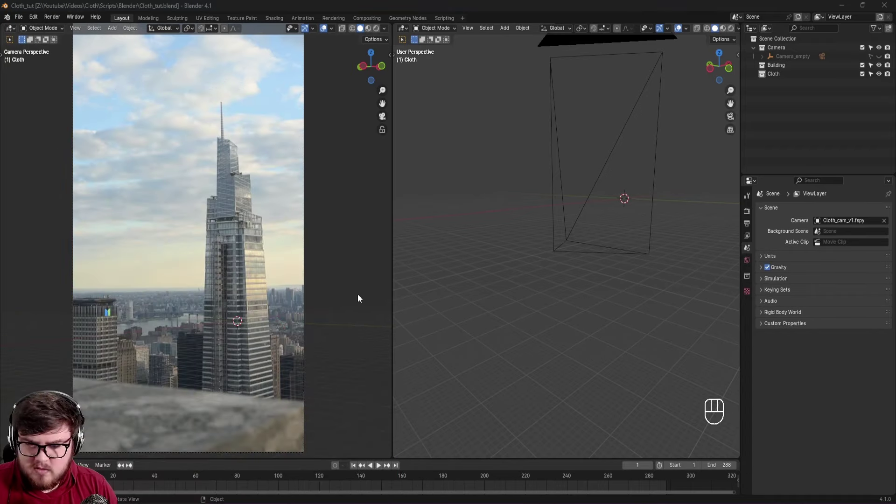
Widen the camera viewport beside the perspective viewport and frame the skyscraper's upper section.
middle_click_drag(359, 298, 285, 286, "shift")
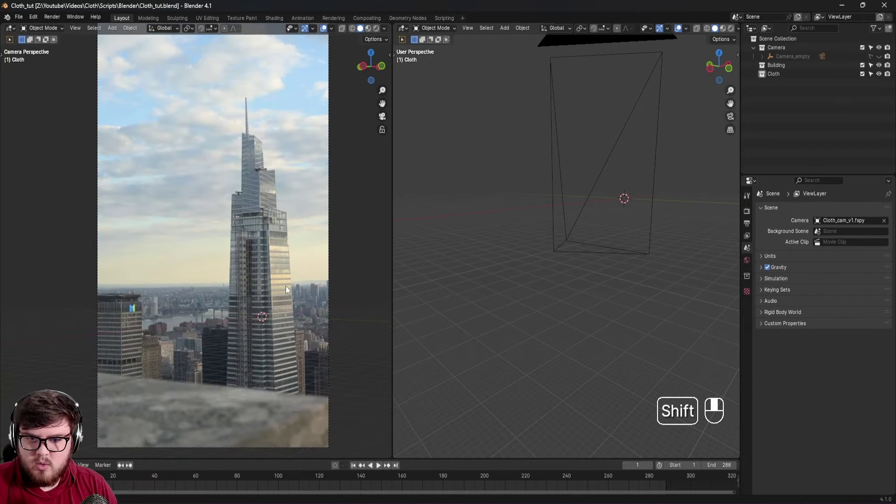
scroll(281, 285, "up", 5)
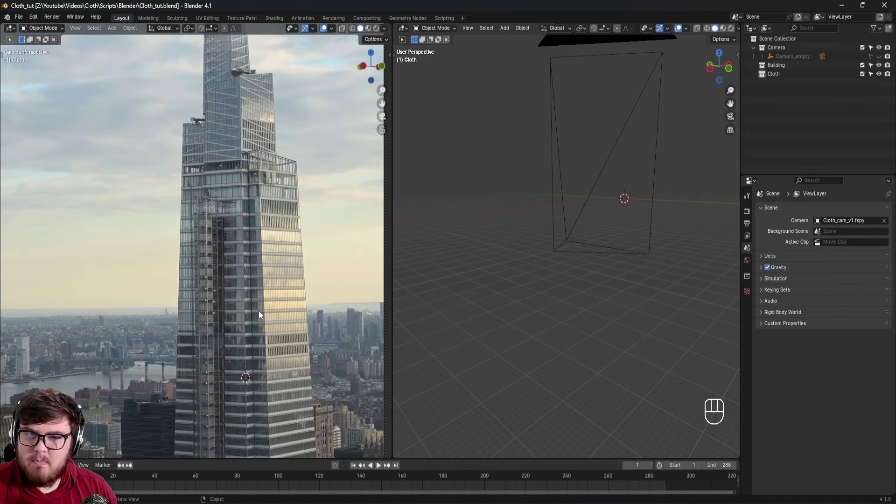
scroll(268, 290, "up", 3)
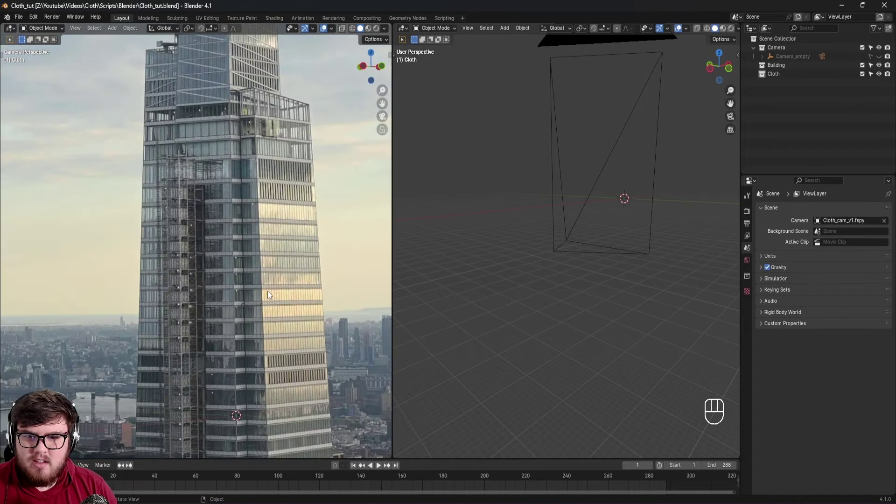
middle_click_drag(267, 290, 265, 307, "shift")
left_click_drag(392, 275, 496, 281)
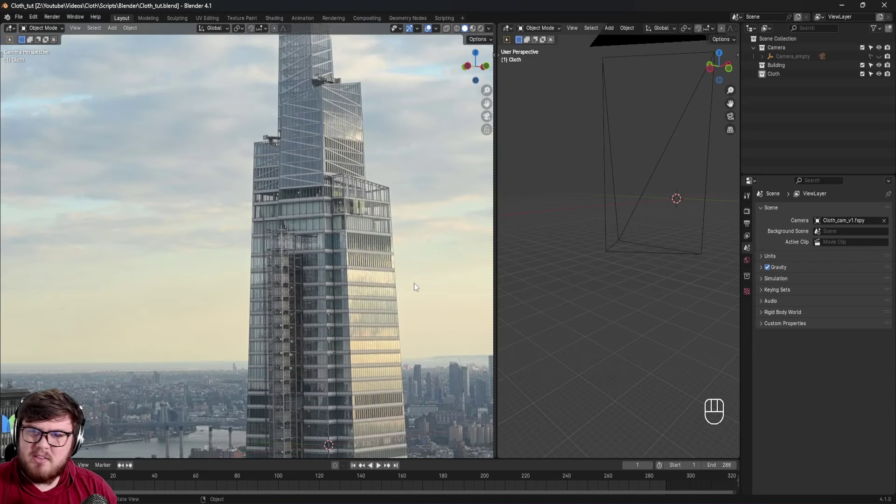
middle_click_drag(403, 288, 331, 296, "shift")
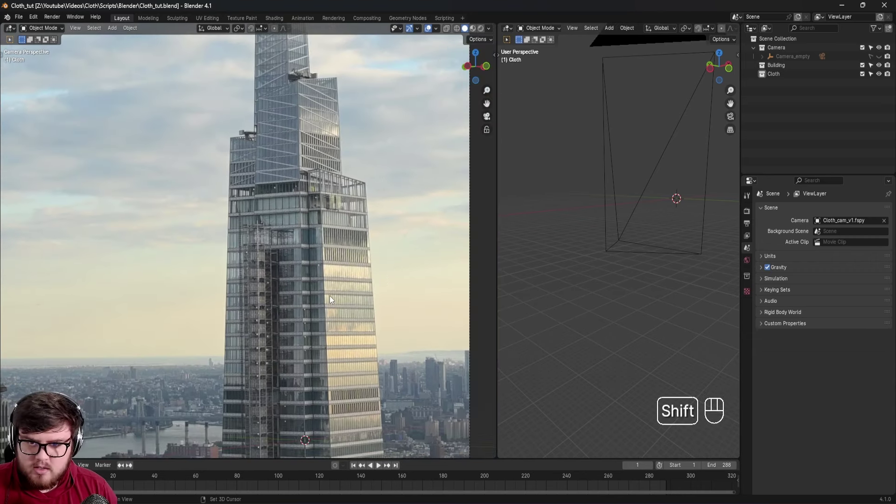
Add a cube mesh at the world origin, play the animation to check the camera movement, and return to frame 1.
key("shift+a")
mouse_move(290, 288)
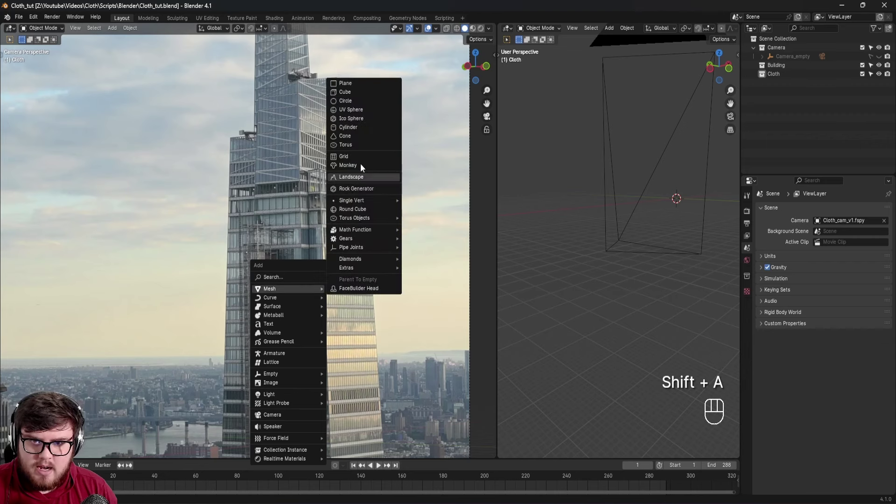
left_click(357, 89)
middle_click_drag(636, 251, 544, 369)
key("KP_Decimal")
scroll(544, 369, "down", 4)
key("space")
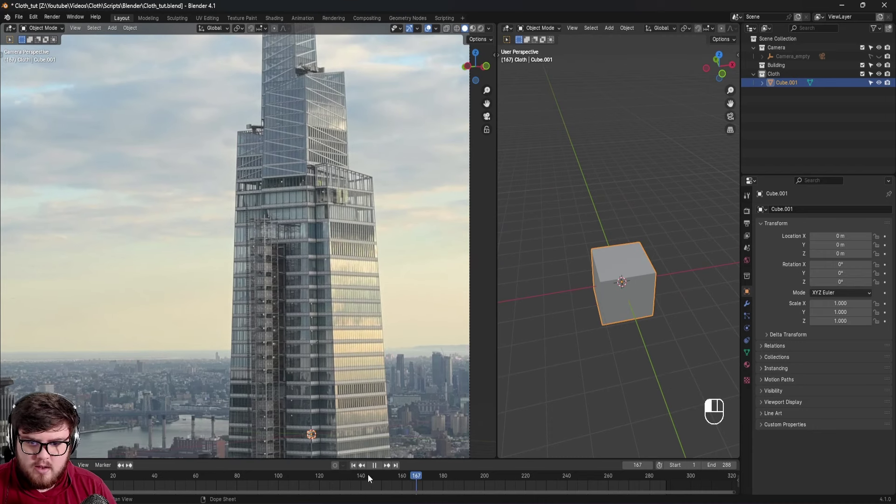
left_click(353, 466)
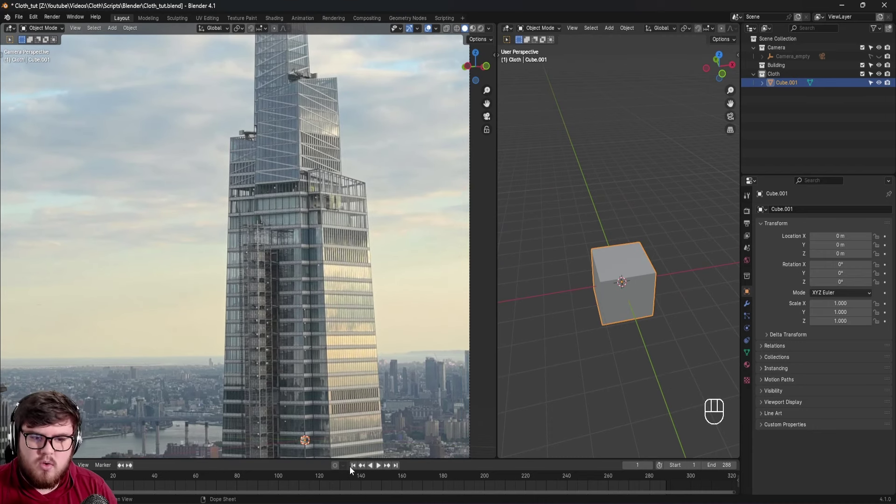
Move the cube's whole mesh in Edit Mode so the middle of its front vertical edge sits on the object's origin.
middle_click_drag(593, 355, 634, 356, "shift")
key("Tab")
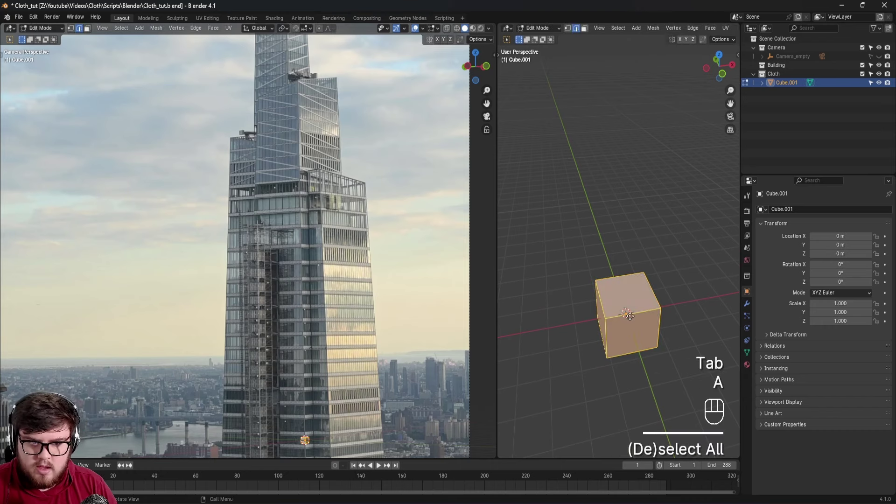
key("g")
left_click(648, 300)
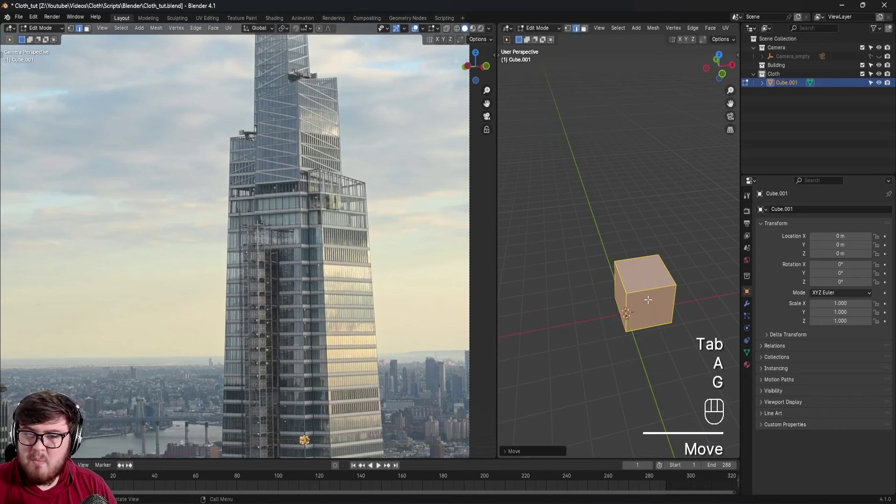
key("Tab")
Scale the cube uniformly to about 17.66 to match the tower's width and show it as wireframe in the camera view.
scroll(644, 302, "down", 2)
middle_click_drag(642, 306, 623, 270, "shift")
middle_click_drag(385, 369, 315, 349, "shift")
key("s")
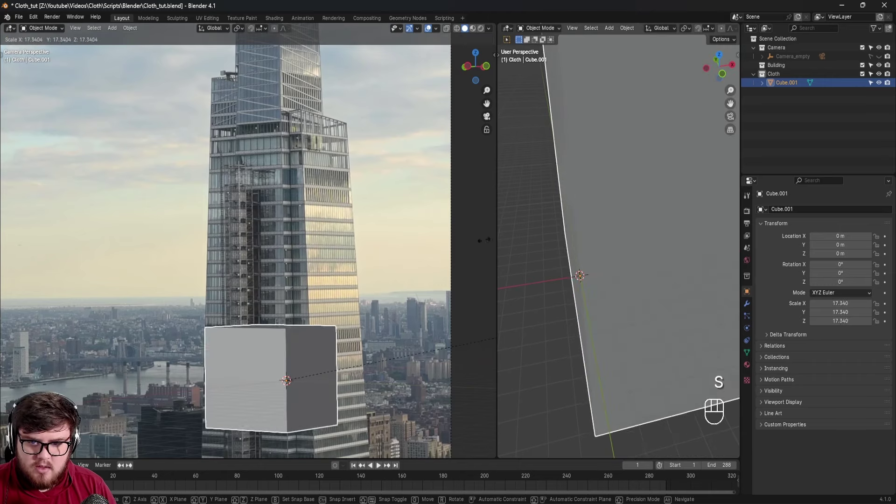
left_click(4, 240)
scroll(280, 364, "up", 8)
key("shift+z")
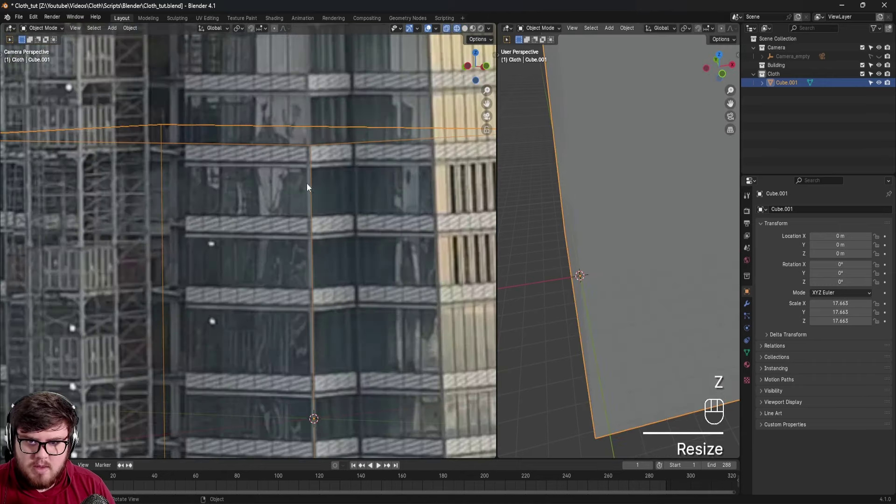
Raise the cube's top face along Z up to the tower's upper roof ledge in the camera view.
scroll(307, 187, "down", 6)
middle_click_drag(315, 203, 286, 279, "shift")
middle_click_drag(637, 282, 626, 364, "shift")
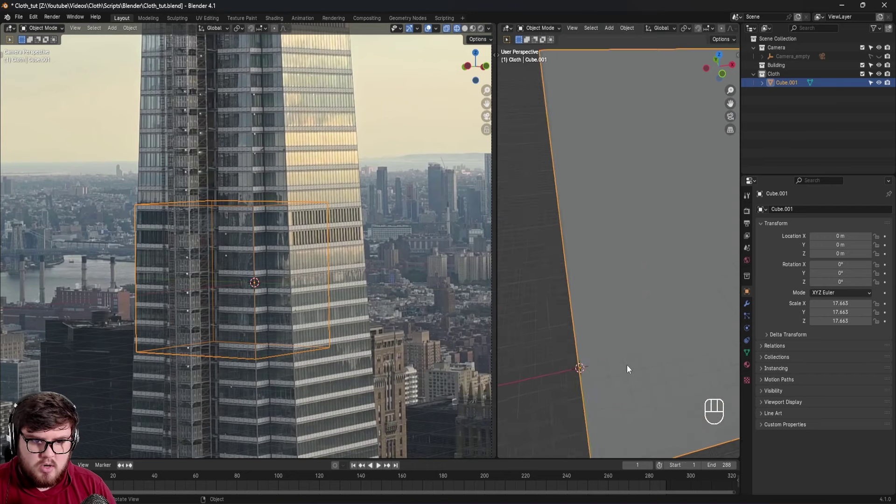
scroll(626, 365, "down", 5)
key("Tab")
key("3")
left_click(643, 194)
scroll(643, 194, "down", 2)
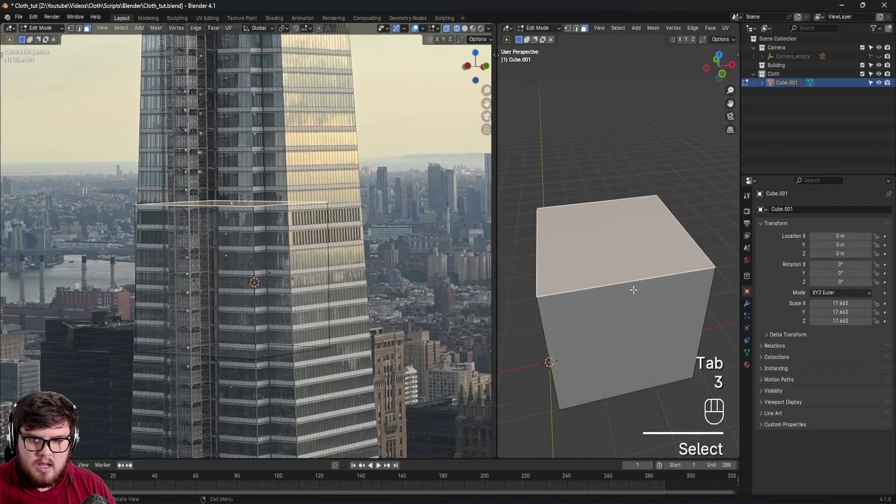
key("g")
left_click(318, 166, "shift")
key("g")
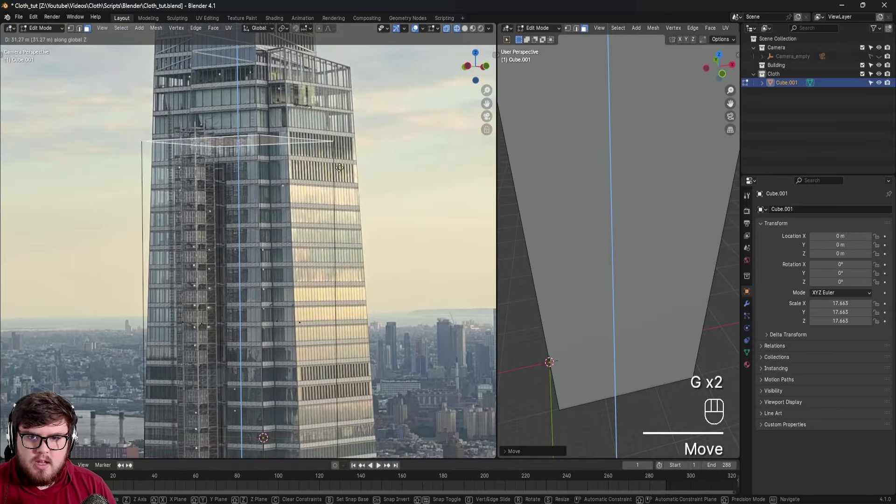
scroll(319, 213, "up", 3)
key("g")
middle_click(299, 140)
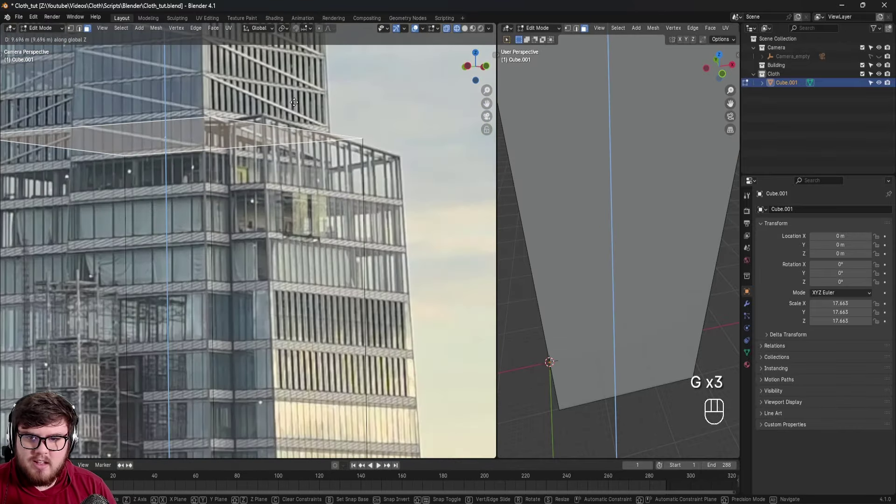
left_click(294, 103)
middle_click_drag(294, 103, 293, 225, "shift")
Move the block's top front edge about -1.2 m along X to line up with the tower's corner.
scroll(644, 368, "down", 6)
key("2")
left_click(656, 266)
middle_click_drag(656, 266, 672, 264, "shift")
key("g")
key("x")
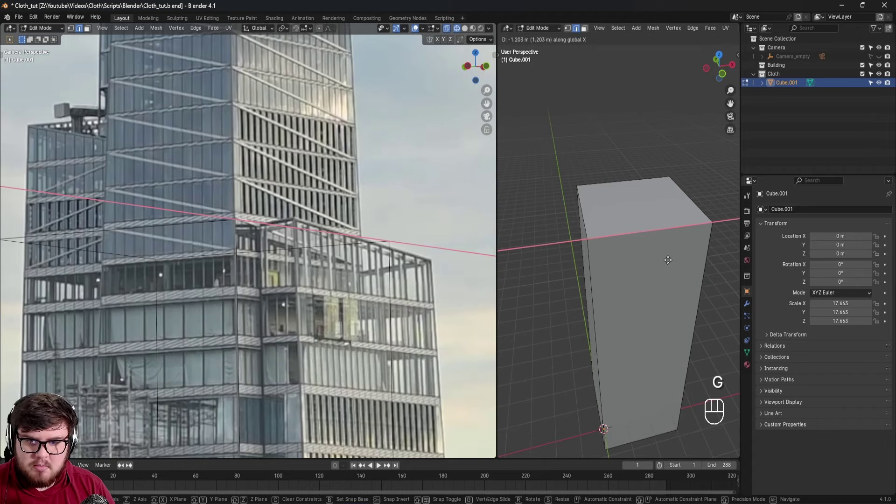
left_click(667, 260)
Lower the block's bottom face along Z to where the tower meets the foreground ledge.
middle_click_drag(667, 260, 624, 191)
scroll(300, 344, "down", 3)
middle_click_drag(300, 344, 293, 486, "shift")
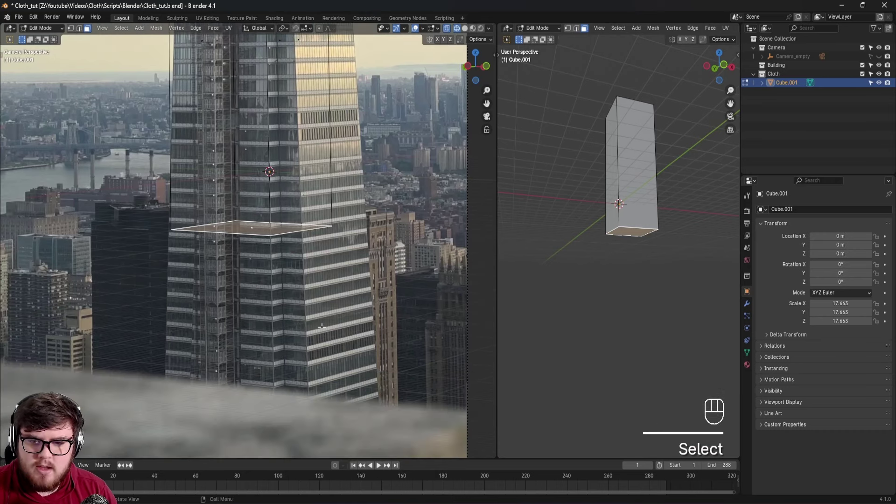
key("g")
key("z")
left_click(376, 444)
middle_click_drag(375, 444, 373, 368, "shift")
Move the block's bottom front edge about 0.9 m along X to align it with the tower's base corner.
scroll(640, 290, "up", 3)
key("2")
left_click(632, 289)
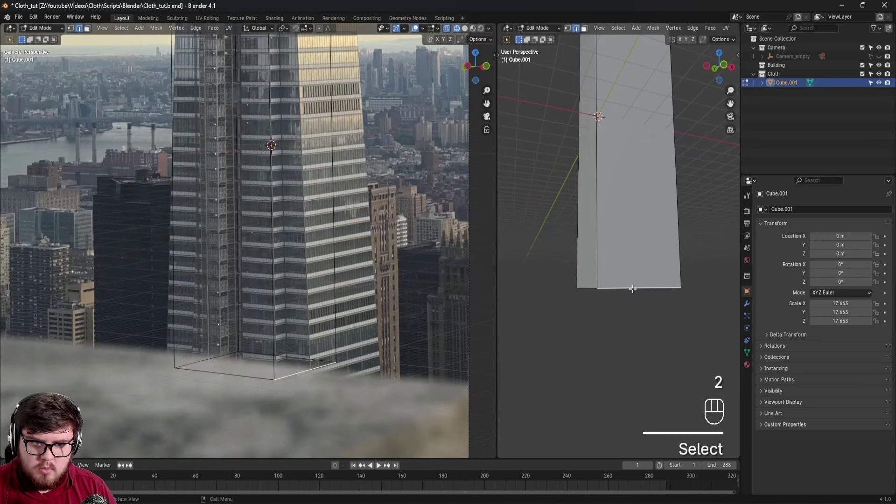
scroll(298, 342, "up", 3)
key("g")
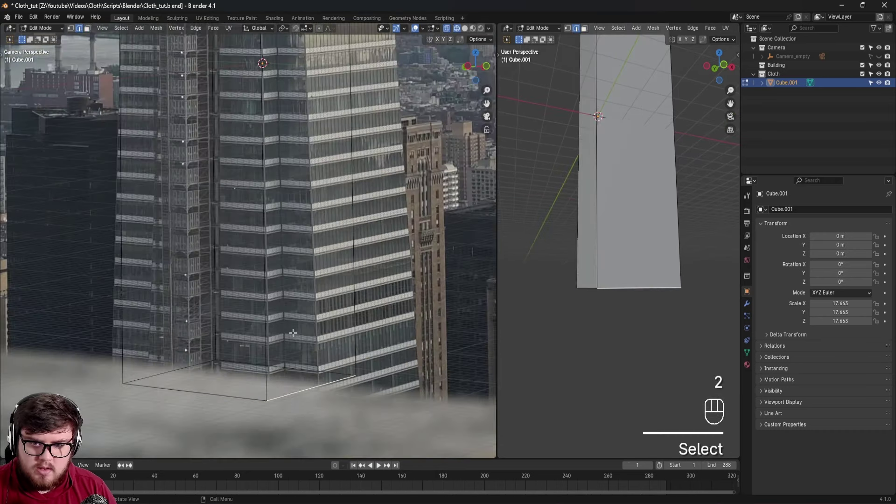
key("x")
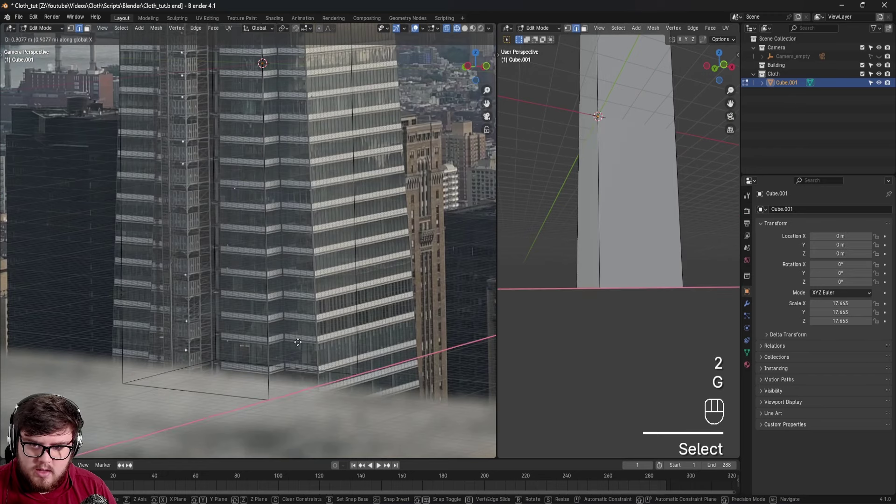
left_click(267, 339)
Add a vertical loop cut to the block's front face and slide it toward the near corner, with a factor of about 0.7.
middle_click_drag(268, 339, 286, 309, "shift")
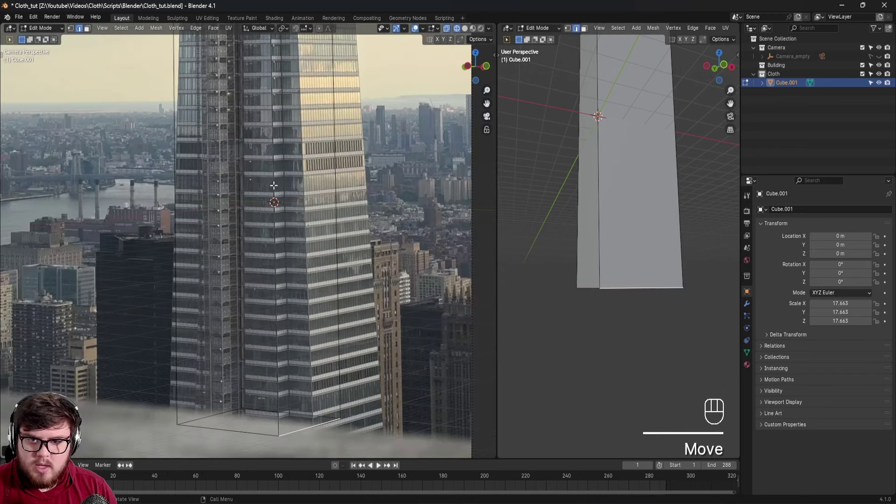
middle_click_drag(274, 171, 291, 234, "shift")
scroll(283, 202, "down", 2)
scroll(285, 233, "up", 4)
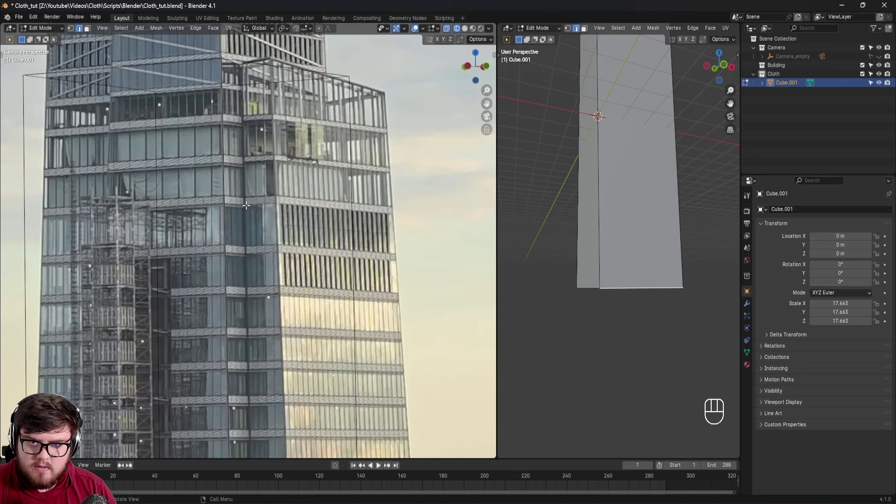
middle_click_drag(652, 158, 570, 129, "shift")
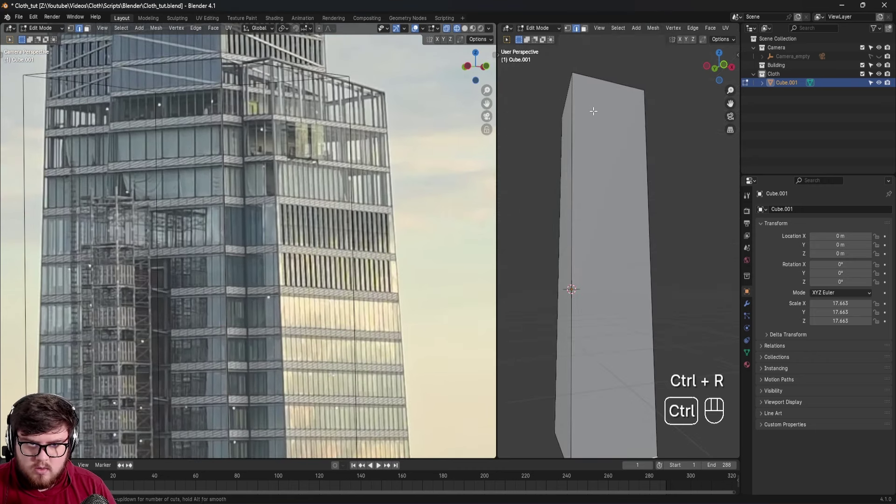
left_click(597, 91)
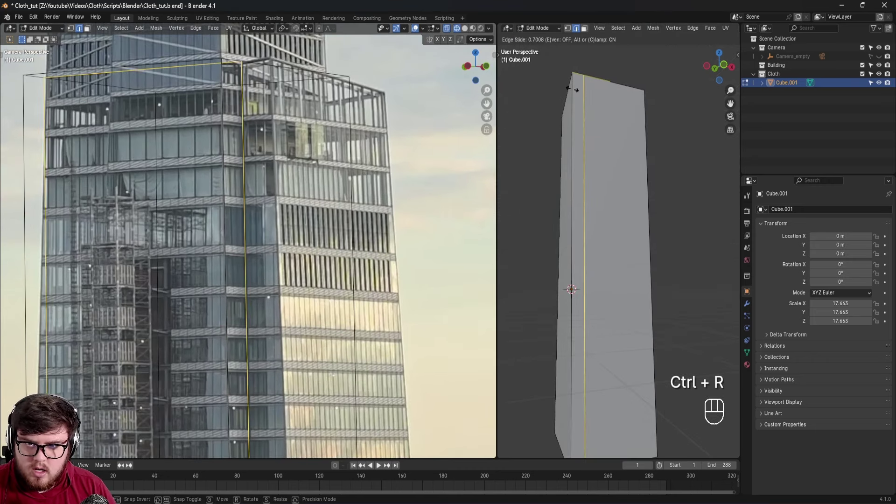
left_click(573, 89)
Move the loop cut's bottom vertex about 1 m along X to follow the tower's recessed corner.
middle_click_drag(299, 196, 310, 320, "shift")
key("1")
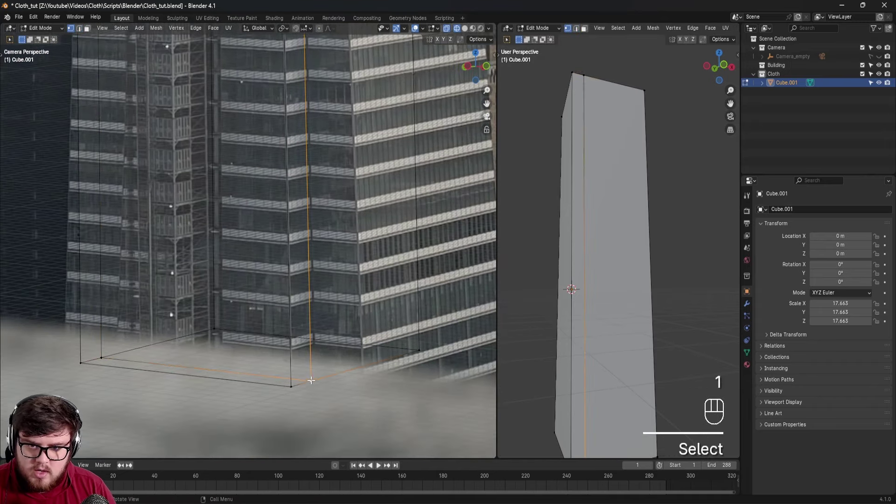
key("g")
key("x")
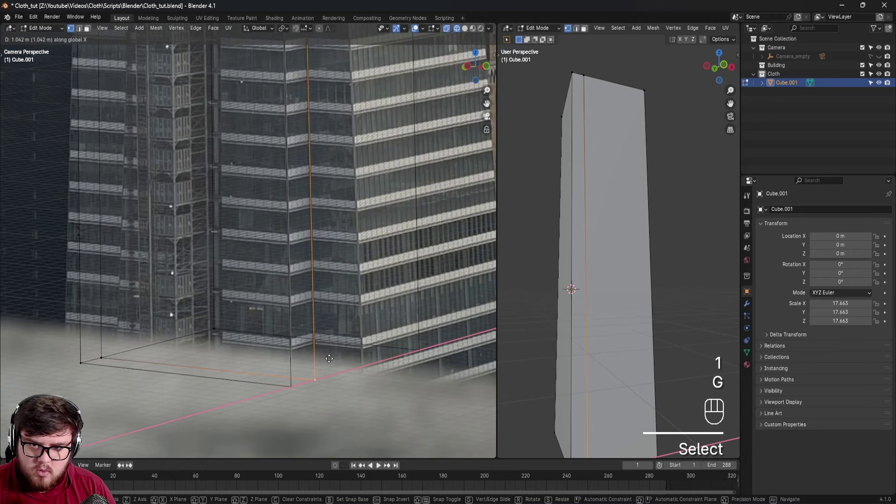
left_click(329, 358)
Extrude the wide face beside the loop cut outward about 4.7 m to form the tower's protruding section.
middle_click_drag(329, 358, 299, 223, "shift")
key("Tab")
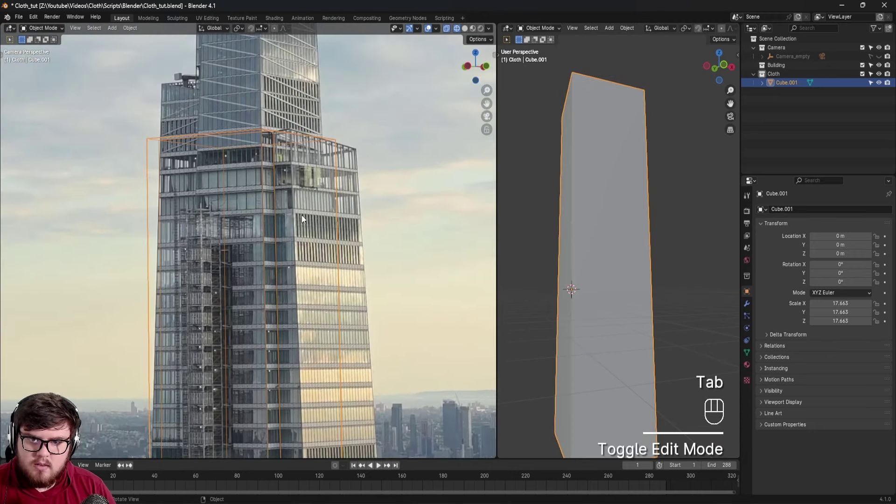
key("Tab")
key("3")
left_click(614, 175)
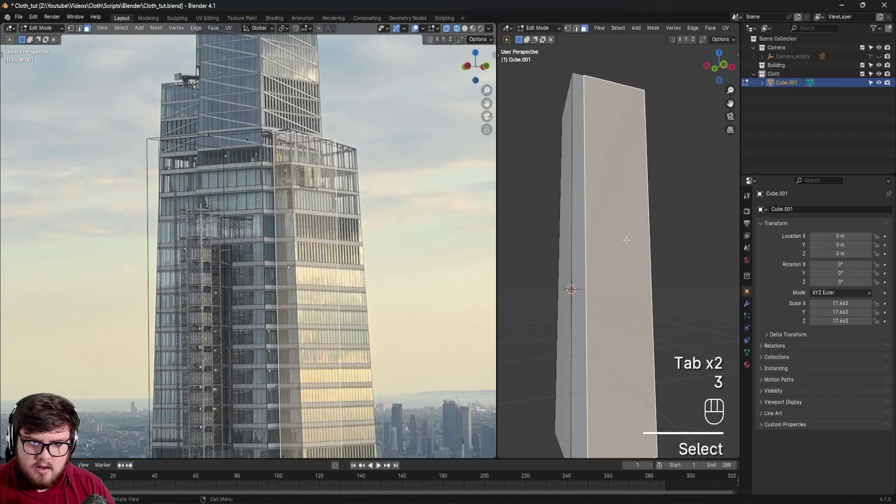
middle_click_drag(611, 221, 620, 181, "shift")
key("e")
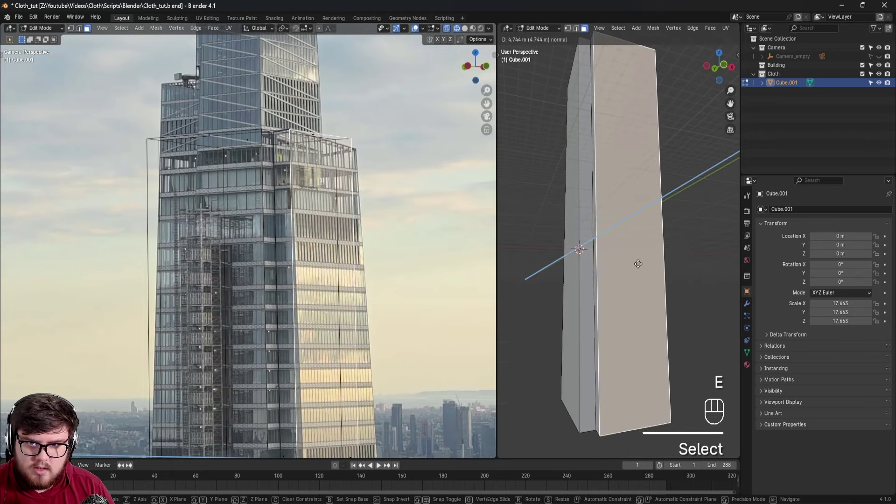
left_click(637, 263)
Move the extruded face's bottom edge outward along negative Y to match the tower's wider base.
scroll(248, 160, "up", 5)
middle_click_drag(261, 140, 258, 271, "shift")
scroll(248, 160, "down", 4)
scroll(259, 271, "down", 5, "shift")
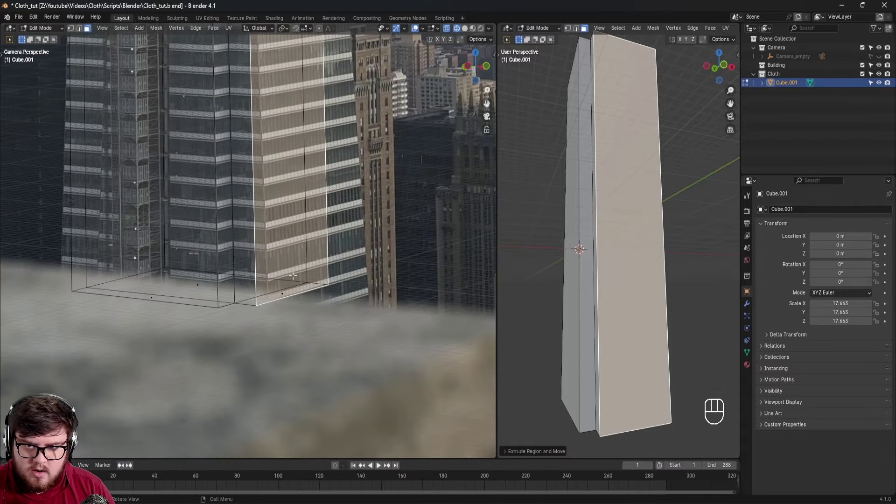
key("2")
left_click(295, 250)
key("g")
key("x")
key("y")
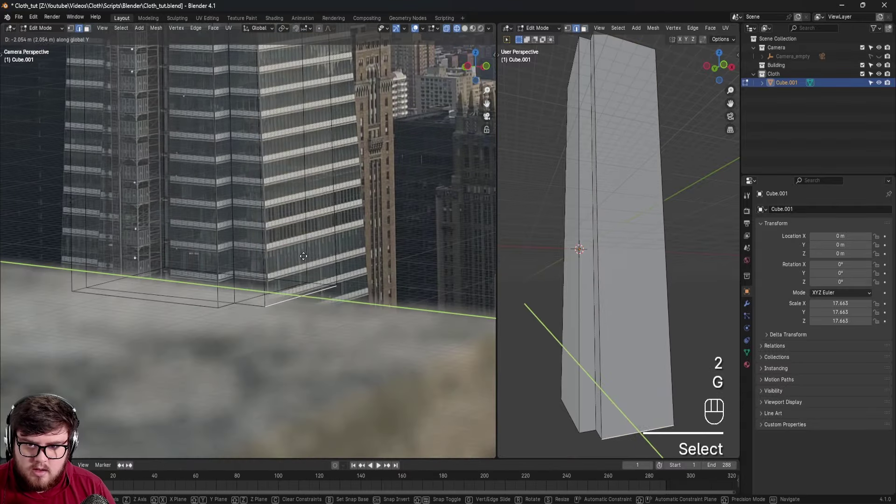
left_click(307, 256)
Lower the far top edge of the extruded section along Z to match the tower's sloping roofline.
middle_click_drag(309, 247, 315, 64, "shift")
mouse_move(321, 102)
middle_mouse_down("shift")
mouse_move(321, 327)
mouse_move(320, 104)
middle_mouse_up("shift")
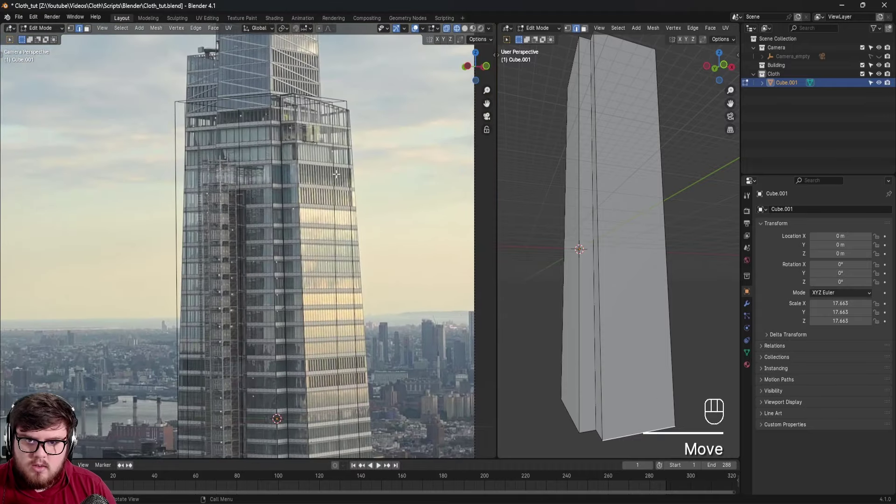
scroll(339, 190, "up", 3)
middle_click_drag(373, 93, 330, 147, "shift")
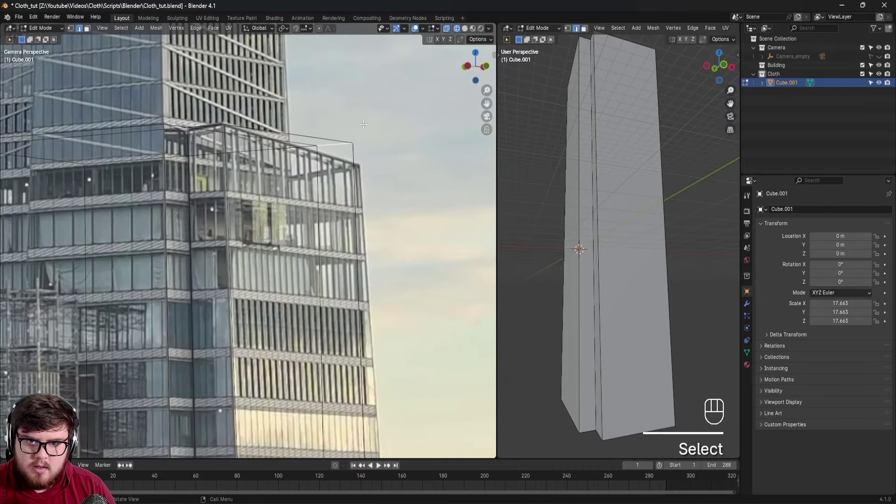
key("g")
key("z")
left_click(364, 142)
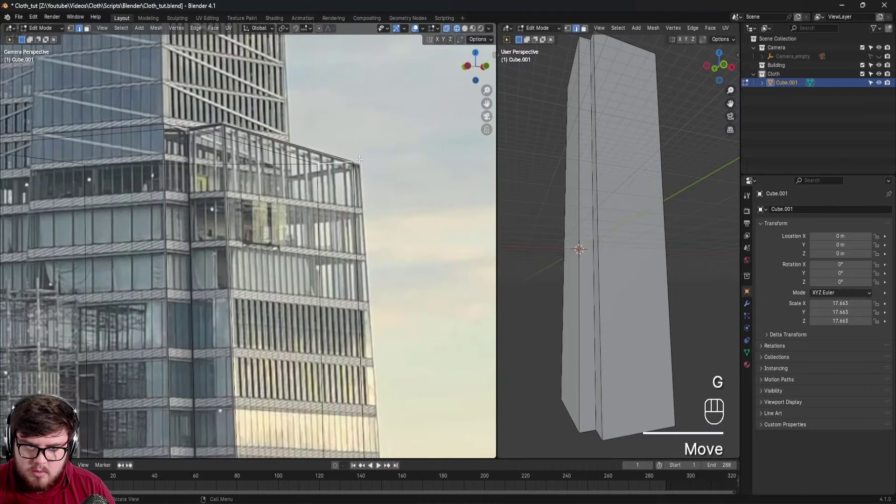
Fine-tune the position of the extruded section's far top edge to line up with the tower's roof corner.
key("g")
key("g")
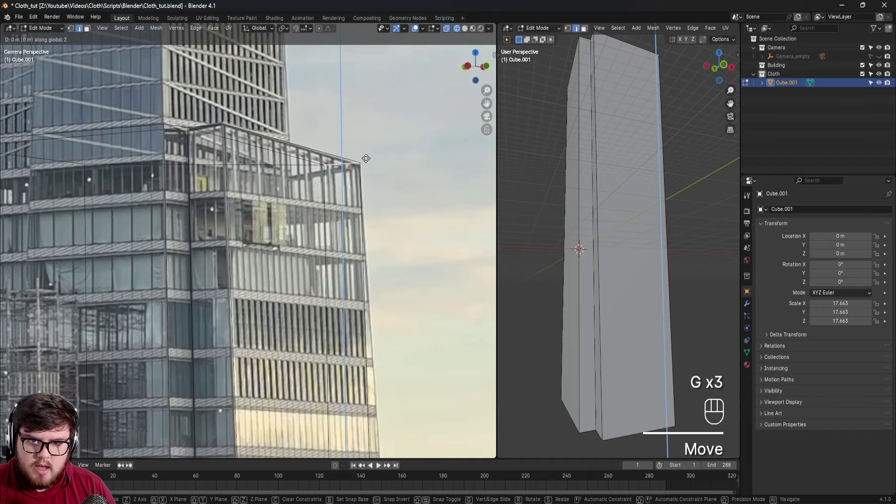
left_click(367, 159)
Move the extruded section's far bottom edge about 10.5 m along X to follow the tower's widening base.
middle_click_drag(333, 366, 306, 352)
key("g")
key("x")
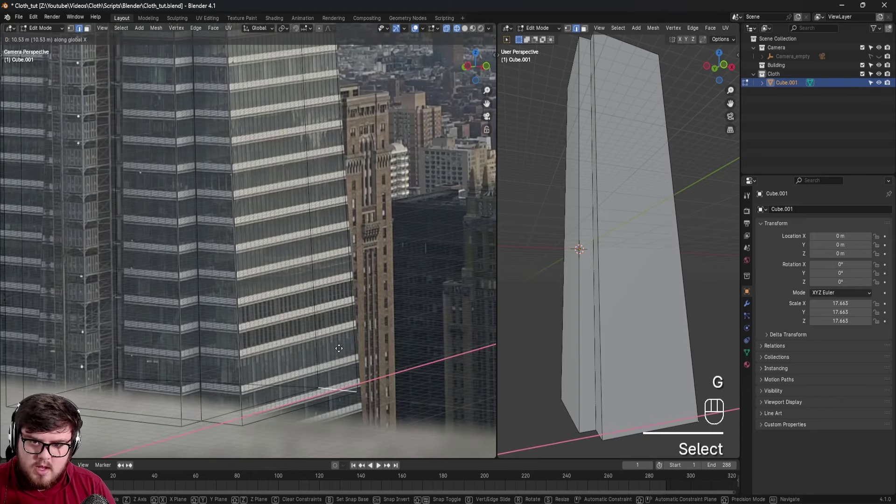
left_click(340, 347)
Compare the block model with the footage in different viewport shading modes.
middle_click_drag(328, 216, 306, 160, "shift")
scroll(266, 229, "up", 3)
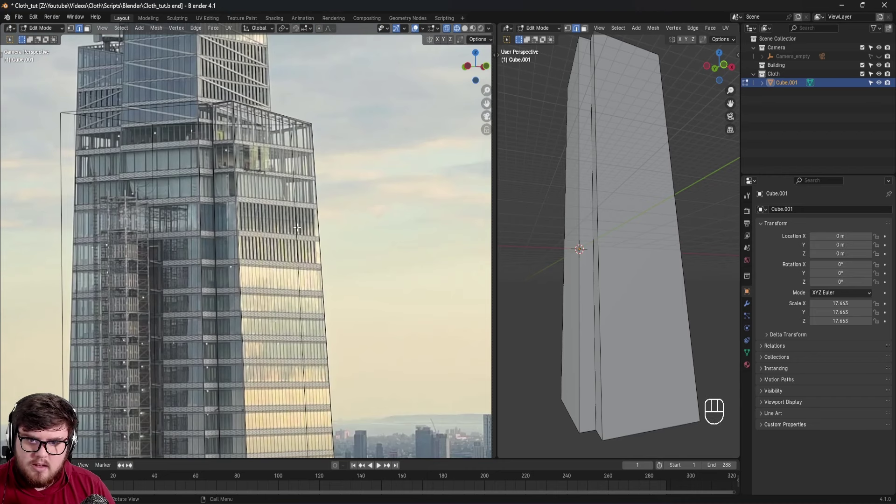
key("z")
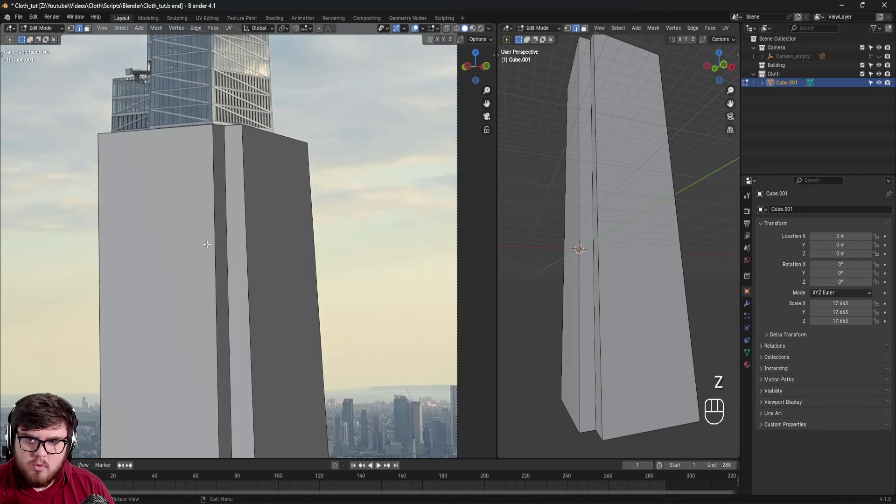
key("z")
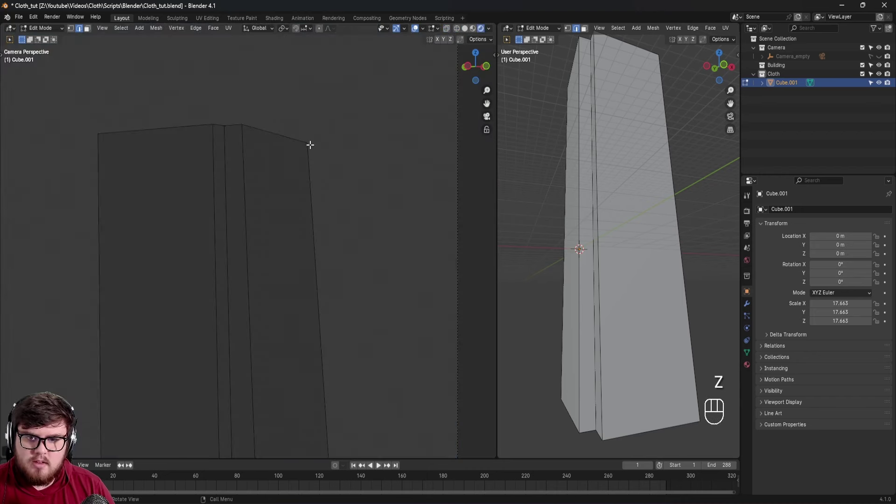
key("z")
Move the top edge on the block's opposite side about 4 m along negative Y to match the tower's outline.
scroll(220, 163, "down", 2)
middle_click_drag(220, 163, 293, 172, "shift")
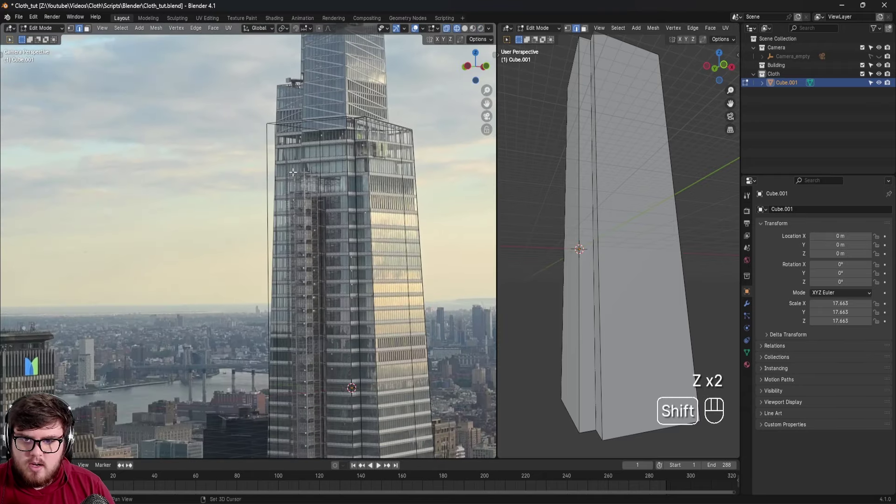
scroll(284, 128, "up", 3)
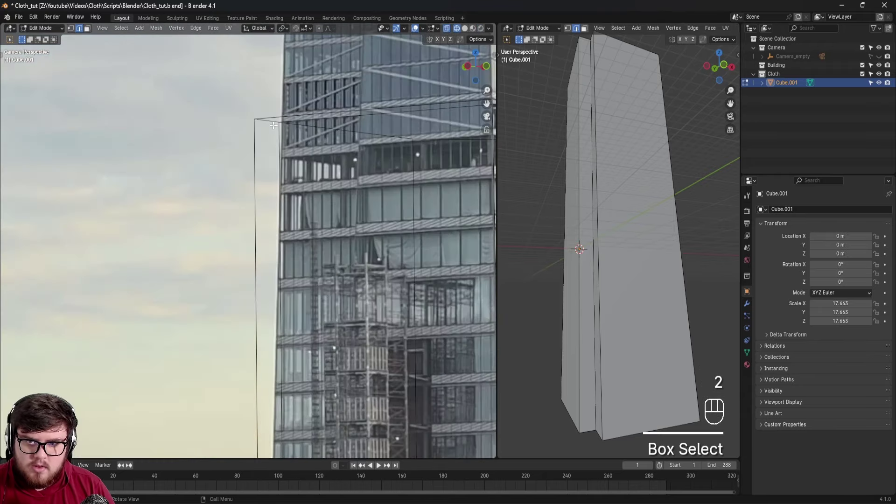
middle_click_drag(299, 137, 305, 149, "shift")
key("g")
key("x")
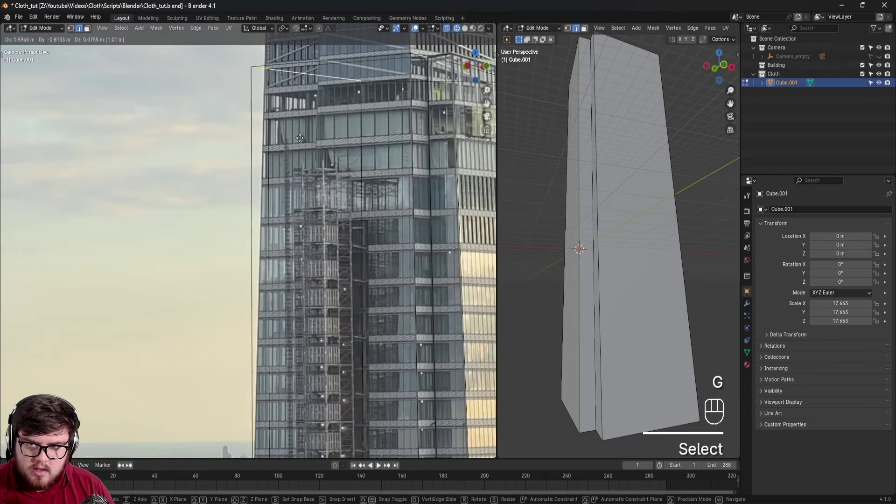
key("y")
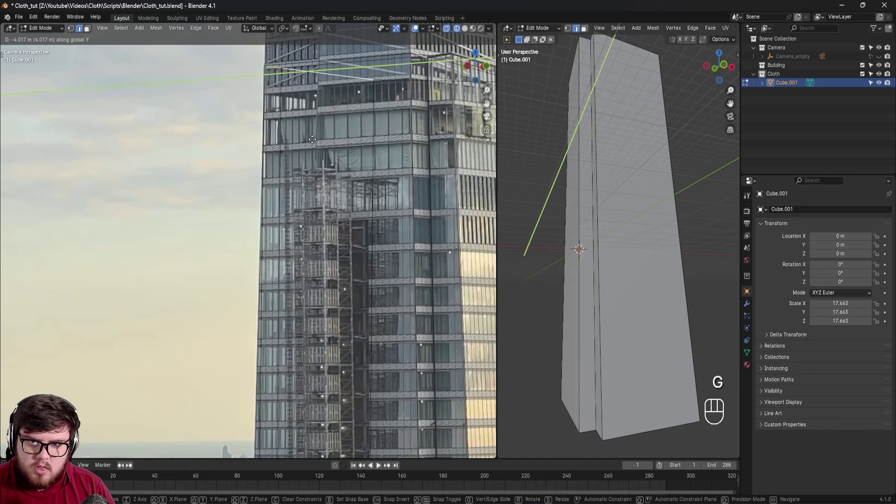
left_click(313, 140)
Move the bottom edge on that same side along Y to align with the tower's outline at its base.
middle_click_drag(314, 139, 238, 82, "shift")
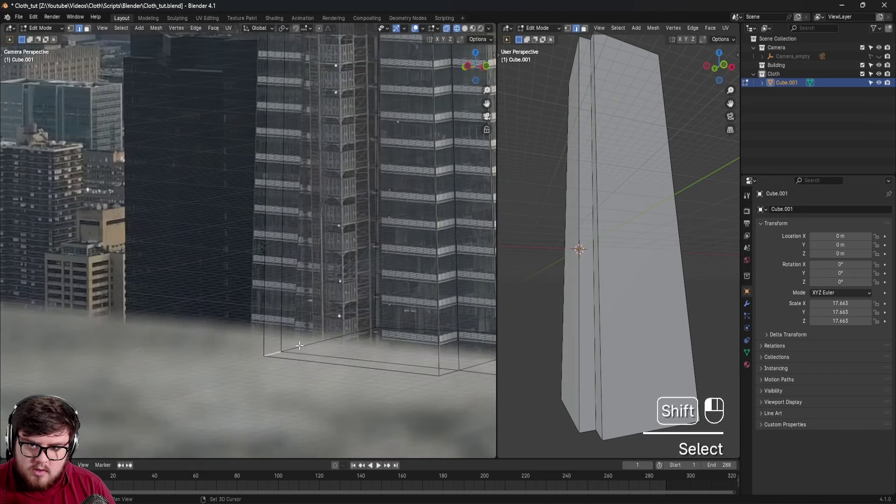
key("g")
key("y")
left_click(307, 325)
Inset the block's large top face by about 0.17 m to outline the base of the upper tier.
middle_click_drag(307, 325, 195, 291, "shift")
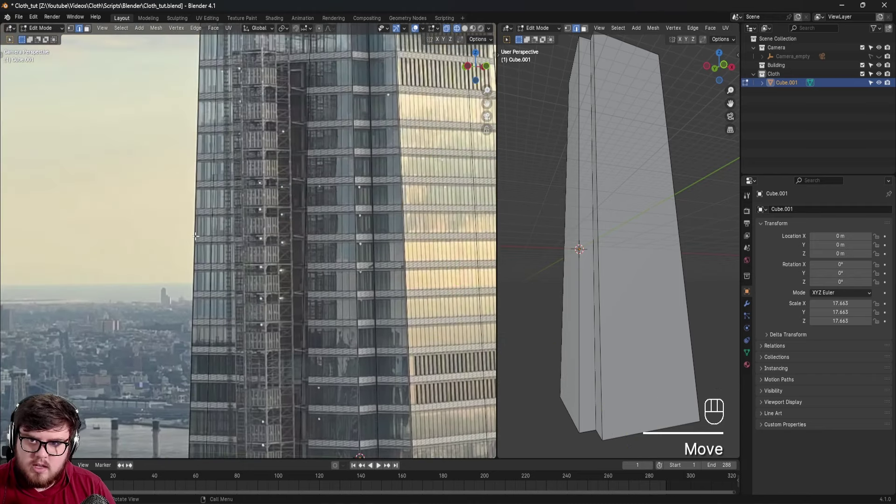
middle_click_drag(225, 125, 199, 317, "shift")
scroll(601, 221, "up", 5)
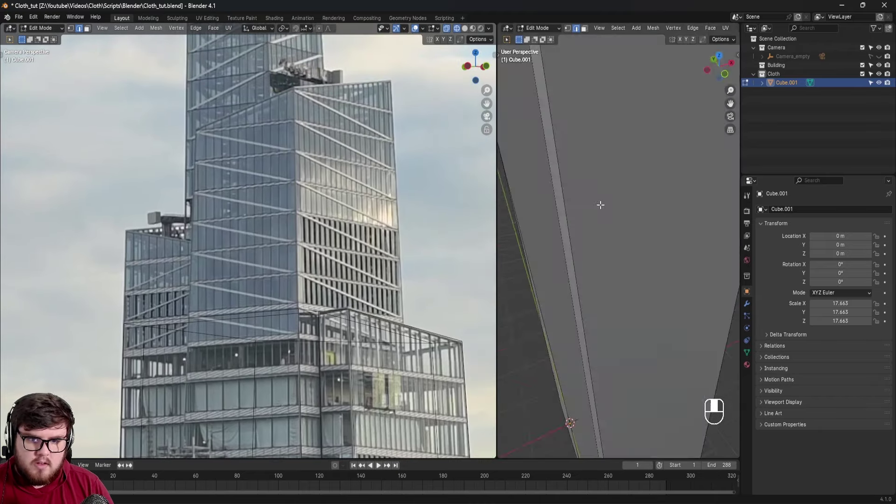
scroll(601, 222, "down", 5)
middle_click_drag(601, 222, 607, 206, "shift")
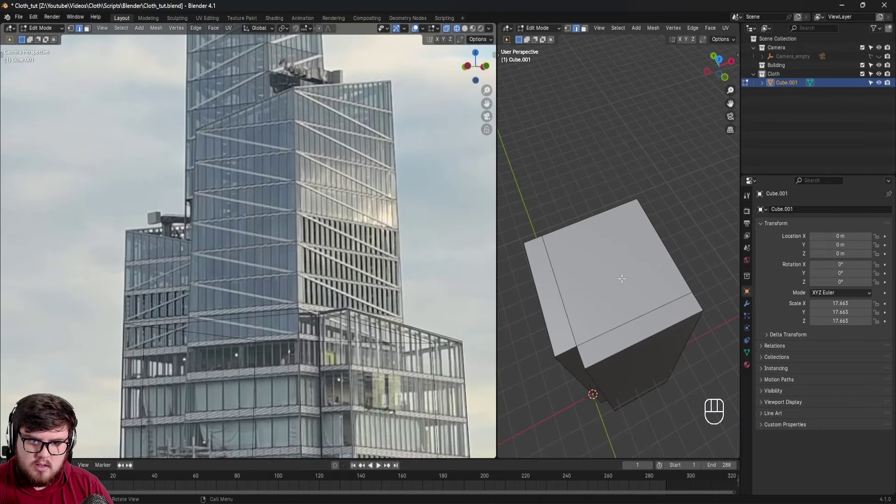
middle_click_drag(337, 232, 324, 225, "shift")
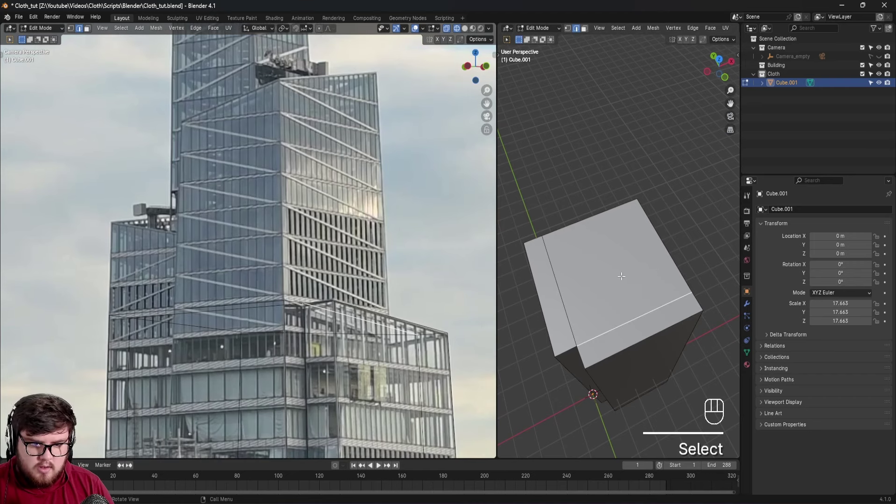
left_click(632, 281)
key("i")
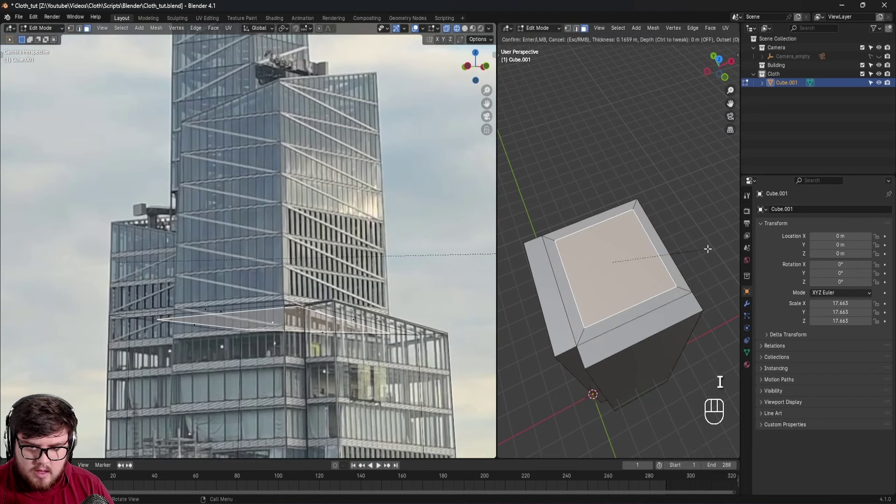
left_click(707, 249)
Move the inset's rear corner vertex horizontally, about 1.1 m in X and 2 m in negative Y, to match the upper tier's corner.
middle_click_drag(404, 344, 434, 327, "shift")
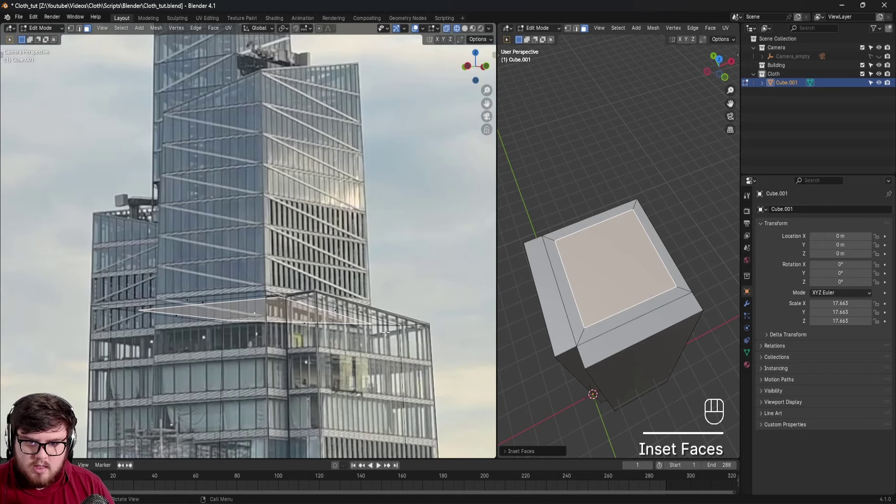
scroll(386, 332, "up", 4)
scroll(390, 312, "down", 5)
key("1")
left_click(572, 247)
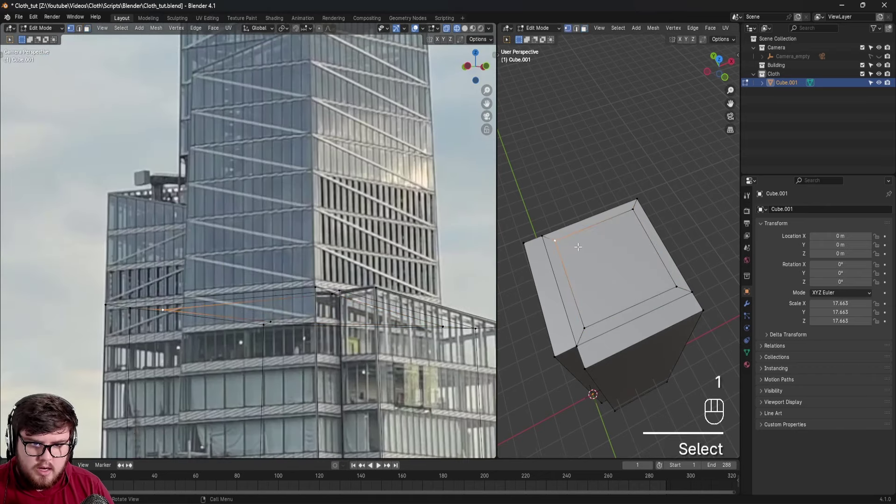
key("g")
key("shift+z")
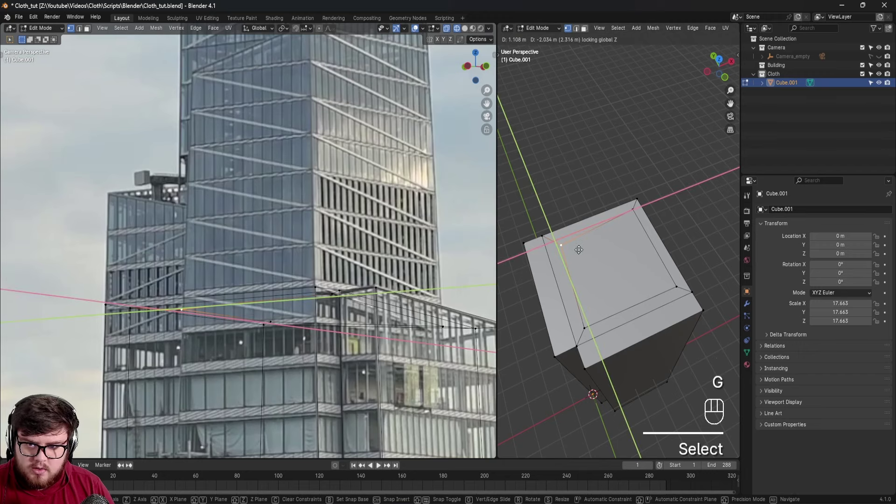
left_click(579, 250)
Extrude the inset top face upward along Z to form the tower's upper tier.
middle_click_drag(611, 284, 601, 261, "shift")
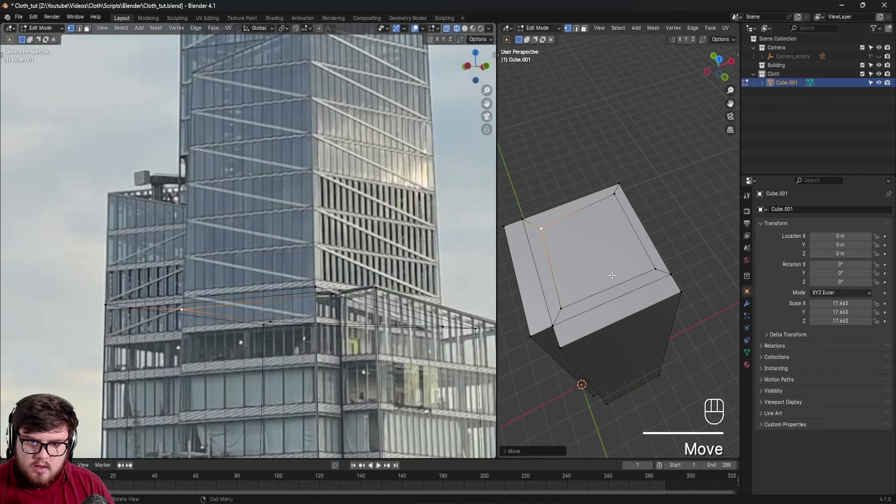
key("3")
left_click(601, 258)
middle_click_drag(308, 262, 273, 326, "shift")
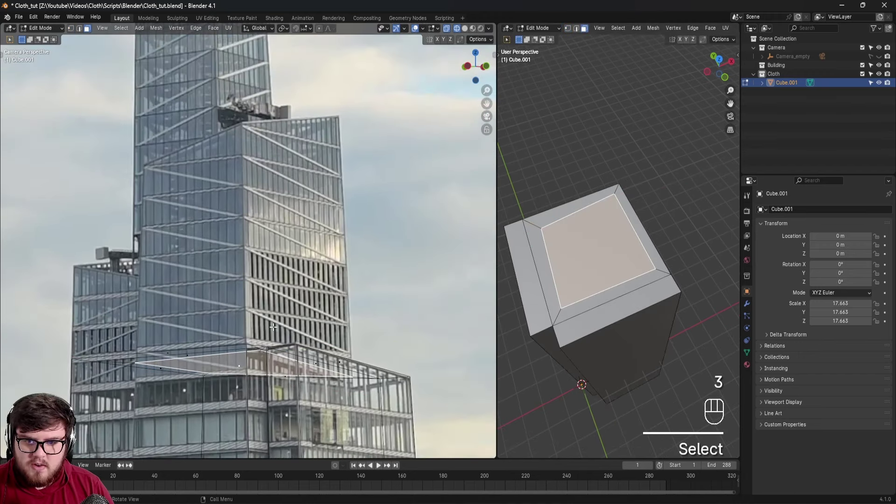
key("1")
left_click(583, 301)
key("2")
left_click(596, 257)
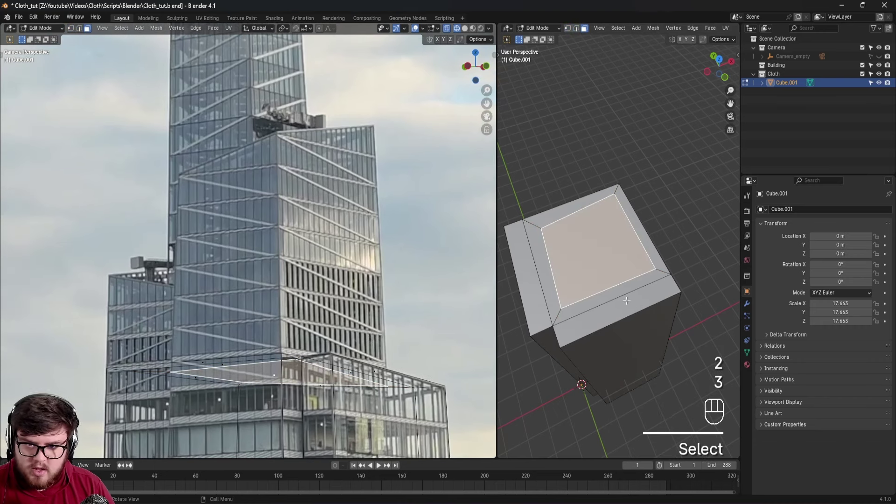
key("e")
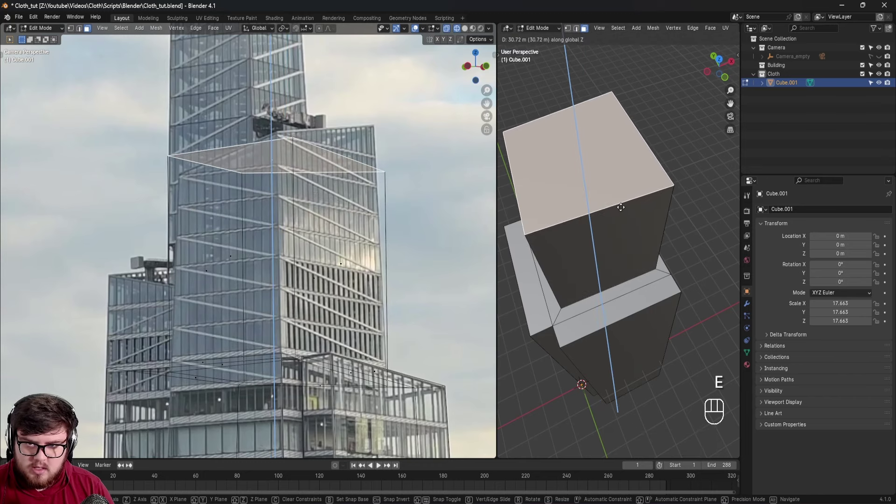
left_click(630, 220)
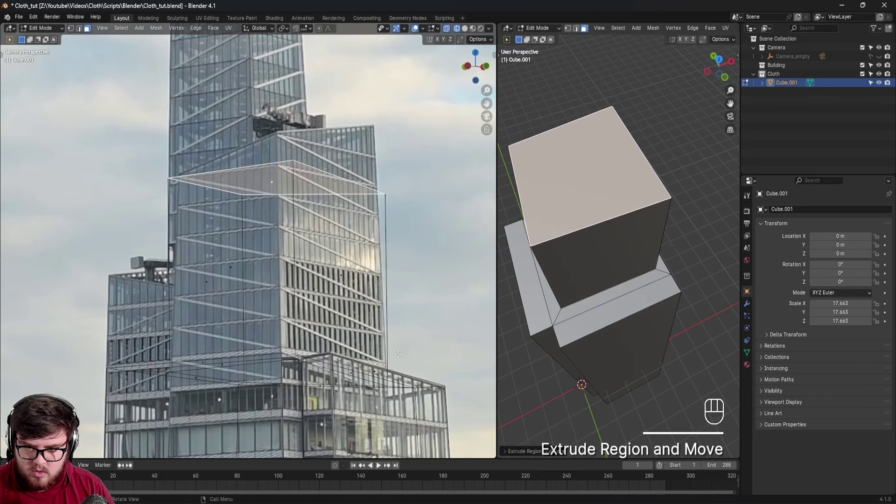
Move the upper tier's front vertical corner edge about 2.2 m along Y to match the footage.
scroll(411, 356, "up", 2)
middle_click_drag(411, 356, 388, 293, "shift")
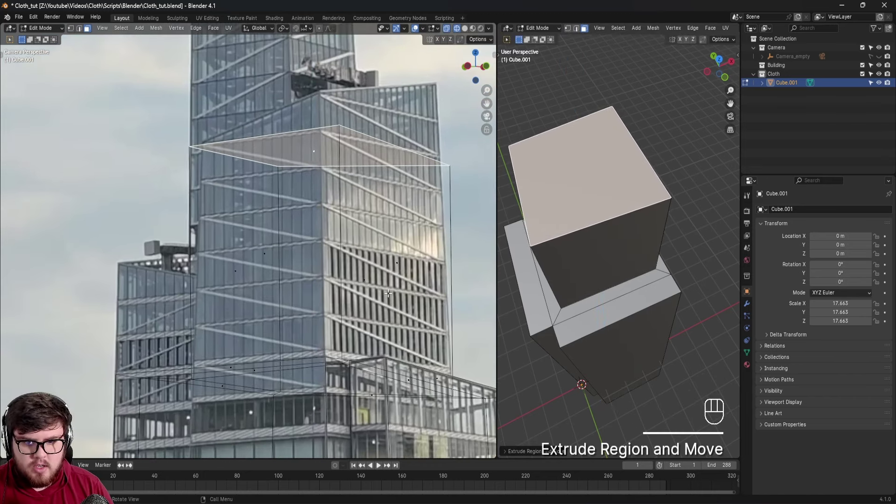
key("KP_0")
key("KP_0")
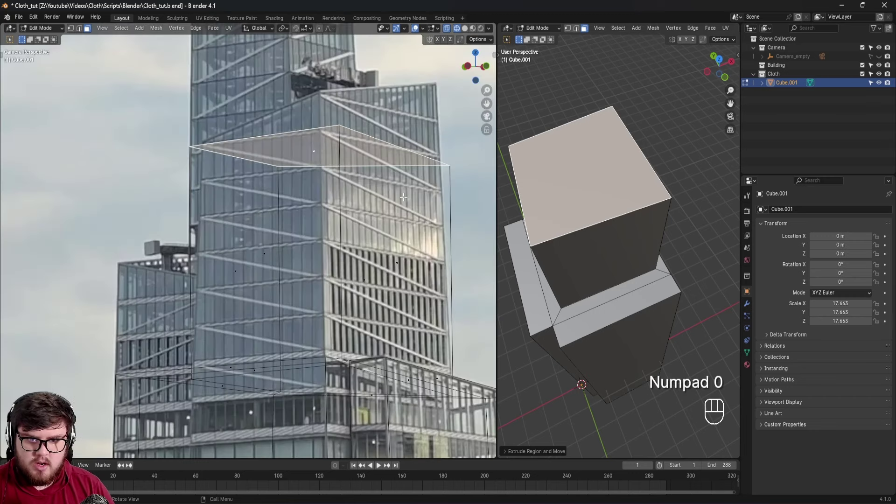
key("1")
key("2")
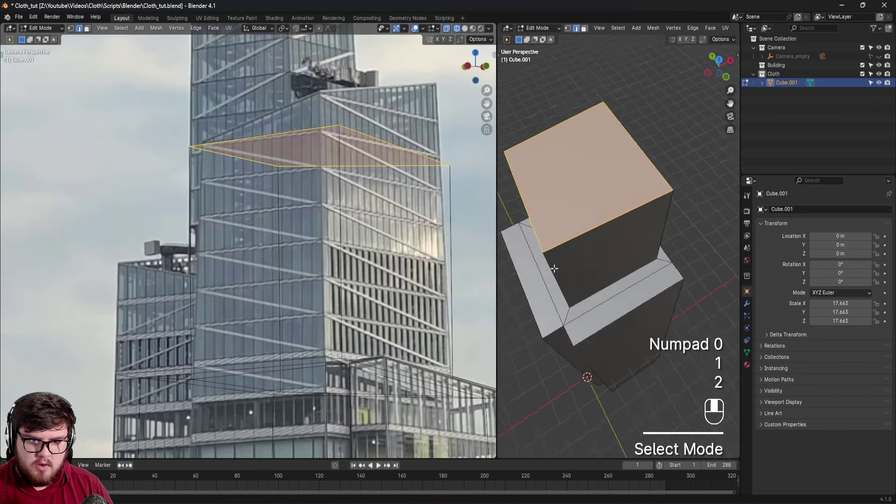
middle_click_drag(554, 241, 567, 238)
left_click(565, 238)
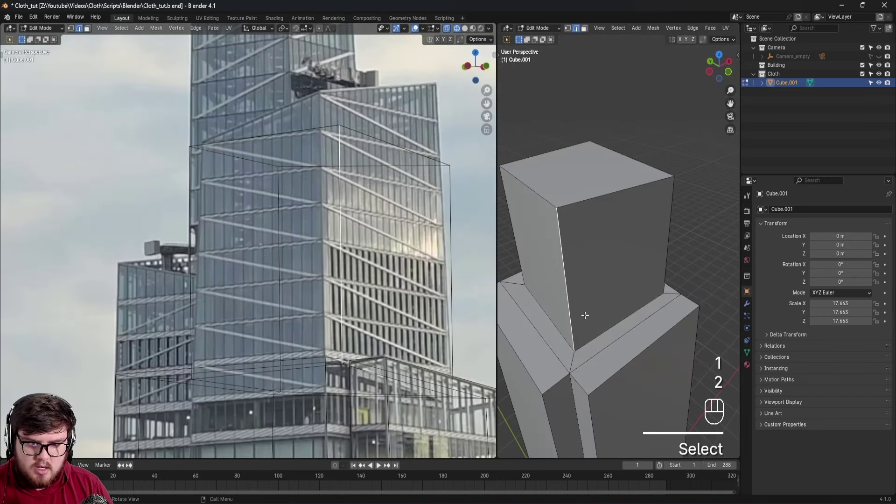
key("g")
middle_click_drag(583, 314, 576, 311)
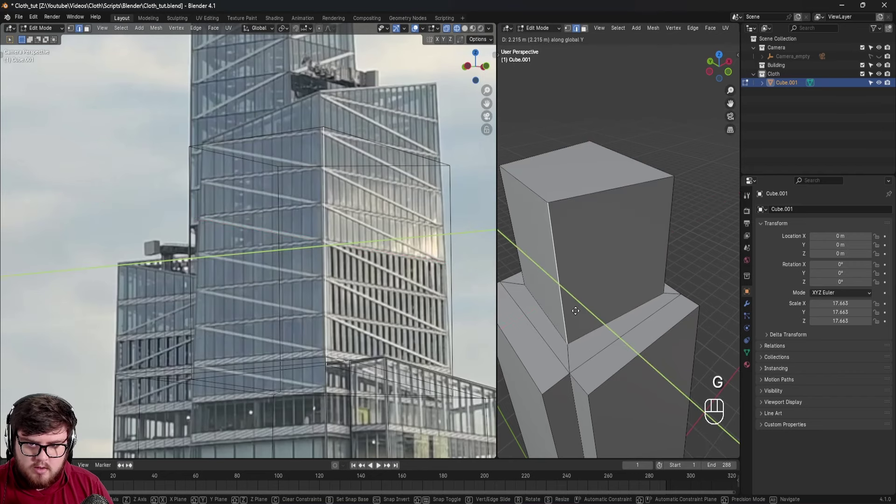
left_click(575, 311)
Shift the upper tier's rear vertical edge horizontally, about 0.17 m in X and 0.44 m in negative Y, to fit the tower's outline.
key("1")
left_click(570, 214)
key("g")
middle_click_drag(571, 215, 588, 228)
left_click(569, 215)
key("2")
left_click(589, 227)
key("g")
key("shift+z")
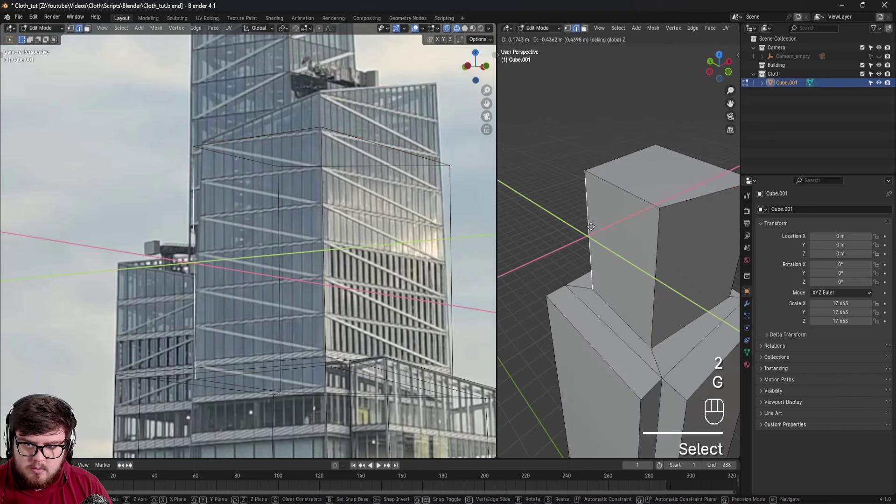
left_click(591, 227)
Move the top vertex of that rear edge along Y and about 0.9 m along X to follow the tier's inward taper.
middle_click_drag(591, 227, 600, 210)
key("1")
left_click(599, 210)
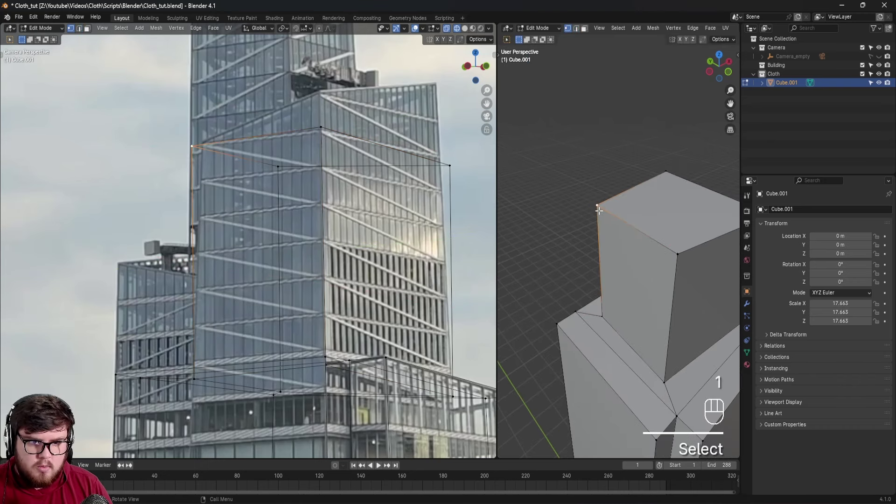
key("g")
key("y")
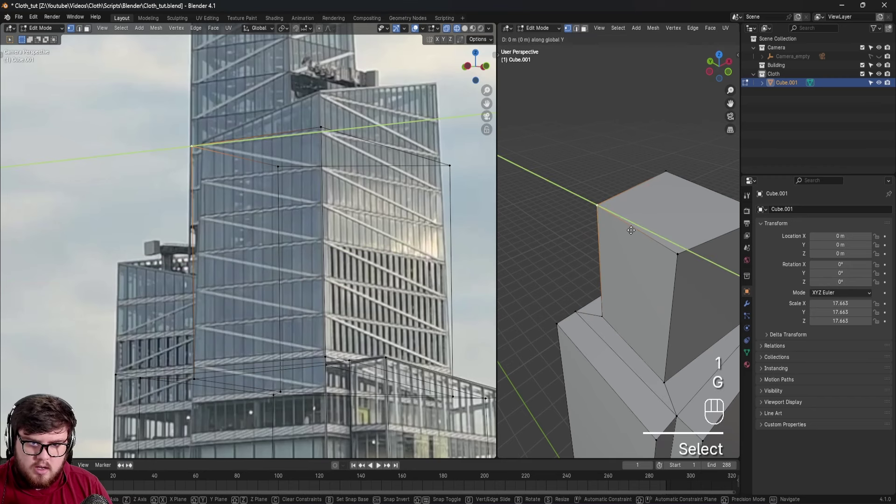
left_click(639, 228)
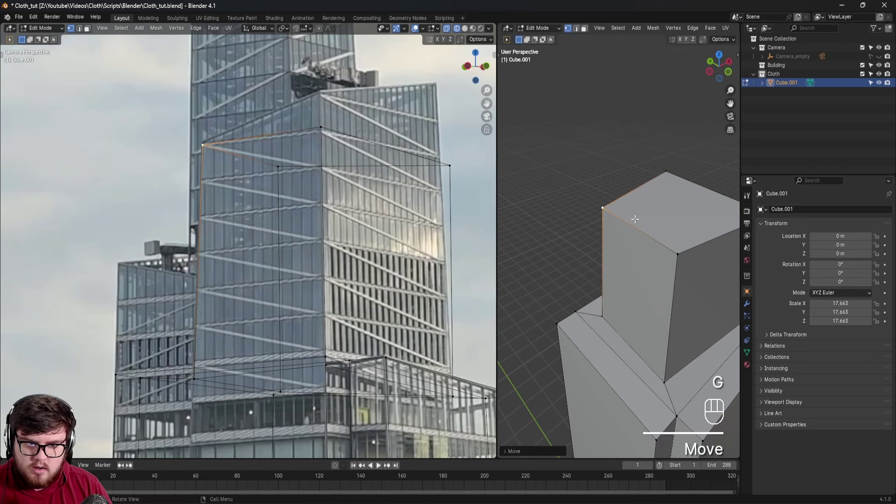
key("g")
key("x")
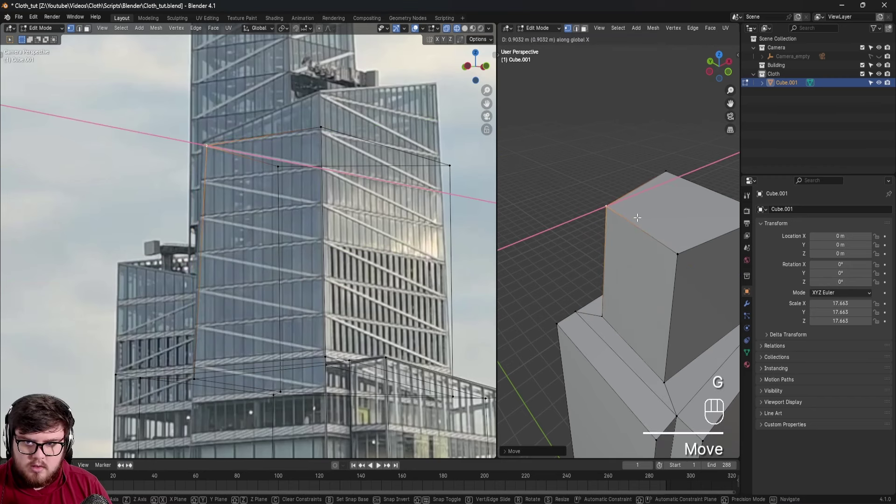
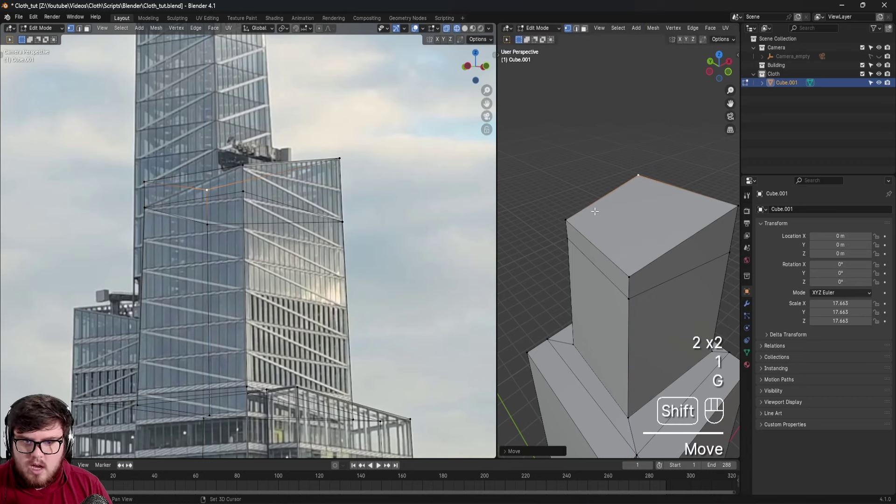
Lower the outer corner vertex of the upper tier's roof about 3.7 m along Z to match the slanted roofline.
middle_click_drag(574, 220, 595, 212, "shift")
left_click(589, 220)
key("g")
key("z")
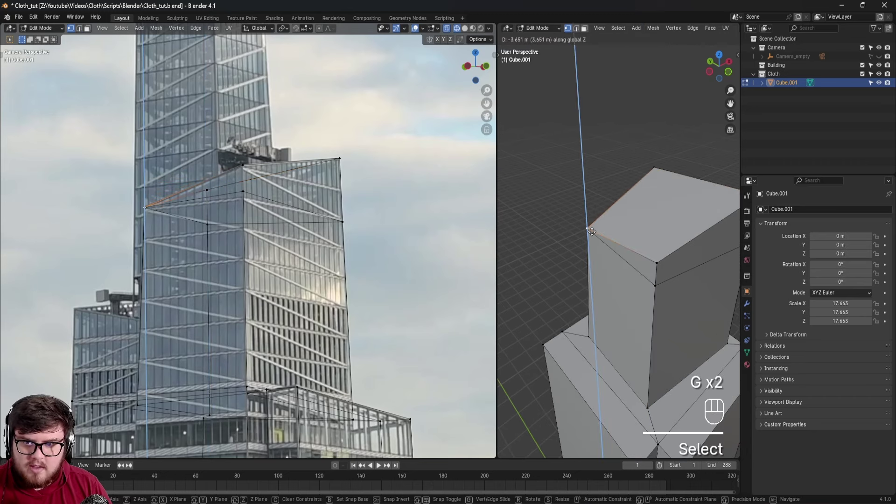
left_click(591, 232)
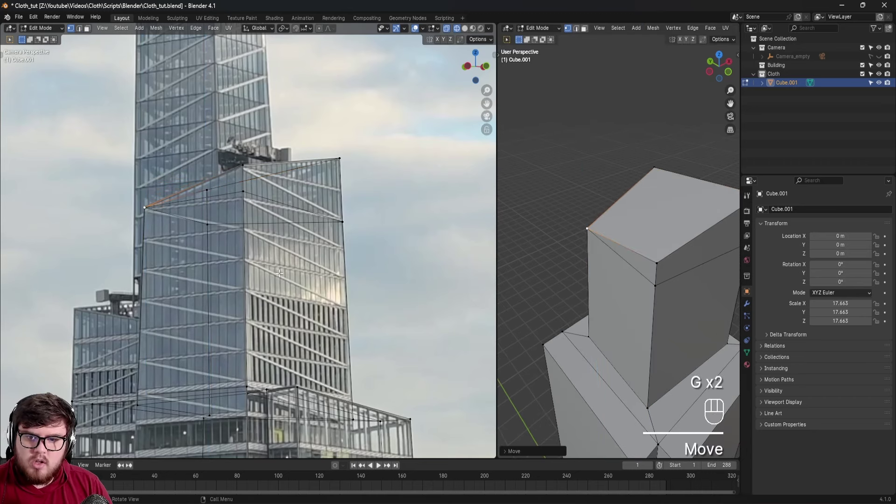
middle_click_drag(279, 273, 259, 264, "shift")
scroll(270, 269, "up", 2)
scroll(271, 269, "down", 1)
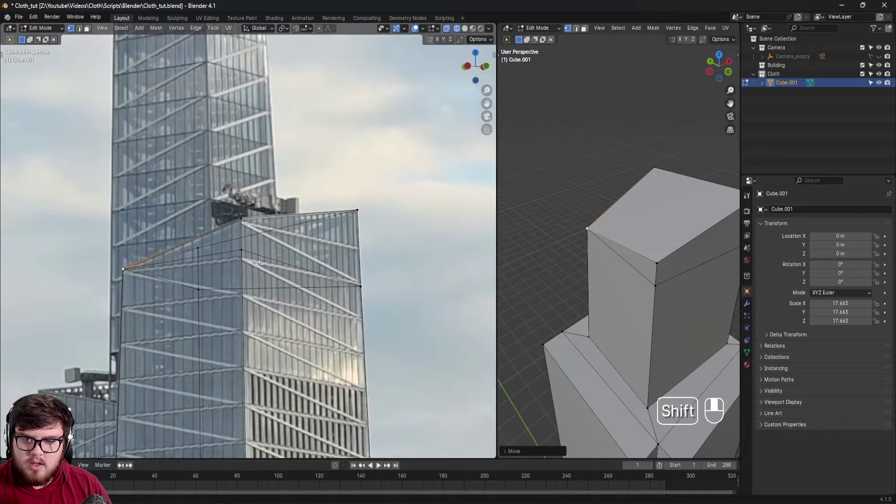
Finish editing the tower mesh, display the camera view in solid shading, and save the file.
scroll(259, 264, "down", 2)
mouse_move(327, 190)
middle_mouse_down("shift")
mouse_move(303, 219)
mouse_move(283, 227)
mouse_move(293, 200)
middle_mouse_up("shift")
key("Tab")
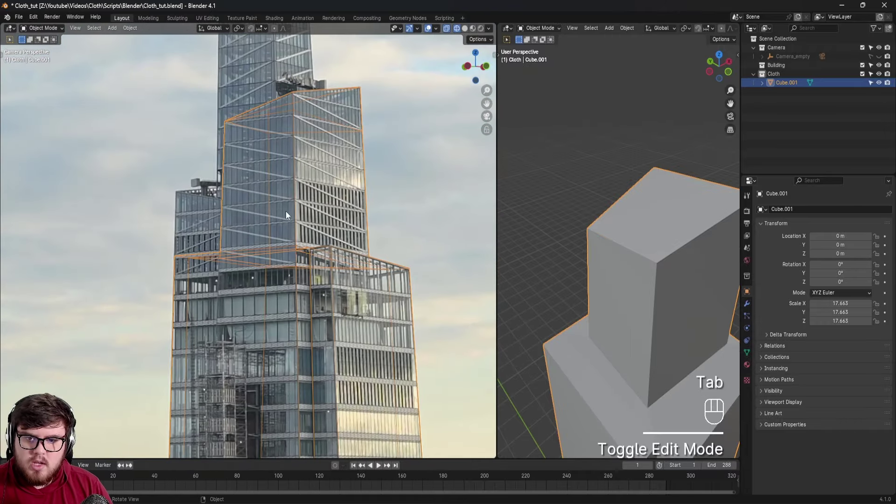
key("z")
left_click(291, 202)
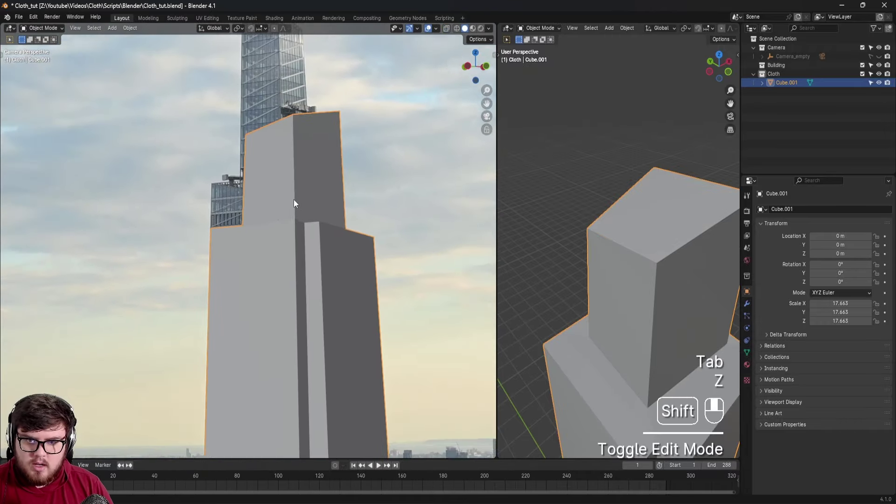
key("ctrl+s")
middle_click_drag(252, 151, 234, 172, "shift")
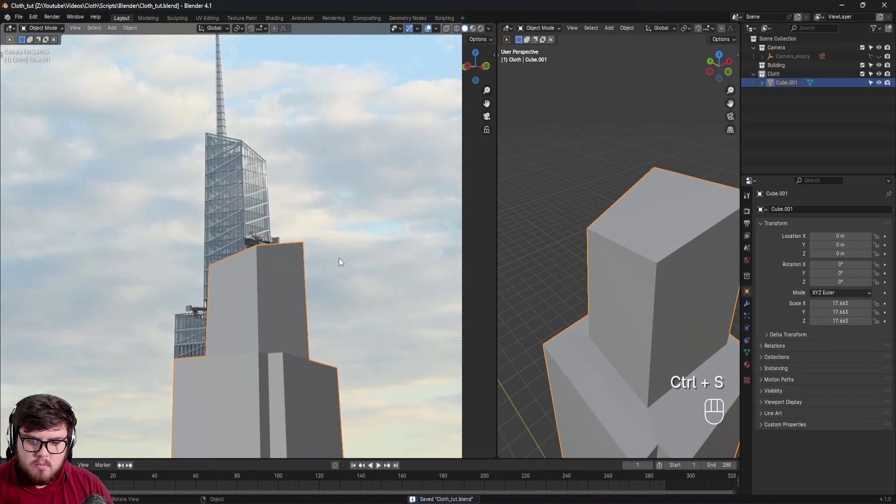
Add a cube and place it beside the upper tier at about X 17.6 m, Y 32.9 m, Z 97.7 m.
key("shift+a")
mouse_move(553, 268)
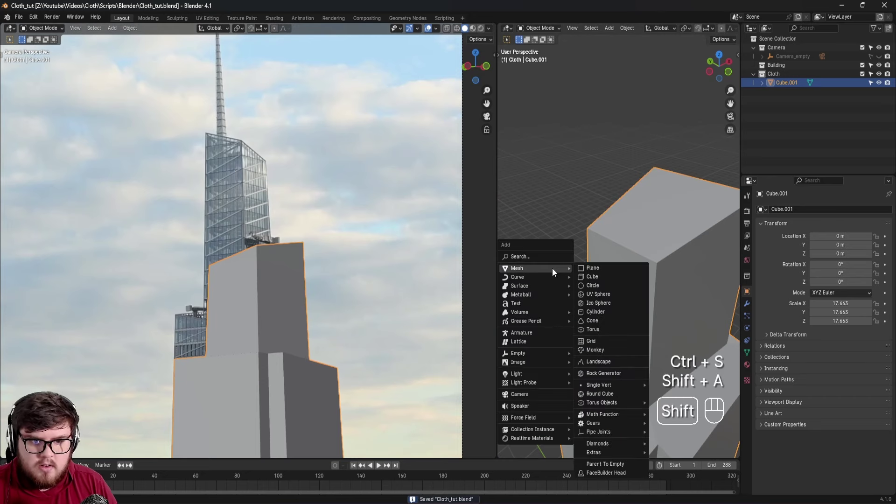
left_click(601, 267)
scroll(352, 362, "down", 4)
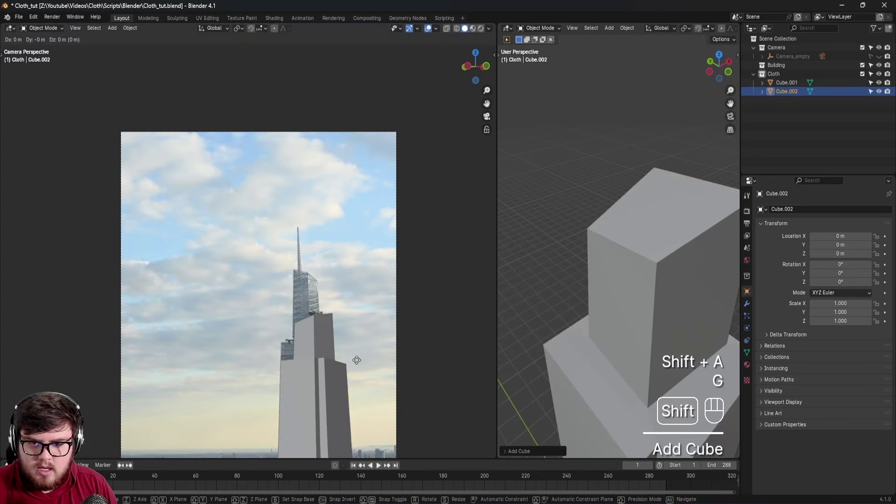
middle_click_drag(654, 341, 646, 392, "shift")
key("g")
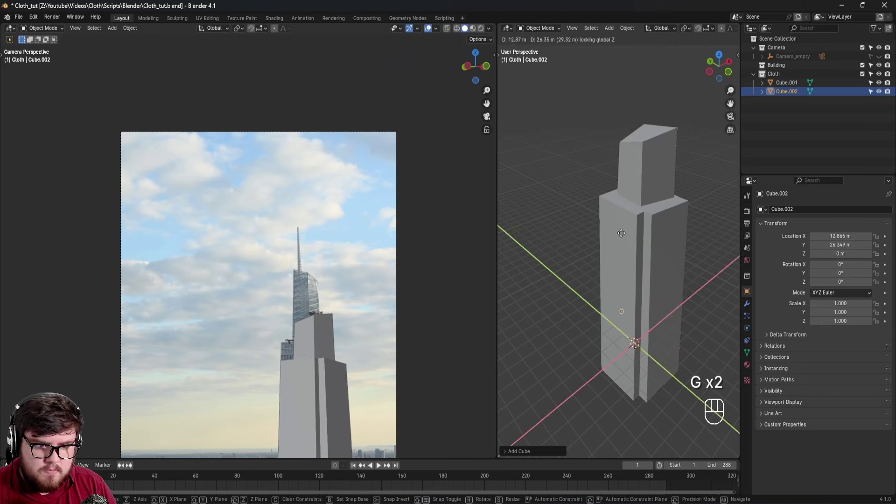
left_click(588, 286)
key("g")
left_click(590, 183)
scroll(313, 355, "up", 4)
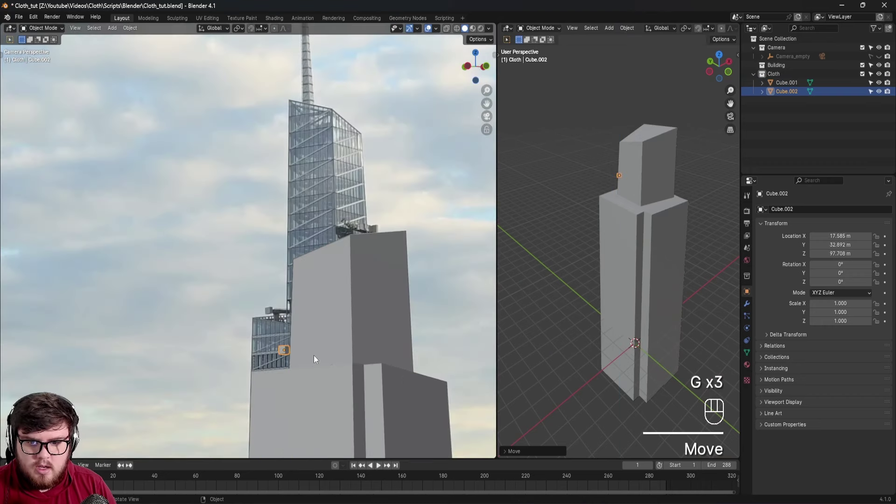
Scale the new side cube uniformly to about 6 to match the small side tier in the footage.
middle_click_drag(663, 220, 670, 253)
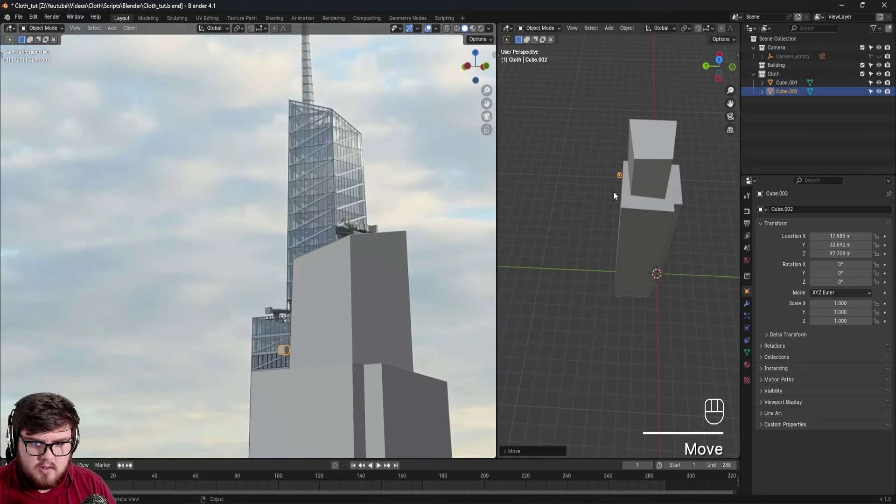
scroll(289, 346, "up", 5)
key("s")
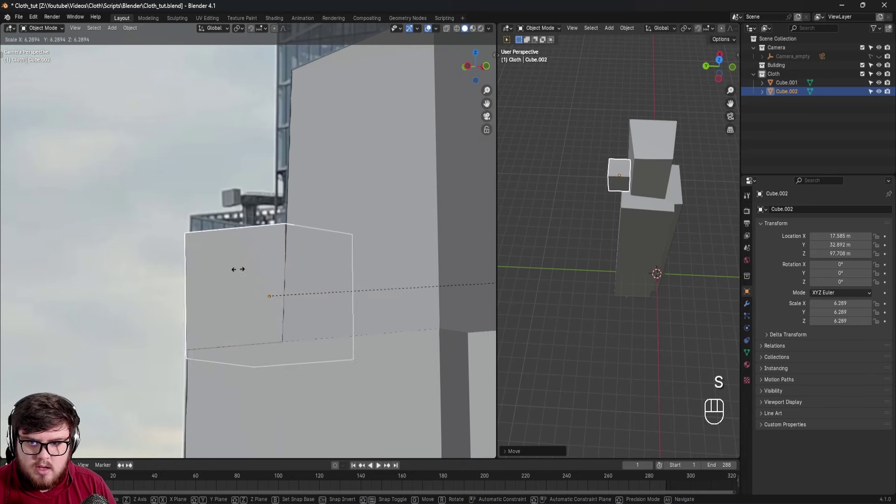
left_click(234, 271)
Raise the side cube to about Z 99.9 m and display the camera view in wireframe.
key("g")
middle_click(241, 253)
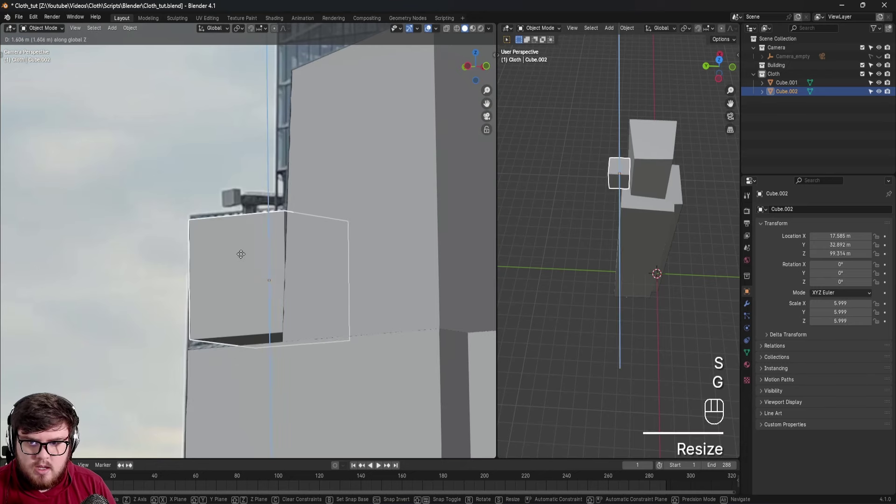
left_click(243, 252)
key("g")
key("z")
scroll(203, 250, "up", 3)
left_click(219, 241)
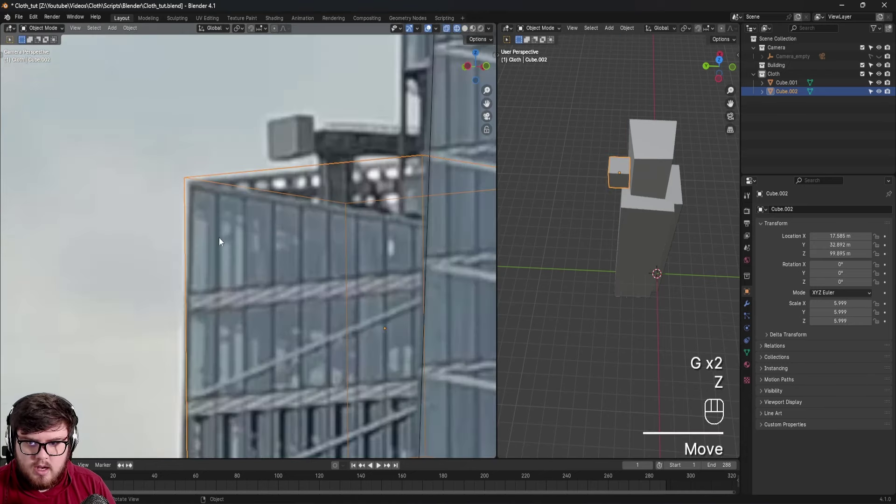
Shift the side cube horizontally to about X 18.3 m, Y 33.2 m to align its top corner with the footage.
key("g")
middle_click(224, 240, "shift")
left_click(330, 243)
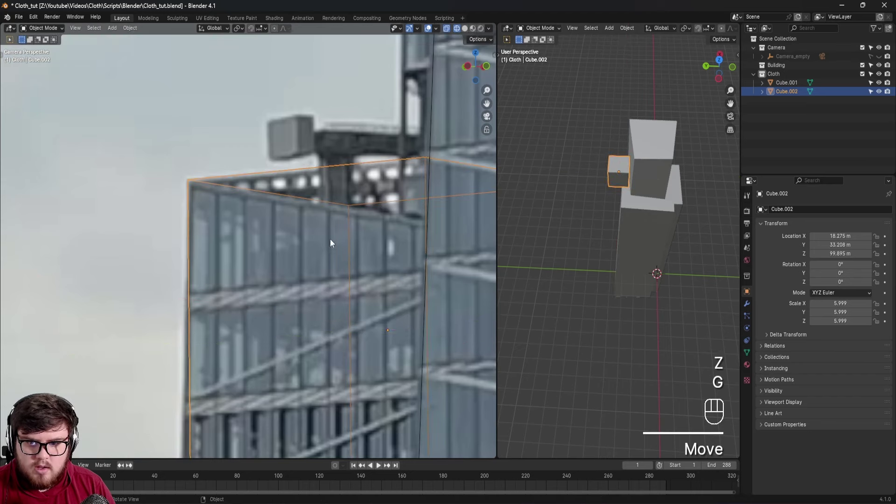
Move the side cube's bottom face downward along Z so the block reaches past the main tower's top level.
middle_click_drag(331, 244, 285, 245, "shift")
scroll(336, 260, "down", 2)
scroll(631, 203, "up", 4)
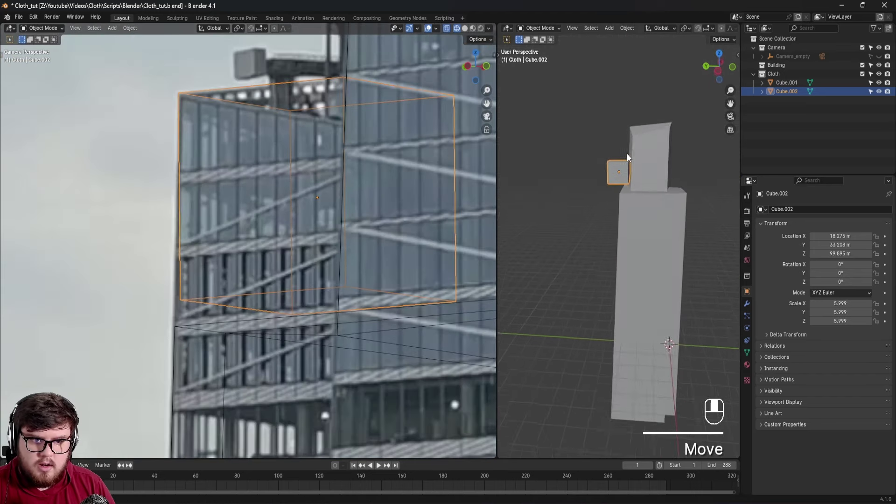
key("Tab")
middle_click_drag(632, 203, 607, 192)
key("3")
left_click(607, 192)
key("g")
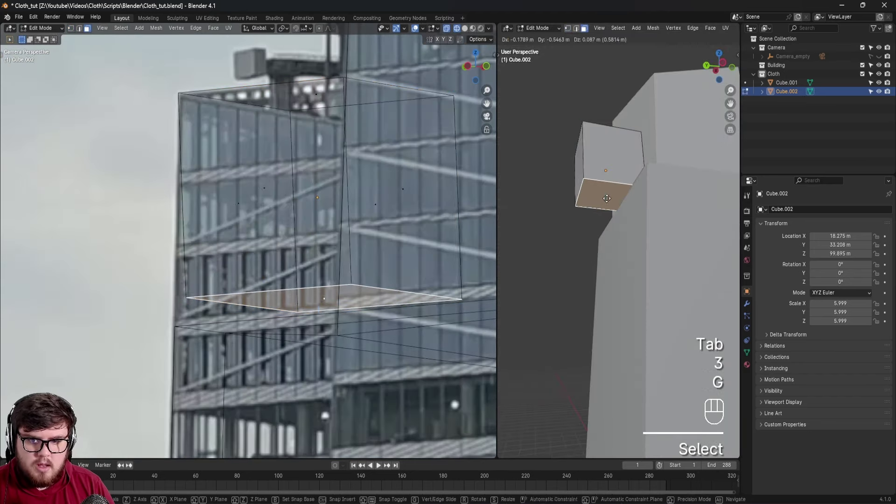
left_click(605, 213)
Move the outer bottom corner vertex of the side block horizontally, about -2.8 m in X and -1.5 m in Y.
key("1")
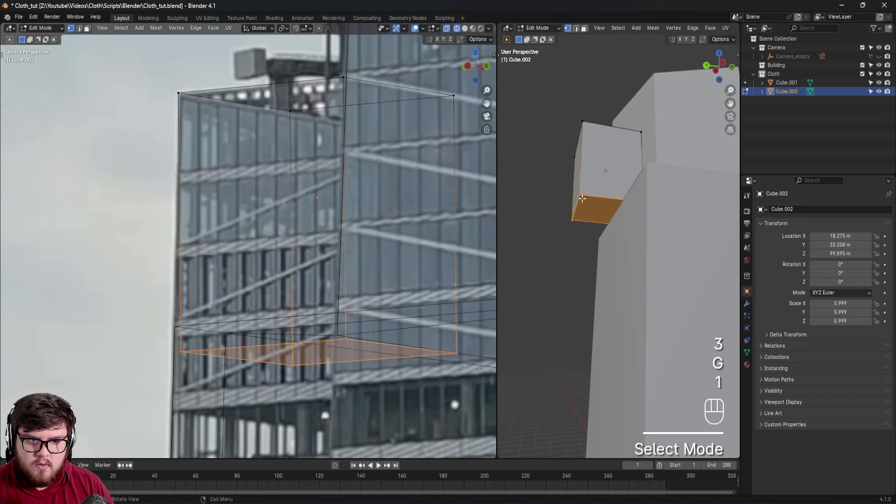
left_click(580, 197)
key("g")
key("shift+z")
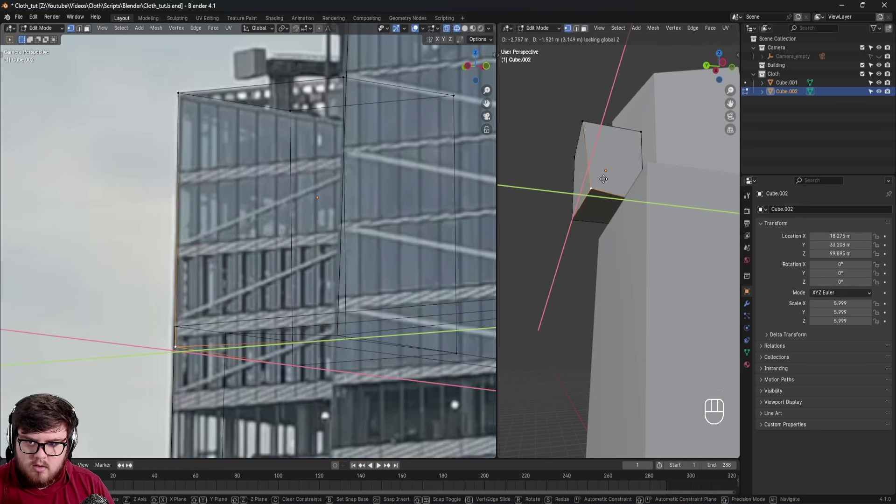
left_click(603, 179)
Move the side block's tower-facing face along Y into the upper tier to close the gap, and finish editing the mesh.
middle_click_drag(300, 127, 199, 232, "shift")
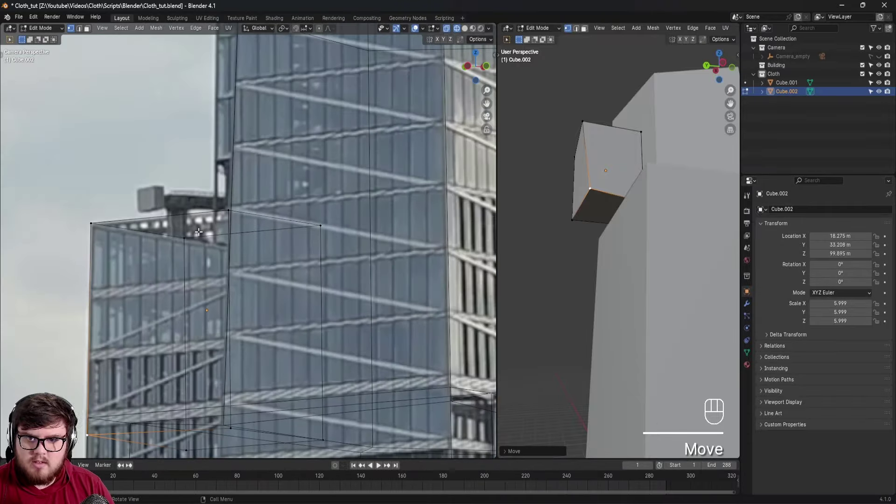
middle_click_drag(649, 171, 669, 159)
key("3")
left_click(673, 127)
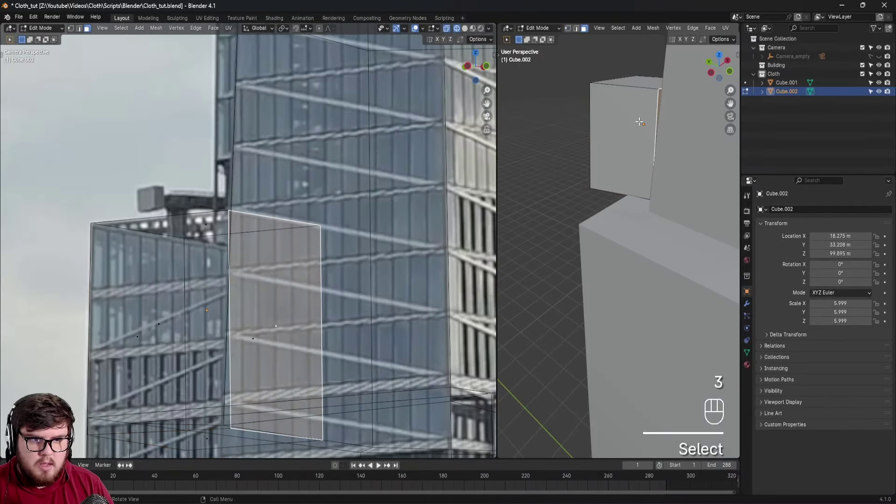
middle_click_drag(673, 128, 656, 143)
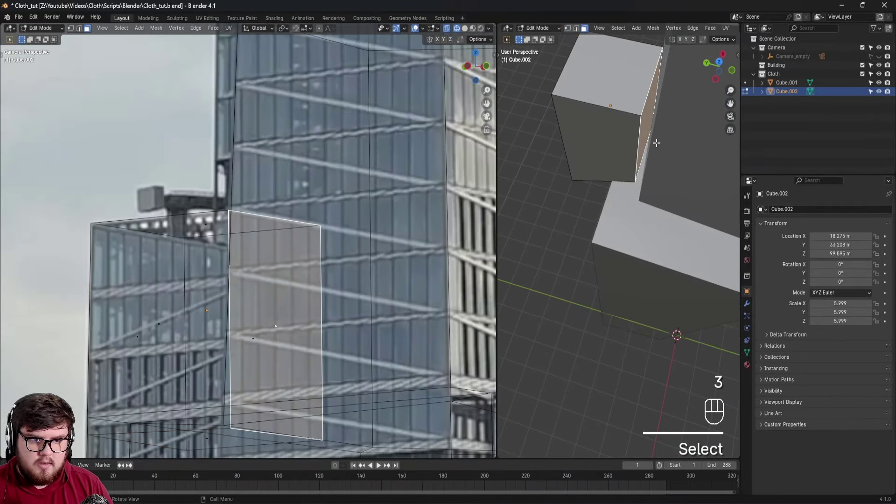
key("g")
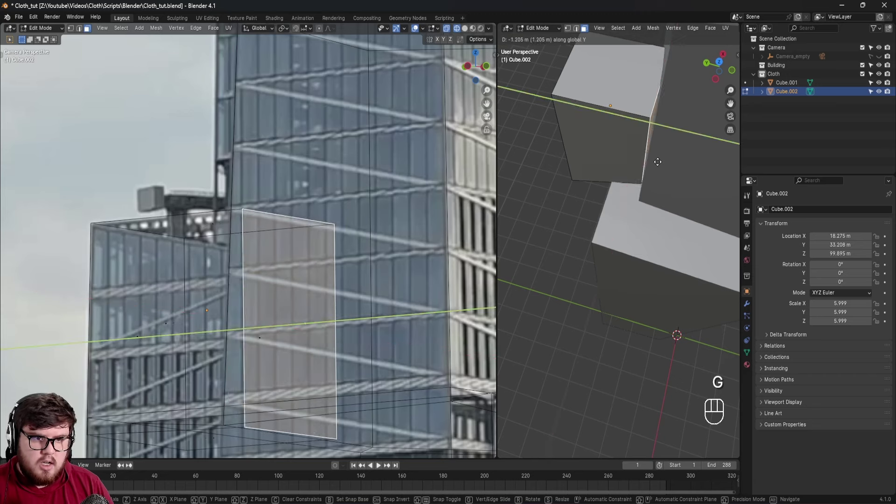
left_click(613, 180)
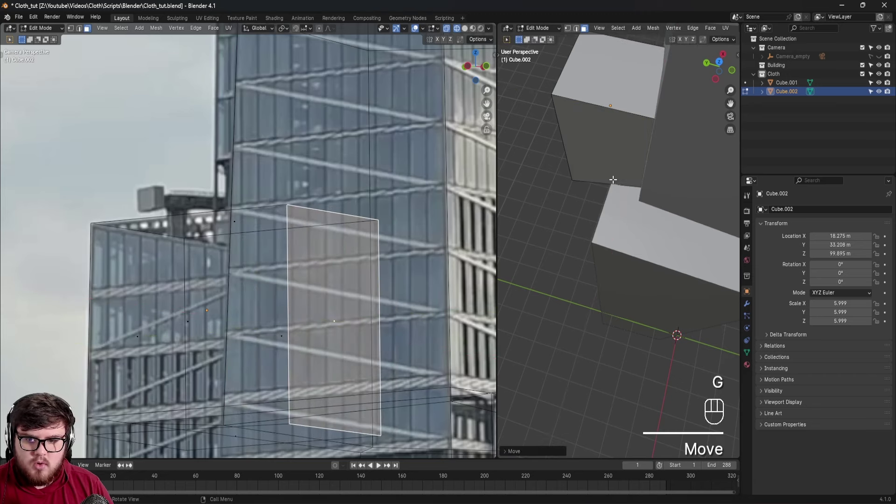
middle_click_drag(636, 161, 592, 169)
key("Tab")
Add another cube and place it on top of the upper tier at about X 23.6 m, Y 21.7 m, Z 129.4 m.
middle_click_drag(636, 146, 633, 206, "shift")
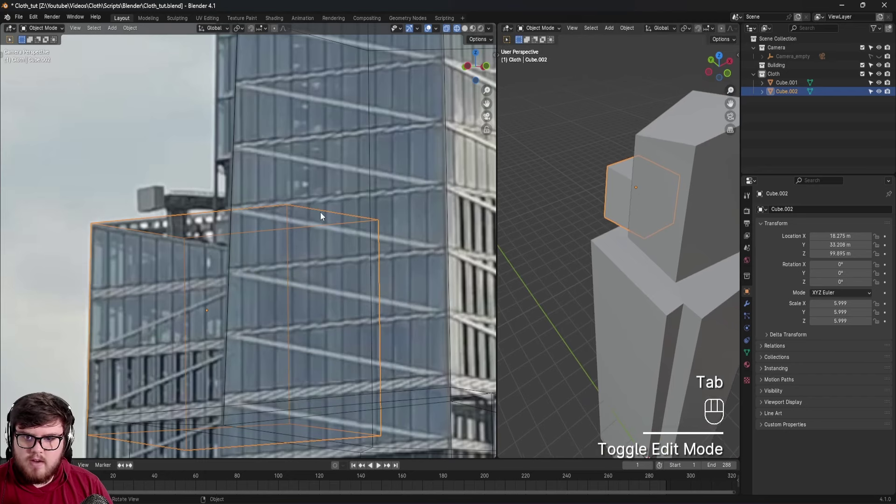
middle_click_drag(320, 212, 277, 274, "shift")
scroll(308, 275, "down", 4)
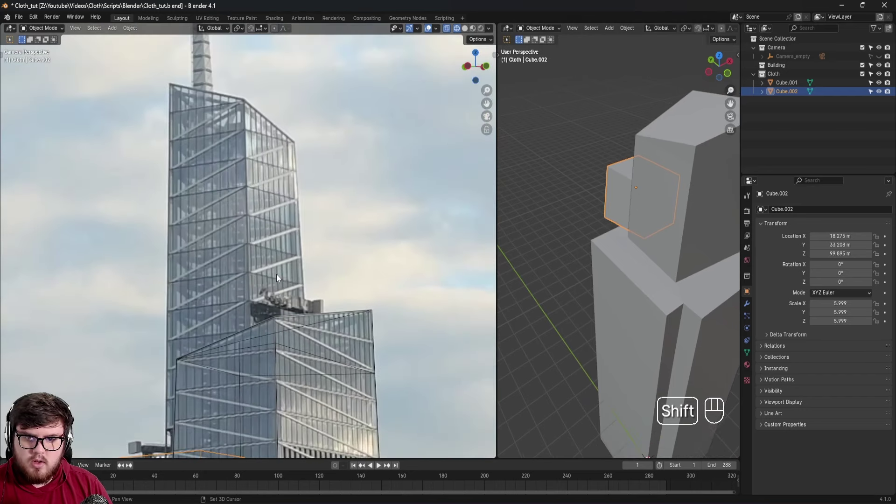
key("shift+a")
mouse_move(276, 274)
left_click(316, 282)
scroll(664, 298, "down", 3)
key("g")
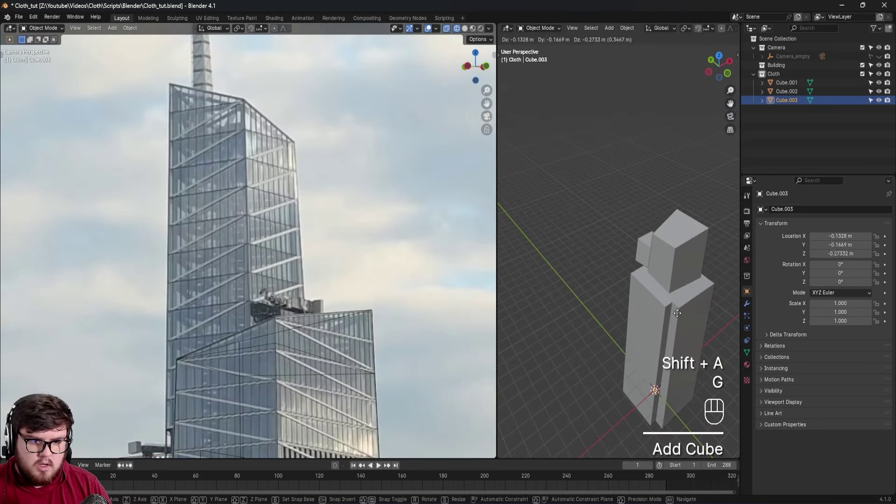
left_click(681, 259)
key("g")
left_click(709, 121)
Scale the top cube uniformly to about 6.6 and shift it horizontally to about X 24.2 m, Y 23.4 m.
key("s")
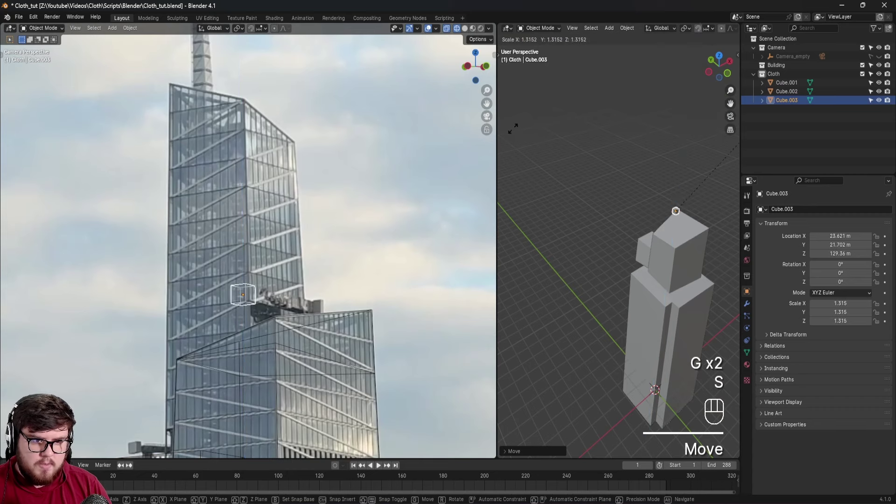
left_click(825, 161)
scroll(656, 233, "up", 2)
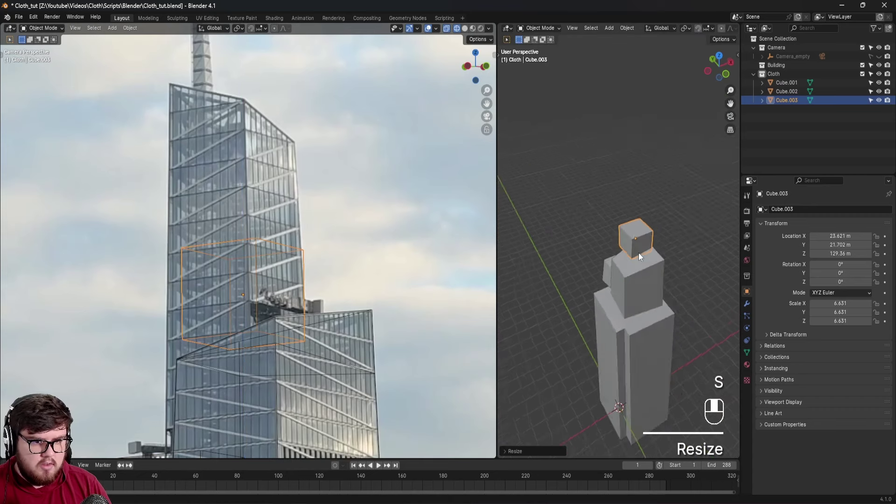
middle_click_drag(639, 253, 639, 248, "shift")
key("g")
left_click(641, 247)
scroll(643, 251, "up", 2)
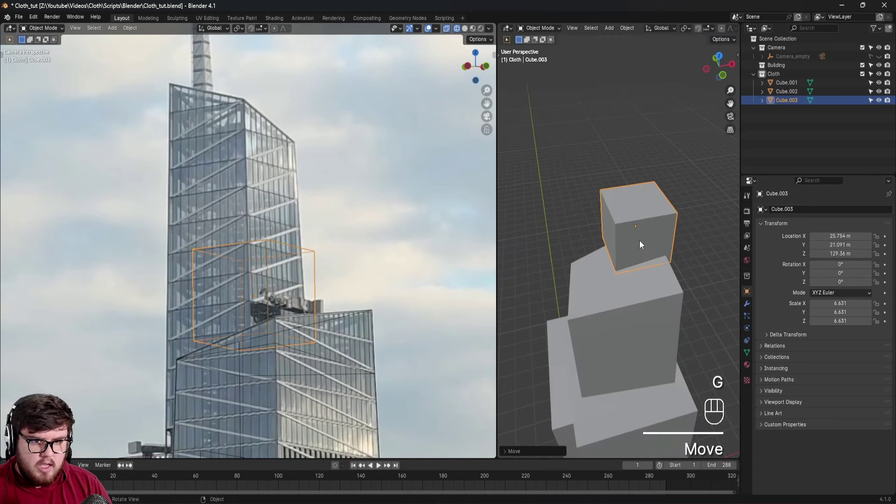
key("g")
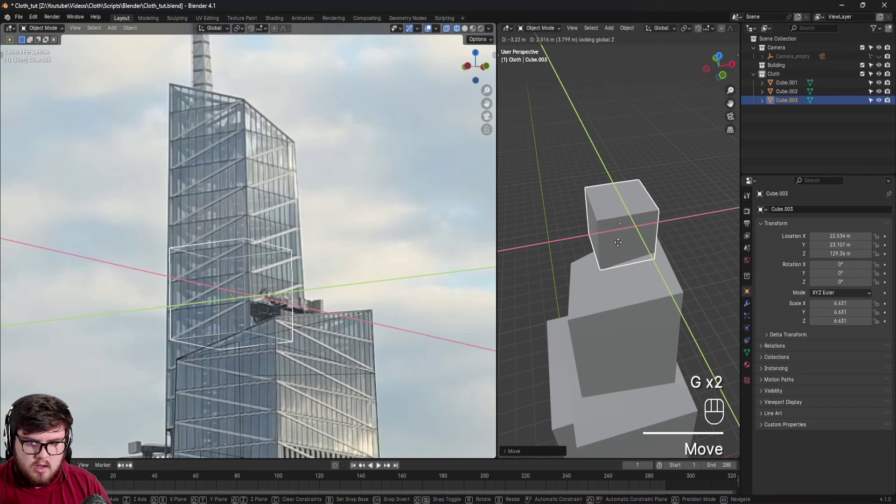
left_click(624, 245)
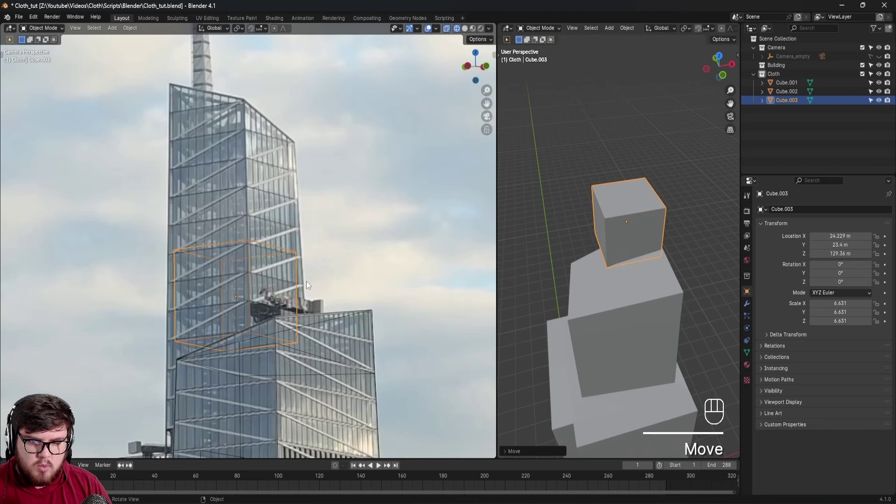
Scale the top cube uniformly to about 7.3, and stretch it along Z to a scale of about 23.
key("s")
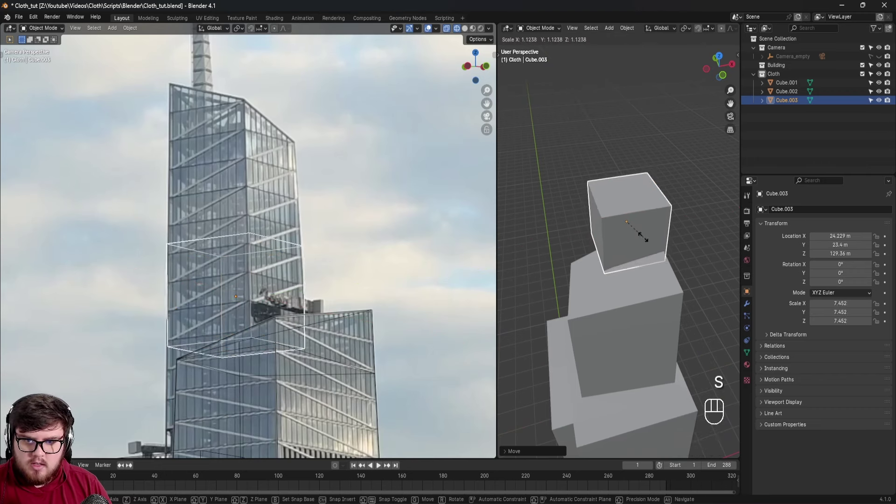
left_click(646, 232)
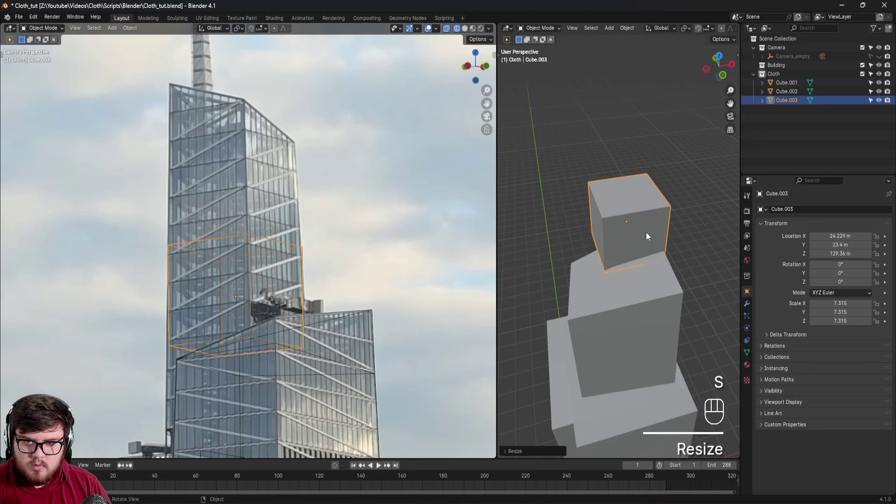
key("s")
key("z")
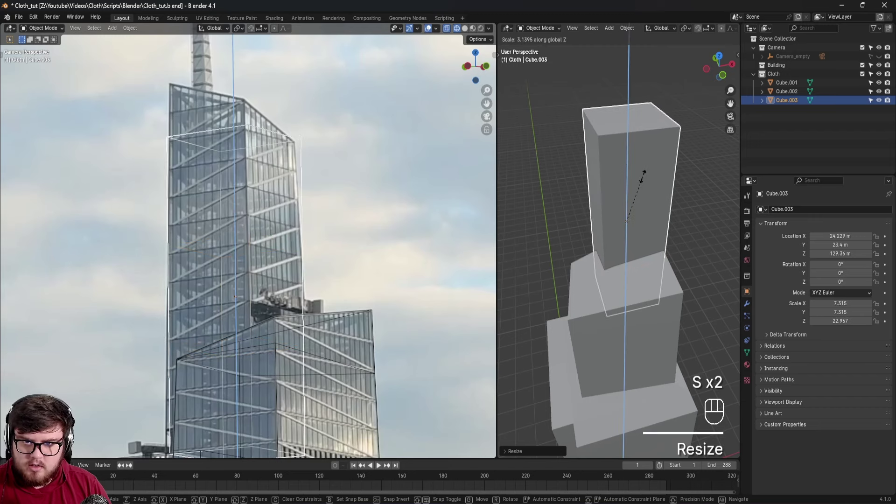
left_click(645, 178)
Edit the tall top block in wireframe display and move its bottom face down along Z into the upper tier.
middle_click_drag(618, 245, 634, 149, "shift")
scroll(647, 144, "up", 6)
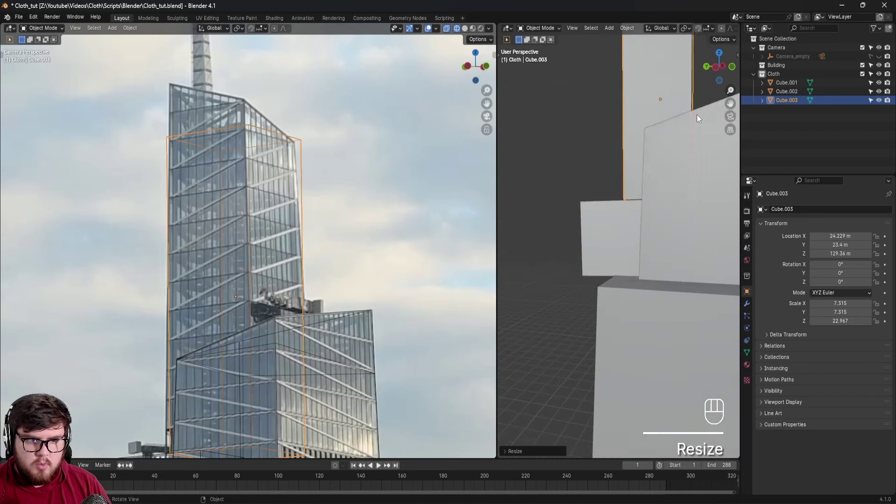
key("Tab")
key("3")
left_click(652, 206)
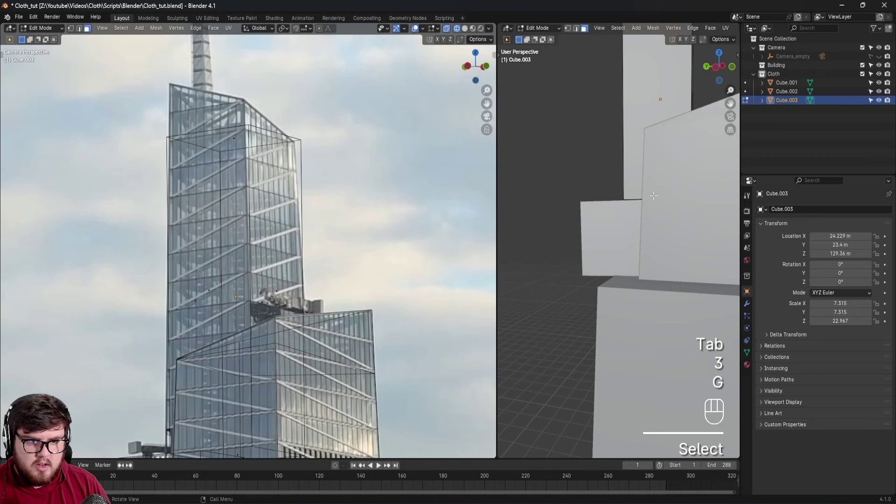
key("z")
key("z")
key("z")
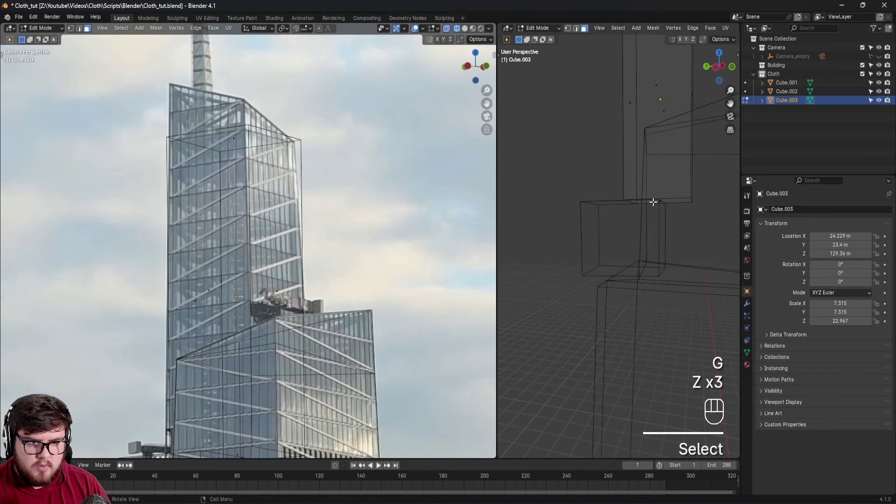
left_click(653, 202)
key("g")
key("z")
left_click(667, 220)
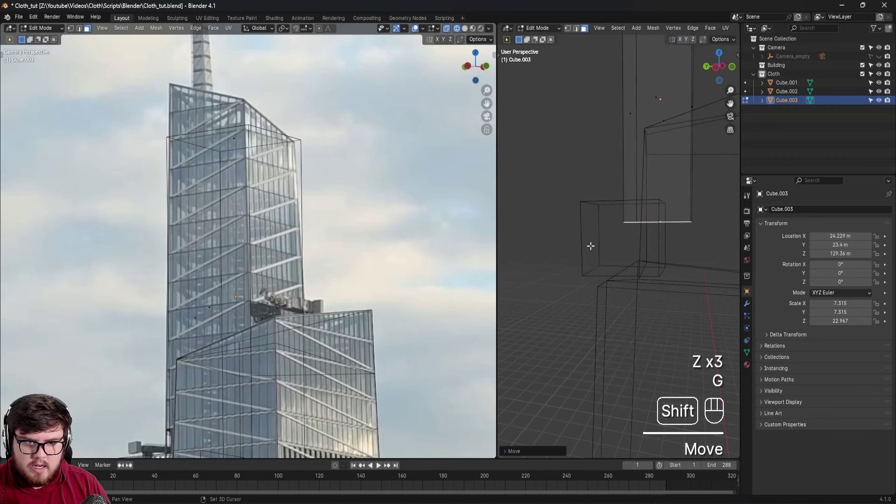
Move the top block's bottom-left corner vertex, as seen in the camera view, about 0.8 m along Y.
middle_click_drag(590, 246, 594, 235, "shift")
key("1")
middle_click_drag(651, 204, 649, 205)
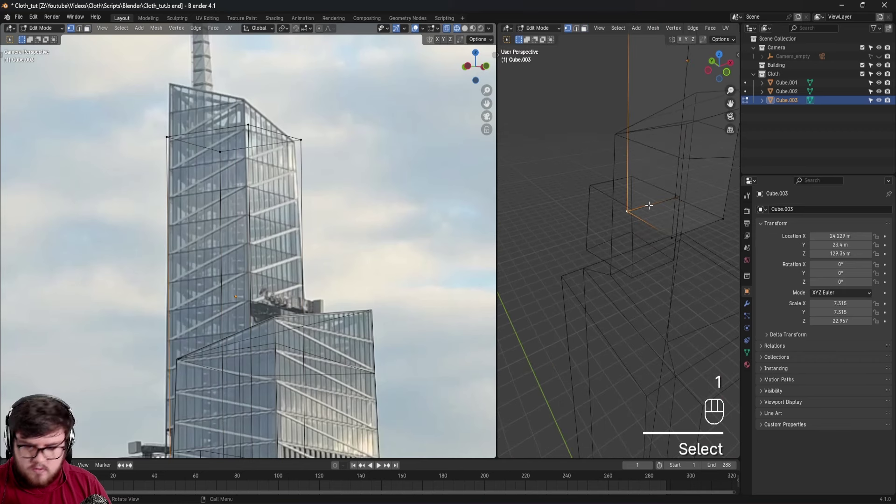
key("g")
key("y")
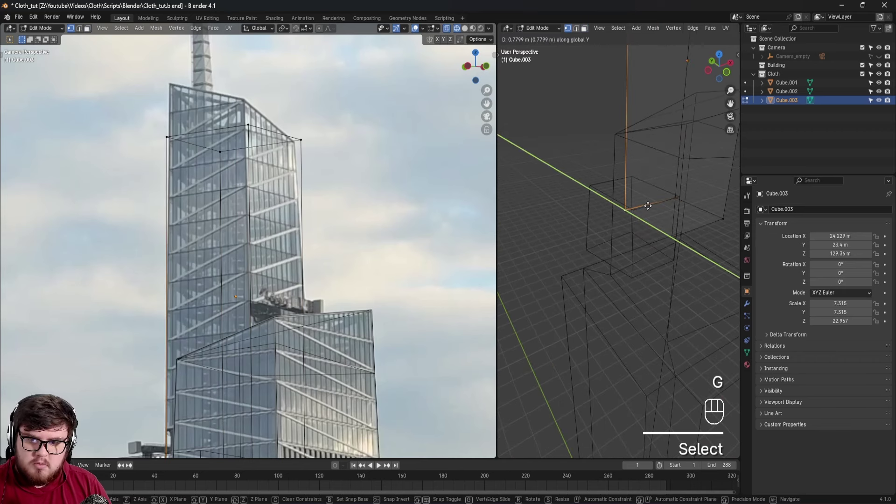
left_click(648, 206)
Shift the top block's upper-right corner vertex inward, mainly along X, to match the building's right edge in the footage.
middle_click_drag(639, 140, 584, 370, "shift")
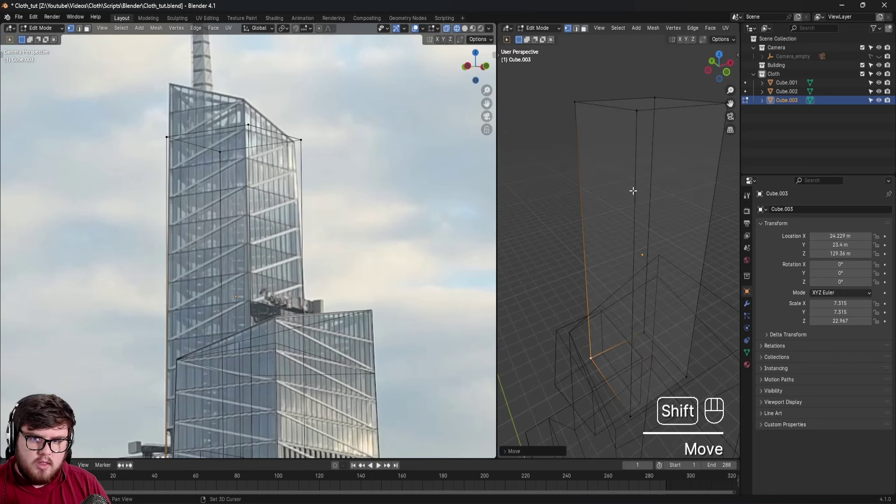
middle_click_drag(632, 190, 629, 266, "shift")
left_click(715, 184)
key("g")
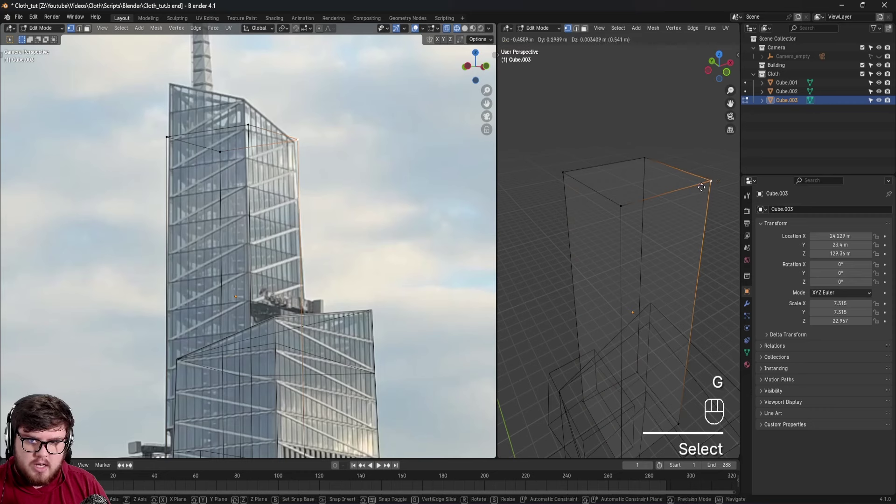
key("x")
left_click(696, 187)
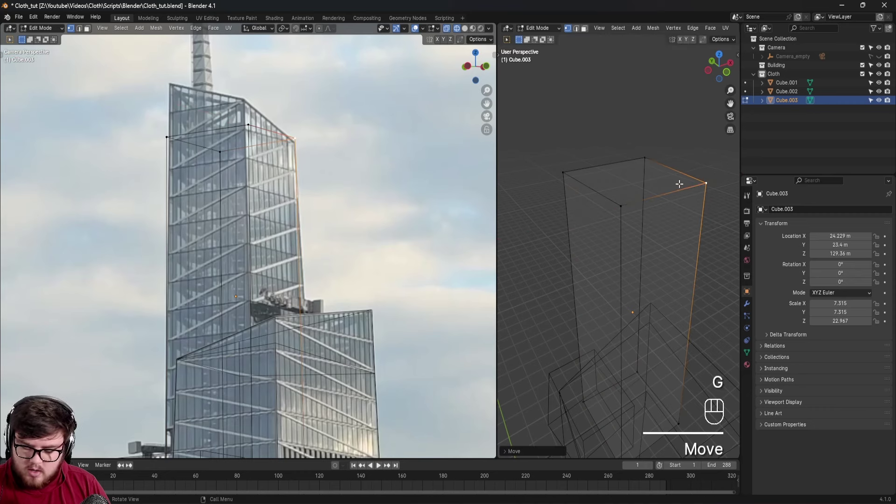
key("g")
left_click(677, 189)
Move the bottom corner vertex of the block's right edge about 2.8 m along X to follow the building's edge.
middle_click_drag(311, 131, 423, 258, "shift")
middle_click_drag(685, 399, 636, 303)
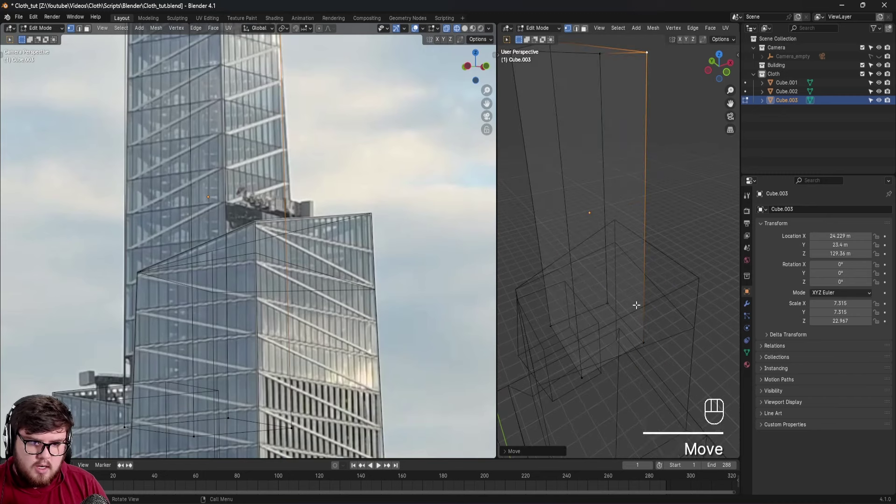
left_click(647, 339)
key("g")
key("x")
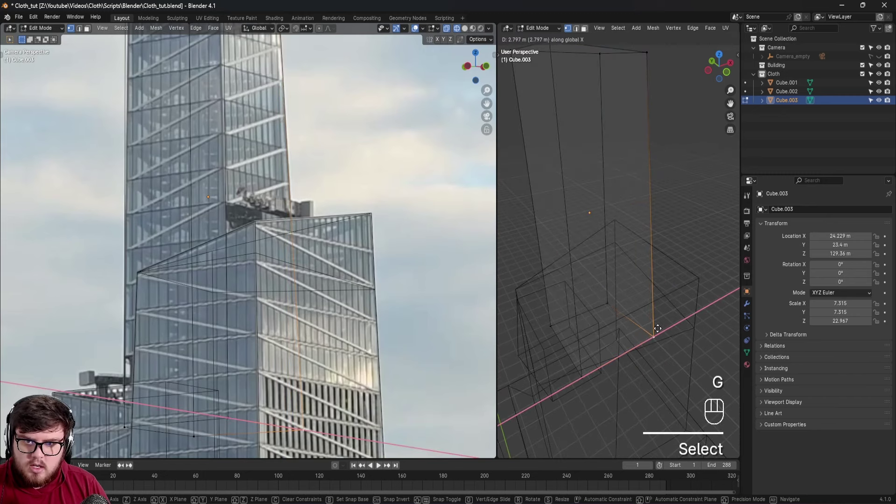
left_click(658, 328)
Move the block's front-centre top corner vertex along negative X to line up with the building's middle edge.
scroll(237, 127, "down", 4)
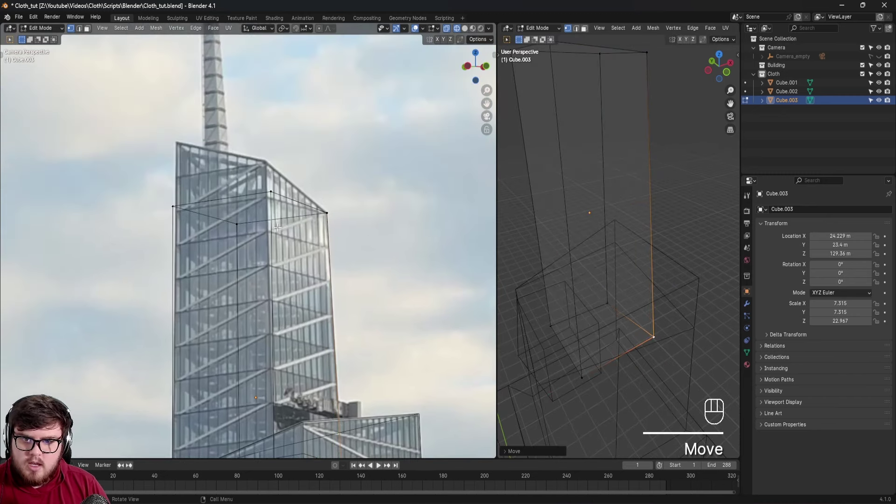
left_click(273, 192)
scroll(270, 190, "up", 6)
key("g")
key("x")
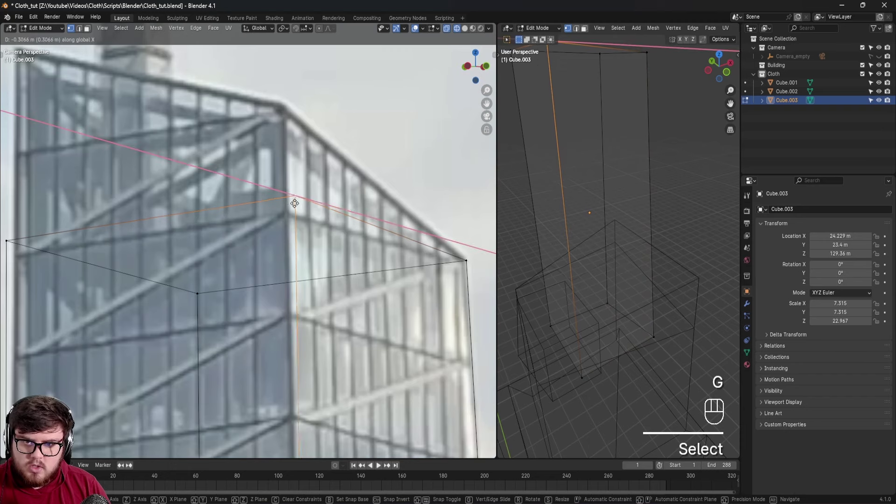
left_click(284, 200)
Move the block's upper-left corner vertex along X onto the building's left edge, and save the file.
scroll(284, 200, "down", 3)
scroll(298, 192, "down", 5, "shift")
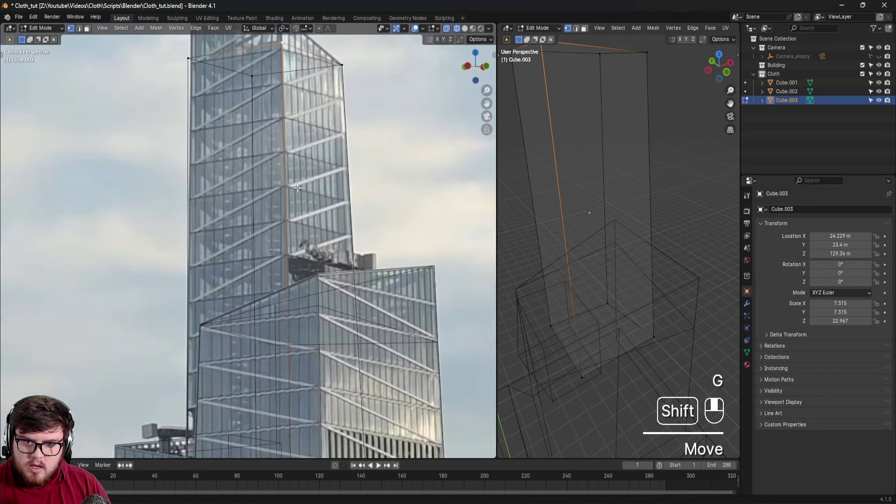
middle_click_drag(276, 240, 290, 191, "shift")
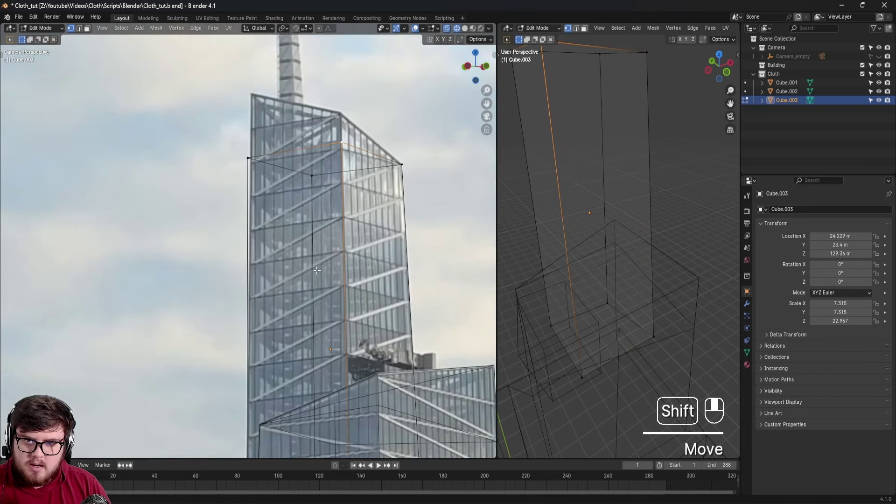
middle_click_drag(502, 121, 554, 170, "shift")
left_click(252, 182)
scroll(247, 182, "up", 3)
key("g")
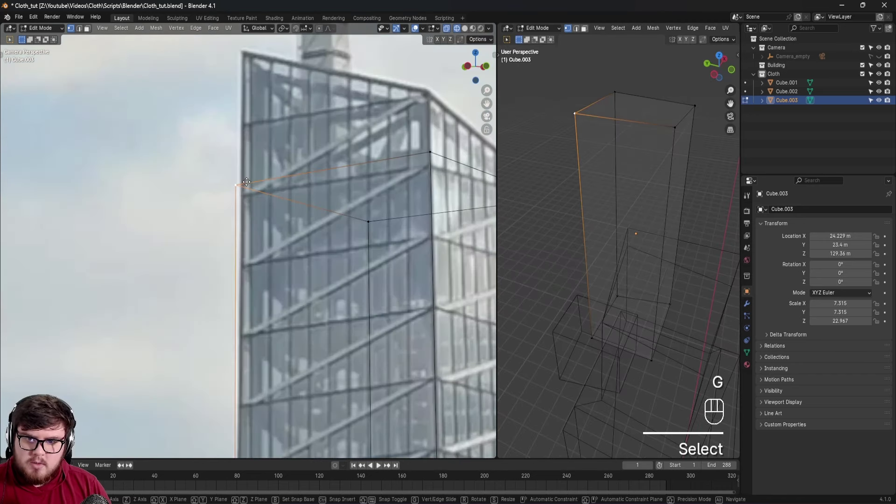
key("x")
left_click(252, 182)
scroll(252, 182, "down", 5)
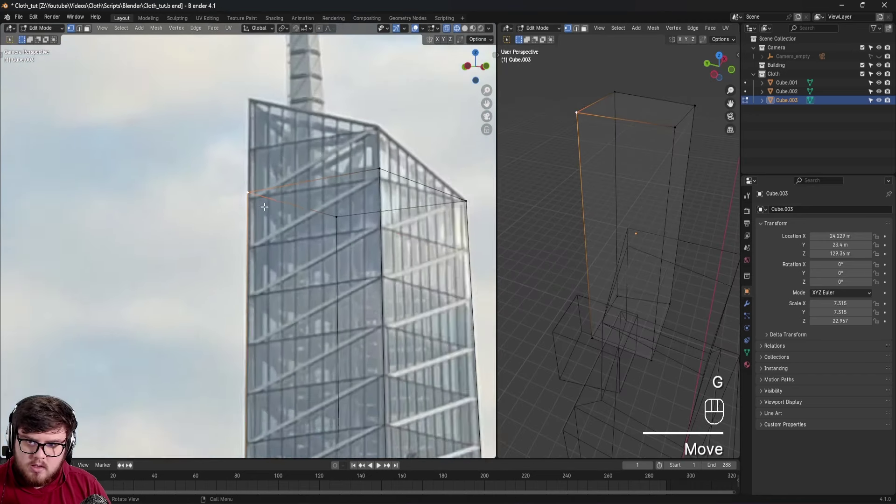
middle_click_drag(252, 182, 178, 289, "shift")
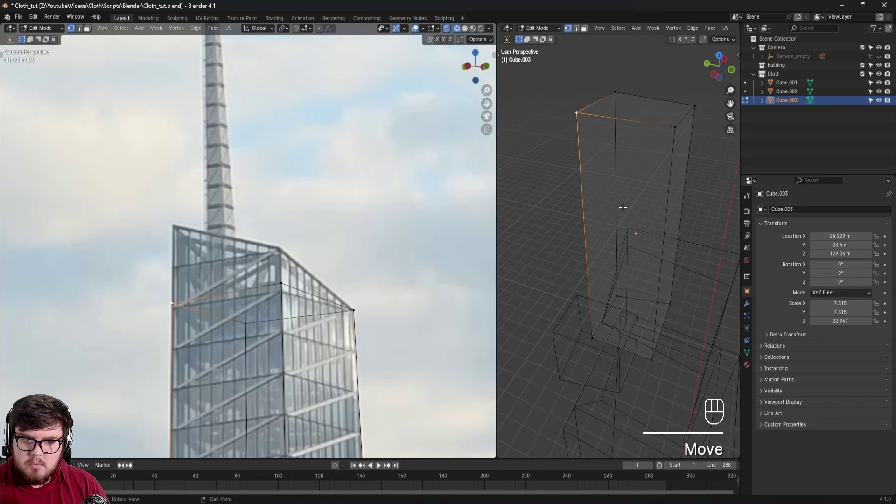
middle_click_drag(623, 207, 567, 247, "shift")
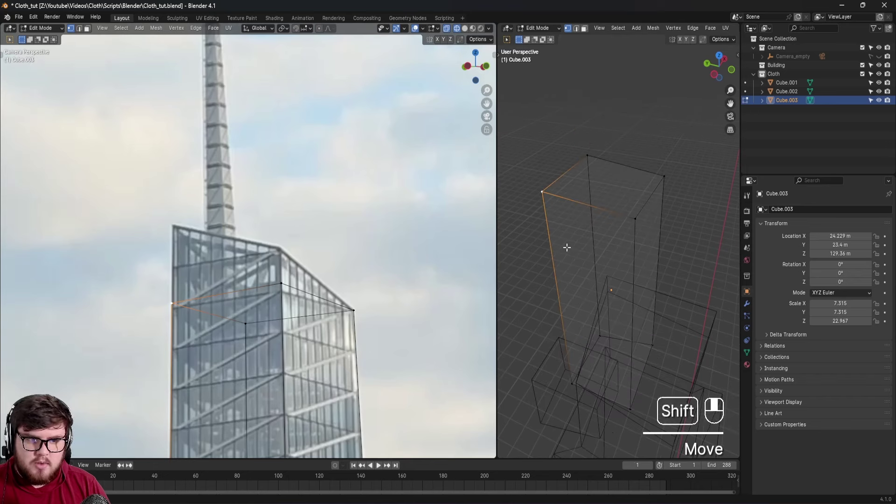
key("ctrl+s")
Extrude the block's top face upward to the height of the building's highest roof corner.
key("3")
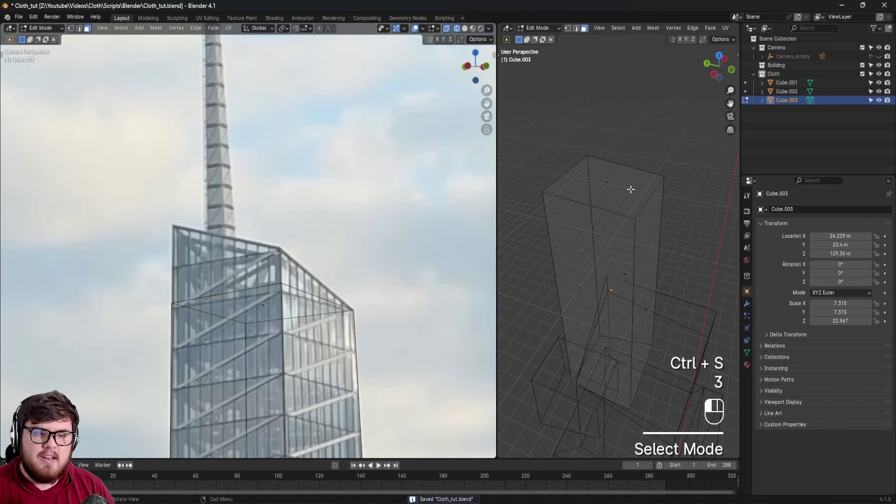
left_click(630, 192)
middle_click_drag(630, 191, 623, 233, "shift")
key("e")
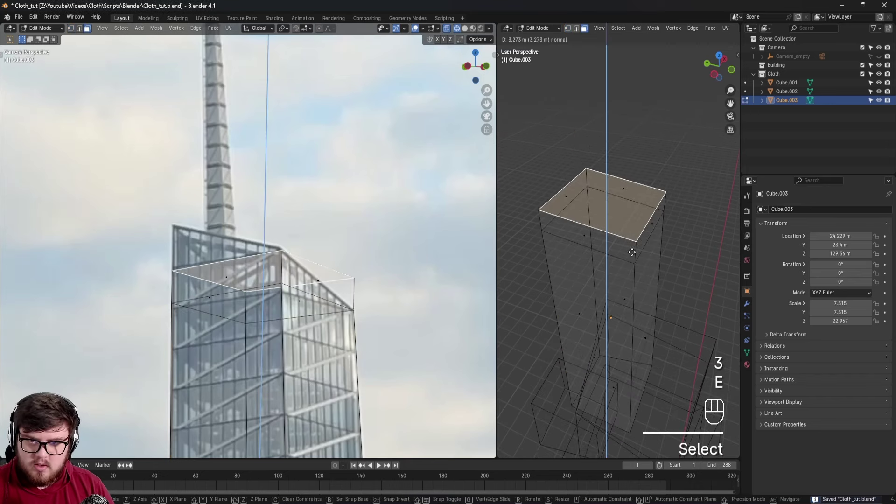
left_click(632, 220)
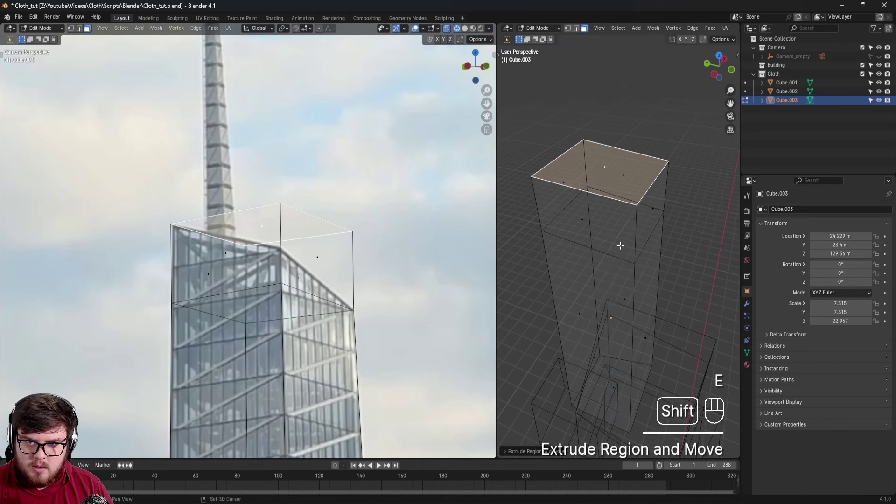
Select the extruded section's upper-left corner vertex.
middle_click_drag(621, 246, 610, 269)
key("1")
left_click(554, 200)
key("s")
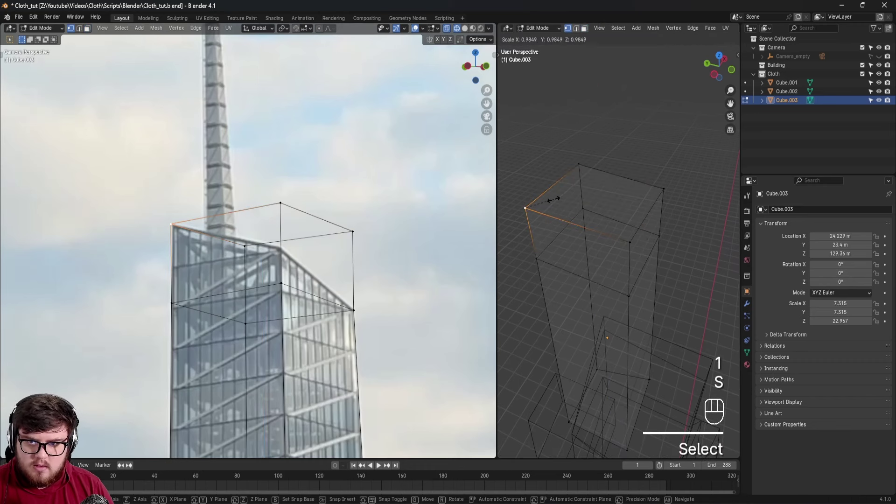
right_click(556, 199)
key("g")
left_click(555, 205)
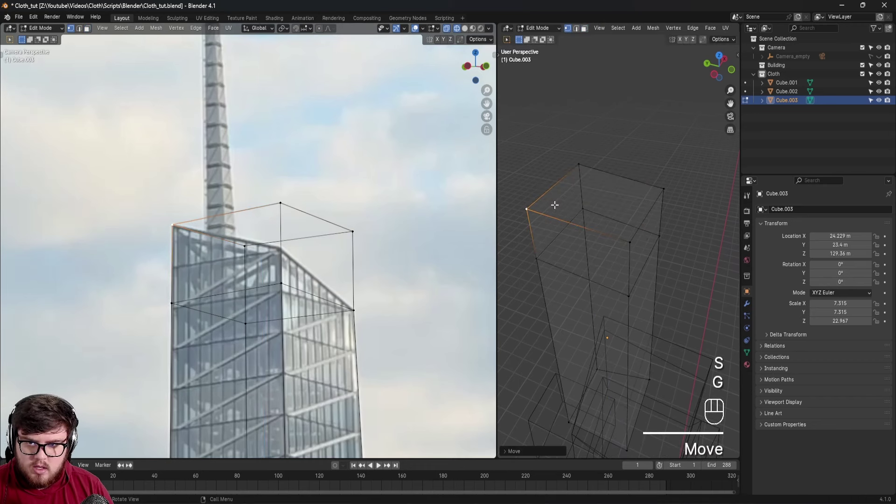
key("ctrl+z")
Move the selected upper-left roof vertex about 0.13 m along X.
key("g")
middle_click(569, 210)
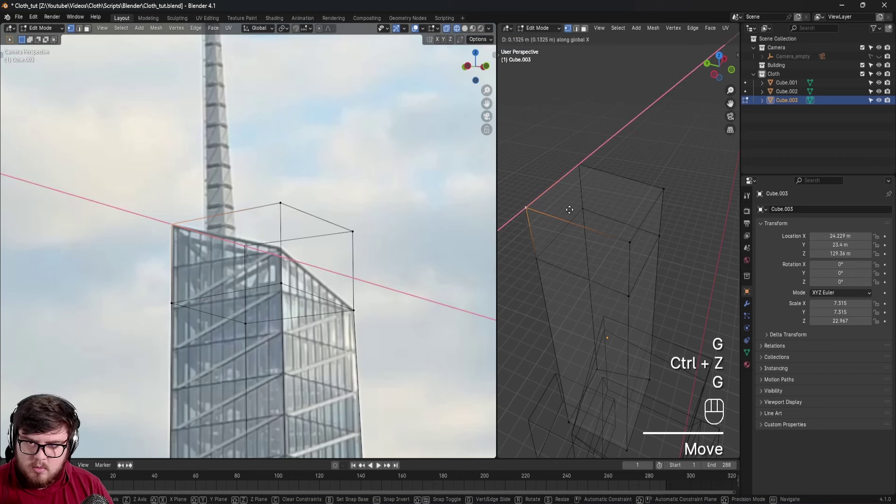
mouse_move(570, 210)
middle_mouse_down("shift")
mouse_move(583, 252)
mouse_move(574, 216)
middle_mouse_up("shift")
Lower the extruded section's front-centre top vertex along Z to the building's middle roof corner.
left_click(584, 208)
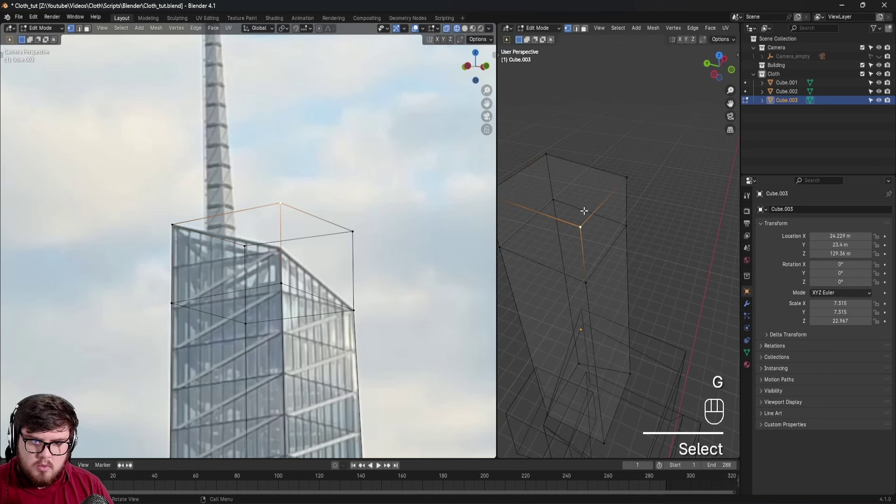
key("g")
middle_click(583, 228)
left_click(584, 243)
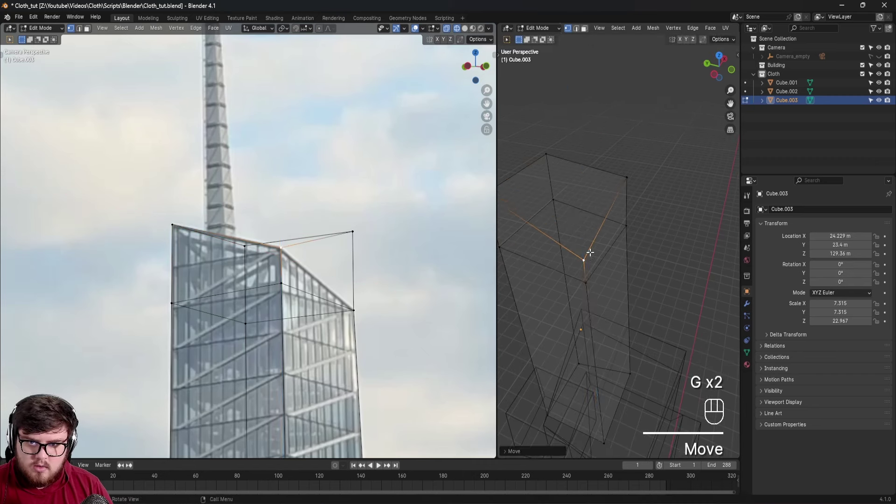
Lower the upper-right roof vertex about 8 m along Z to the building's right roof corner, and fine-tune its height.
middle_click_drag(583, 243, 572, 229)
key("g")
middle_click(578, 208)
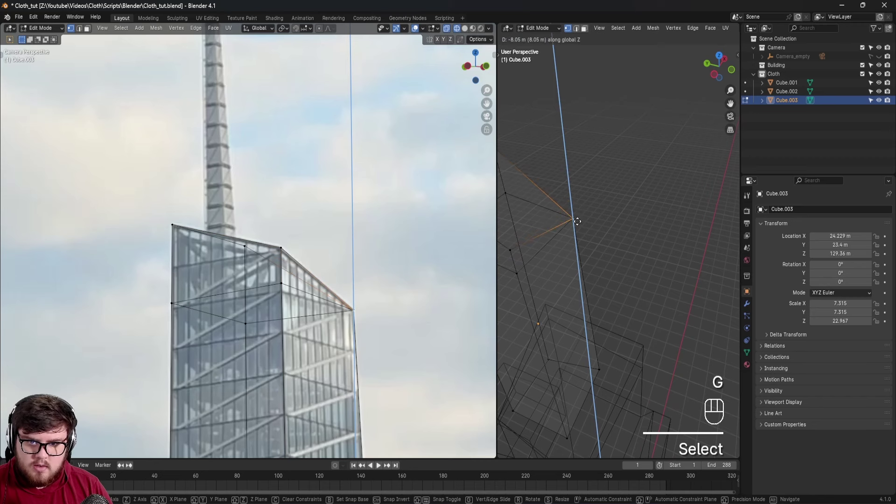
left_click(576, 221)
middle_click_drag(577, 221, 537, 194, "shift")
key("g")
middle_click(615, 245)
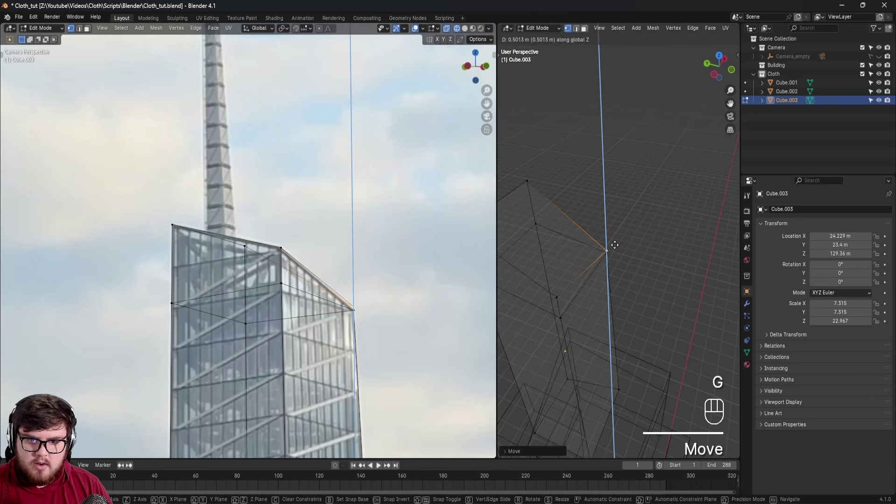
left_click(614, 246)
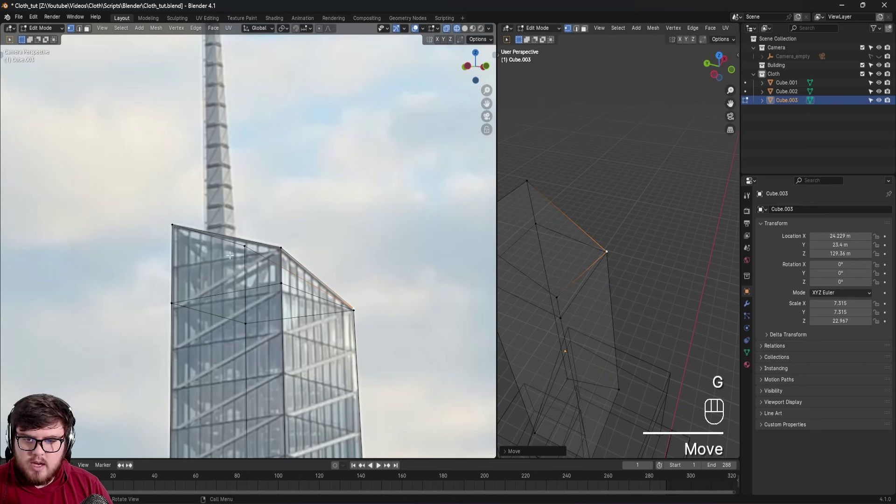
Return to Object Mode, add a cube for the spire, and show the free 3D view in solid shading.
middle_click_drag(229, 255, 303, 277, "shift")
key("Tab")
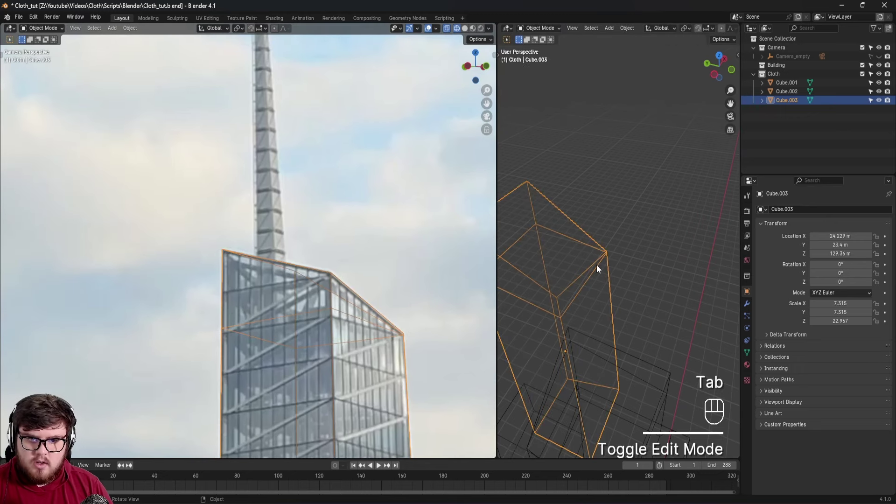
key("shift+a")
mouse_move(598, 263)
left_click(633, 274)
key("z")
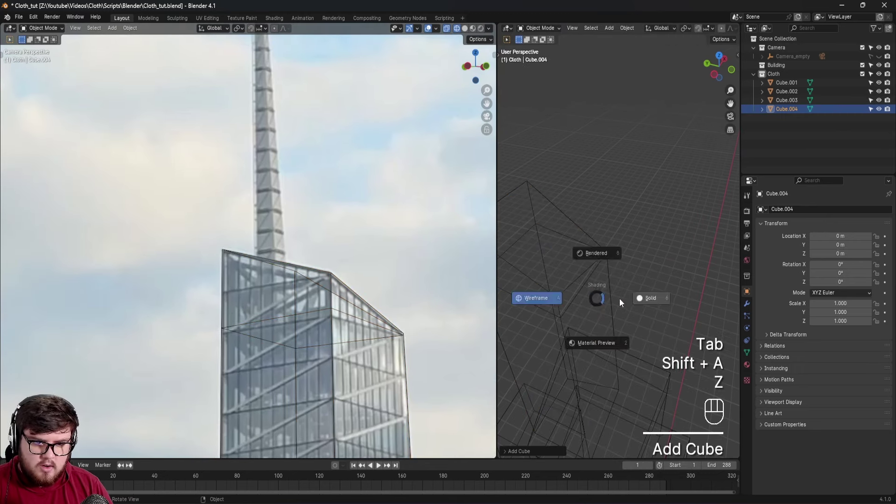
Shift the new cube horizontally toward the tower and raise it along Z to about 142 m.
key("g")
middle_click(611, 294, "shift")
left_click(599, 273)
key("g")
middle_click(598, 217)
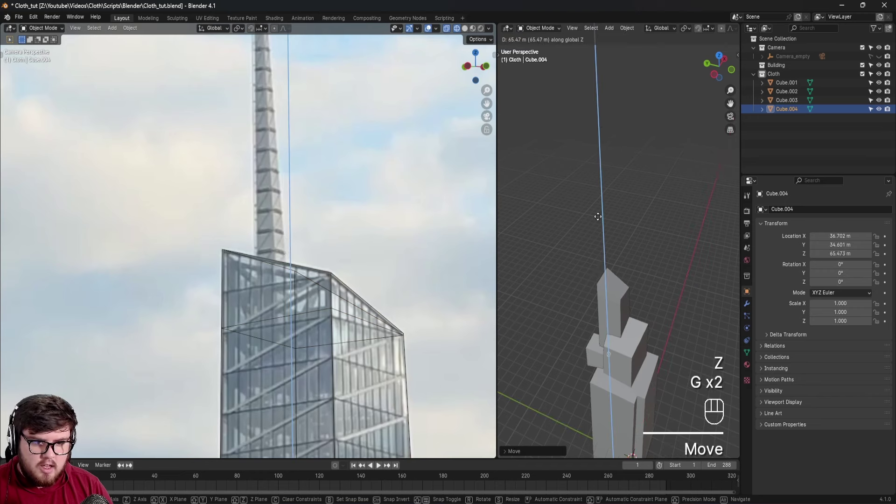
left_click(609, 175)
Position the cube over the sloped roof at about X 26.6 m, Y 27.7 m, Z 164 m.
middle_click_drag(609, 175, 552, 268)
key("g")
middle_click(555, 294, "shift")
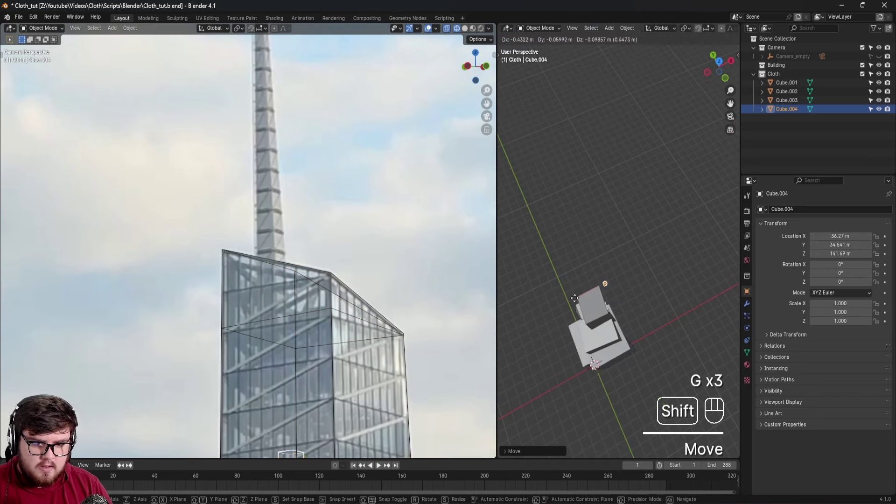
left_click(561, 320)
key("g")
middle_click(560, 311, "shift")
left_click(578, 304)
middle_click_drag(579, 303, 610, 287)
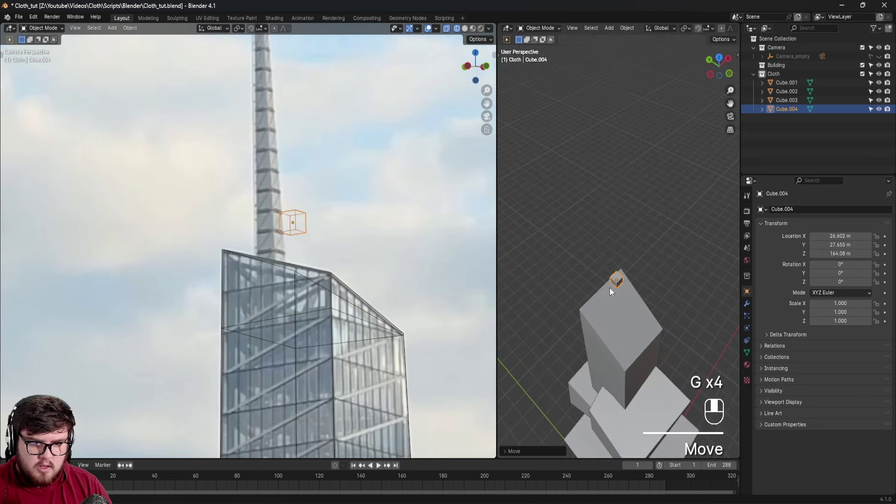
Lower the cube into the sloped roof at Z 159.73 m and slide it along X to 22.535 m at the spire's base.
key("g")
middle_click(611, 292, "shift")
left_click(626, 295)
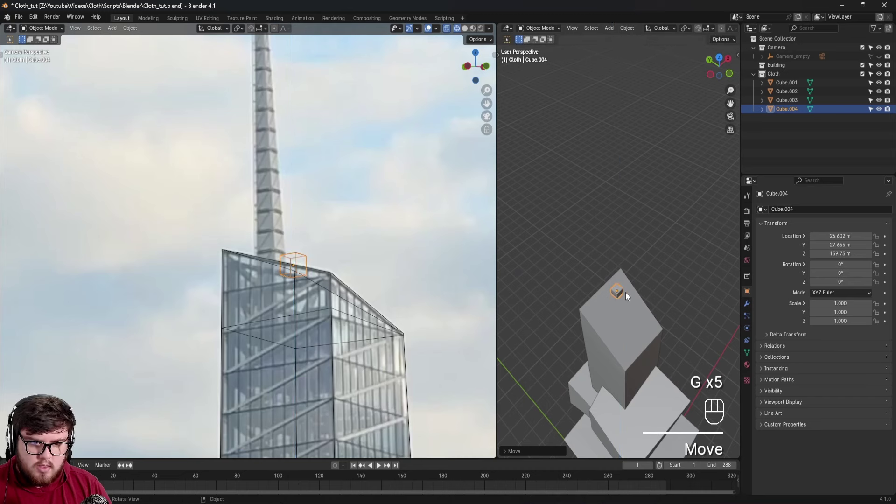
key("g")
middle_click(621, 272)
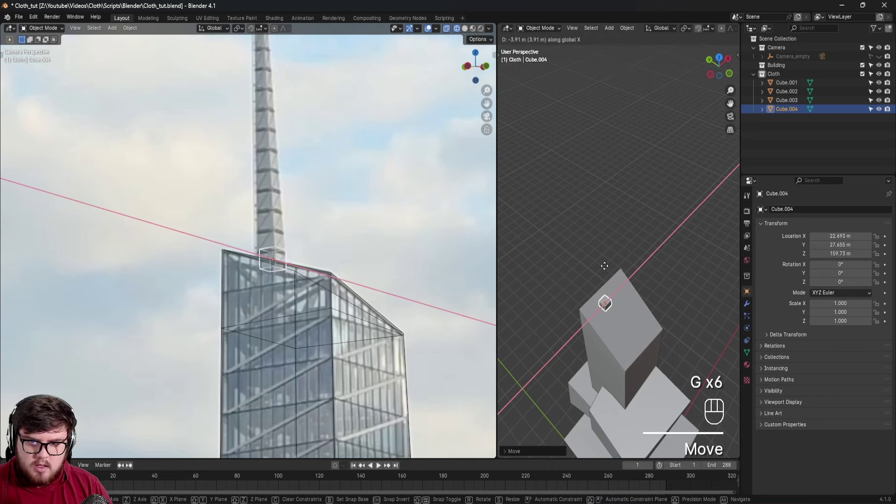
left_click(604, 266)
Select the cube's top face in Edit Mode and raise it about 7.6 m along Z.
scroll(418, 230, "up", 2)
middle_click_drag(288, 240, 398, 288, "shift")
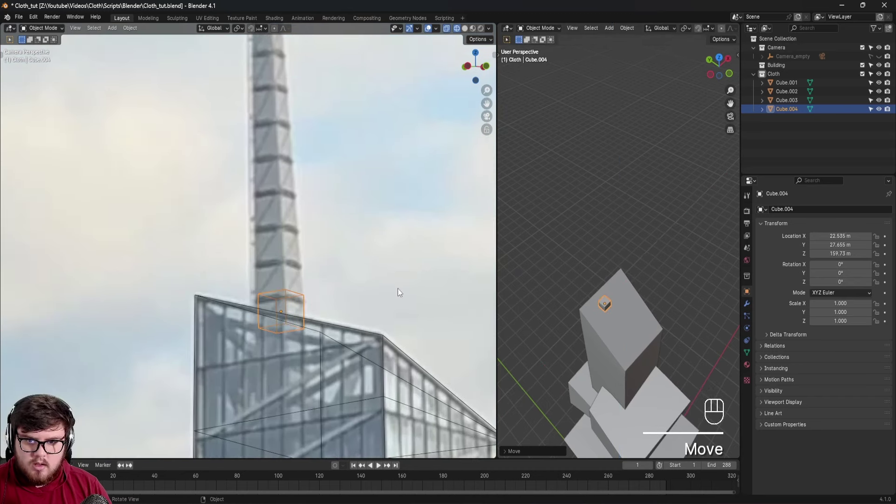
key("Tab")
key("3")
left_click(609, 301)
key("g")
middle_click(371, 88)
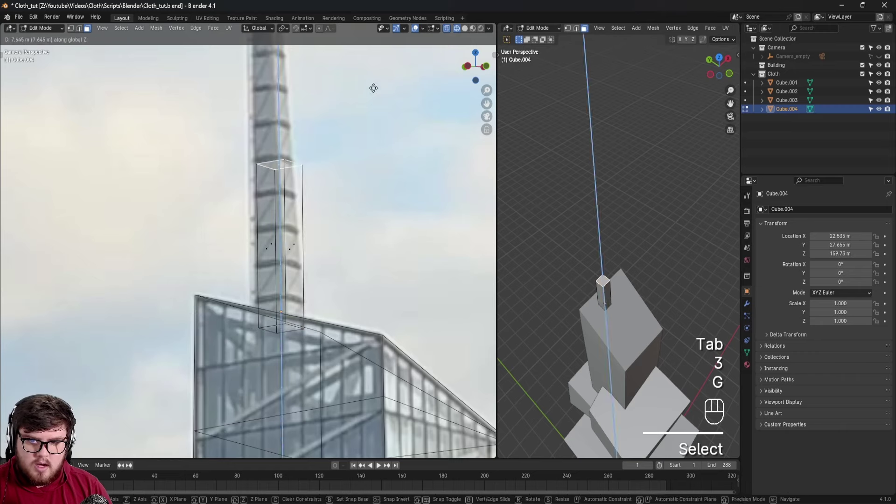
left_click(372, 88)
Raise the top face further along Z to the height of the spire's tip in the footage.
middle_click_drag(372, 88, 292, 245, "shift")
scroll(292, 245, "down", 2)
key("g")
middle_click(286, 236)
left_click(286, 236)
key("g")
middle_click(286, 216)
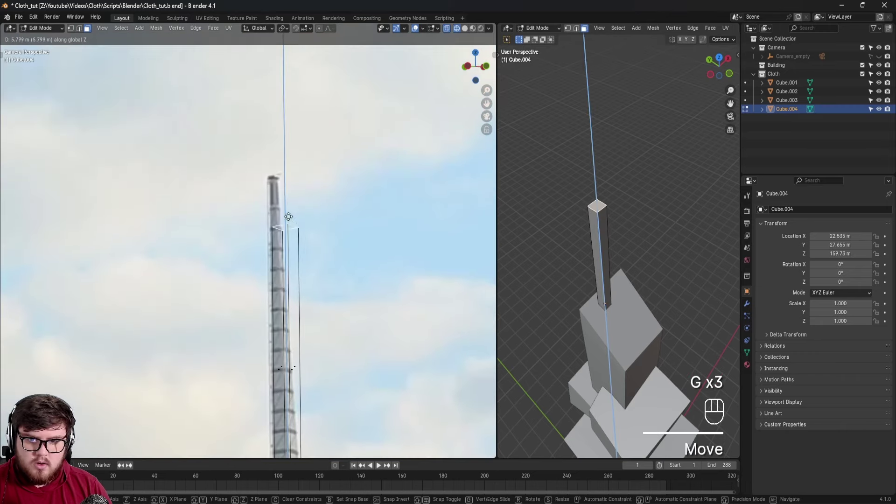
left_click(286, 169)
Scale the spire's top face down to about 0.27 to taper the column.
scroll(286, 170, "up", 3)
key("s")
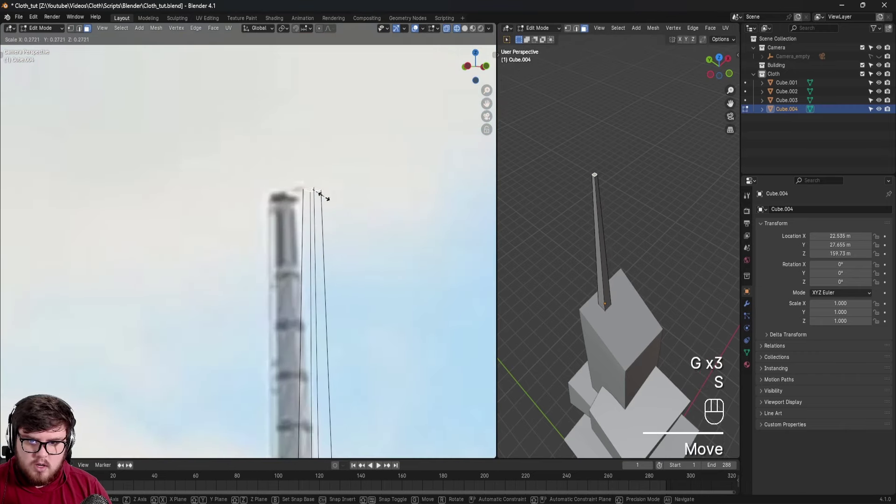
left_click(305, 195)
Move the spire's top face about 1.2 m along Y onto the footage's tip and resize it to match the tip's width.
key("g")
key("x")
key("y")
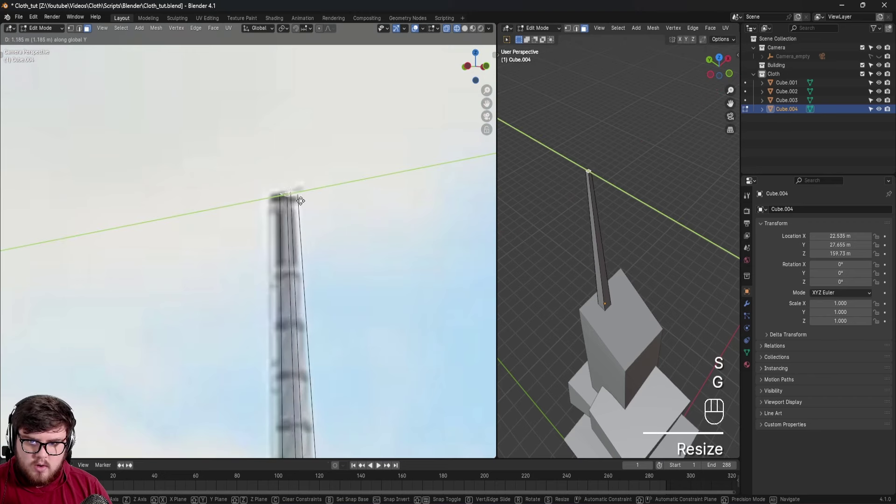
left_click(295, 202)
key("s")
left_click(310, 200)
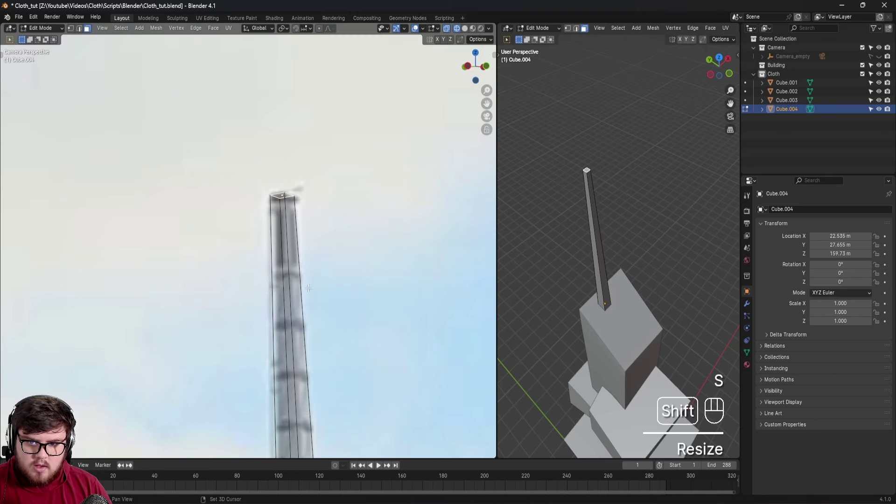
Select the spire's bottom face and enlarge it slightly to match the spire's base in the footage.
scroll(319, 171, "down", 3, "shift")
scroll(319, 171, "down", 3)
scroll(319, 171, "down", 4, "shift")
scroll(471, 328, "up", 3)
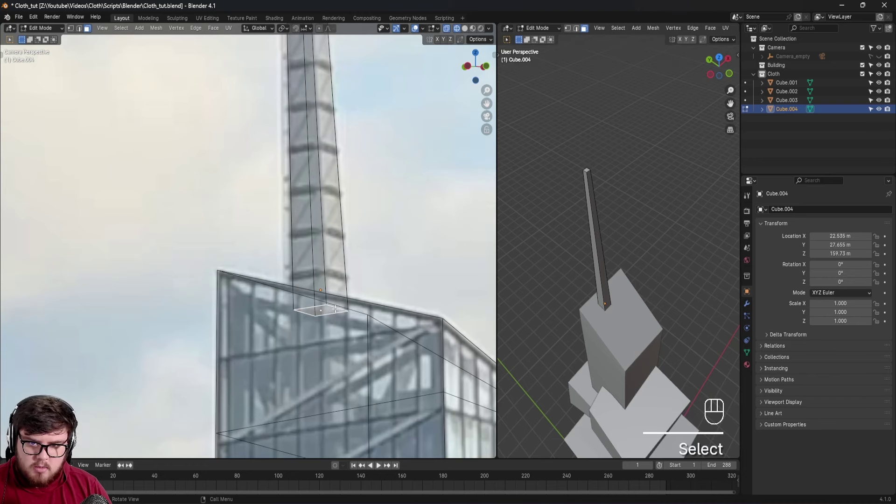
key("s")
left_click(360, 298)
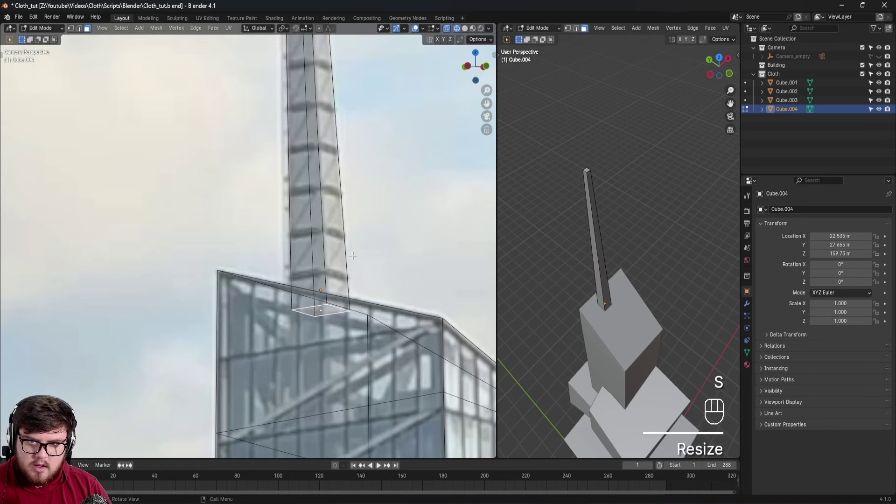
Select an edge at the spire's tip and move it about -0.36 m along Y to match the footage.
scroll(295, 324, "up", 8, "shift")
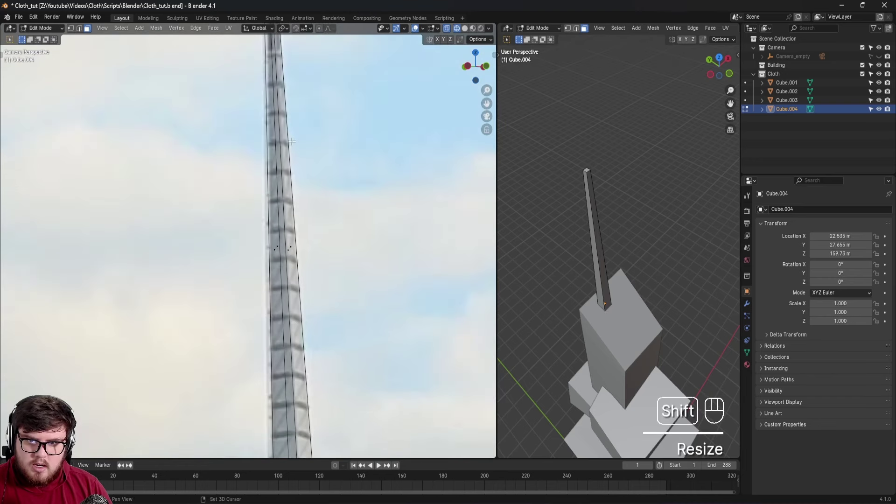
middle_click_drag(291, 141, 276, 270, "shift")
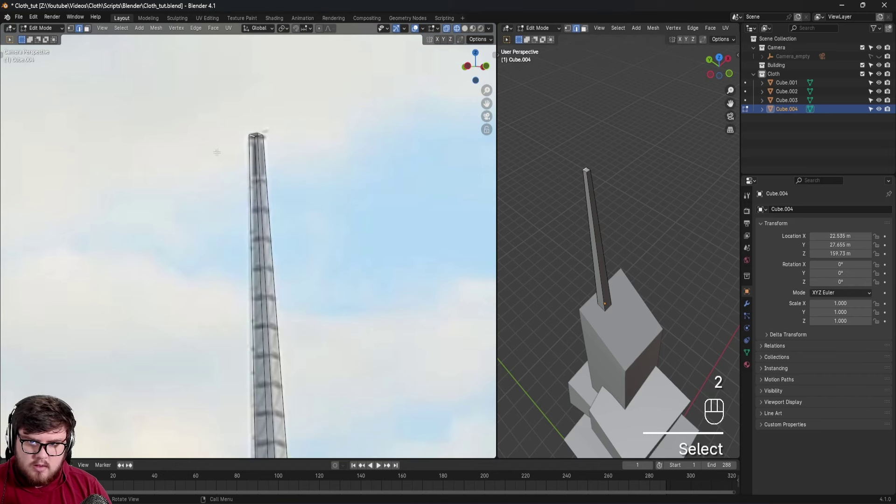
key("g")
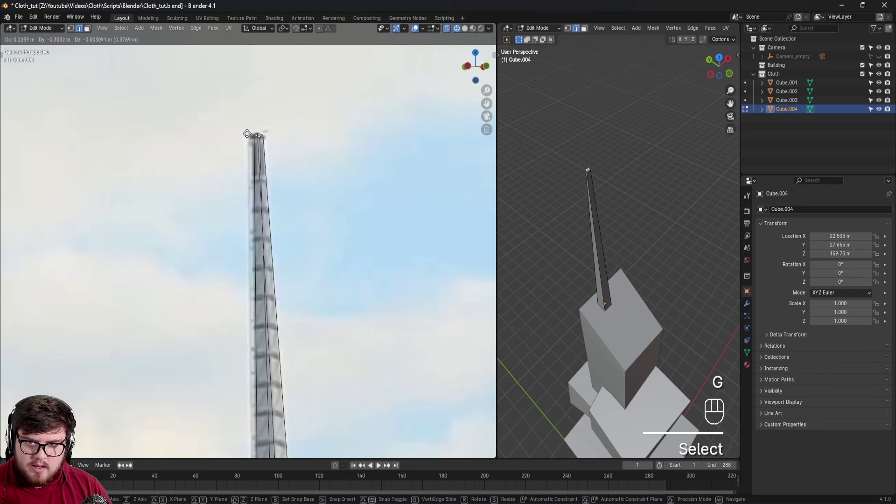
key("x")
key("y")
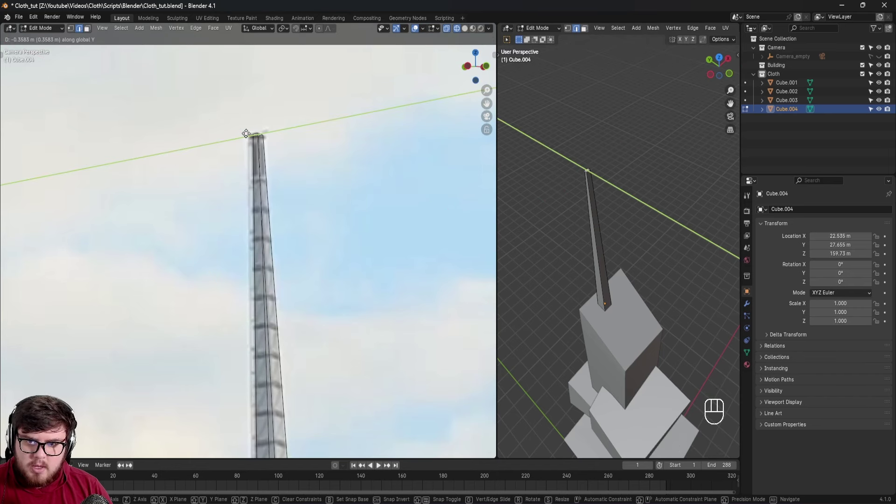
left_click(245, 135)
Check the spire's fit against the footage, return to Object Mode, switch the camera view to solid shading, and save the file.
middle_click_drag(245, 135, 247, 179, "shift")
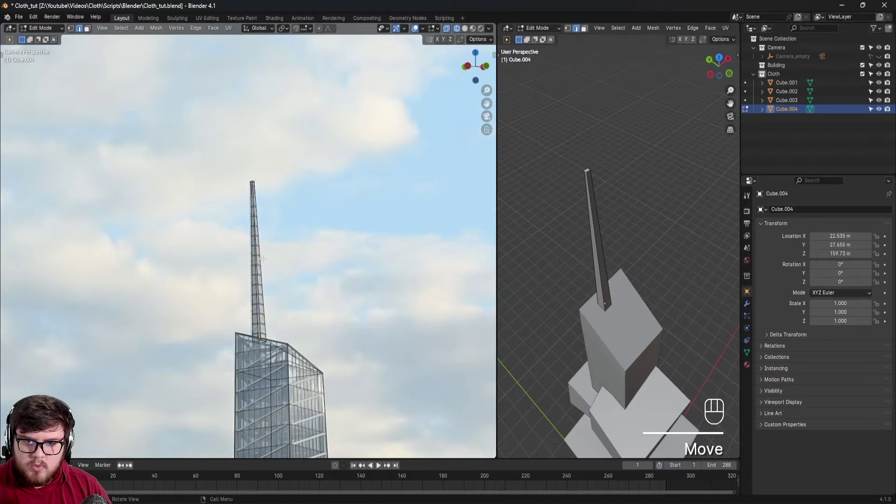
scroll(262, 263, "up", 6)
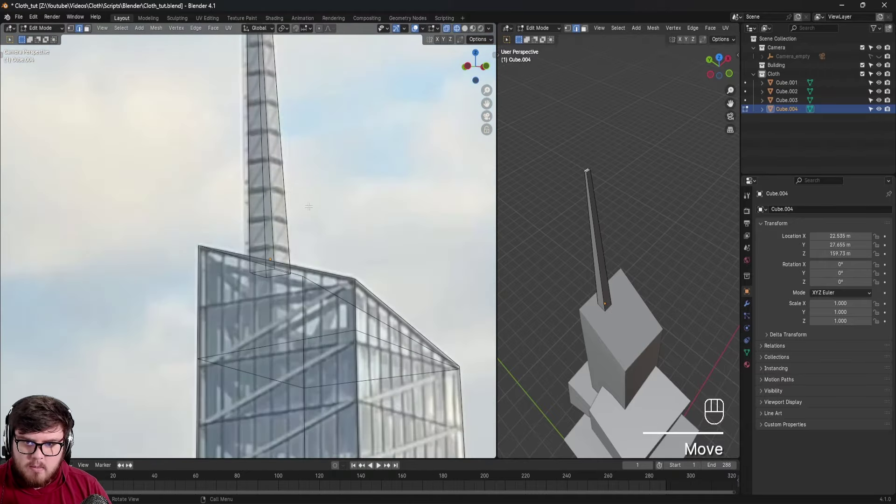
scroll(257, 149, "down", 2)
scroll(246, 155, "up", 5)
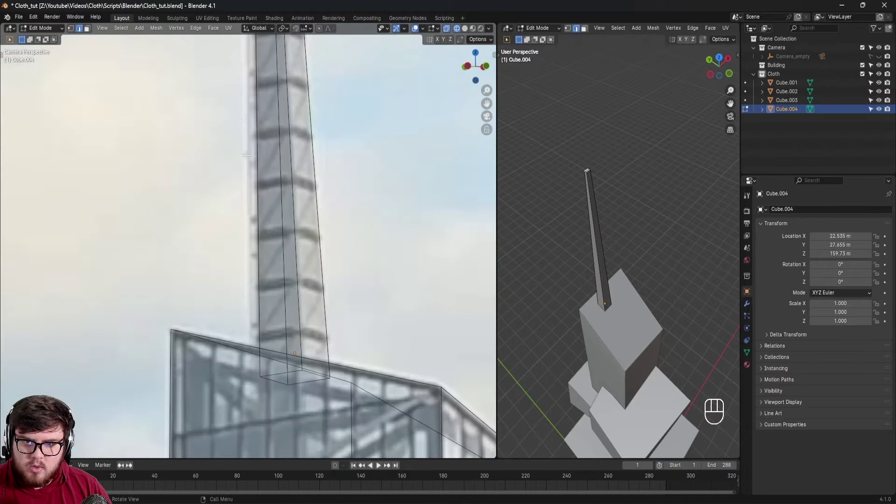
scroll(247, 153, "down", 6)
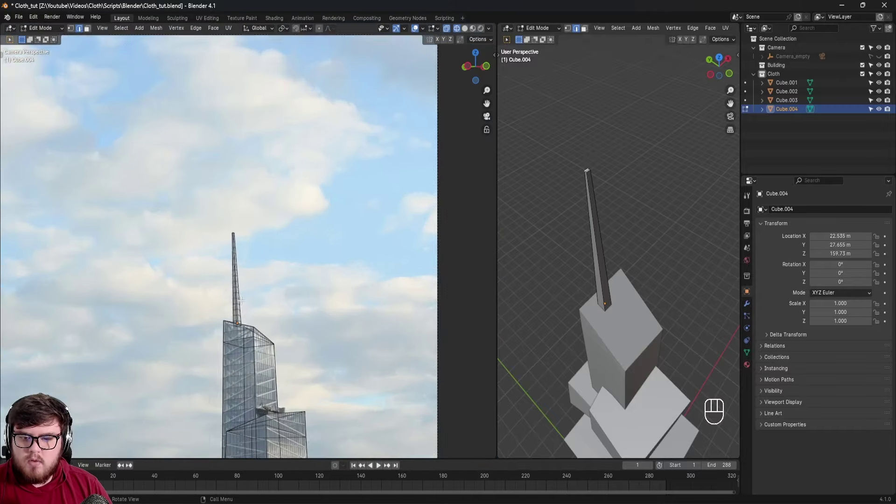
key("Tab")
middle_click_drag(261, 295, 272, 223, "shift")
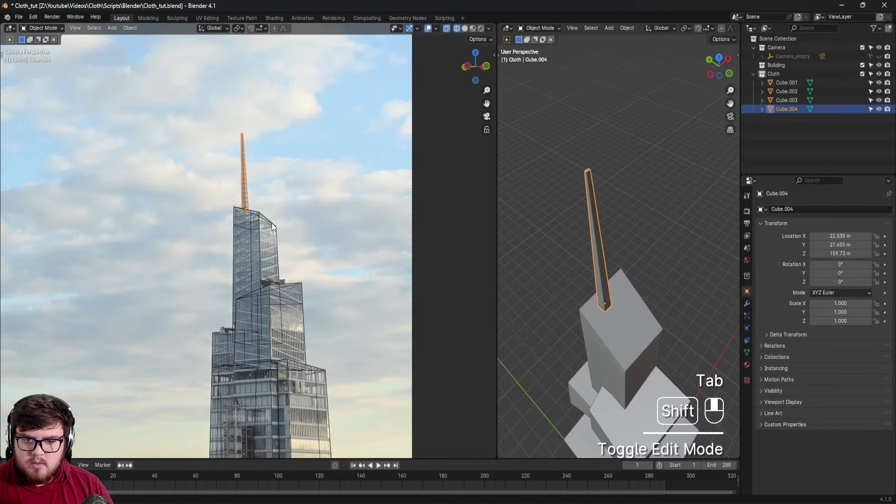
key("z")
left_click(329, 271)
middle_click_drag(329, 272, 277, 287, "ctrl")
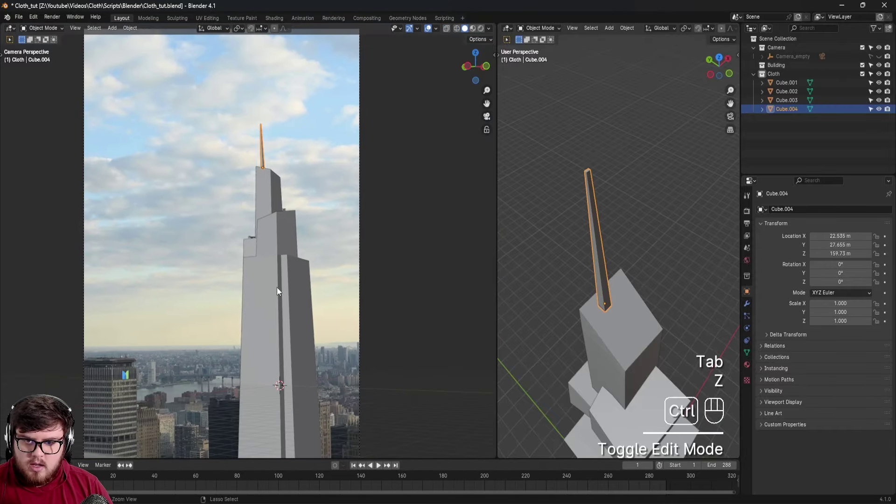
key("ctrl+s")
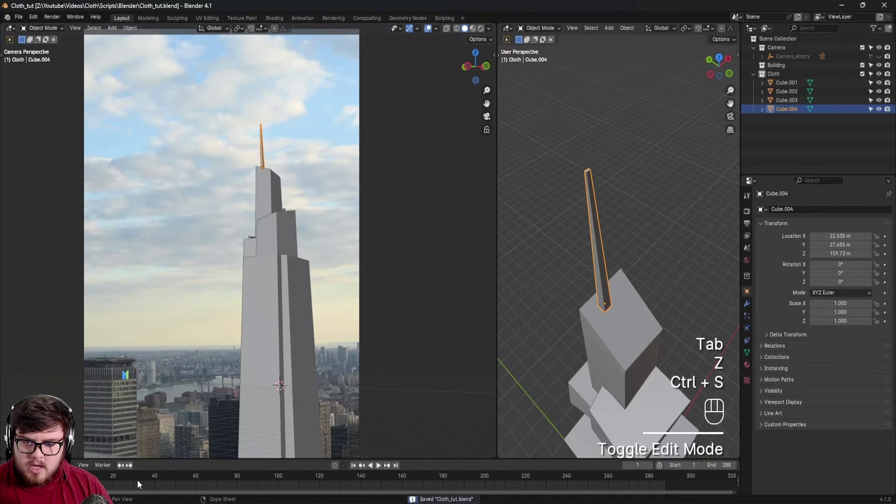
Play the animation from frame 87 to check the tower's tracking, return to frame 1, and save the file.
left_click(251, 475)
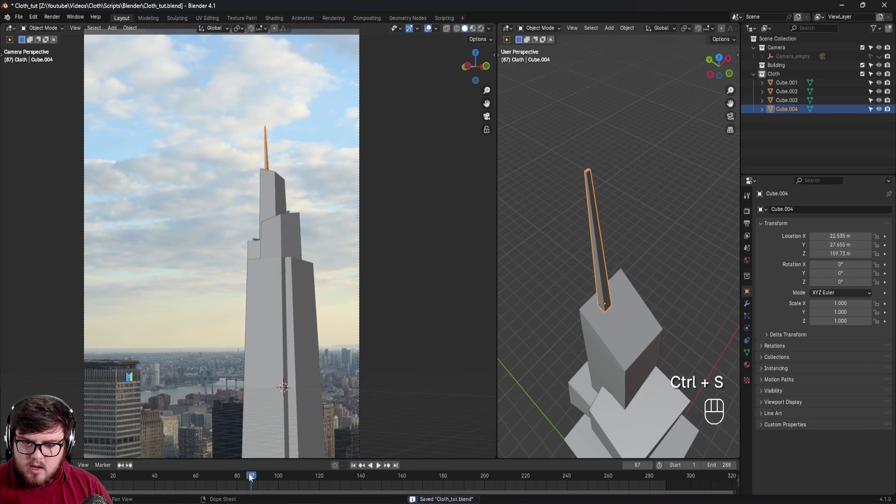
key("space")
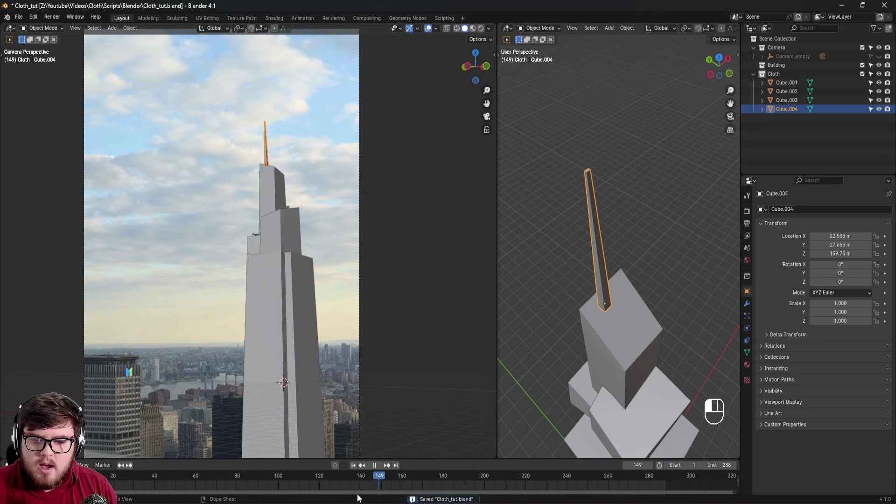
left_click(354, 465)
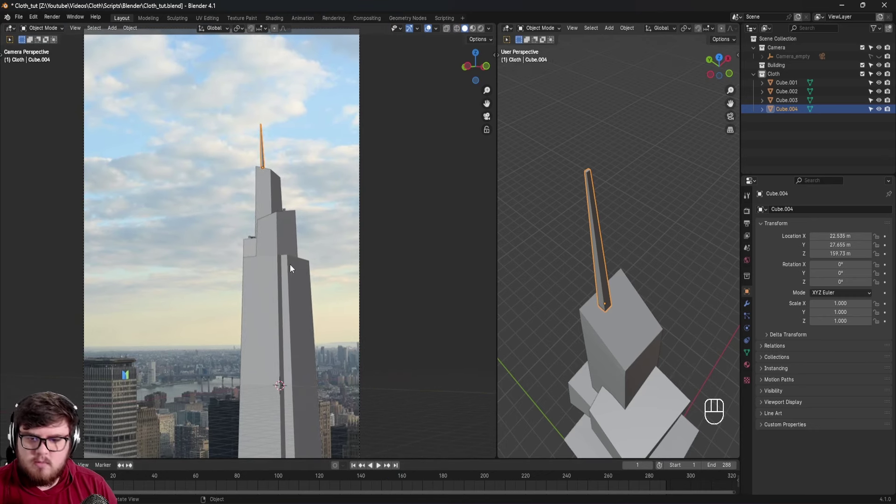
middle_click_drag(290, 264, 284, 229, "shift")
key("ctrl+s")
Add a mesh plane at the origin and rotate it 90° about X so it stands upright.
middle_click_drag(560, 327, 630, 289)
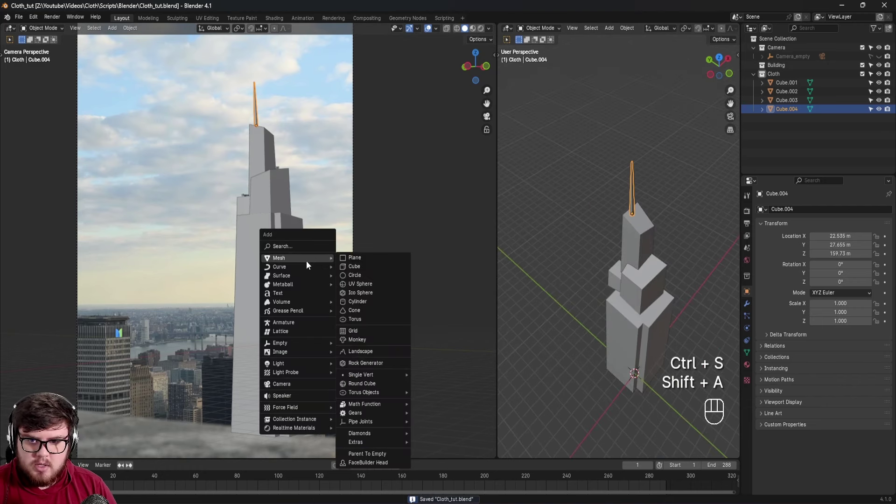
left_click(356, 258)
type("rx")
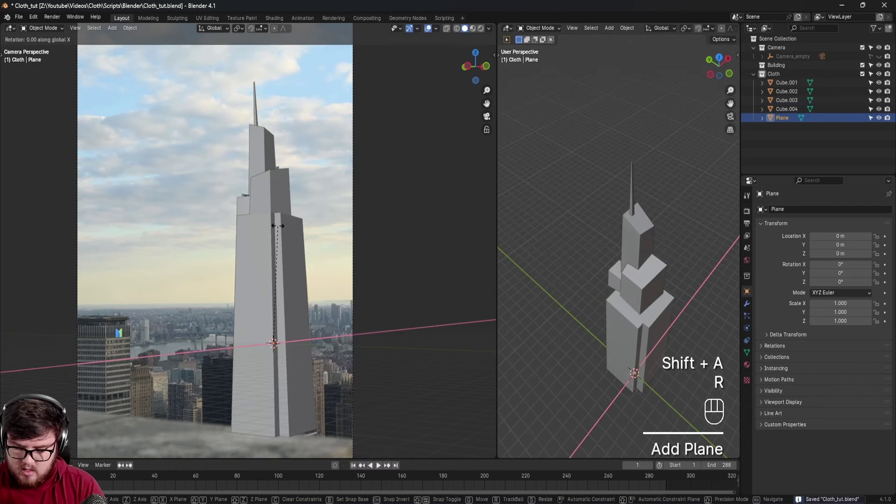
type("90")
key("Return")
Scale the upright plane uniformly to about 44.4.
key("s")
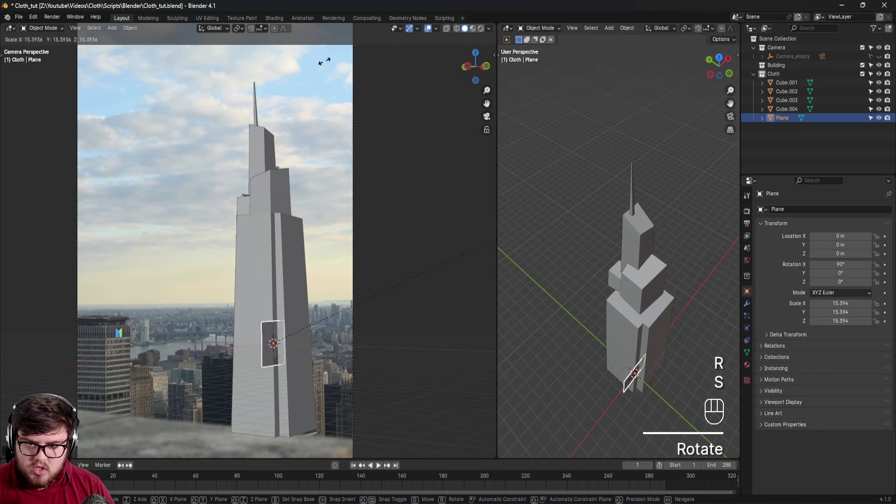
left_click(285, 238)
key("s")
left_click(302, 322)
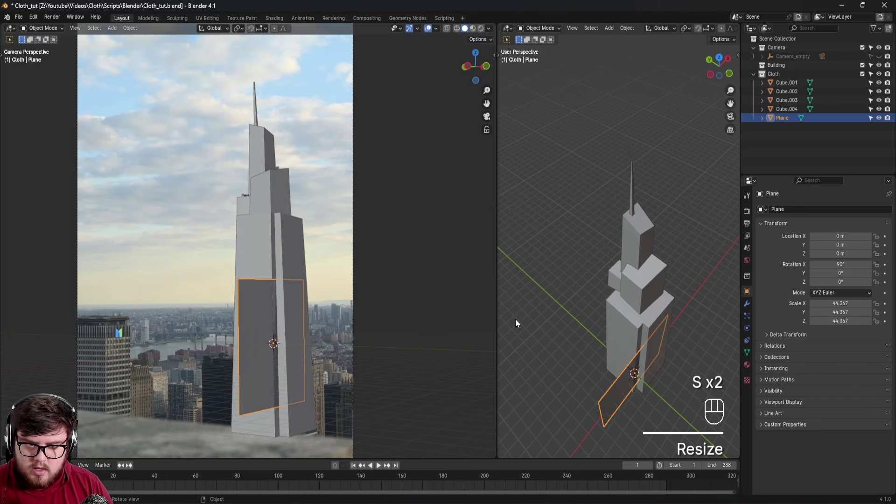
Move the plane horizontally in front of the tower to about X -3.6 m, Y -16.8 m.
middle_click_drag(516, 322, 586, 301)
key("g")
left_click(598, 292)
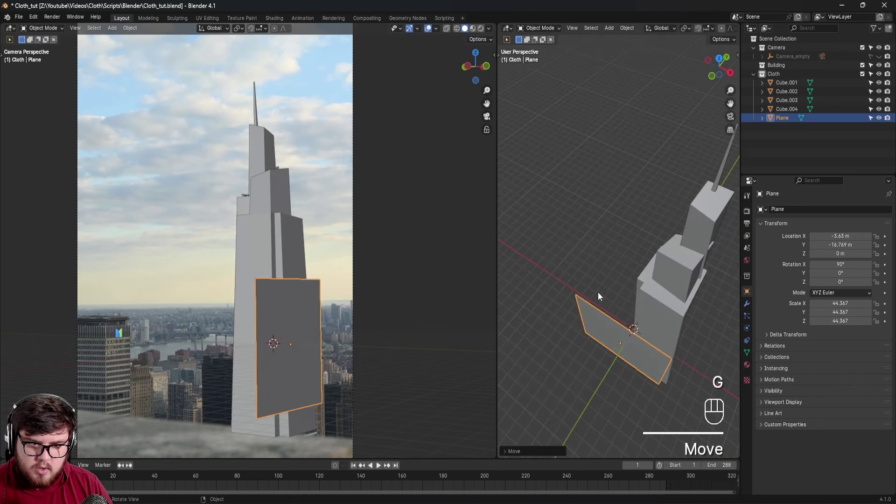
Rotate the plane to about -52° about Z and move it horizontally to about X -21.6 m, Y -12.3 m.
key("r")
middle_click(672, 289)
left_click(668, 286)
key("g")
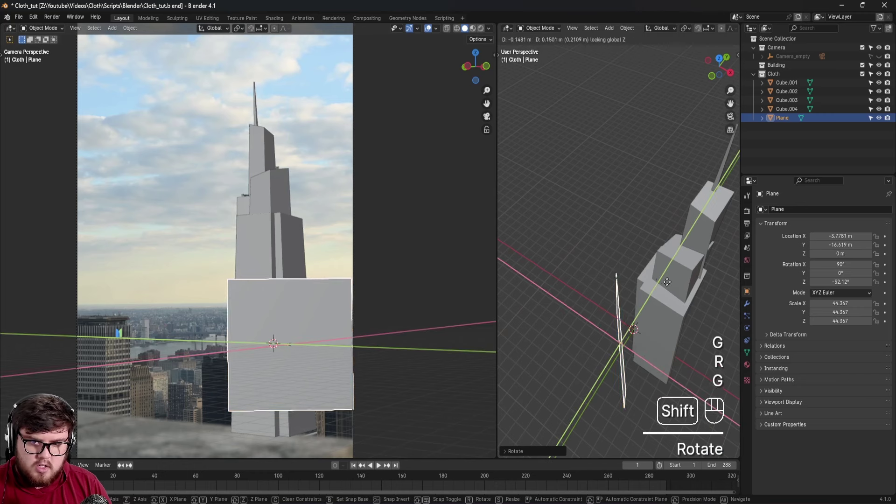
left_click(365, 336)
key("g")
middle_click(367, 325)
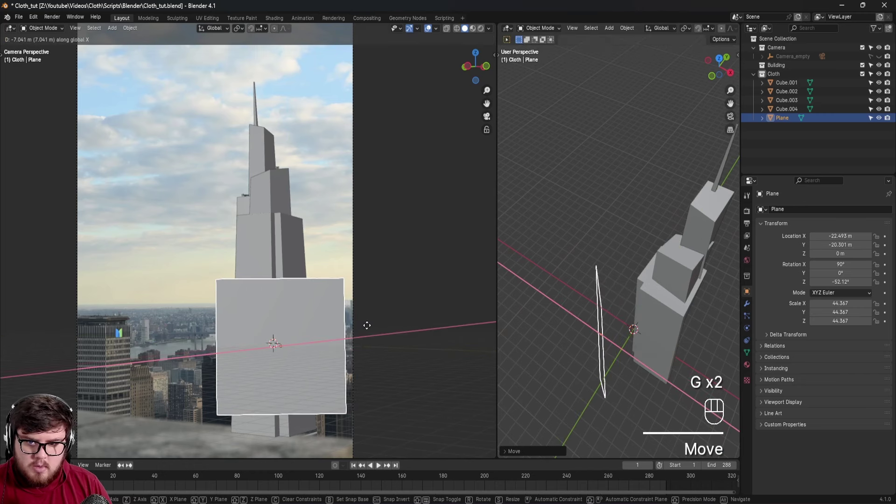
left_click(366, 315)
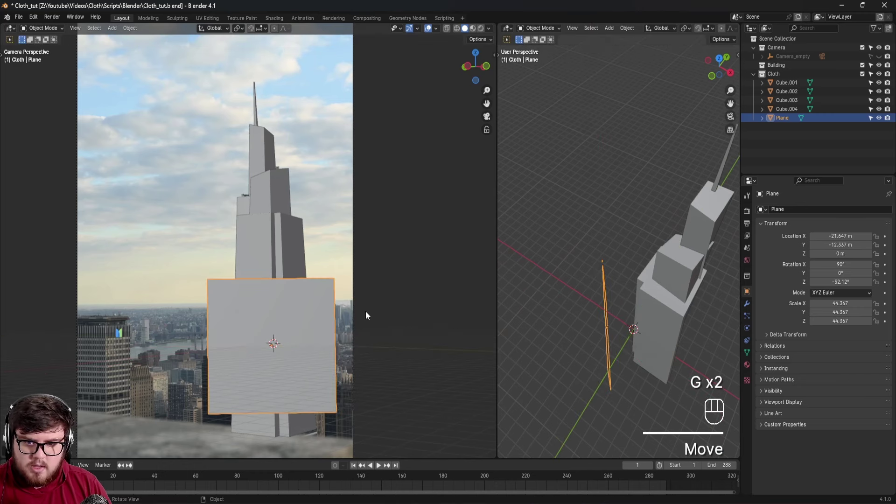
Raise the plane's upper edge straight up along Z until the plane hides the whole spire in the camera view.
middle_click_drag(598, 290, 614, 300)
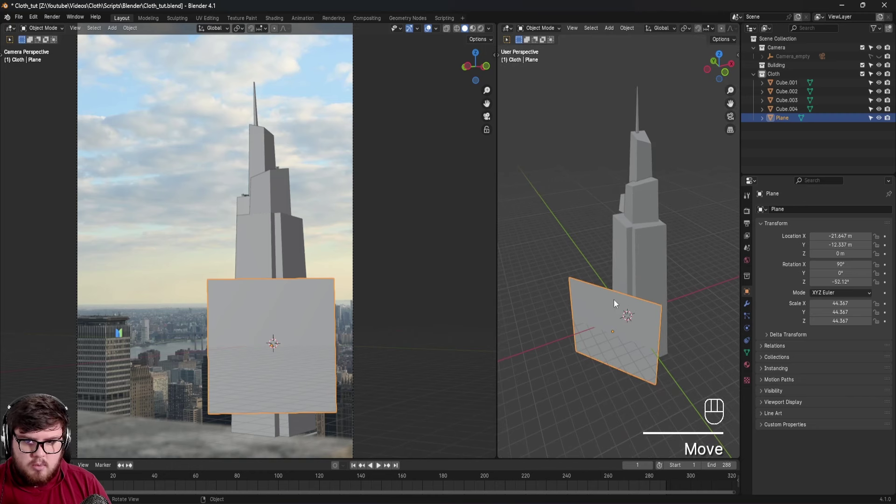
key("Tab")
key("2")
left_click(615, 292)
key("g")
key("z")
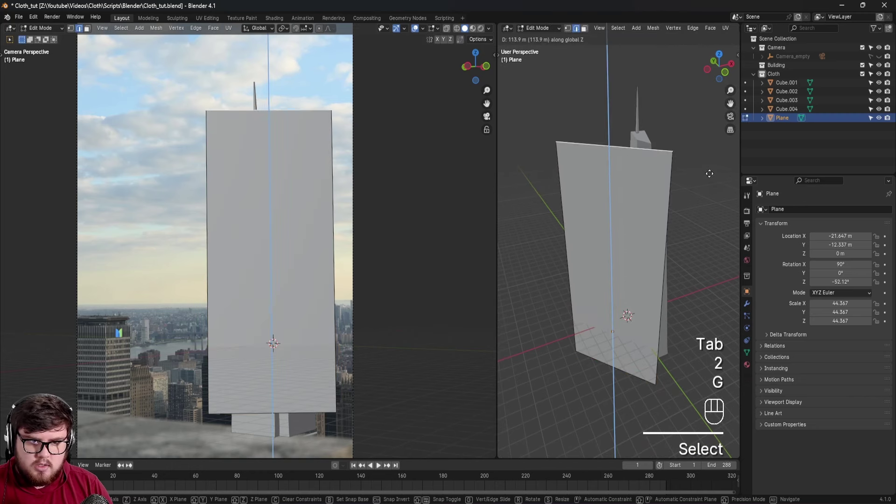
left_click(715, 130)
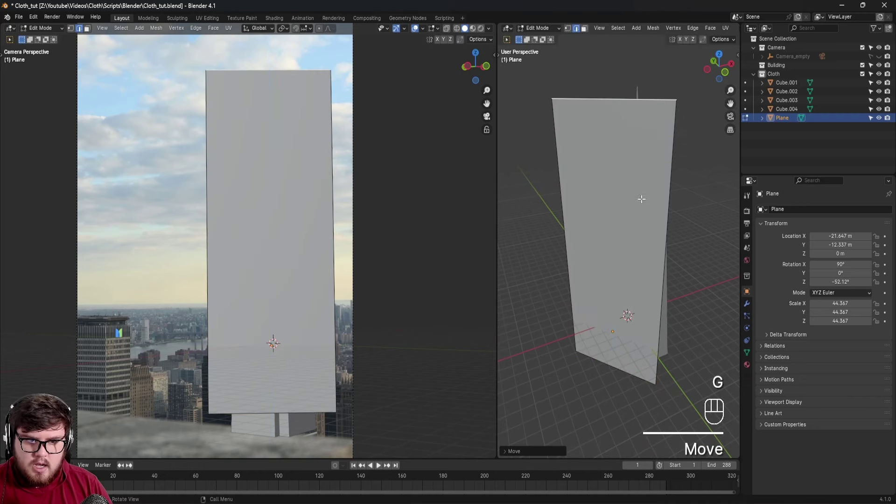
Widen the plane along its local X axis to a scale of about 49.2 and save the file.
key("Tab")
key("s")
key("x")
key("x")
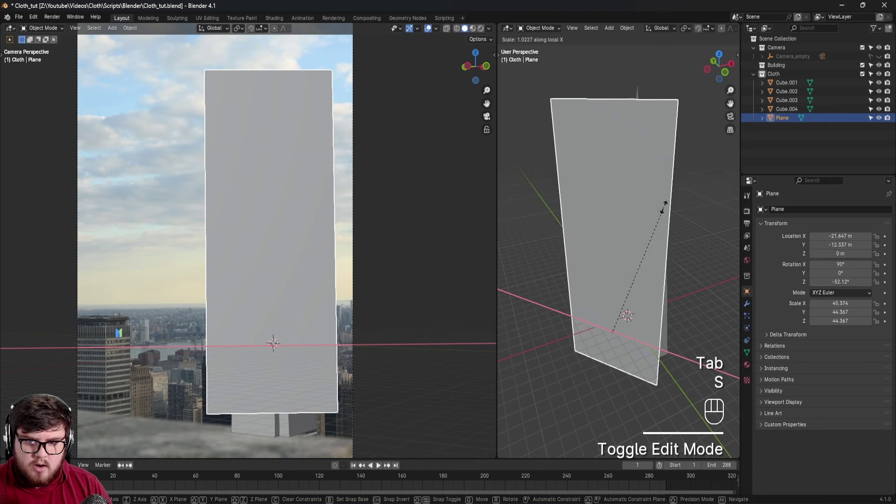
left_click(690, 209)
middle_click_drag(435, 268, 402, 291, "shift")
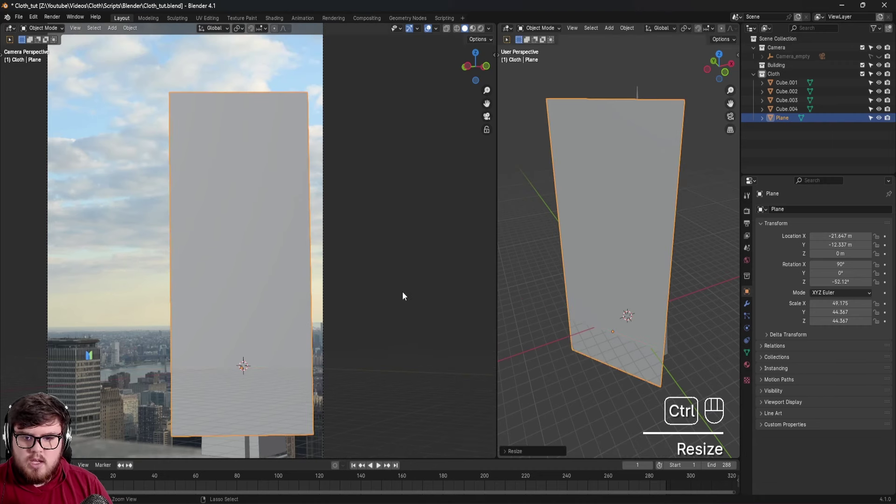
key("ctrl+s")
middle_click_drag(262, 294, 332, 206, "shift")
key("ctrl+s")
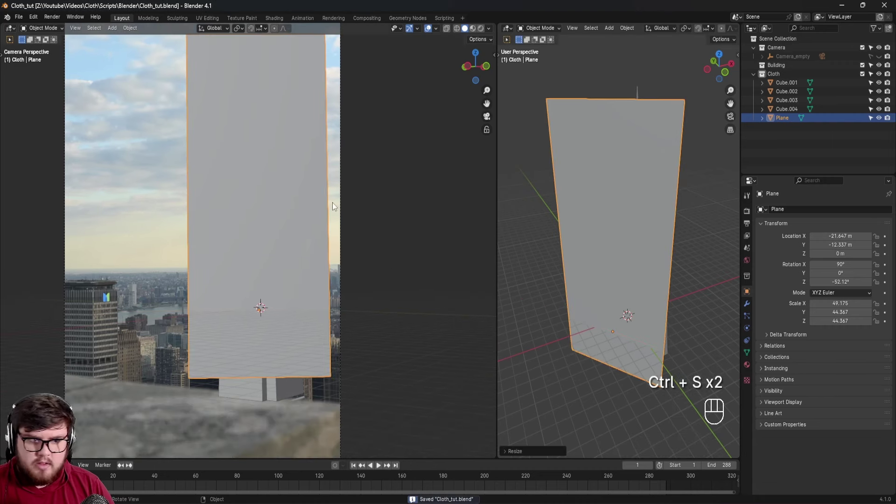
Add Cloth physics to the plane.
left_click(747, 305)
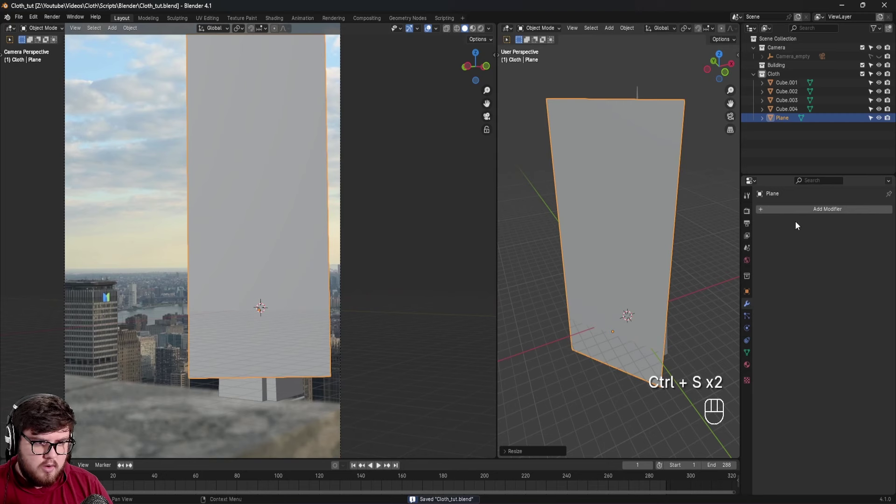
left_click(747, 316)
left_click(747, 328)
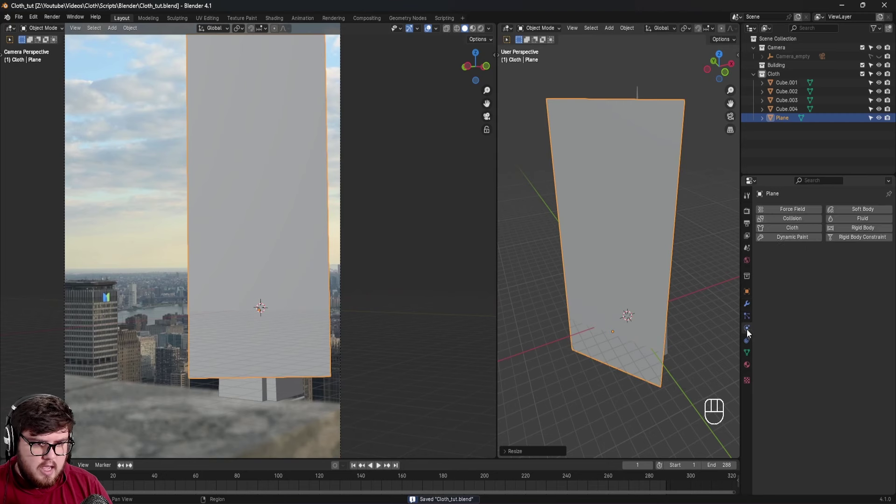
left_click(800, 228)
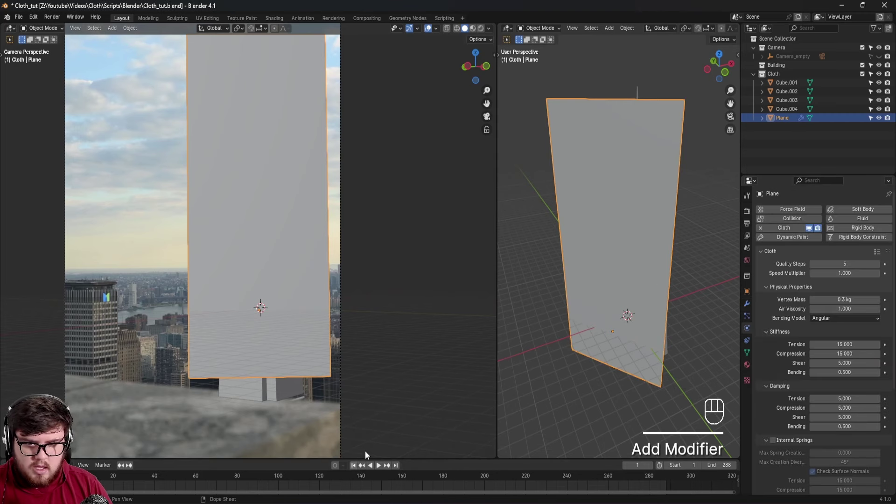
Play the cloth simulation to check its falling speed, return to frame 1, and save the file.
key("space")
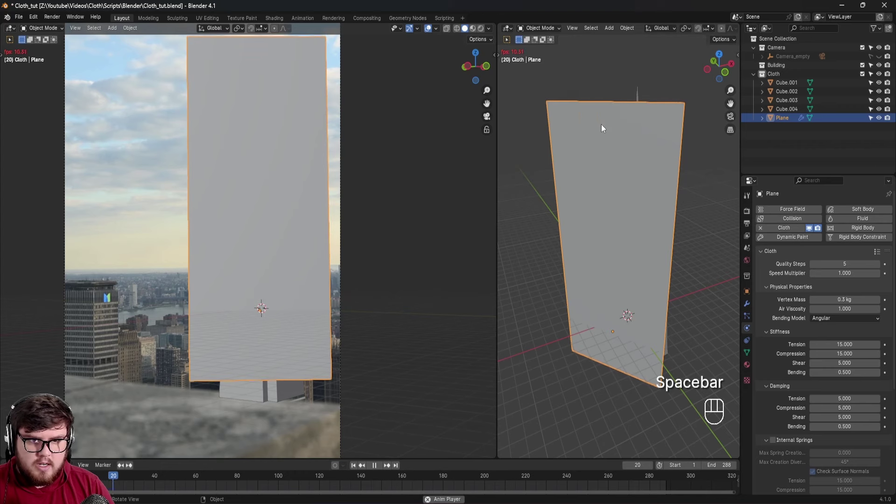
left_click(353, 465)
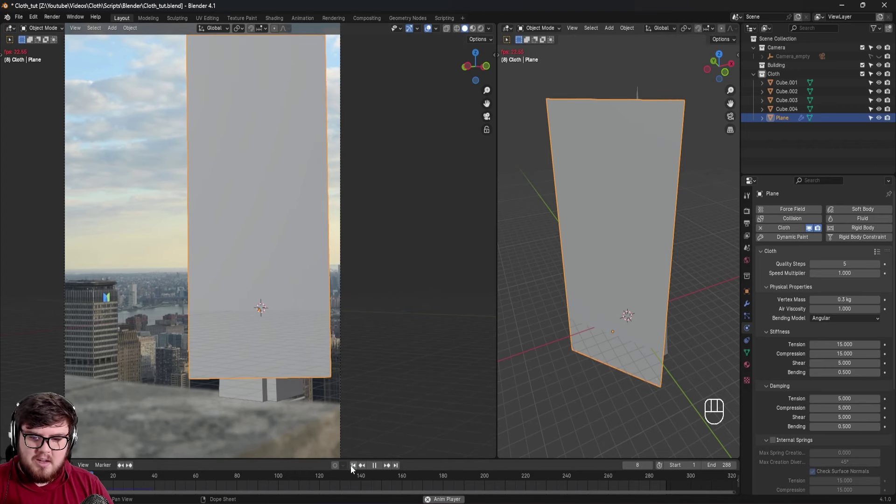
key("space")
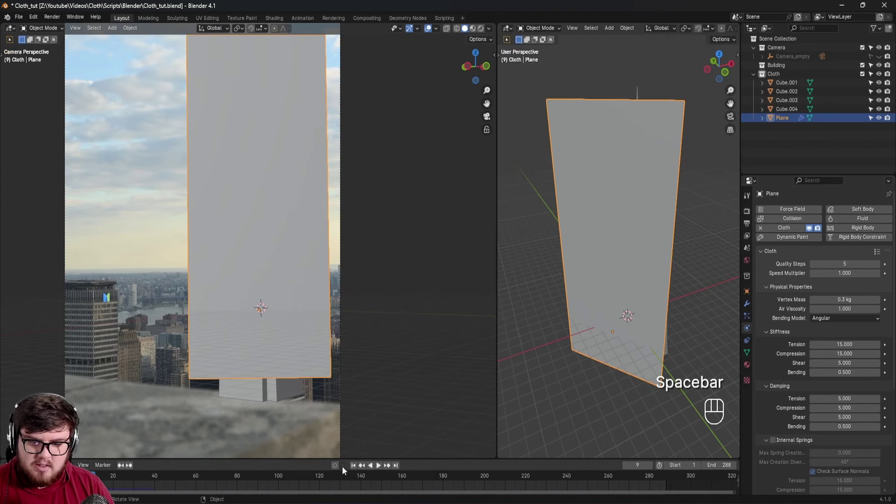
left_click(353, 466)
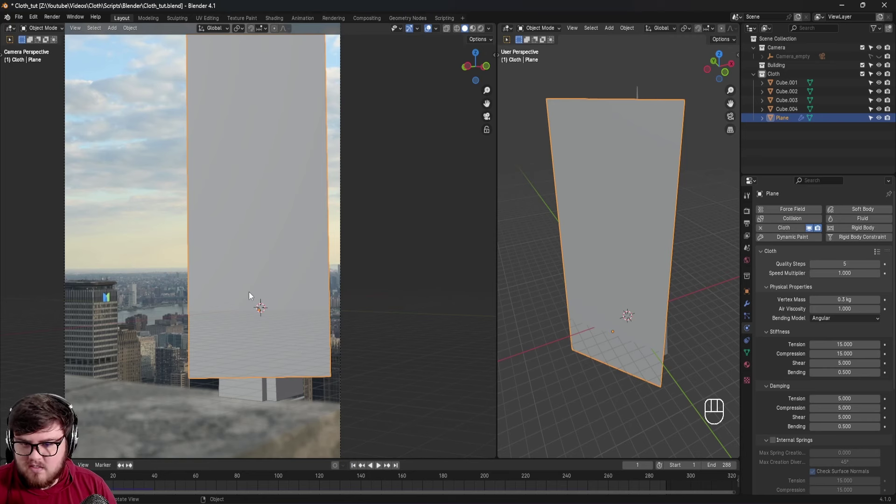
middle_click_drag(248, 292, 264, 298, "shift")
key("ctrl+s")
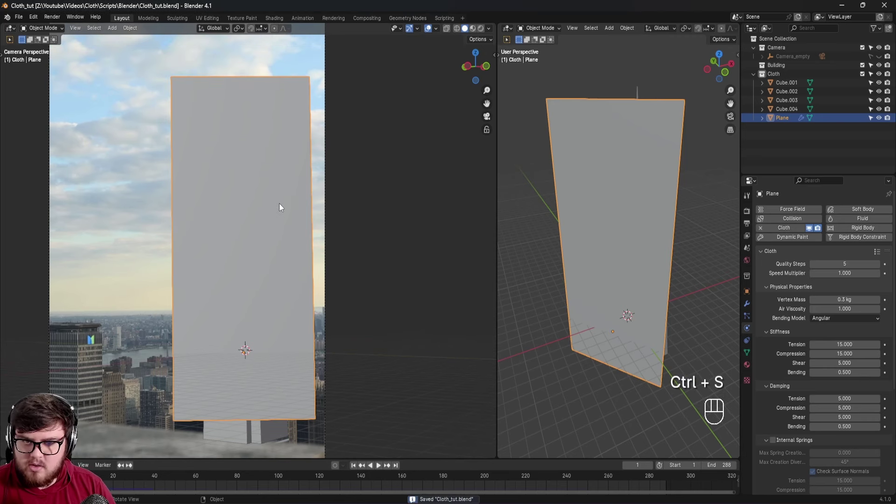
Set the cloth's Speed Multiplier to 2 and save the file.
left_click(844, 272)
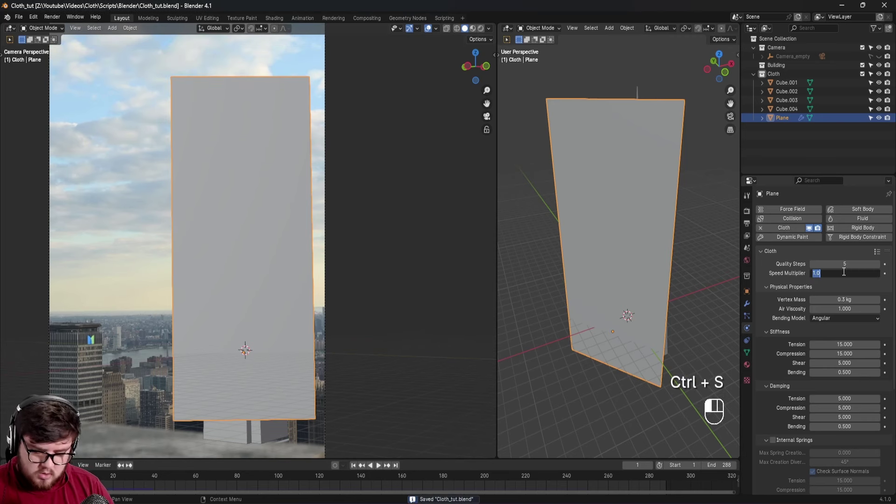
key("Return")
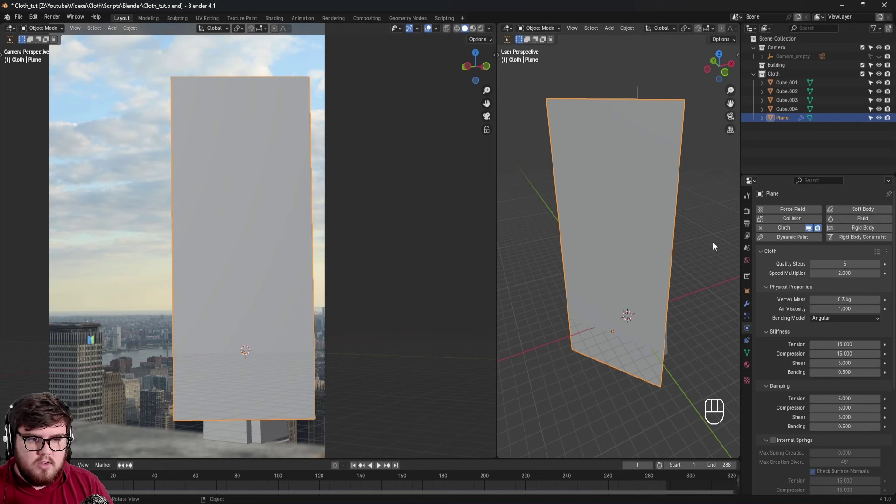
key("ctrl+s")
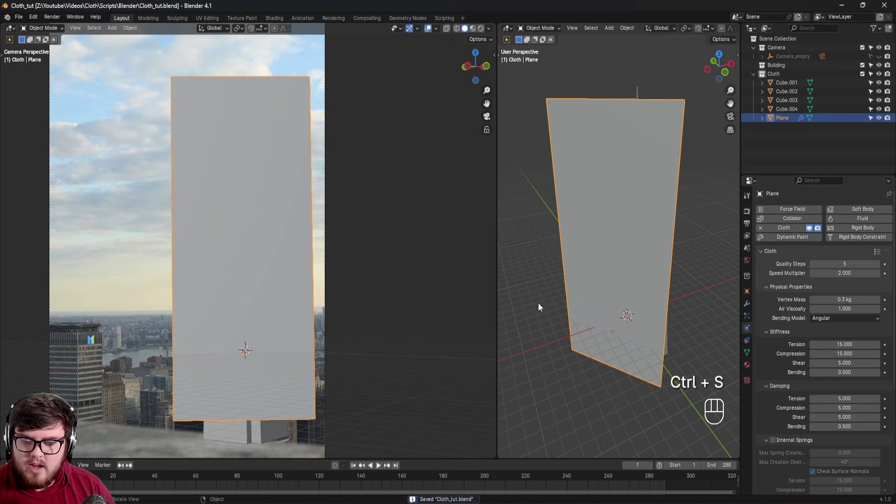
scroll(260, 178, "down", 1)
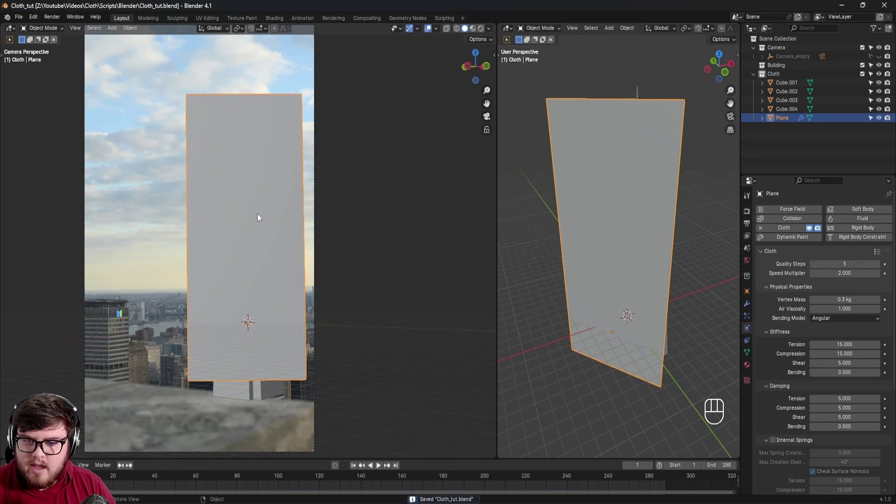
middle_click_drag(257, 217, 263, 227, "shift")
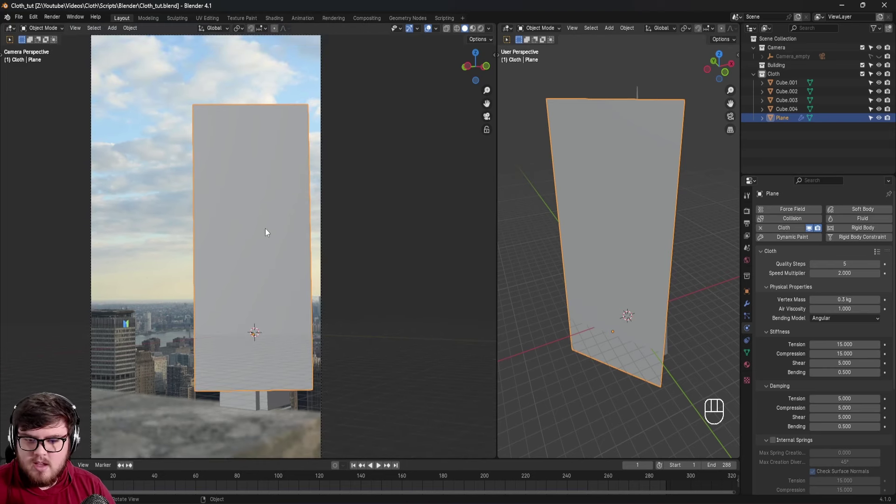
middle_click_drag(279, 259, 293, 225, "shift")
scroll(273, 256, "up", 1)
key("ctrl+s")
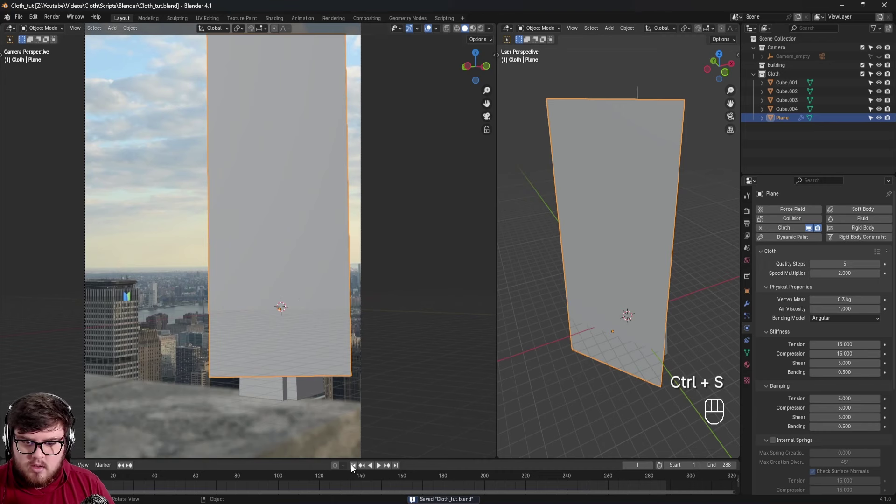
Play the faster cloth simulation briefly, stop it, and return to frame 1.
key("space")
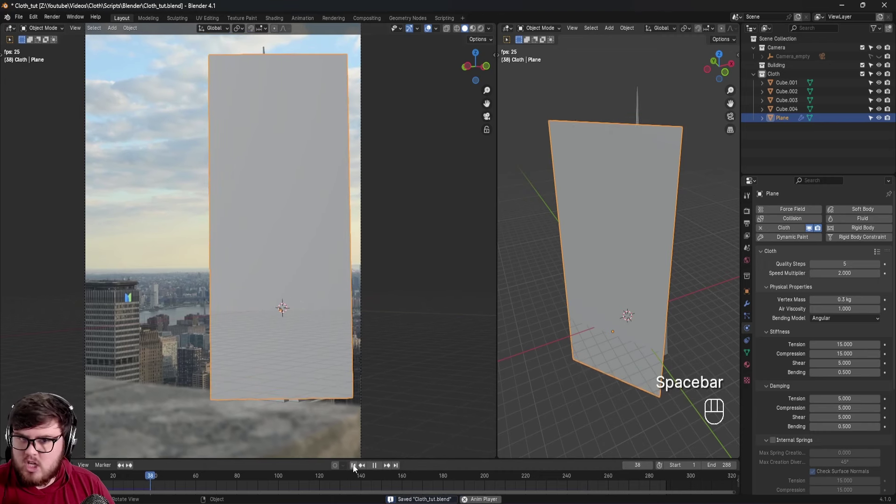
key("space")
left_click(353, 464)
Subdivide the whole plane mesh with 50 cuts and return to Object Mode.
middle_click_drag(293, 225, 298, 231, "shift")
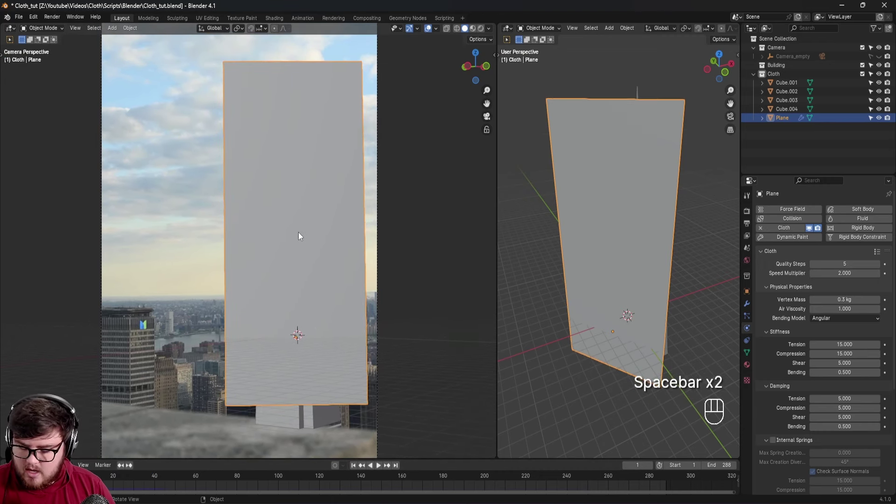
key("Tab")
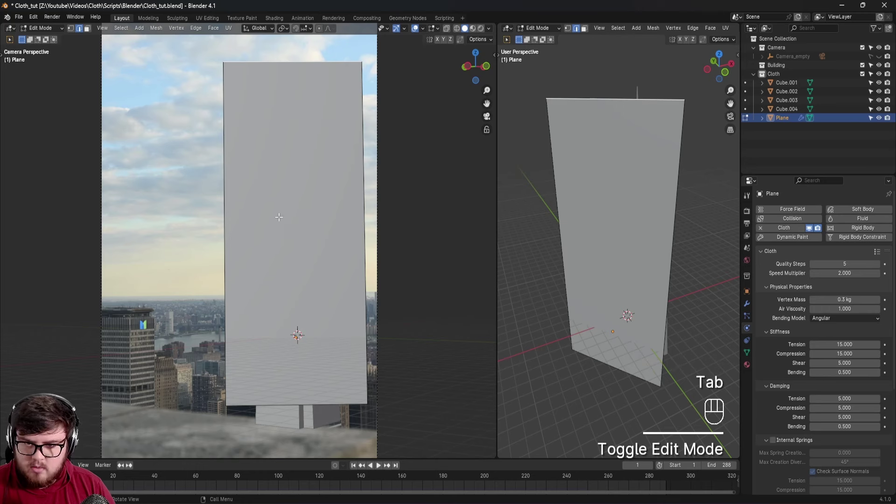
key("a")
right_click(278, 217)
left_click(279, 217)
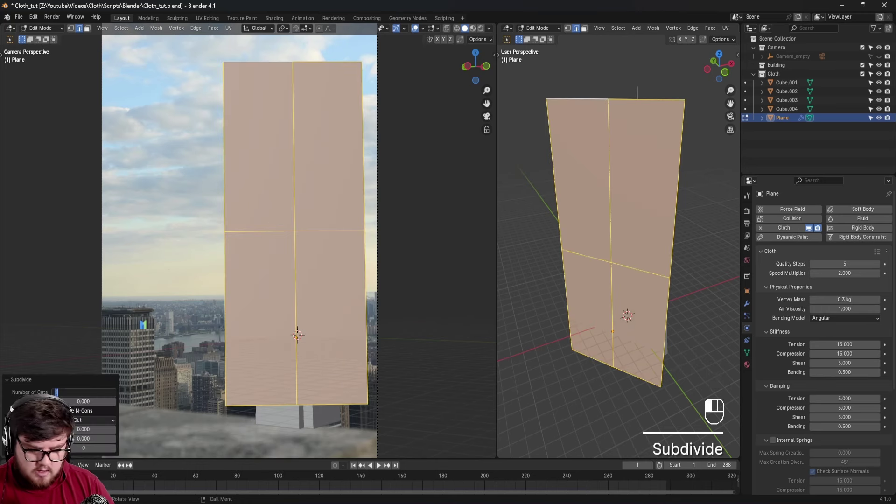
type("50")
key("Return")
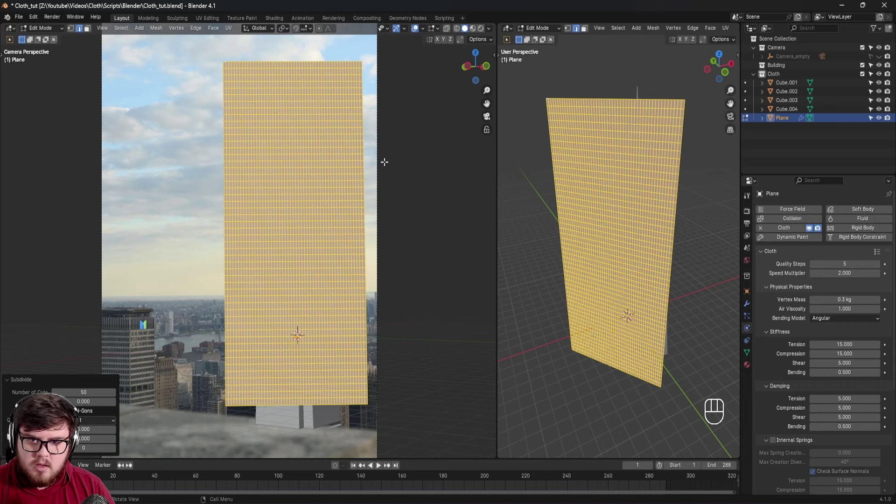
scroll(280, 236, "up", 3)
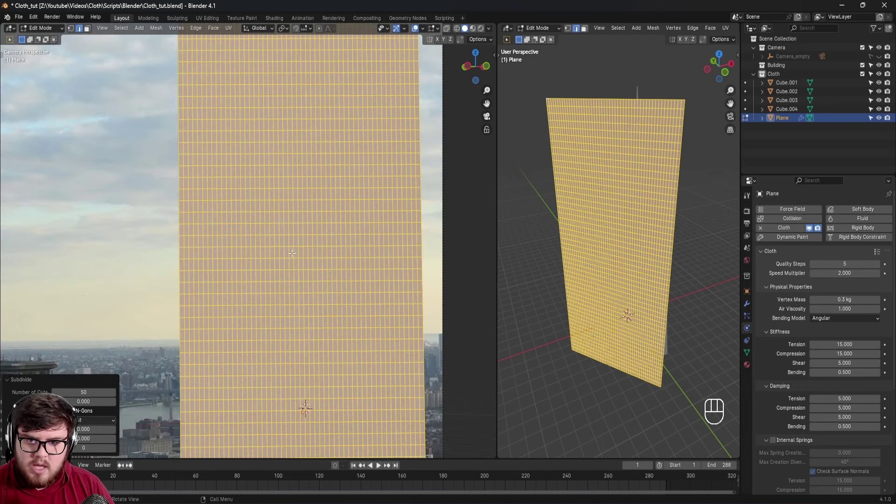
key("Tab")
scroll(312, 248, "down", 4)
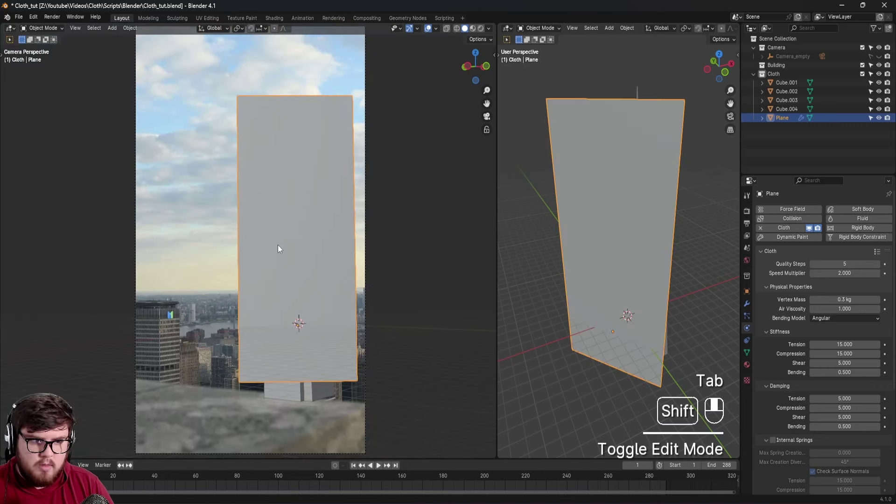
Turn off the cloth simulation's viewport display and insert a keyframe for the plane at frame 1.
middle_click_drag(654, 229, 651, 265)
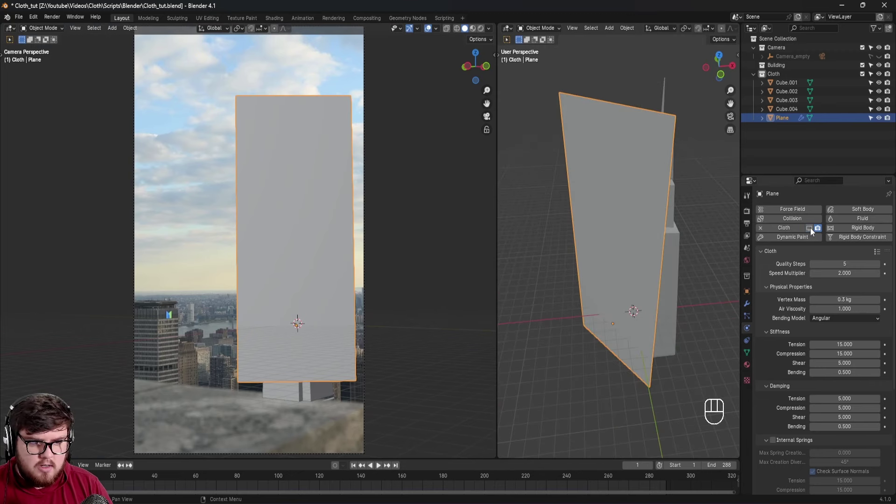
middle_click_drag(662, 320, 651, 348, "shift")
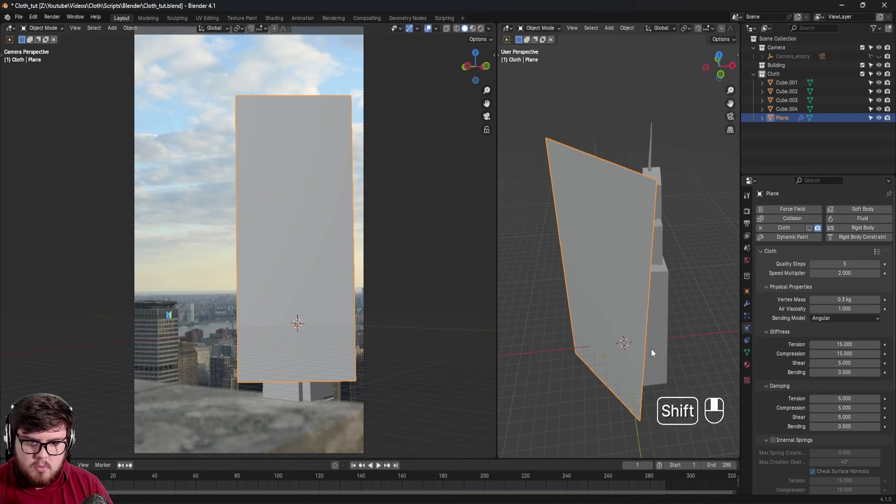
middle_click_drag(607, 373, 589, 303)
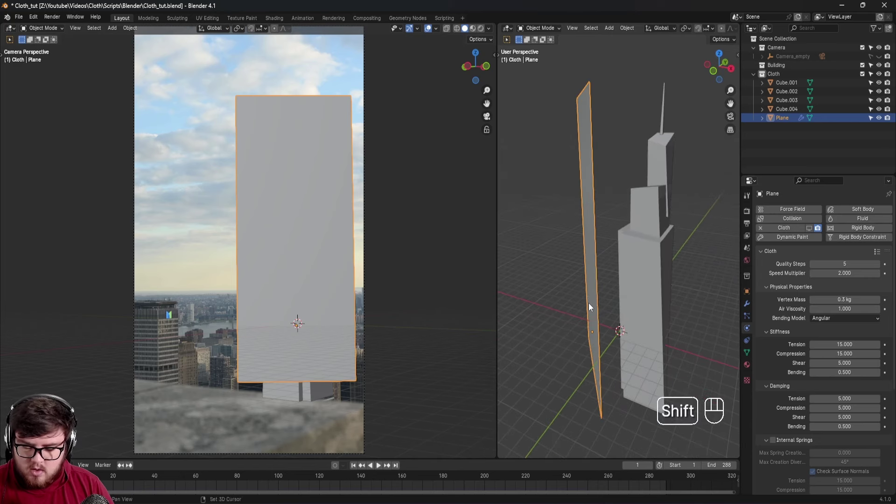
key("i")
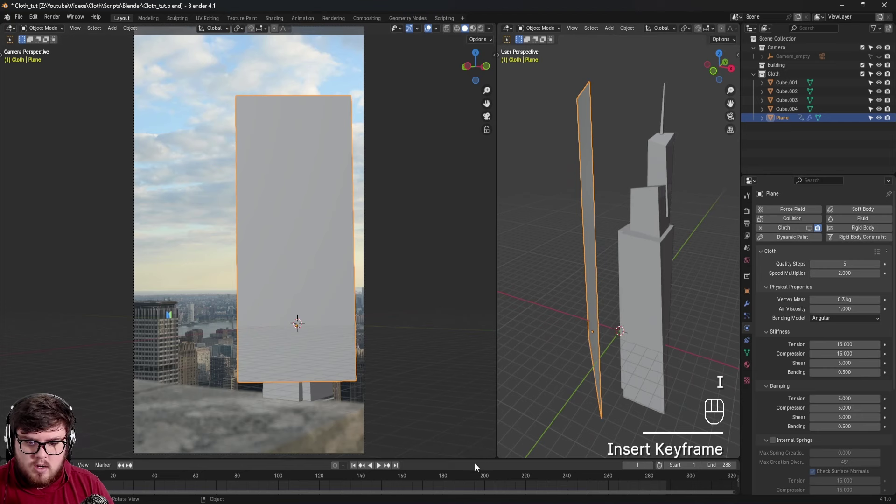
At frame 200, move the plane about 116 m along its local Z axis so it sits behind the tower.
left_click(484, 481)
middle_click_drag(555, 374, 589, 322)
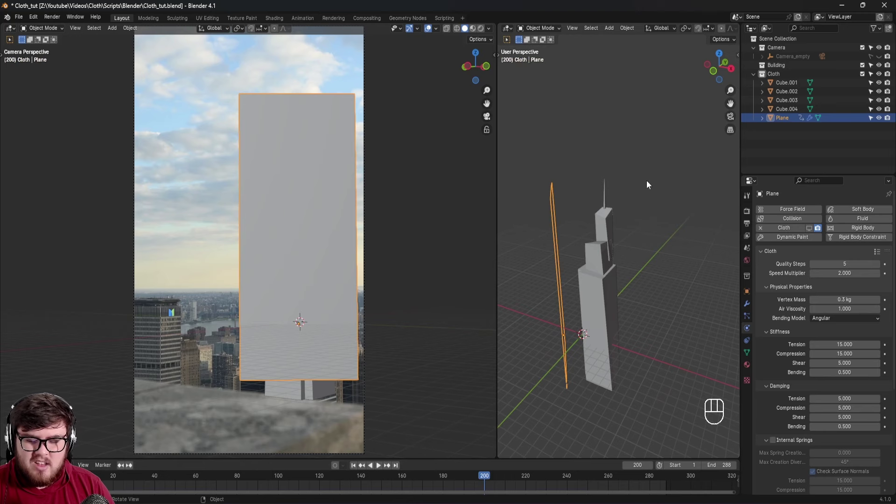
middle_click_drag(621, 299, 572, 337, "shift")
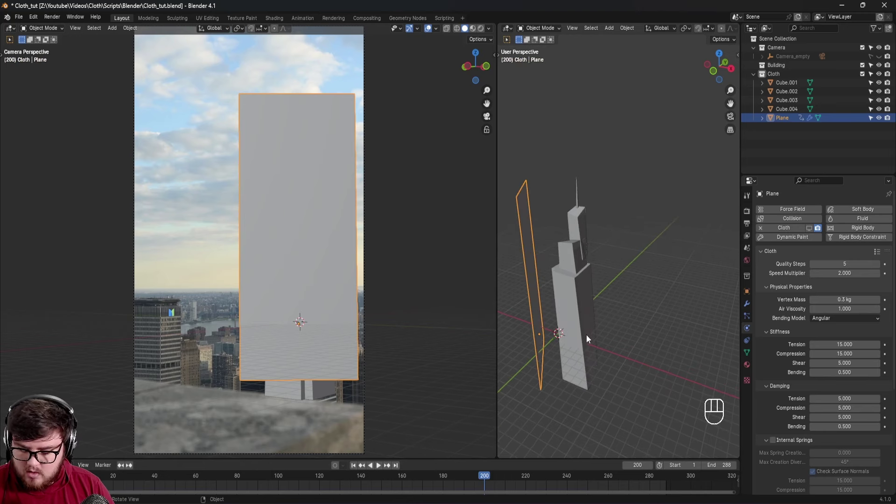
key("g")
key("x")
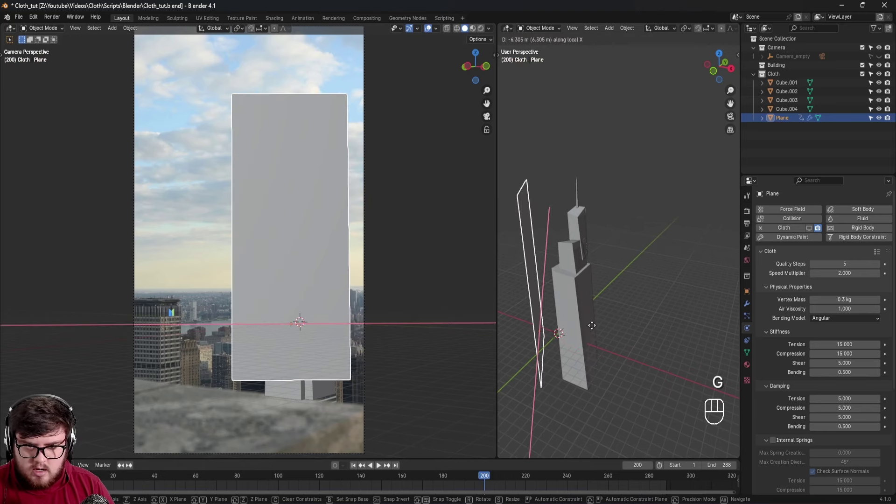
key("y")
key("y")
key("z")
key("z")
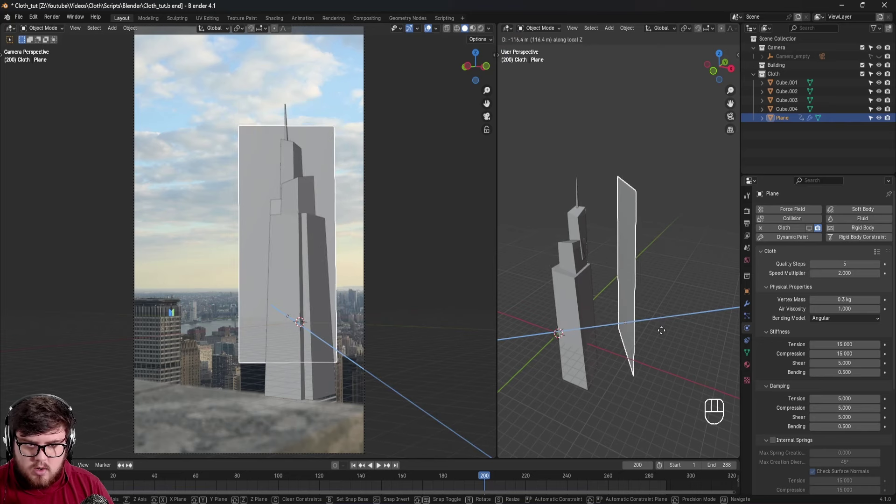
left_click(642, 307)
Raise the plane along global Z until it clears the top of the camera frame, and insert a keyframe at frame 200.
key("g")
key("z")
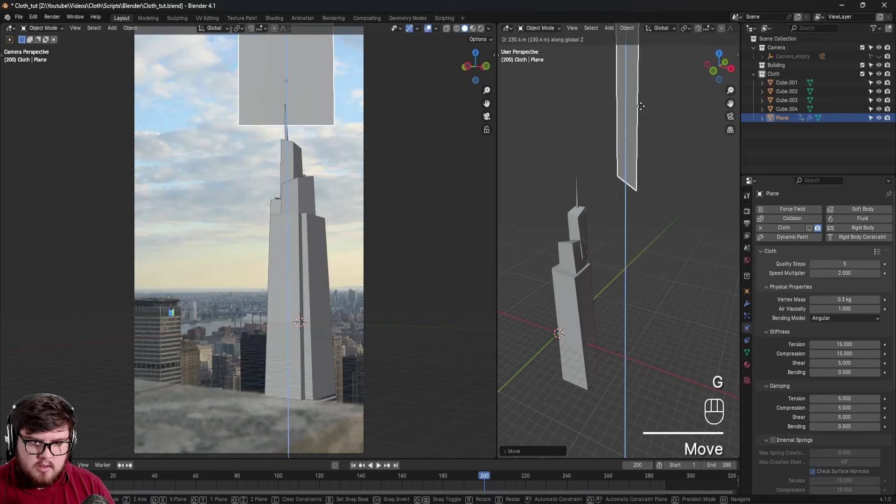
middle_click_drag(458, 297, 421, 373, "shift")
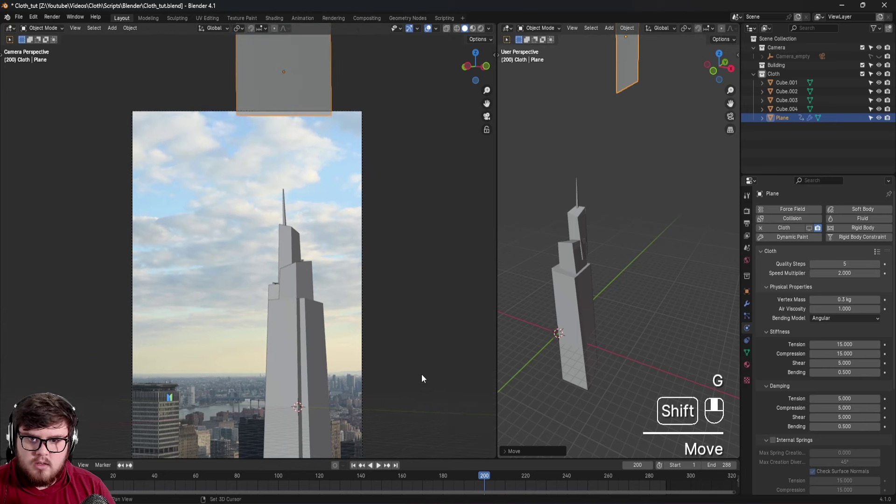
left_click(391, 245)
key("g")
key("z")
left_click(393, 235)
middle_click_drag(345, 149, 353, 177, "shift")
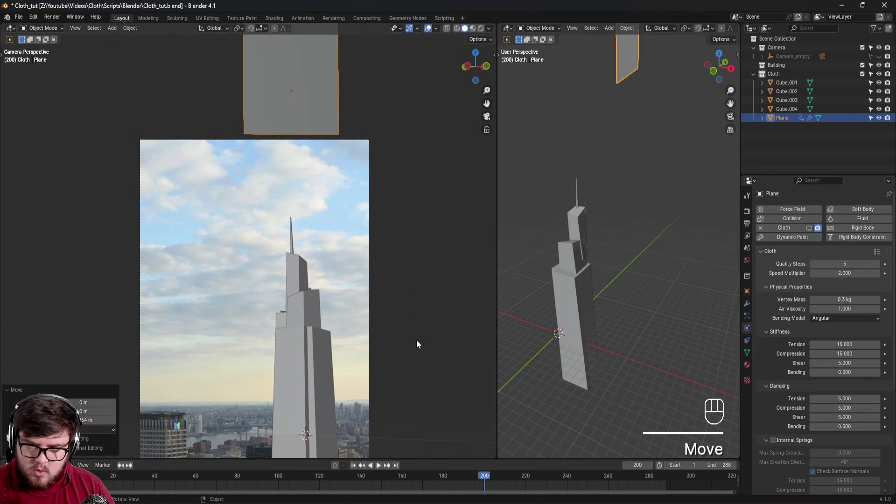
key("i")
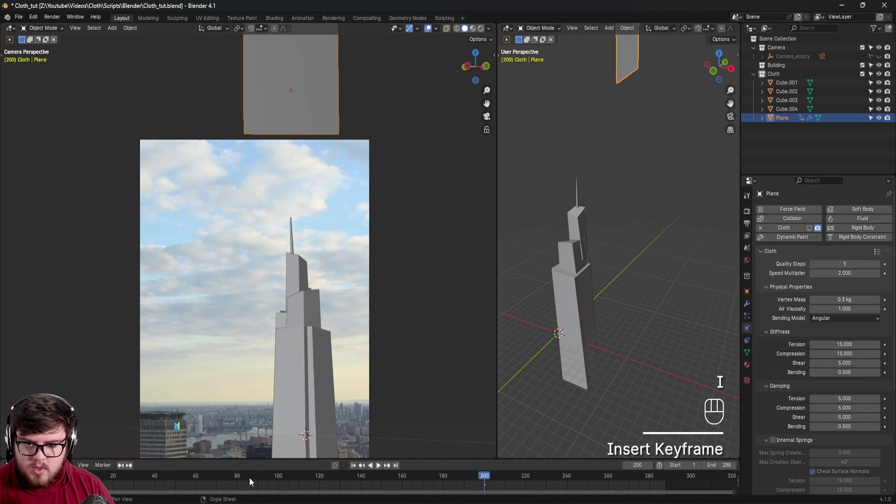
At frame 100, shift the plane about 36 m backward along its local Z axis, clear of the tower's spire.
left_click_drag(269, 481, 278, 483)
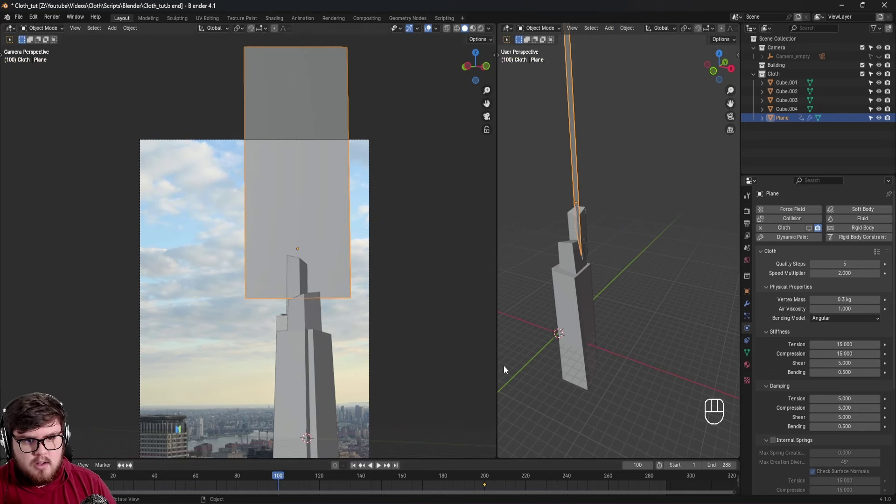
key("g")
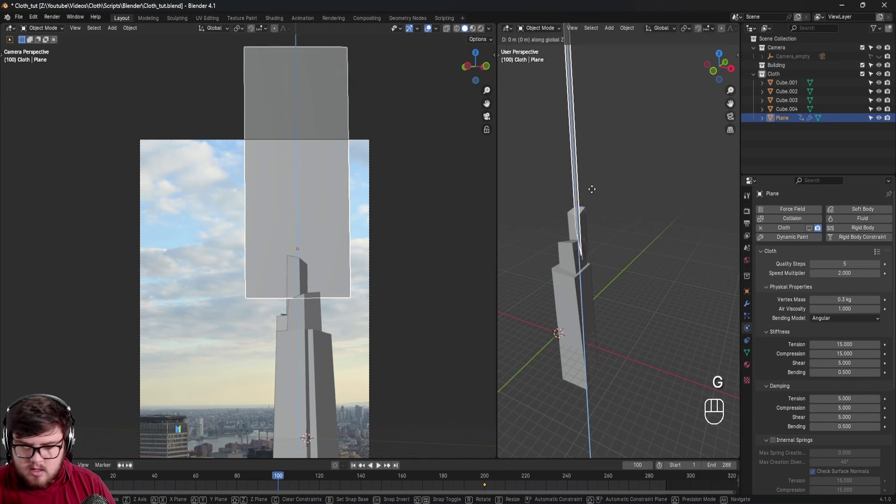
key("z")
key("z")
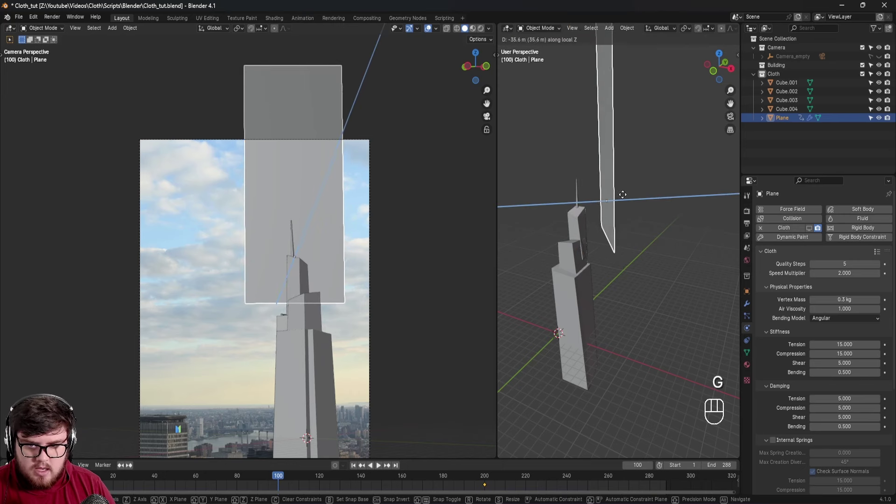
left_click(621, 200)
Lower the plane along global Z so it overlaps the tower's upper half, and insert a keyframe at frame 100.
key("g")
key("z")
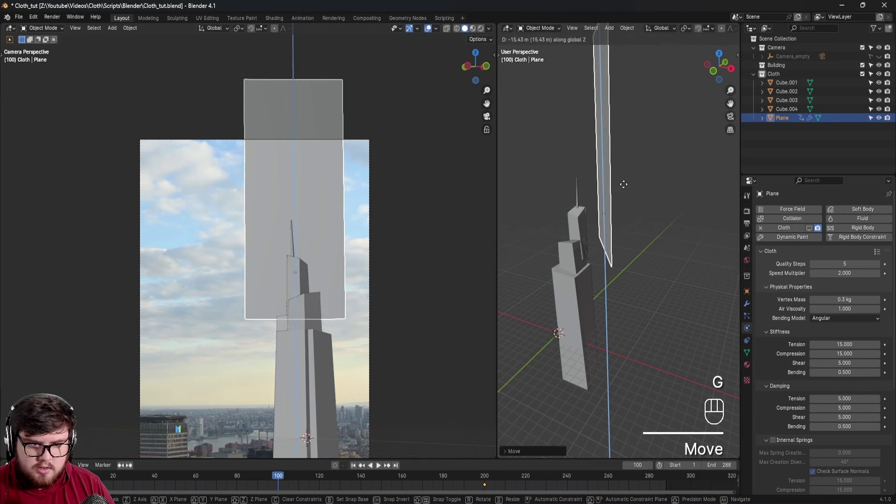
left_click(626, 221)
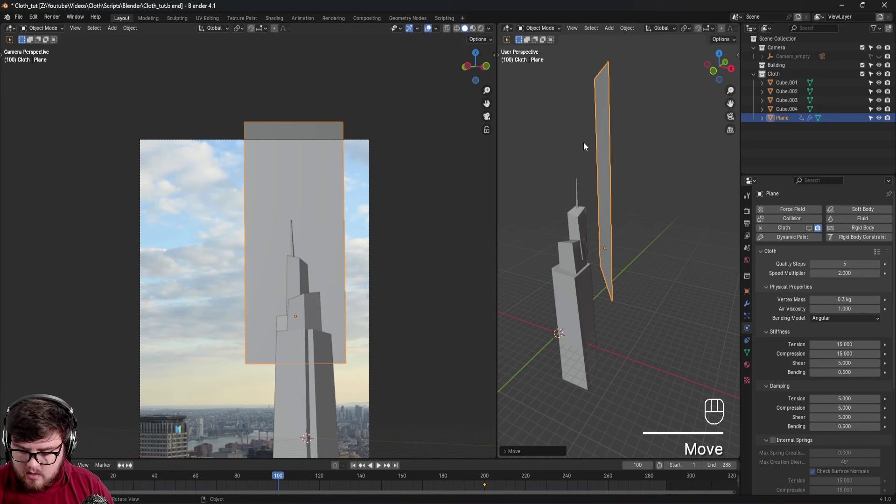
key("i")
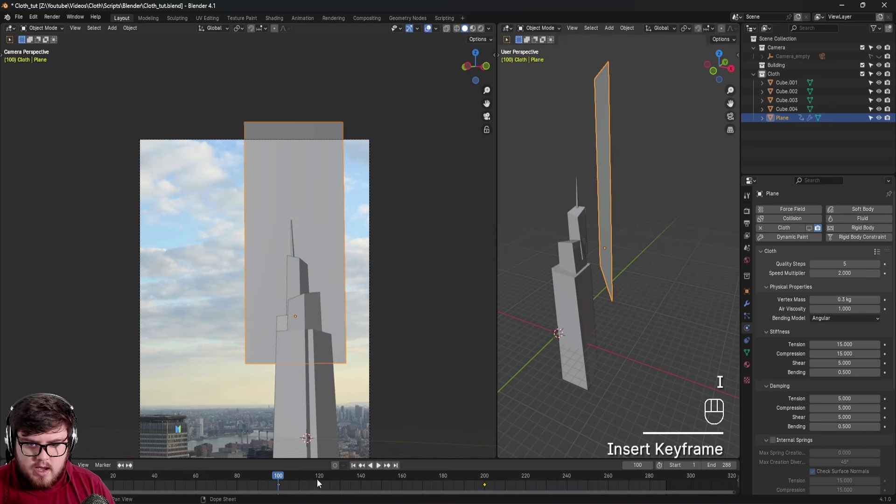
Preview the plane's keyframed motion from frame 1, rewind to the start, and save the file.
left_click(354, 465)
key("space")
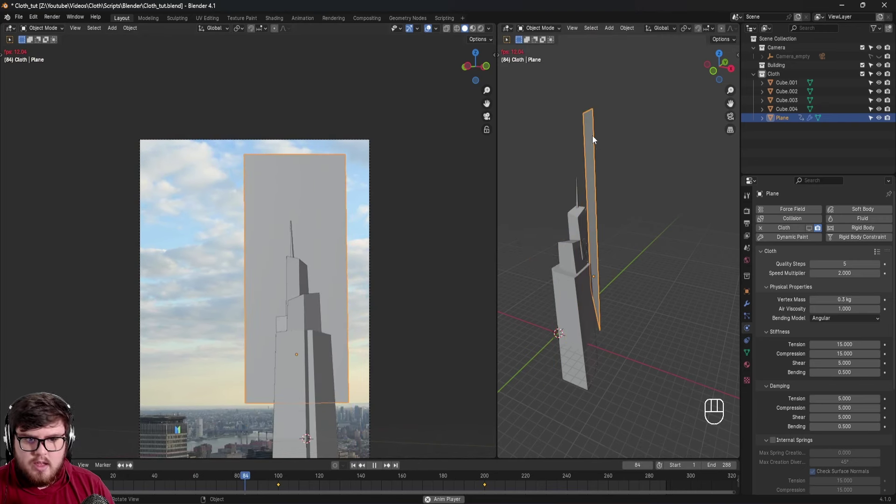
key("space")
left_click(357, 466)
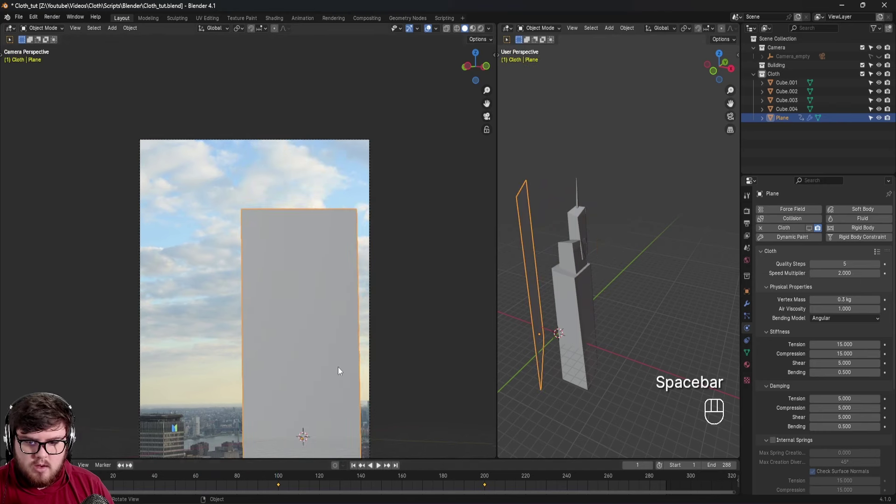
middle_click_drag(338, 367, 357, 285, "shift")
key("ctrl+s")
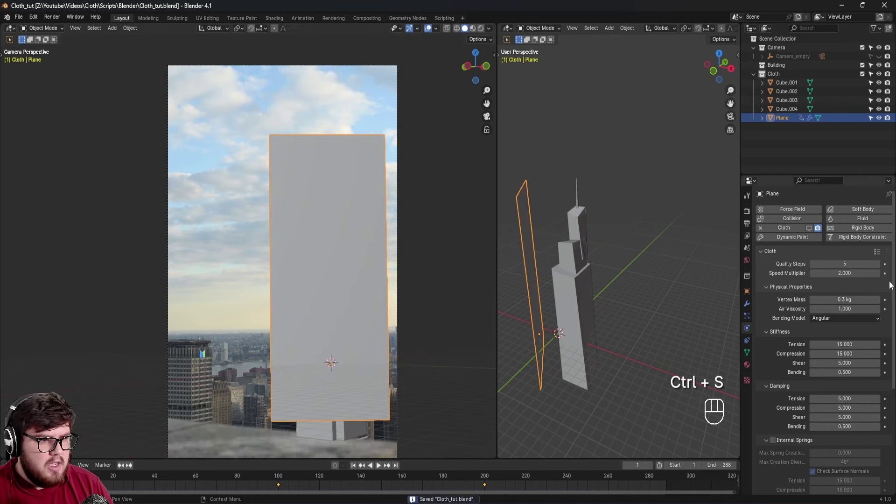
Turn the cloth simulation's viewport display back on, play it briefly, and return to frame 1.
left_click(809, 227)
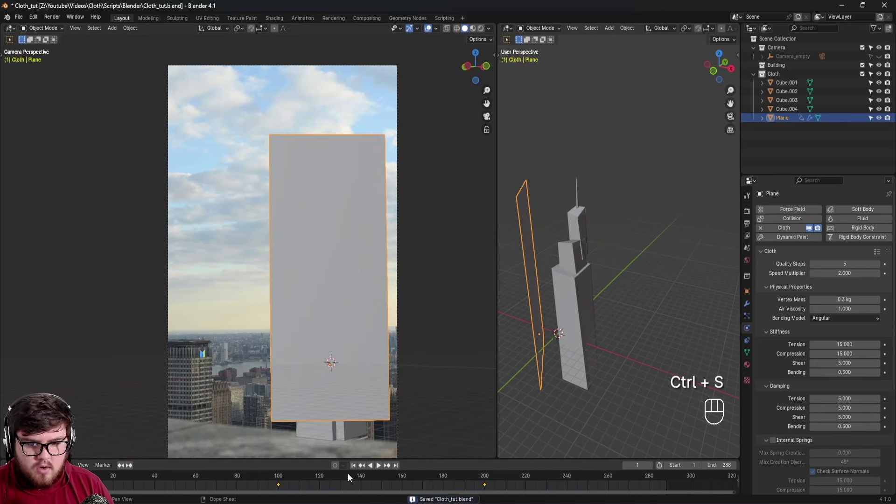
key("space")
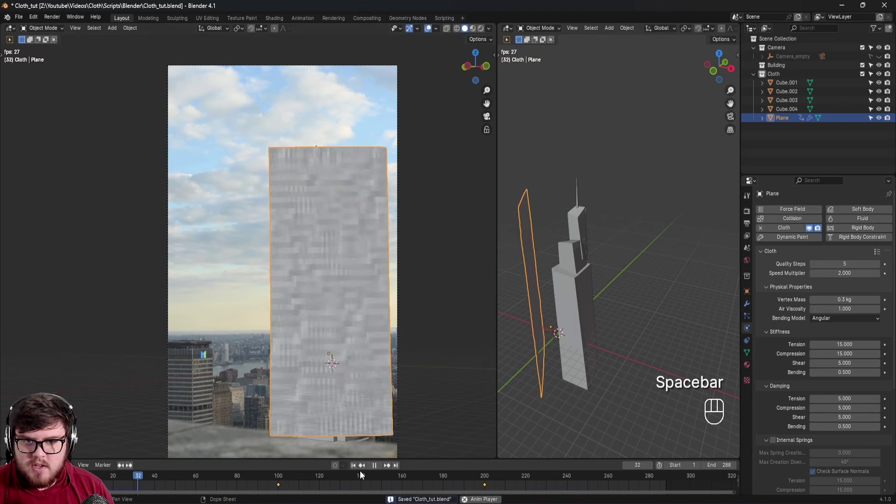
key("space")
left_click(353, 465)
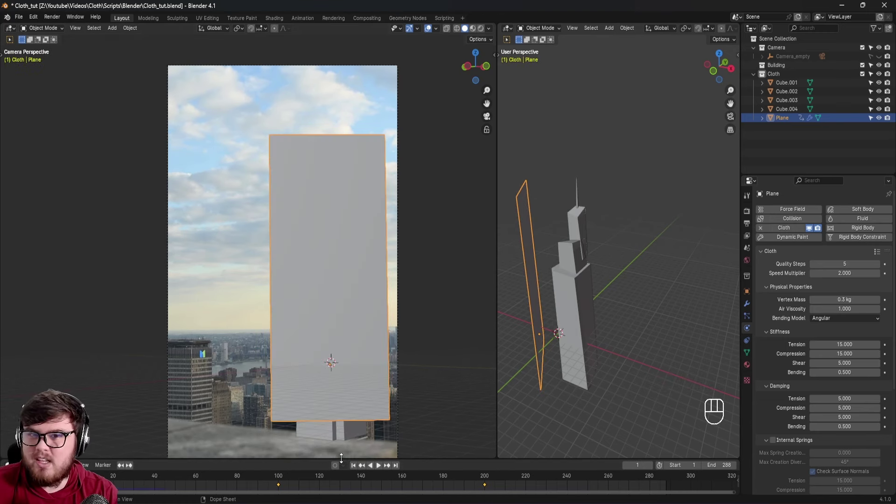
Expand the Shape section of the plane's cloth settings to reach the Pin Group option.
middle_click_drag(564, 313, 629, 257)
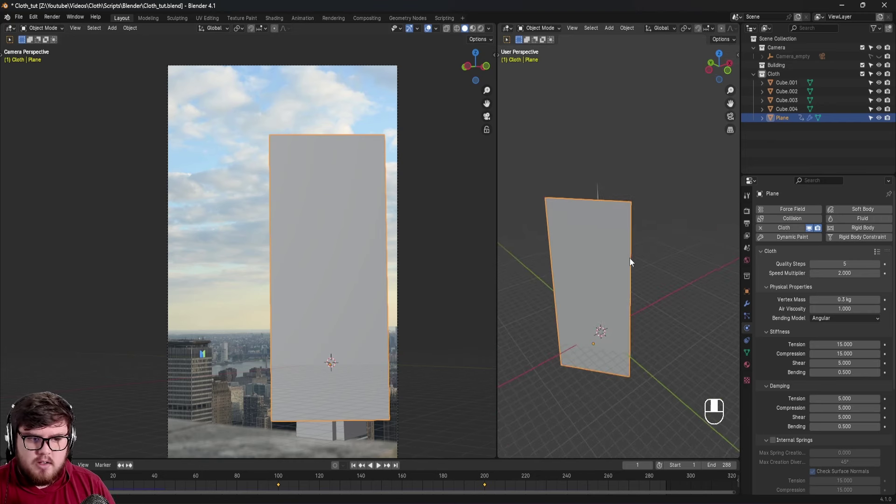
scroll(784, 346, "down", 7)
left_click(771, 457)
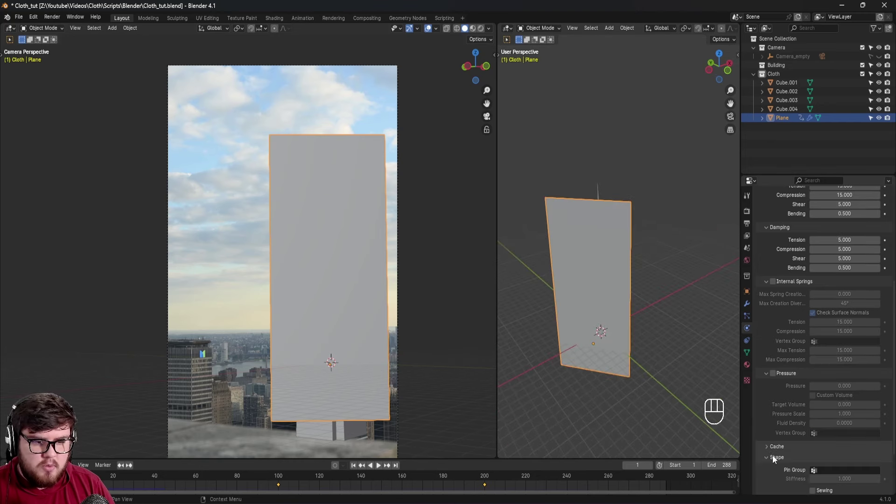
scroll(803, 429, "down", 3)
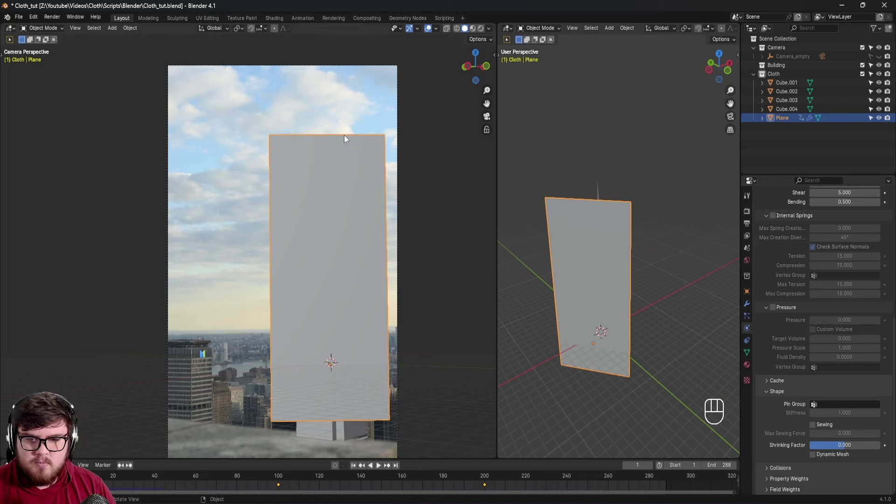
In Edit Mode with edge selection, select the plane's whole top edge plus the uppermost edge segment on each side.
key("Tab")
scroll(372, 164, "up", 3)
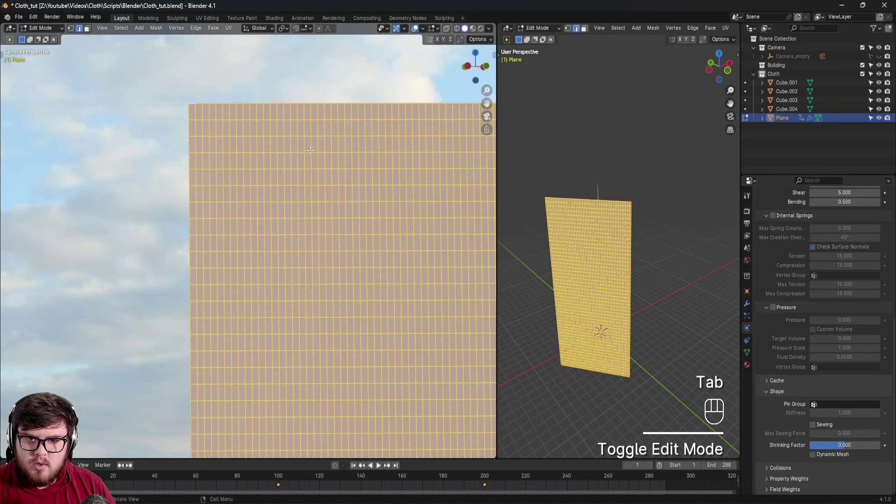
middle_click_drag(307, 138, 245, 217, "shift")
key("2")
left_click(273, 181, "alt")
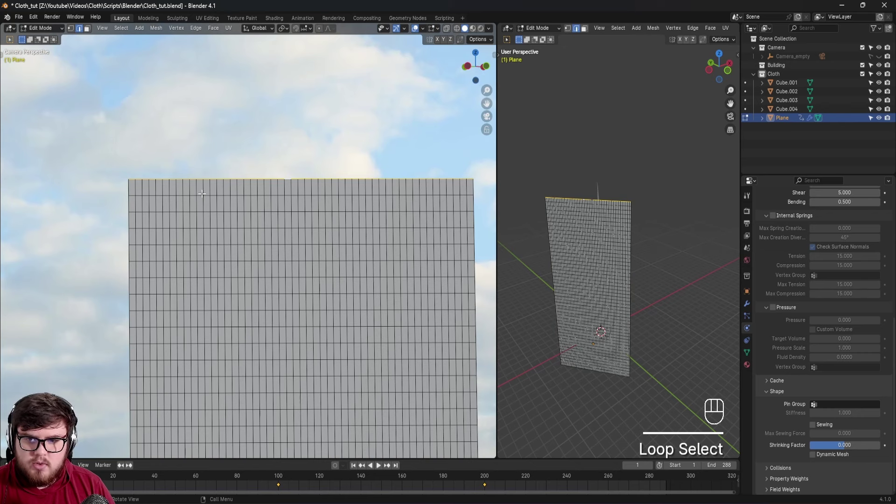
left_click(483, 185, "shift")
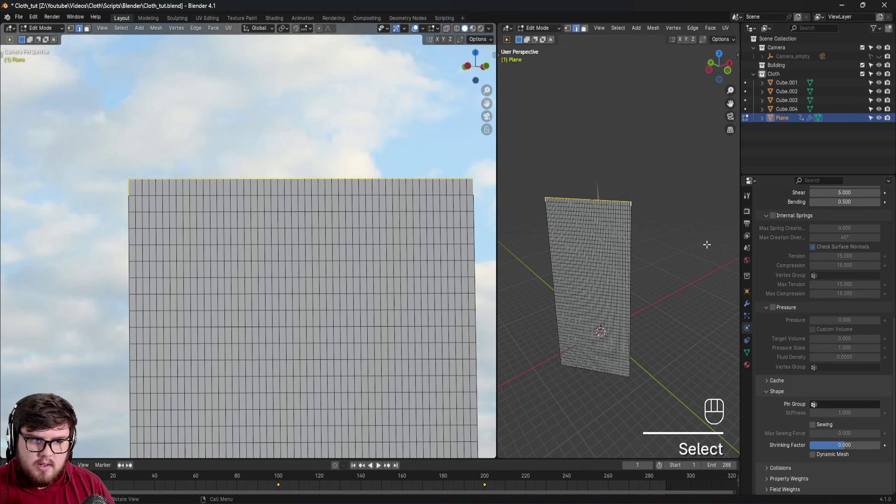
Add a vertex group to the plane, assign the selected top edges to it, and return to Object Mode.
left_click(746, 352)
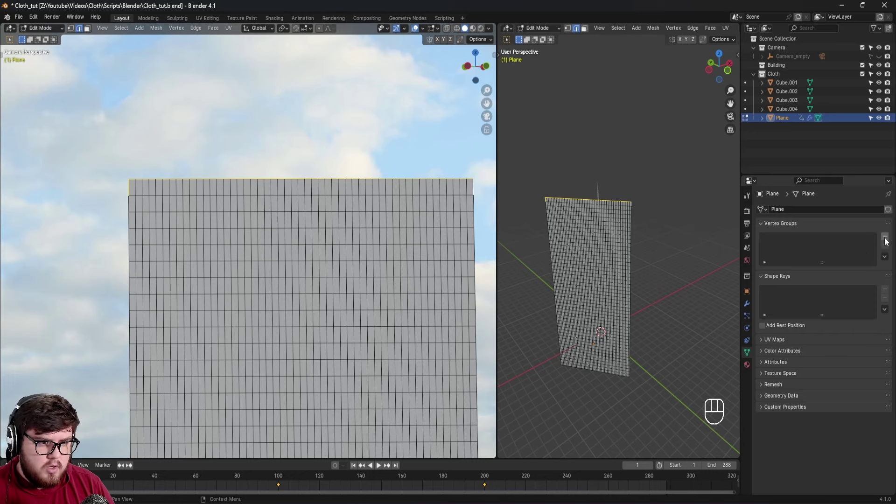
left_click(885, 237)
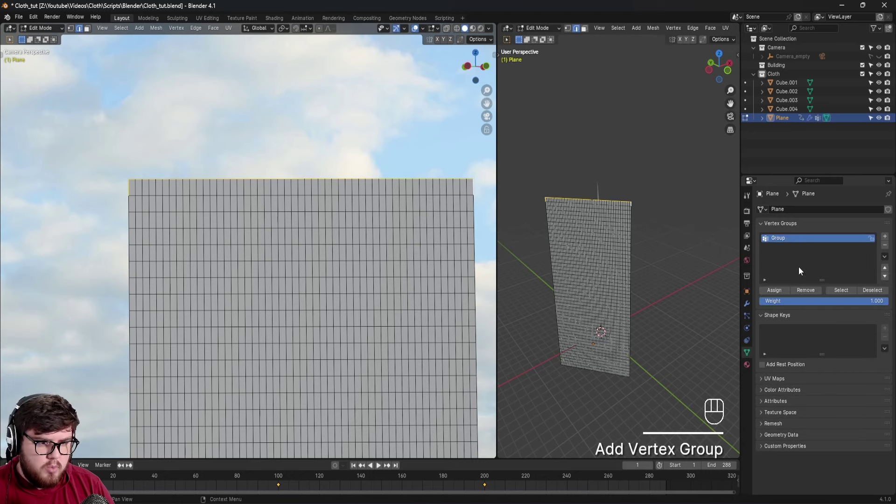
left_click(778, 291)
key("Tab")
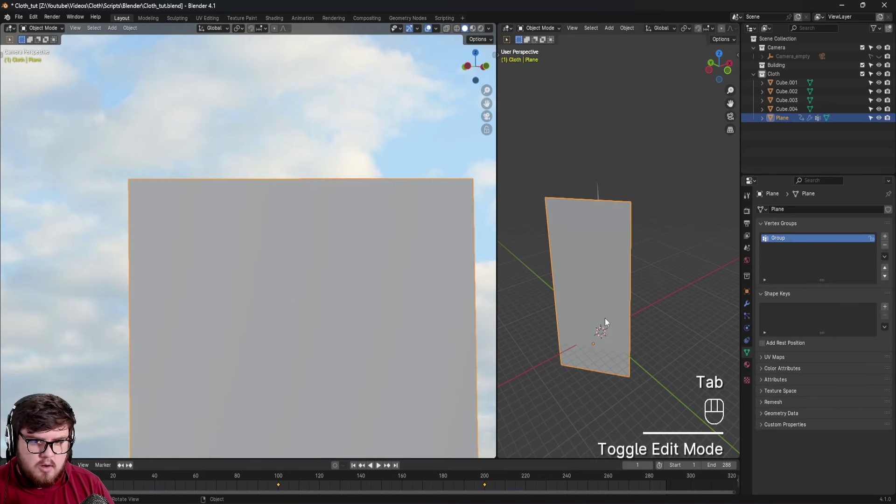
Set the cloth's Pin Group to the vertex group named Group.
left_click(746, 304)
left_click(747, 328)
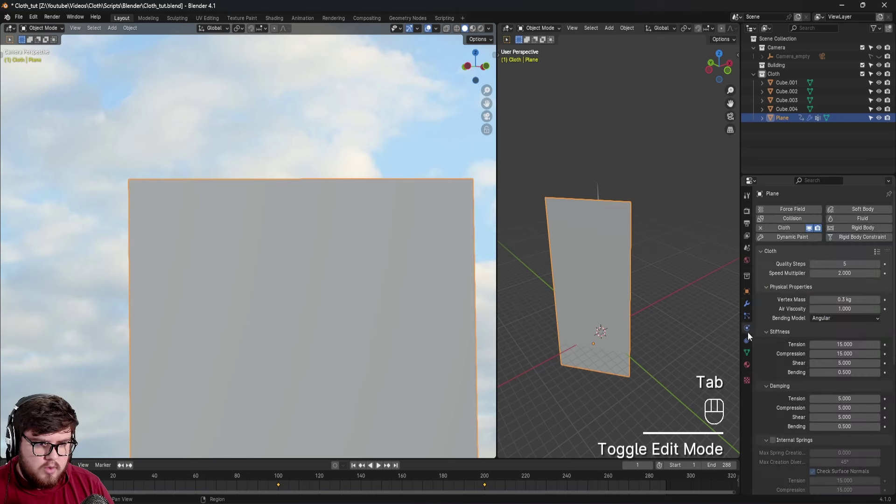
scroll(772, 395, "down", 10)
left_click(824, 439)
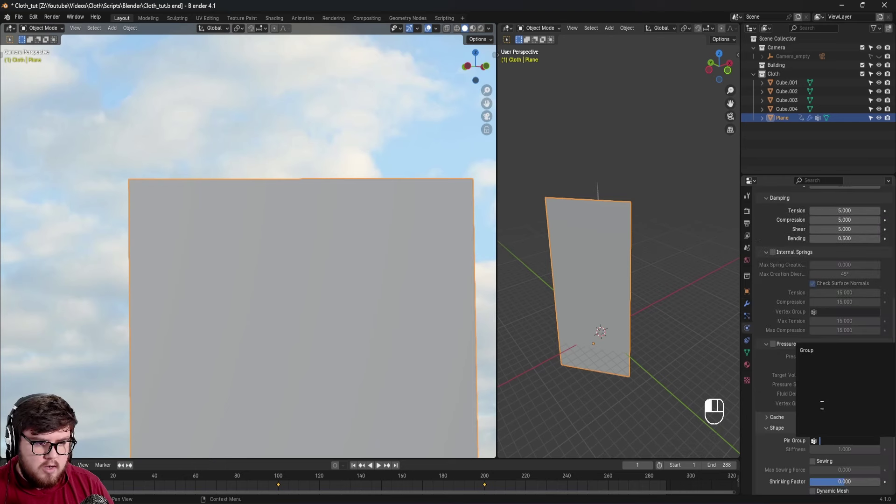
left_click(824, 353)
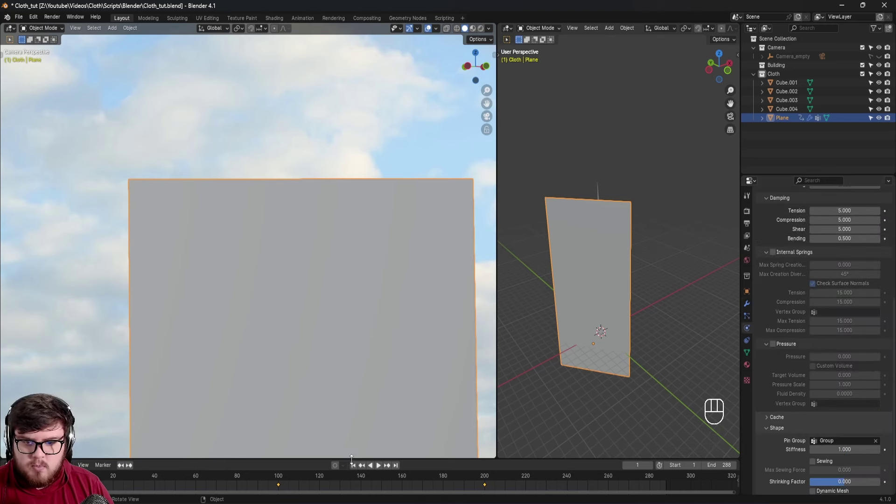
Play the pinned cloth simulation while viewing it from the side, stop around frame 117, and return to the camera view.
middle_click_drag(351, 455, 332, 348)
key("space")
middle_click_drag(342, 312, 269, 297)
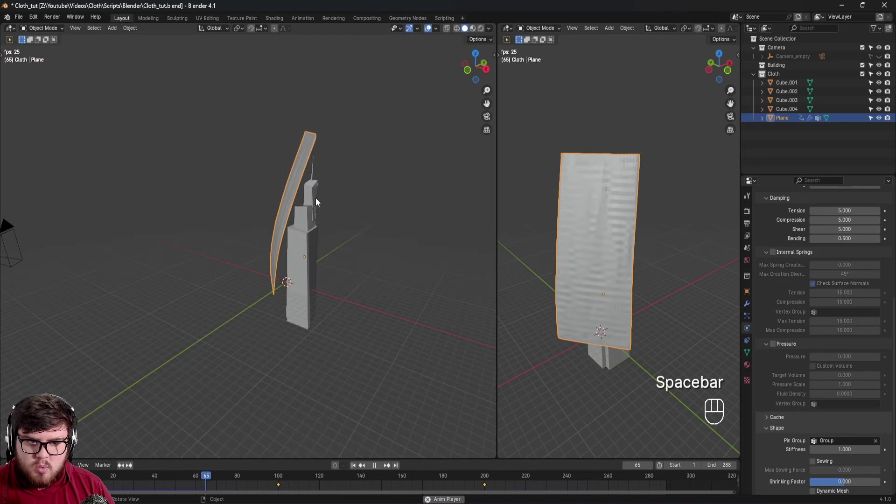
mouse_move(316, 197)
middle_mouse_down()
mouse_move(333, 195)
mouse_move(315, 185)
middle_mouse_up()
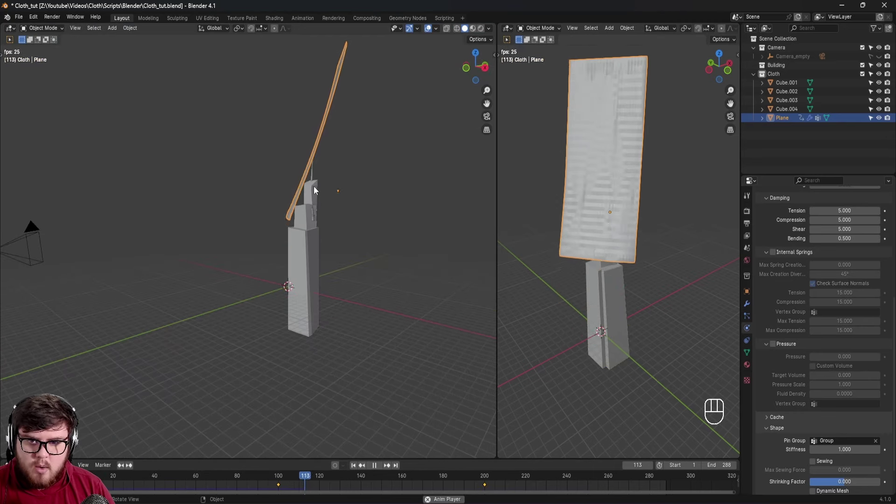
key("space")
key("KP_0")
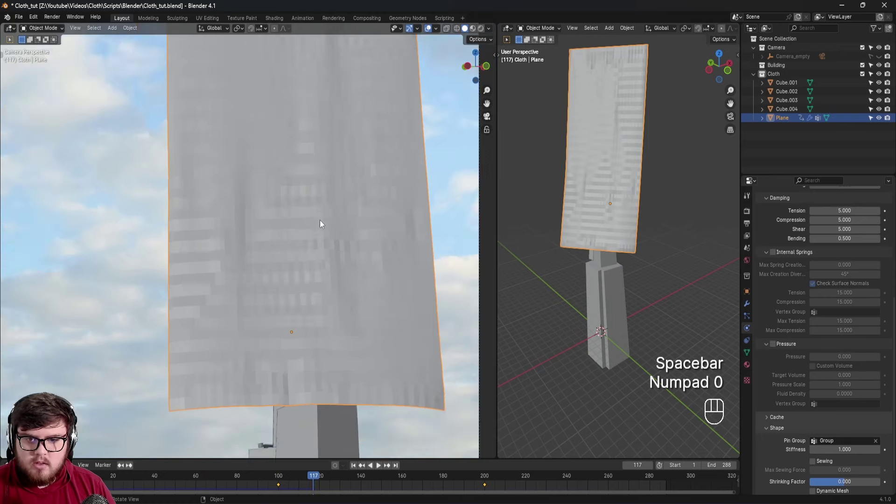
Return to frame 1 and add a Wind force field to the scene.
middle_click_drag(321, 220, 346, 230, "shift")
scroll(296, 170, "up", 1)
scroll(359, 222, "up", 3)
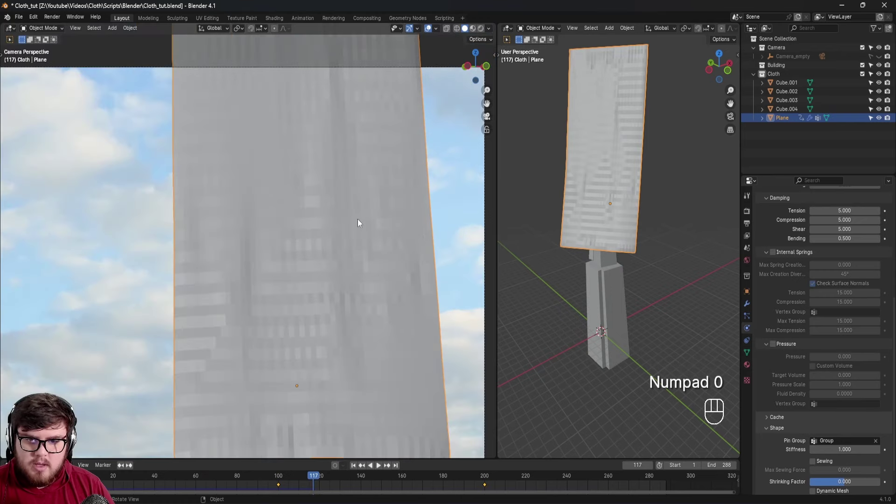
left_click(354, 466)
scroll(313, 342, "down", 3)
scroll(300, 256, "down", 1)
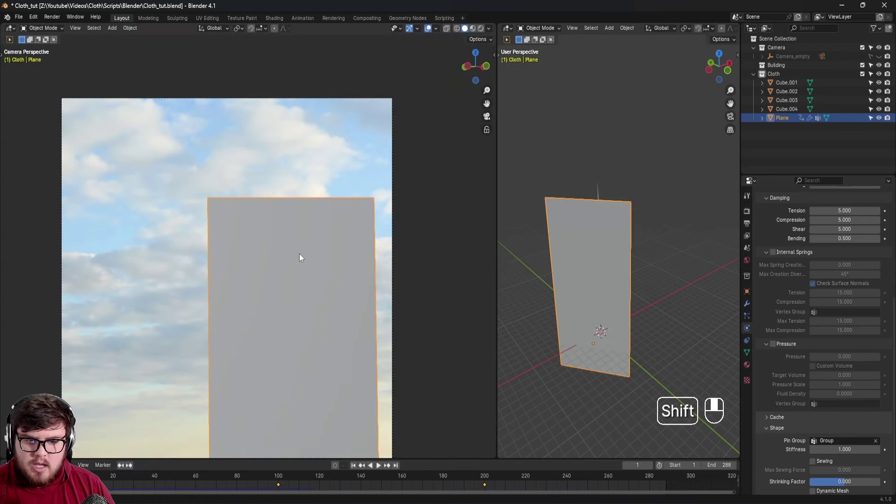
middle_click_drag(604, 305, 533, 290)
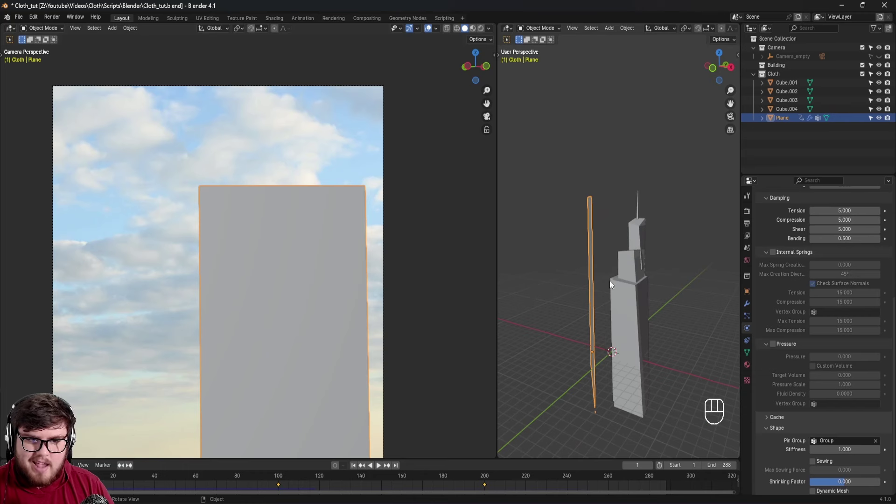
middle_click_drag(609, 281, 559, 299, "shift")
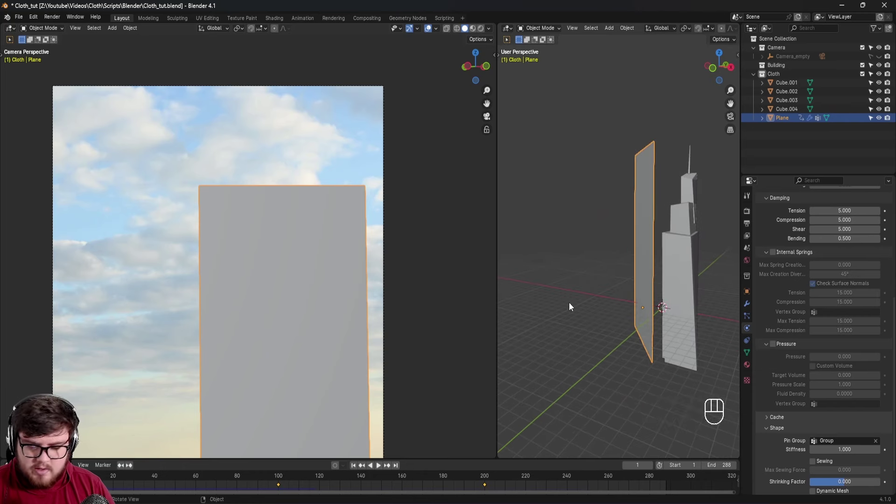
key("shift+a")
mouse_move(569, 304)
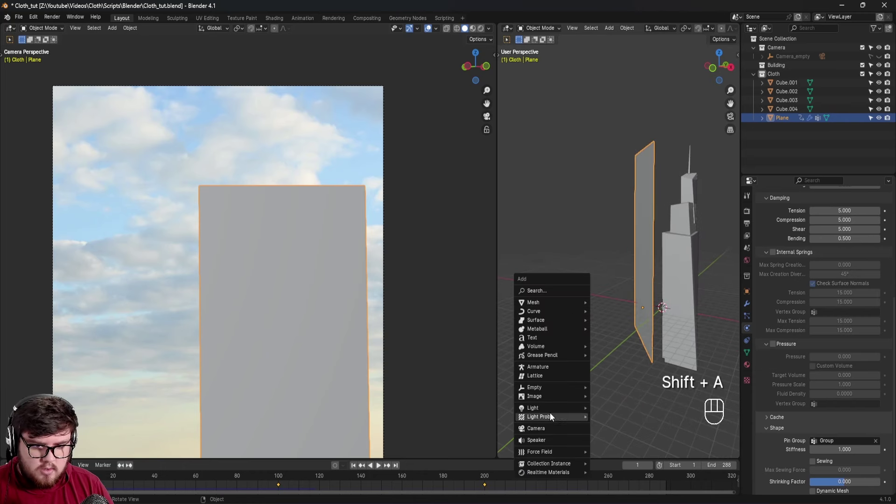
mouse_move(557, 452)
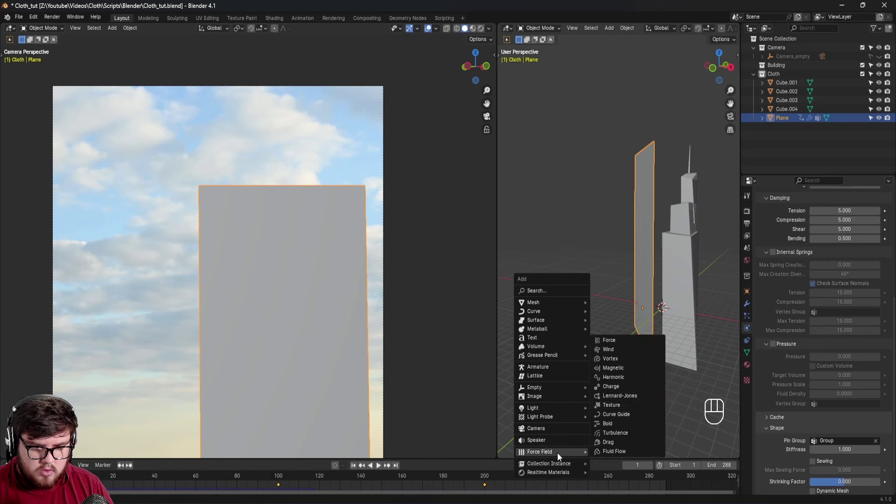
left_click(621, 346)
Move the wind force field horizontally out in front of the cloth plane and scale it up.
scroll(615, 307, "down", 2)
key("g")
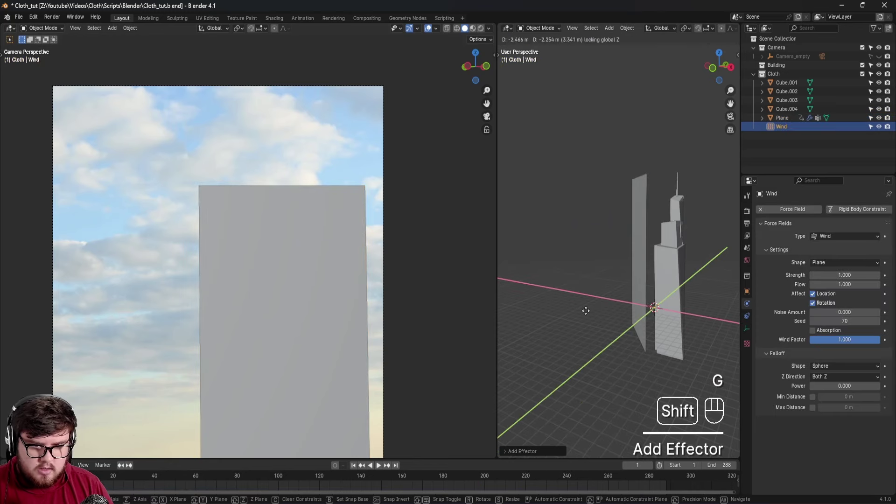
left_click(503, 321)
key("s")
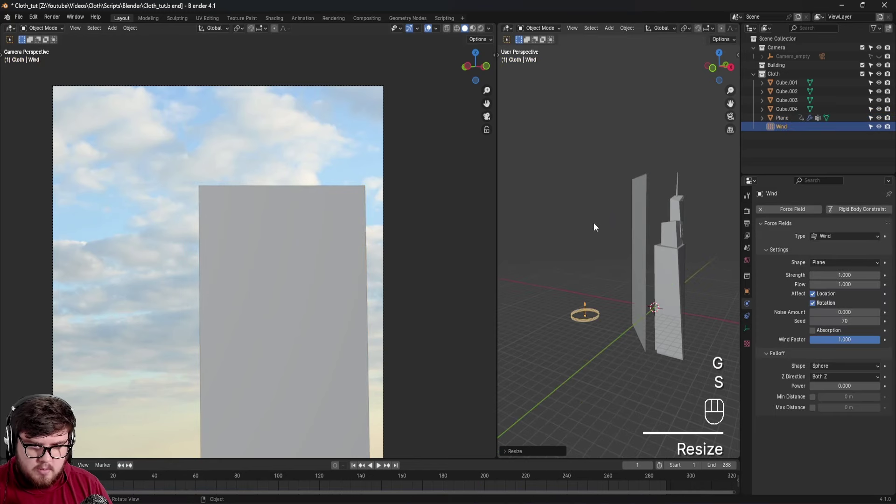
Rotate the wind force field 90° about X and turn it about Z so its arrow points at the cloth.
type("rx90")
key("Return")
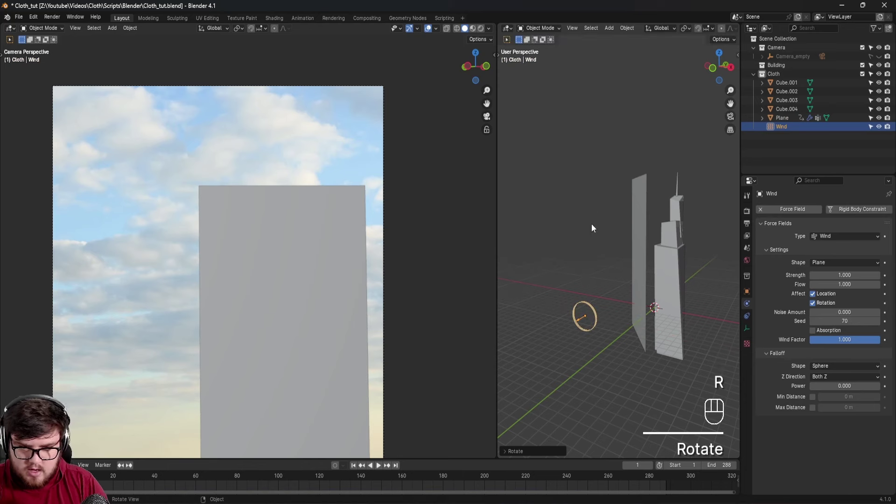
key("r")
key("z")
left_click(635, 326)
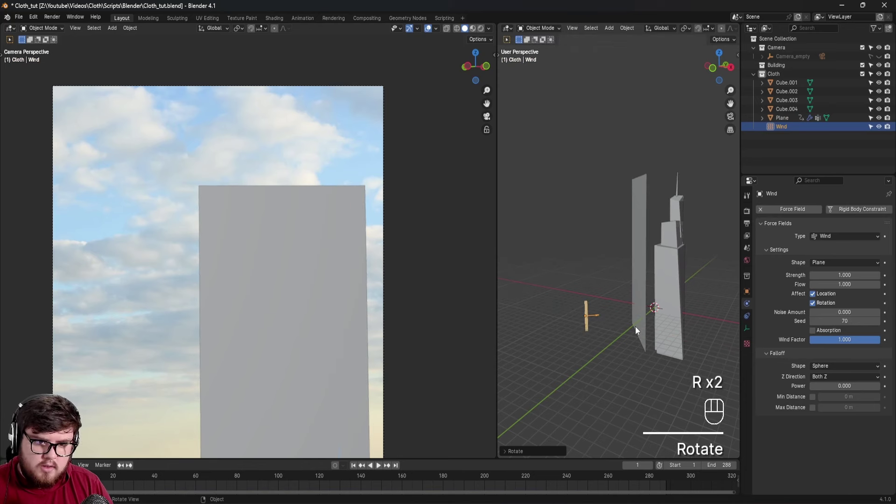
Raise the wind force field to around the cloth's mid-height and shift it horizontally in front of the plane.
key("g")
key("z")
left_click(630, 268)
key("g")
middle_click(621, 266, "shift")
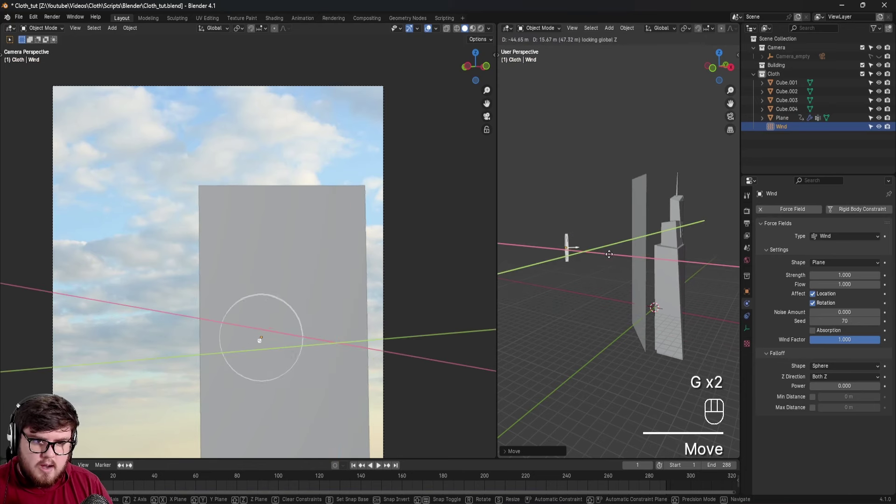
left_click(610, 263)
Tilt the wind force field slightly downward about the global X axis.
middle_click_drag(609, 263, 604, 244)
key("r")
key("x")
key("x")
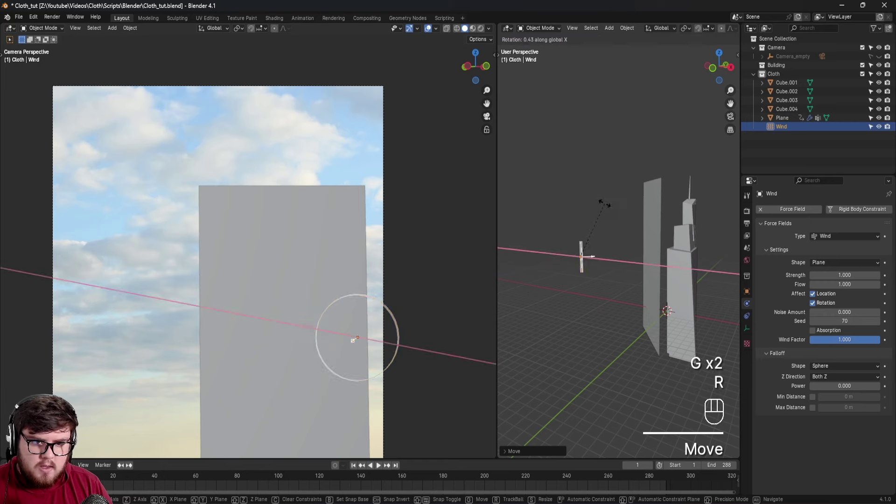
left_click(610, 267)
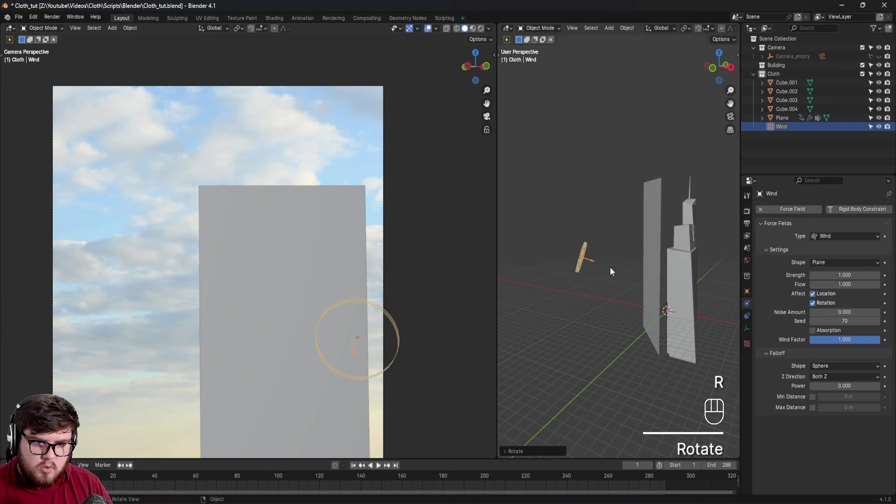
Set the wind strength to 25 and save the file.
middle_click_drag(609, 267, 592, 209)
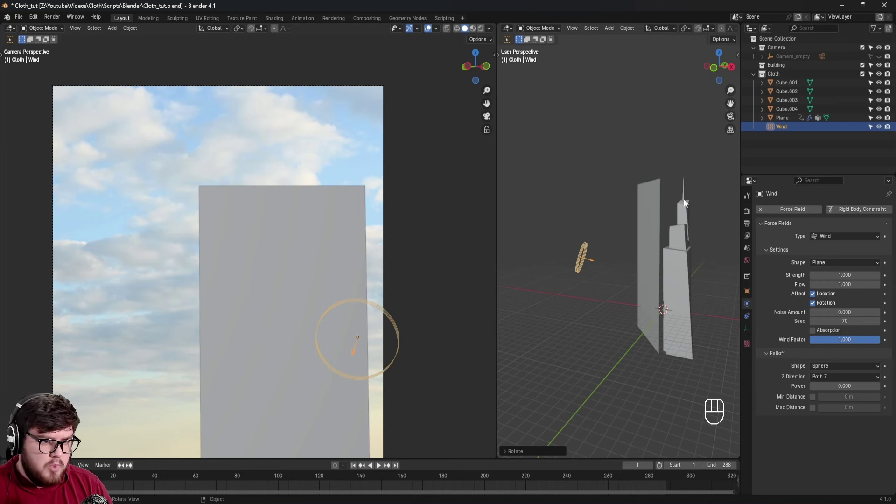
left_click(849, 274)
type("25")
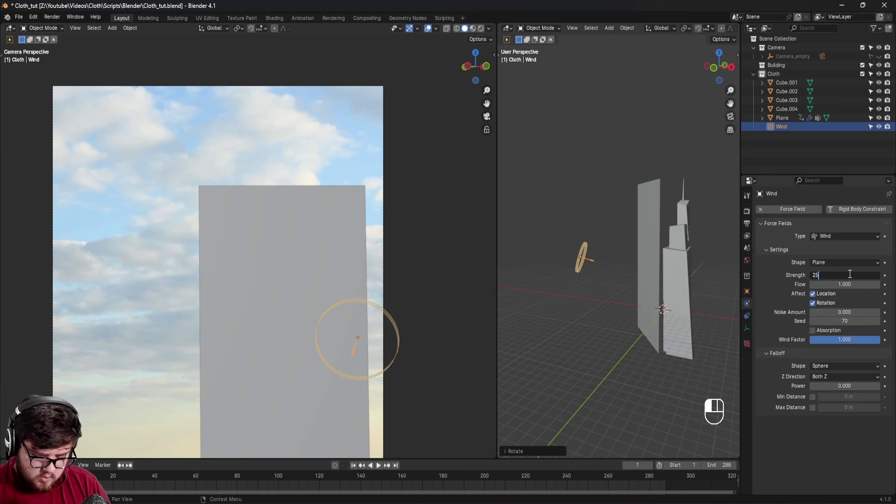
key("Return")
key("ctrl+s")
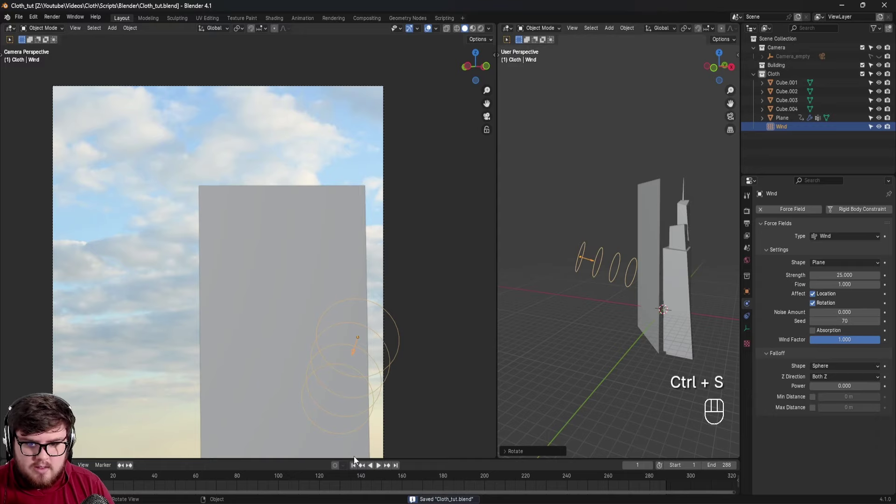
Play the cloth simulation with the wind, return to frame 1, and save the file.
key("space")
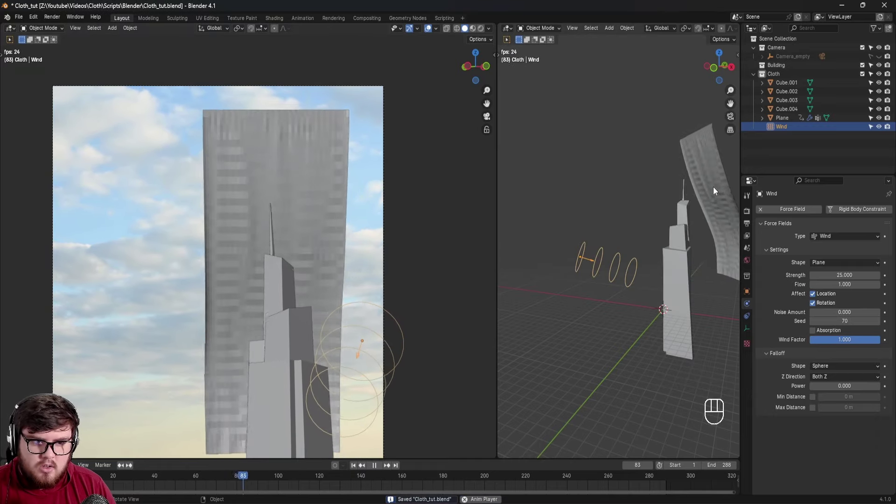
middle_click_drag(713, 187, 690, 198, "shift")
key("ctrl+s")
left_click(353, 465)
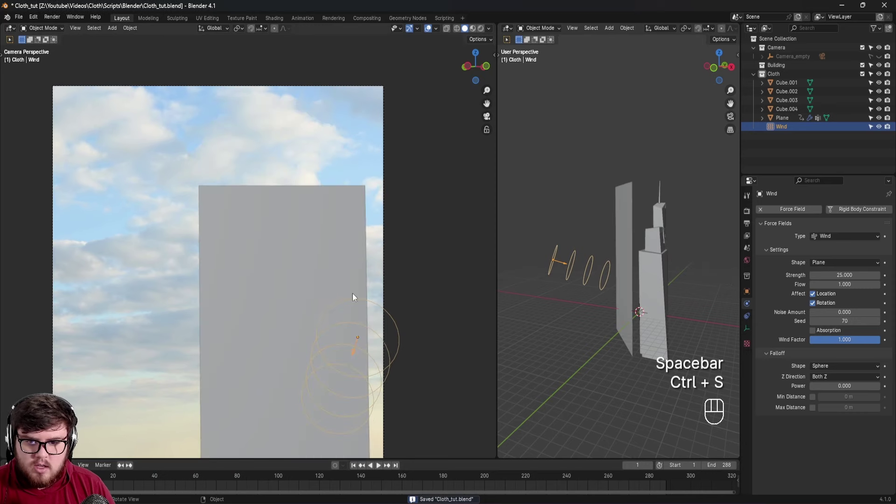
middle_click_drag(352, 294, 272, 182, "shift")
key("ctrl+s")
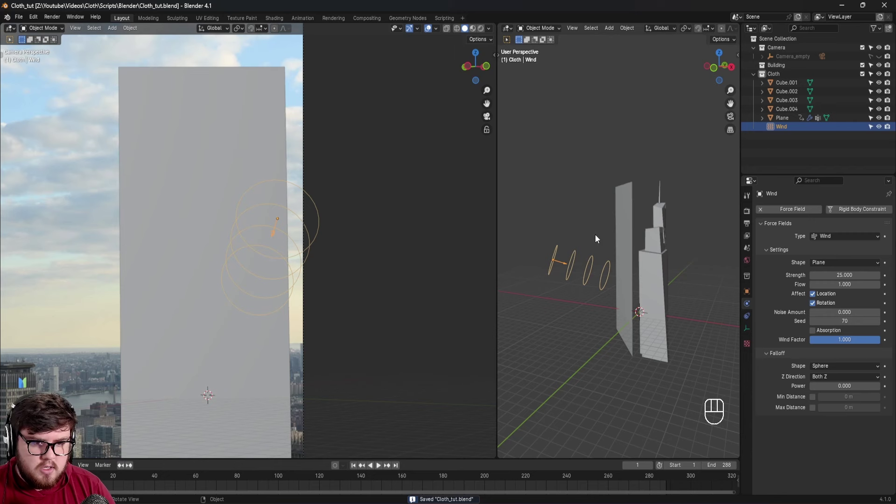
Add Collision physics to all four building parts: the main tower, upper tower, spire and small side block.
left_click(653, 265)
left_click(813, 218)
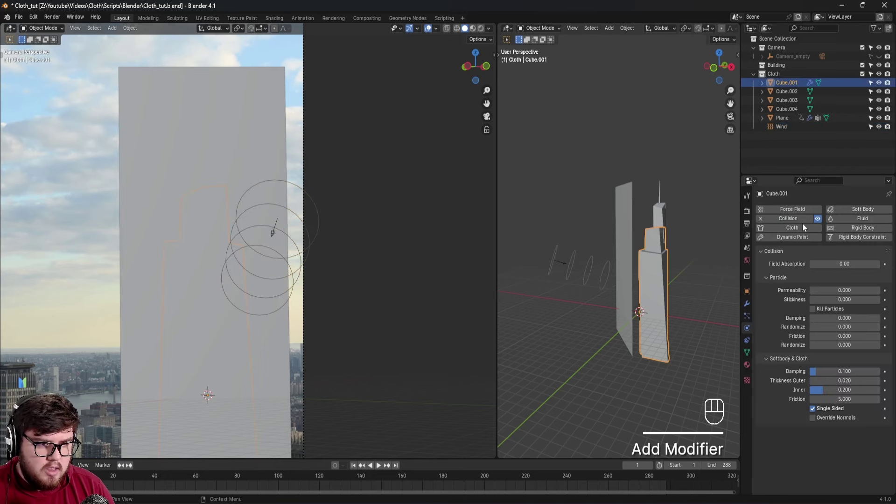
left_click(657, 222)
left_click(802, 219)
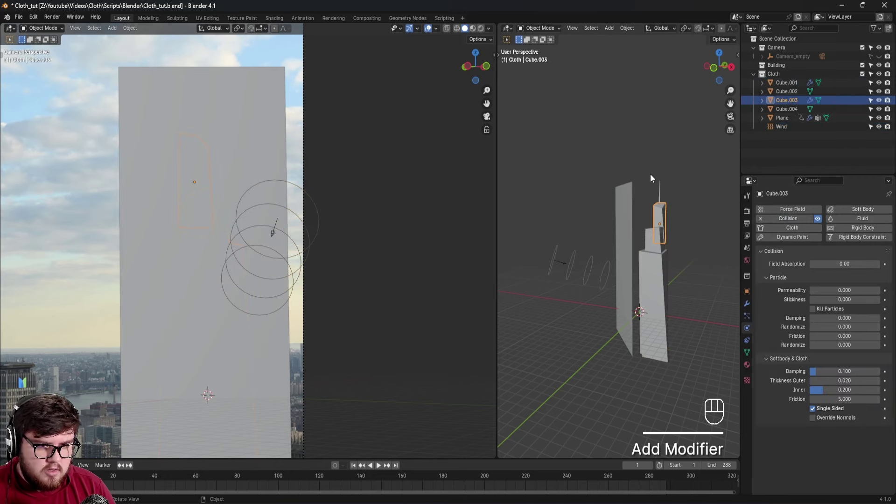
left_click(659, 187)
left_click(801, 220)
scroll(637, 247, "up", 5)
scroll(639, 252, "down", 3)
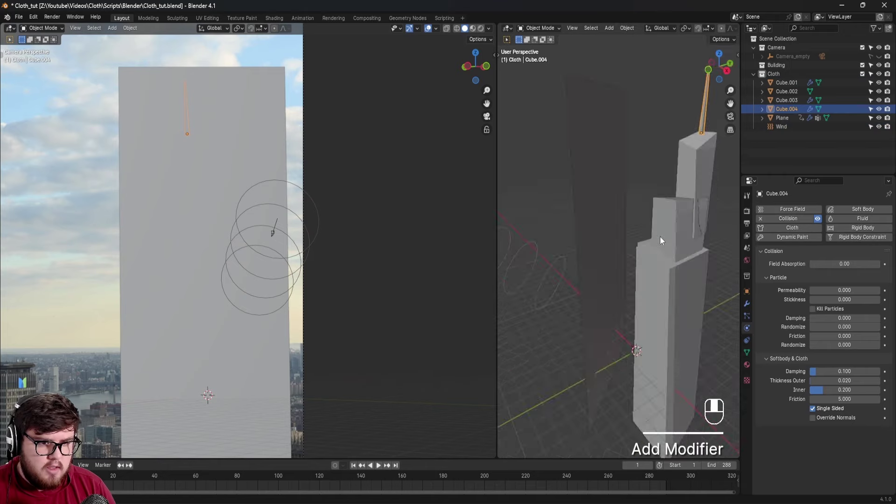
middle_click_drag(660, 237, 706, 211)
left_click(697, 211)
left_click(794, 223)
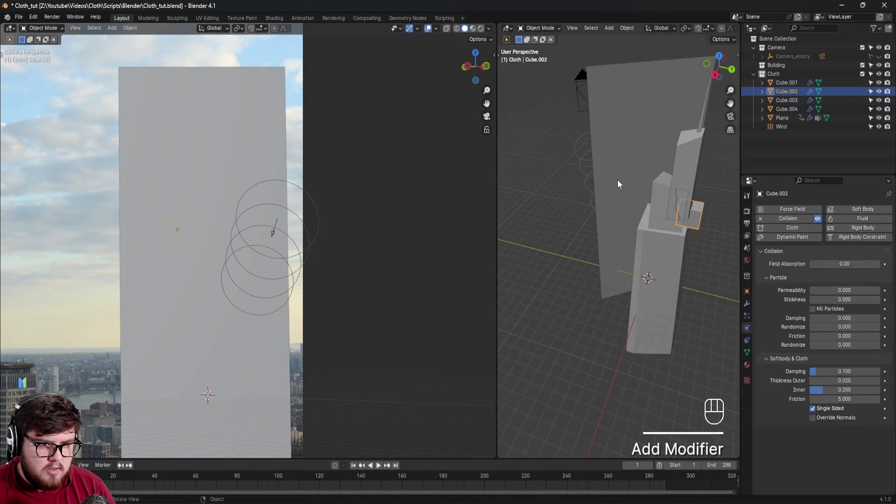
Play the simulation to check the cloth against the building collisions, return to frame 1, and save the file.
middle_click_drag(616, 184, 654, 200)
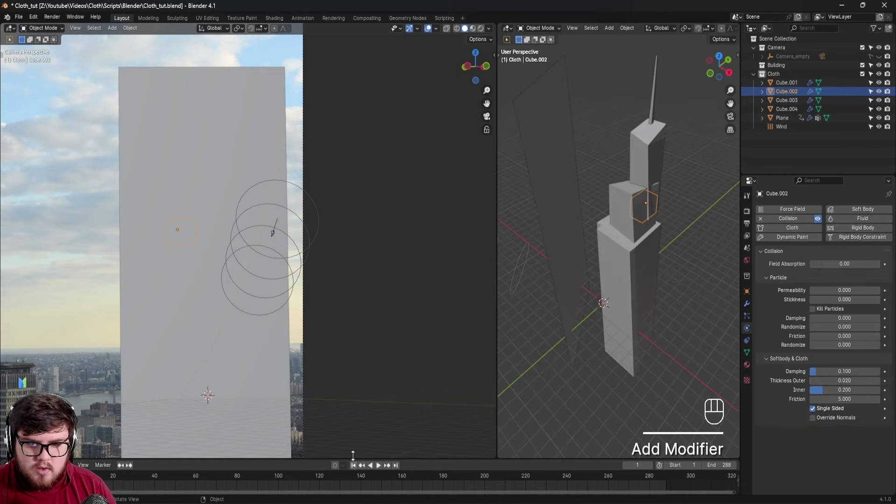
key("space")
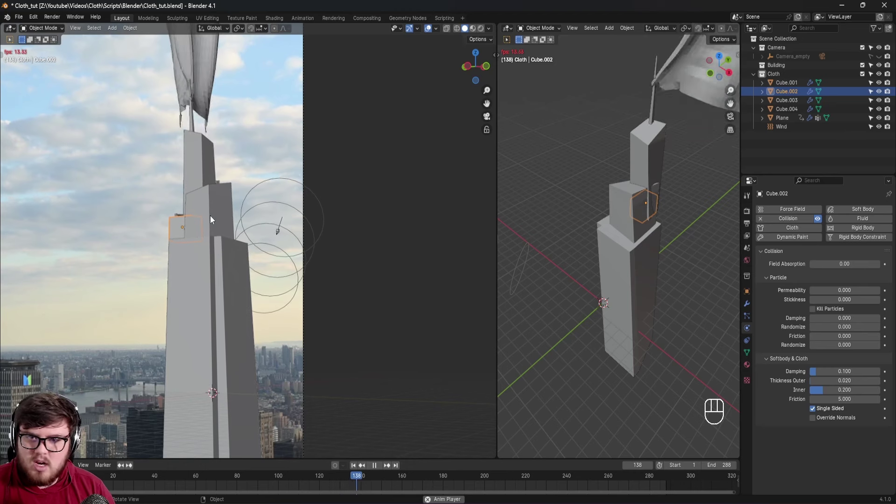
key("space")
left_click(354, 465)
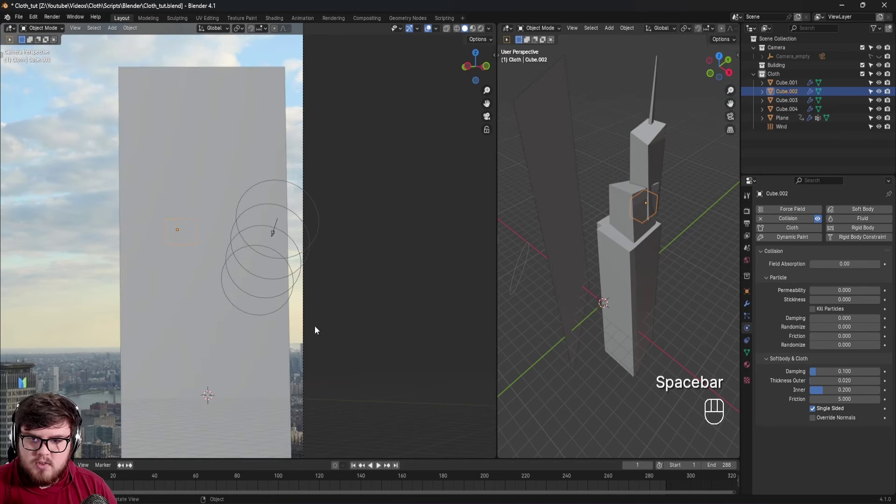
middle_click_drag(228, 262, 199, 273, "shift")
key("ctrl+s")
Turn off Single Sided in the Softbody & Cloth collision settings of all four building parts.
left_click(614, 253)
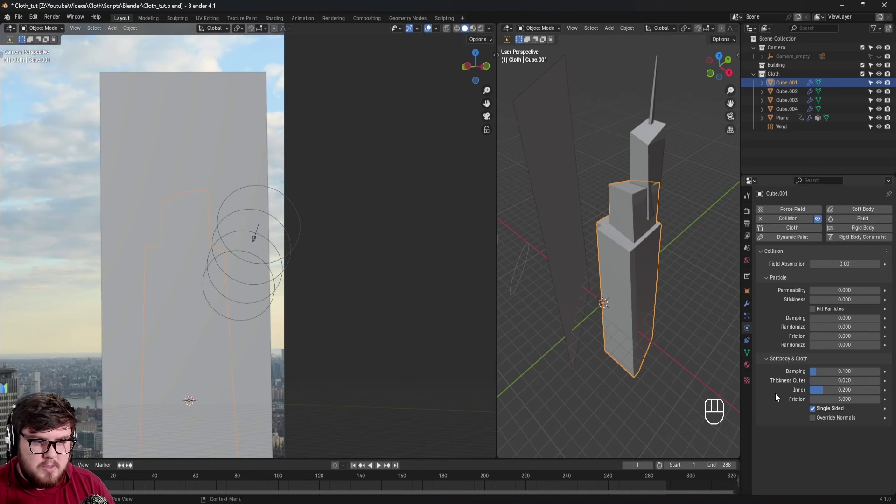
left_click(812, 409)
middle_click_drag(648, 273, 643, 304)
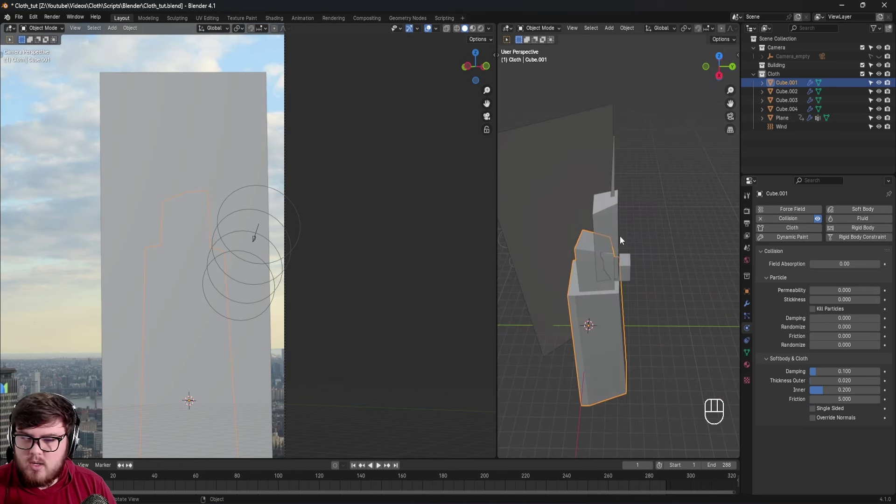
left_click(609, 223)
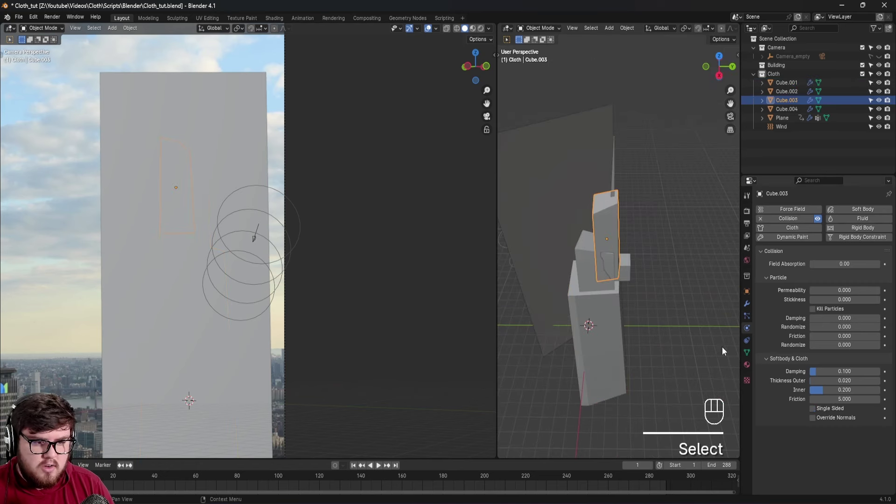
left_click(626, 262)
left_click(812, 409)
left_click(621, 187)
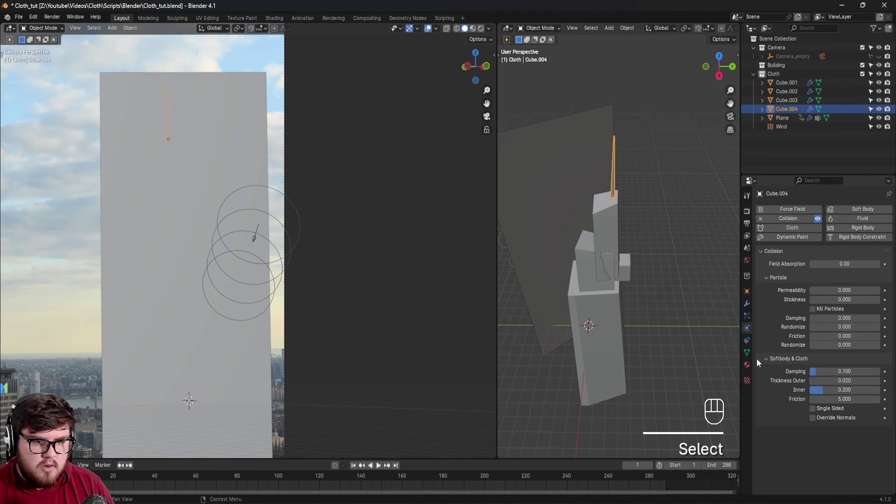
Play the simulation briefly with double-sided collisions and return to frame 1.
middle_click_drag(593, 279, 466, 447)
key("space")
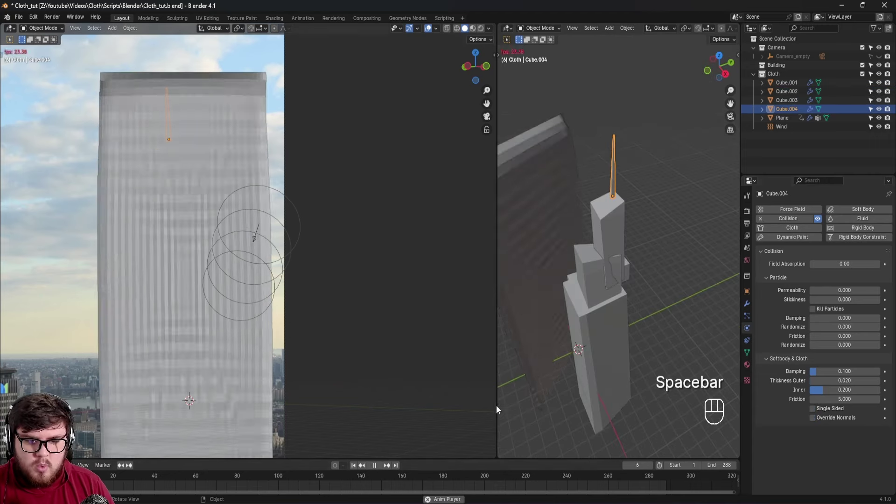
middle_click_drag(563, 349, 565, 400)
key("space")
left_click(354, 465)
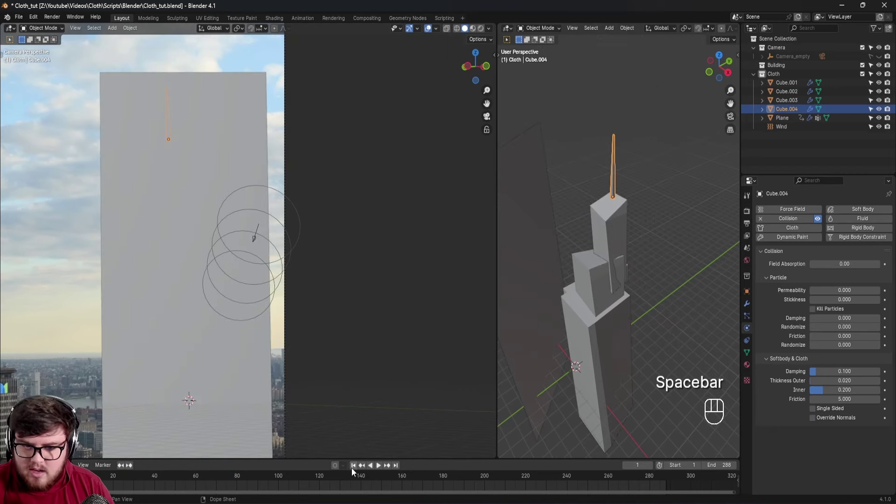
Select the cloth plane and set its cloth Quality Steps to 20.
middle_click_drag(608, 343, 606, 275, "shift")
left_click(603, 229)
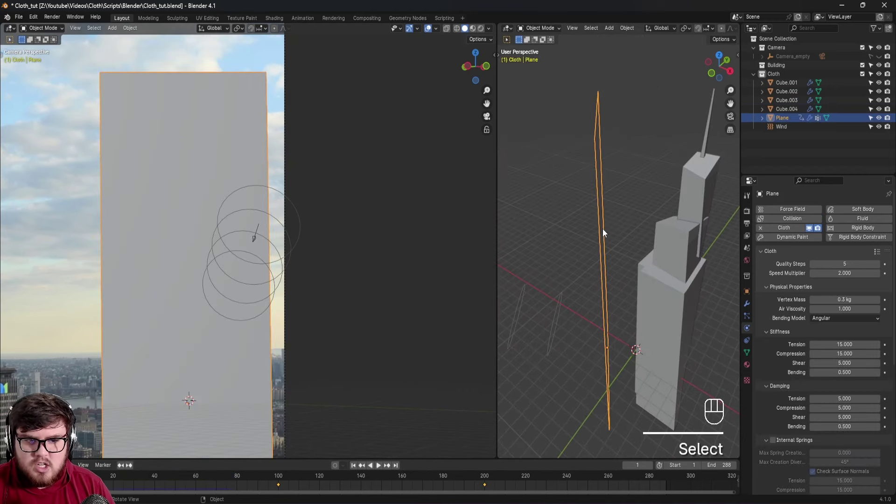
middle_click_drag(617, 233, 601, 224)
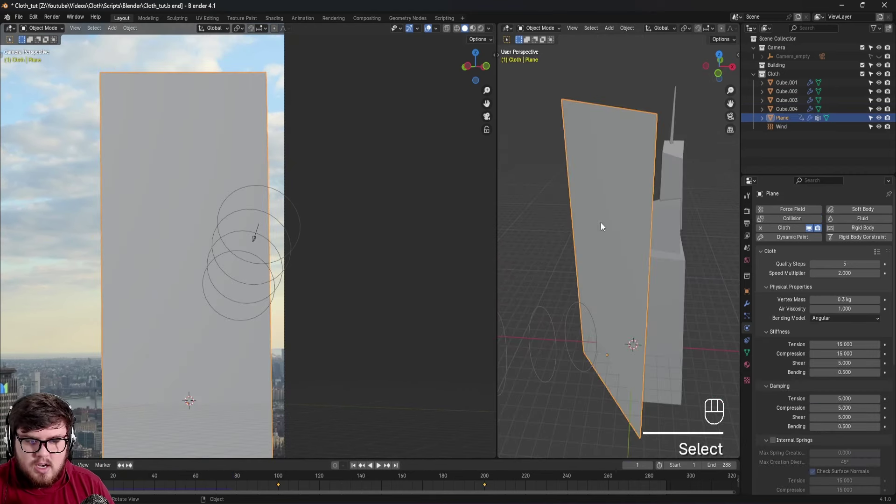
left_click(850, 264)
type("10")
key("Return")
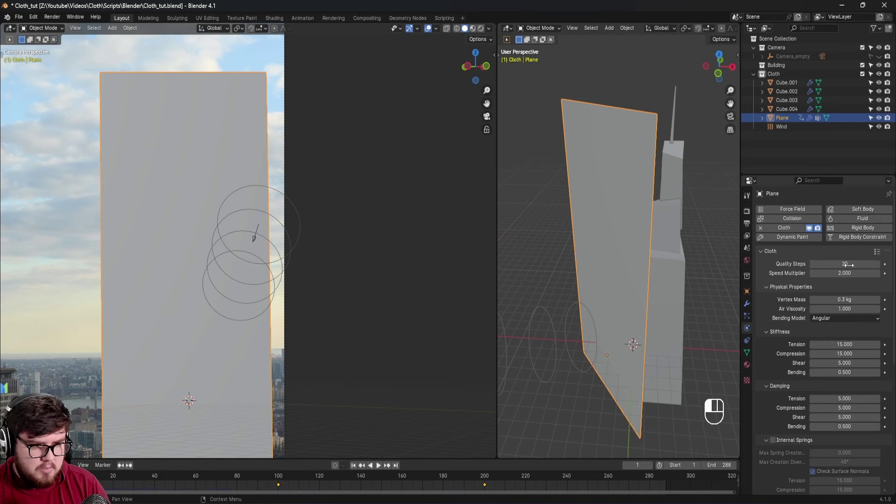
Set the cloth plane's collision Quality to 20 in its cloth physics settings.
scroll(795, 261, "down", 5)
scroll(795, 270, "down", 5)
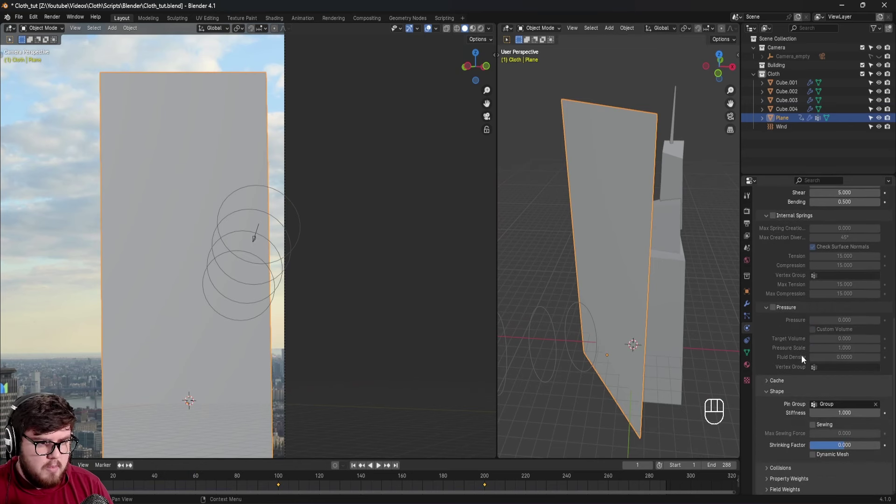
left_click(784, 468)
scroll(785, 424, "down", 6)
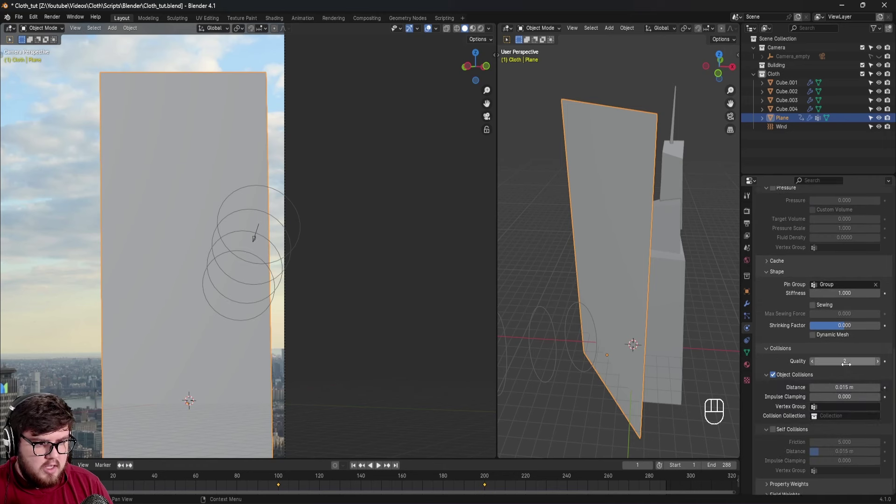
left_click(847, 361)
type("20")
key("Return")
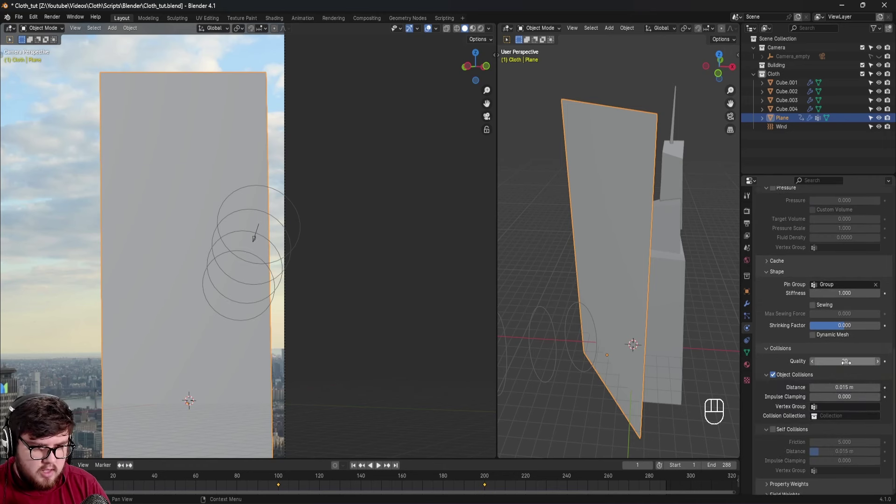
Enable Self Collisions on the cloth, set its object collision Distance to 1 m, and save the file.
scroll(789, 370, "down", 1)
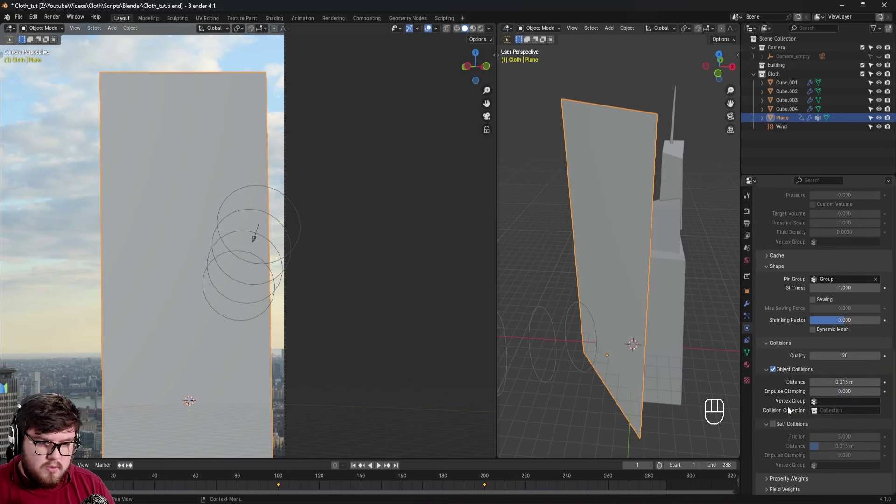
left_click(772, 423)
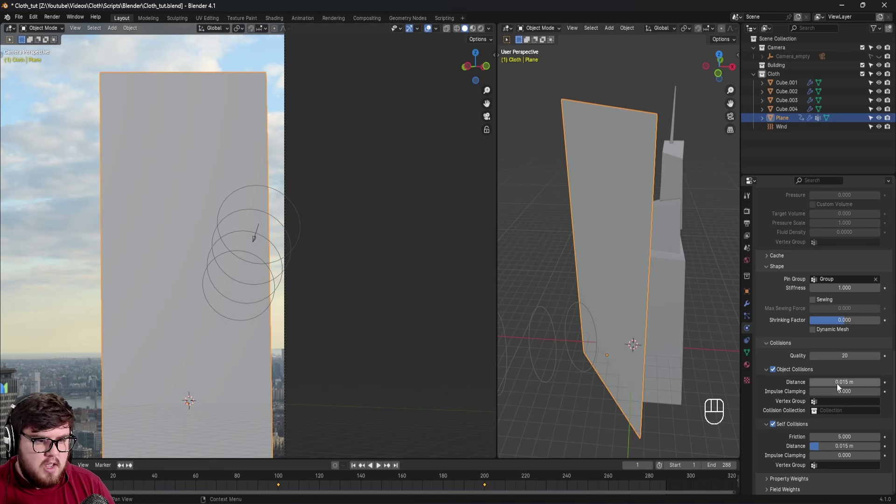
left_click_drag(831, 383, 874, 384)
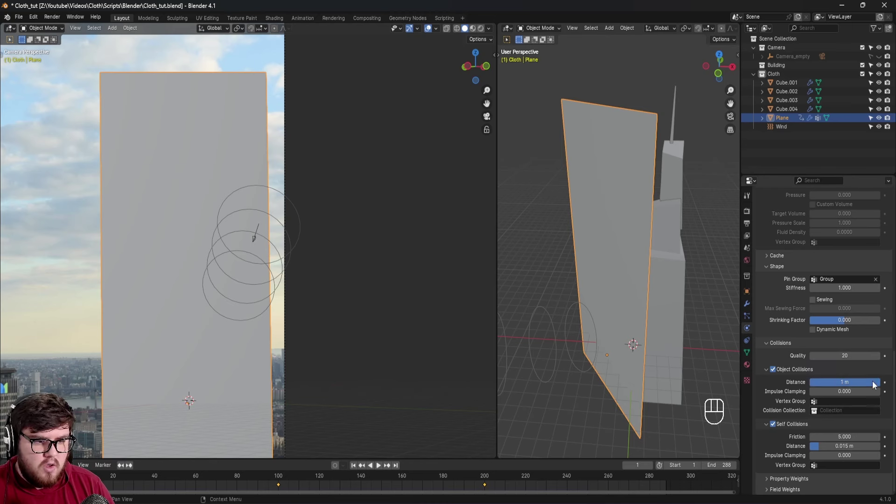
key("ctrl+s")
Inspect the building part Cube.001 and play the simulation to check the cloth against it up to about frame 58.
middle_click_drag(687, 265, 614, 293)
scroll(615, 293, "up", 5)
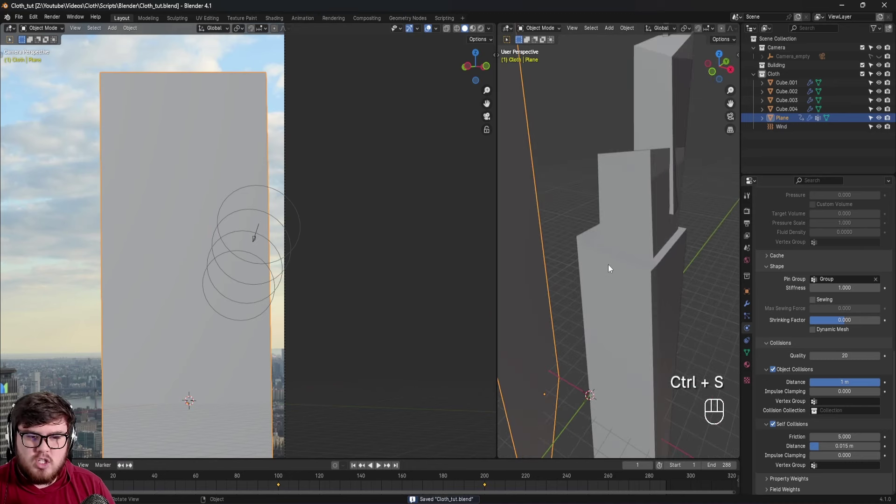
left_click(593, 256)
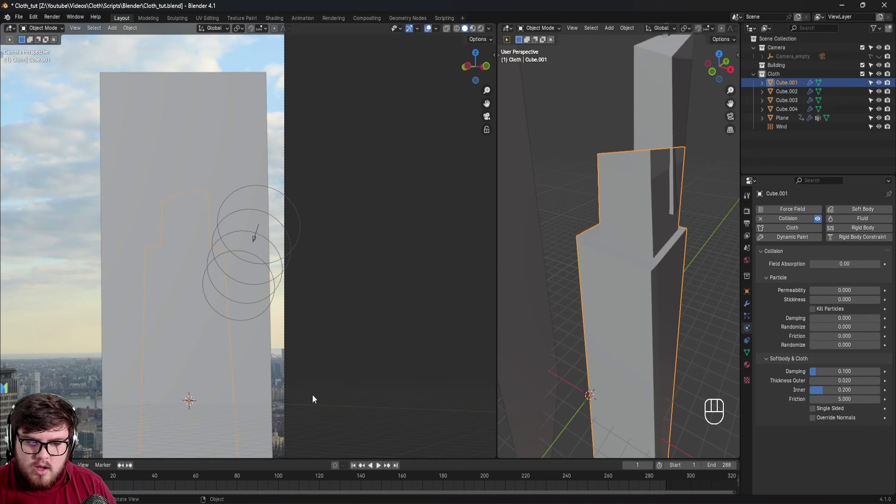
key("space")
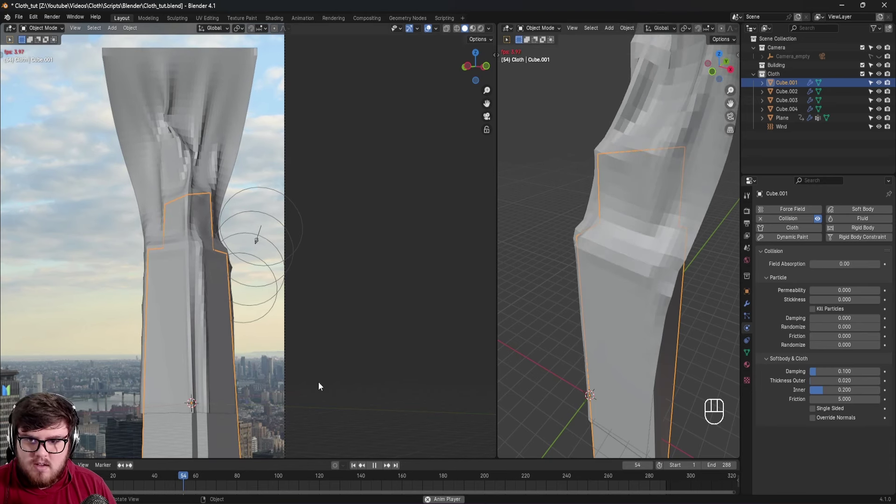
key("space")
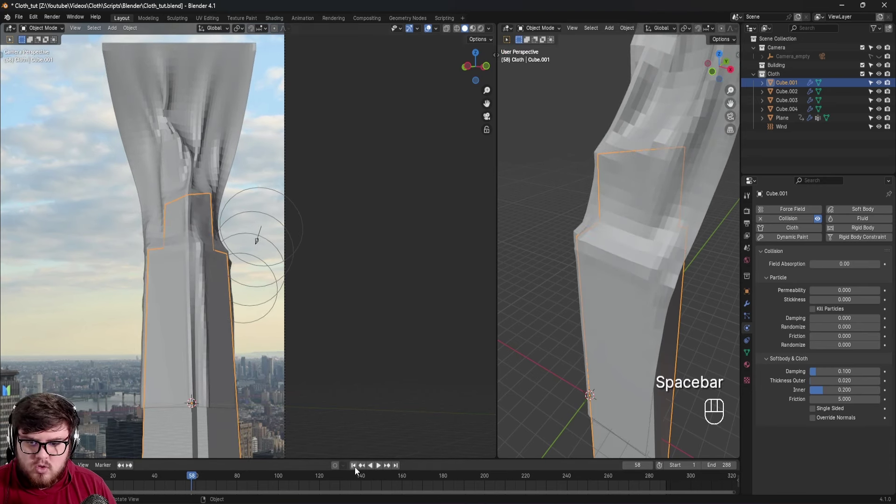
Select the cloth plane and add a level 2 Subdivision modifier after its Cloth modifier.
left_click(211, 147)
scroll(203, 156, "up", 3)
scroll(229, 231, "down", 1)
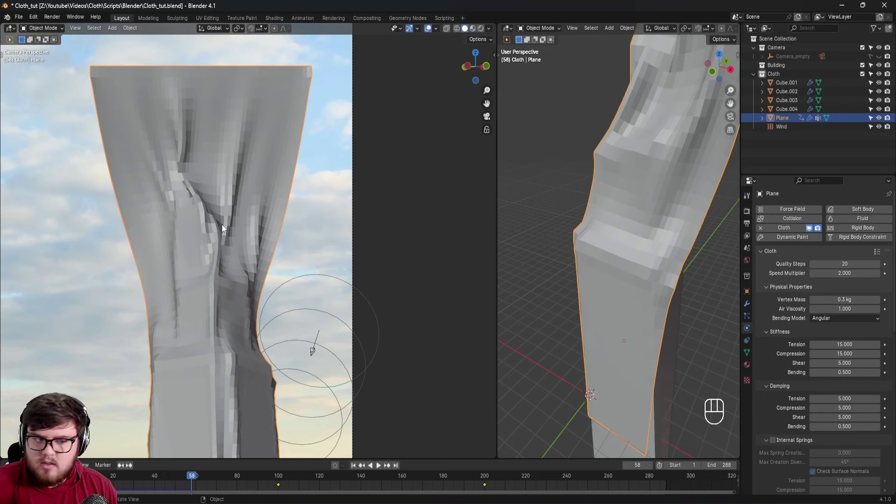
left_click(746, 304)
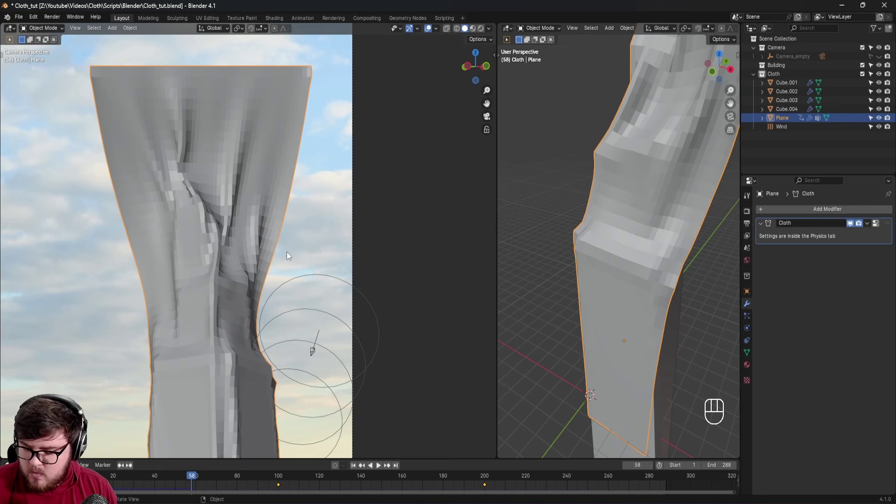
key("ctrl")
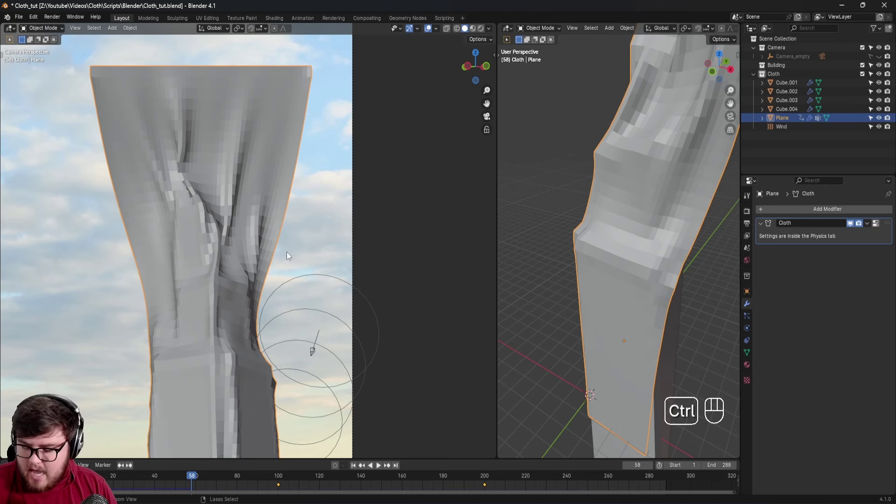
key("ctrl+2")
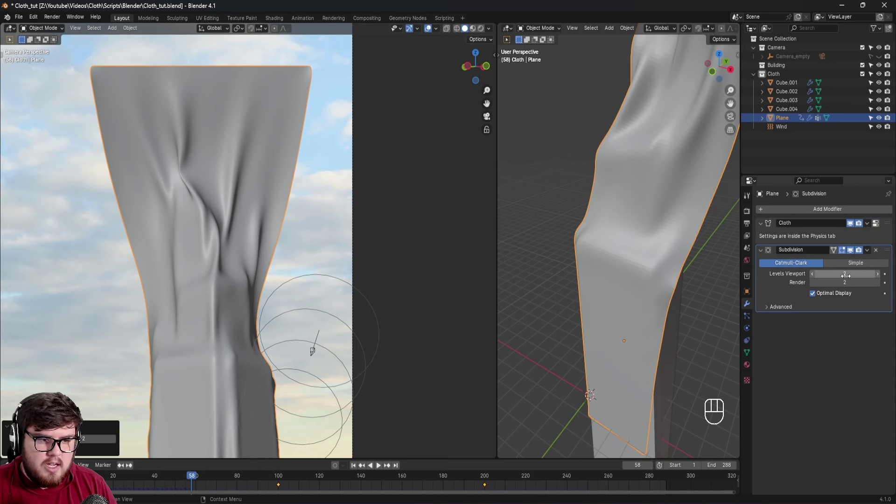
Apply Shade Smooth to the cloth plane and inspect its folds up close.
right_click(217, 144)
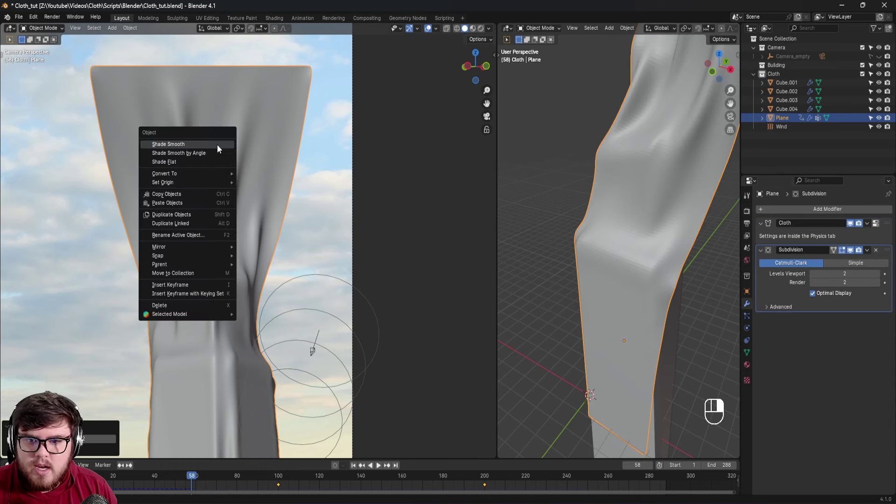
left_click(198, 143)
scroll(150, 176, "up", 5)
scroll(151, 175, "down", 5)
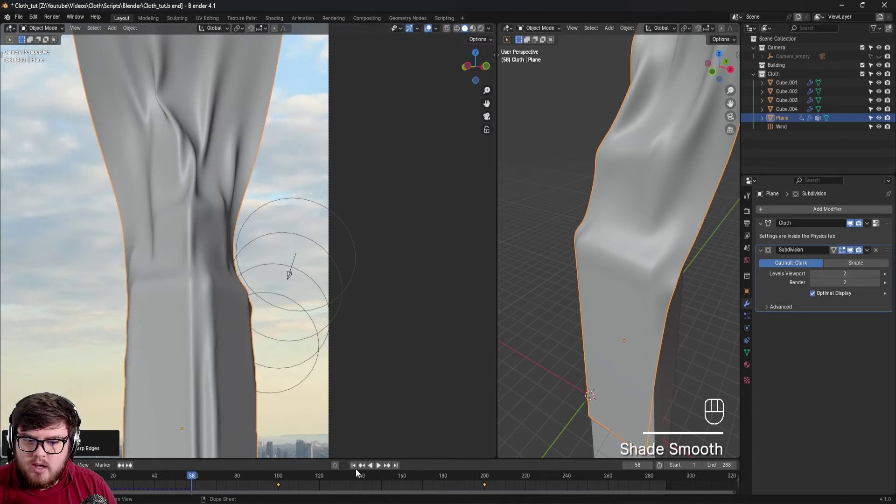
Replay the smoothed cloth simulation from frame 1 in the camera view and save the file.
left_click(353, 465)
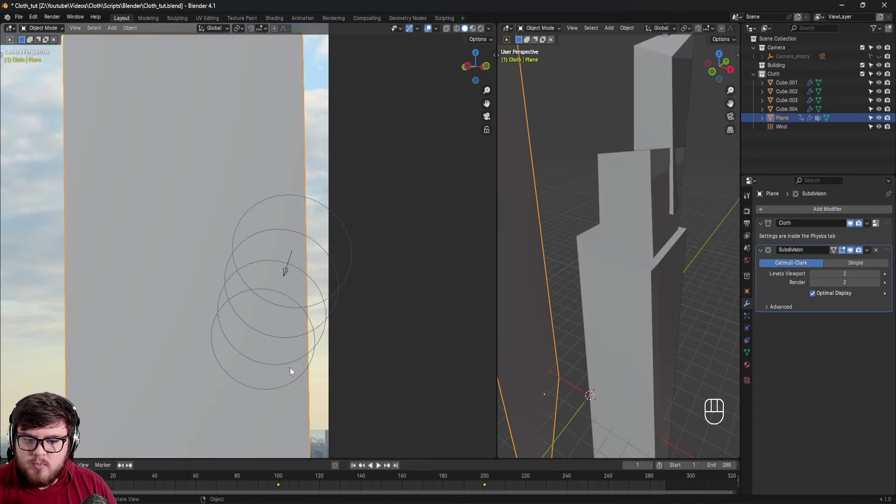
key("space")
middle_click_drag(265, 343, 261, 295, "shift")
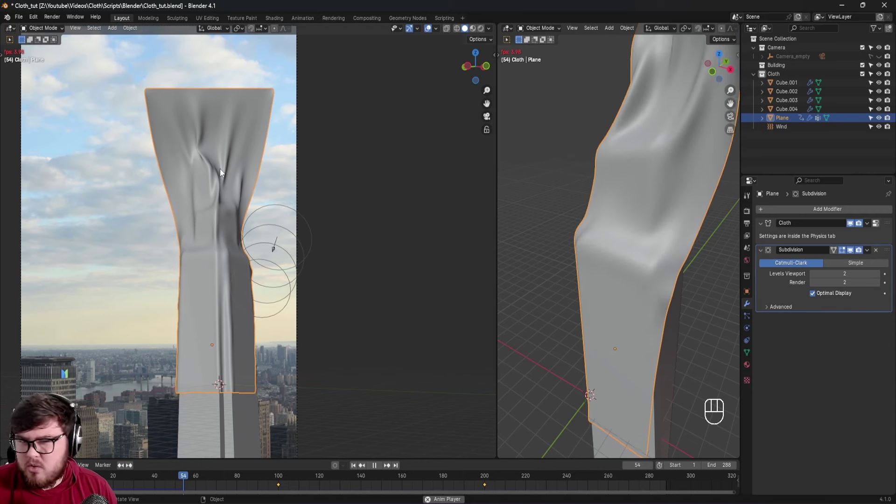
key("space")
key("ctrl+s")
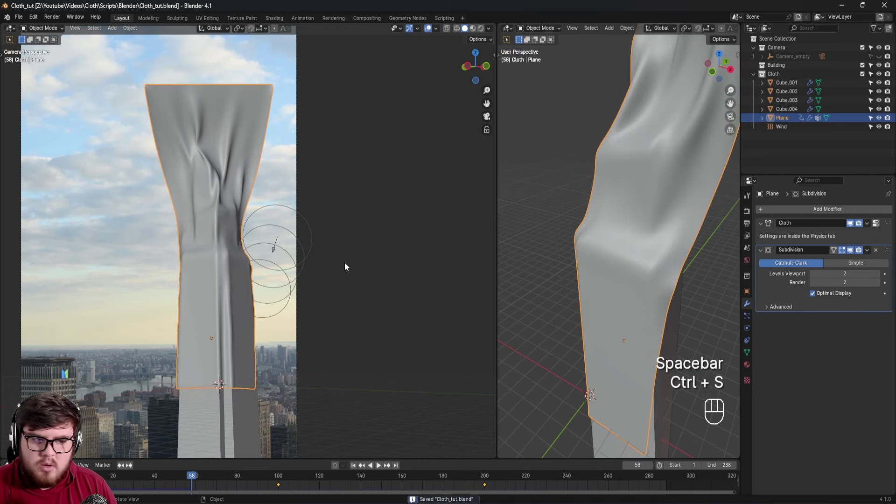
Bake the cloth plane's simulation cache over frames 1 to 250.
left_click(747, 329)
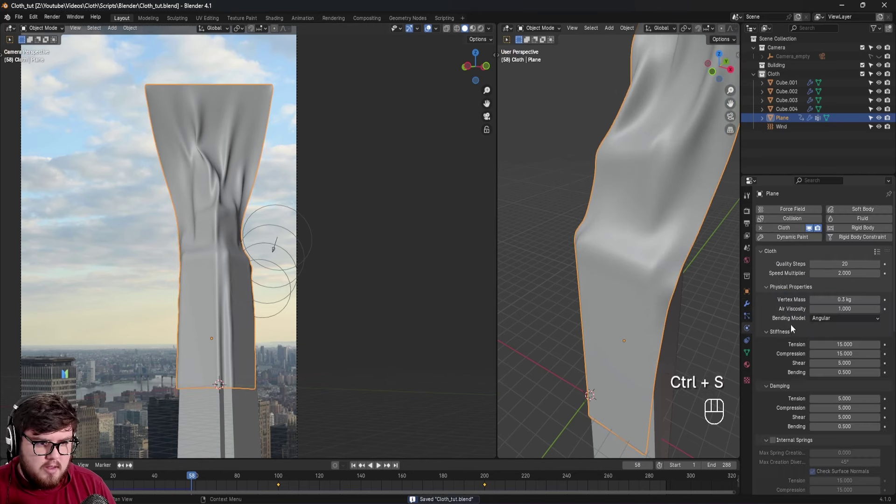
scroll(778, 329, "down", 5)
scroll(778, 328, "down", 7)
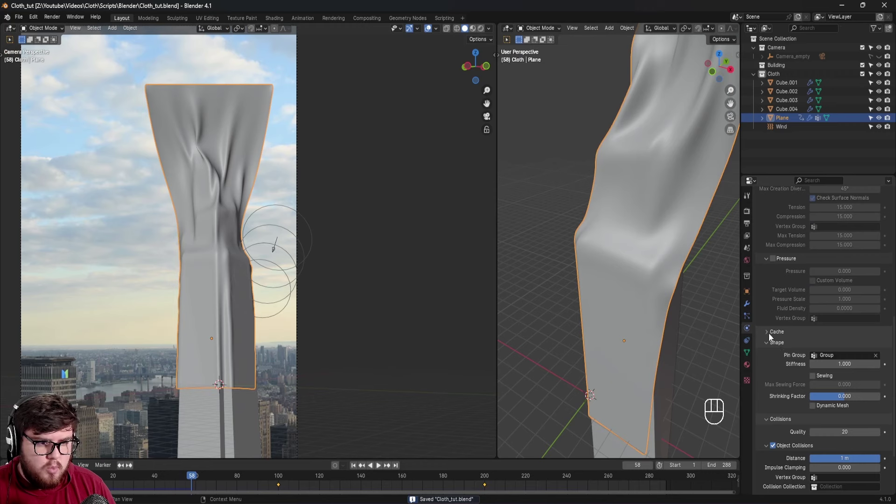
left_click(769, 332)
scroll(783, 334, "down", 2)
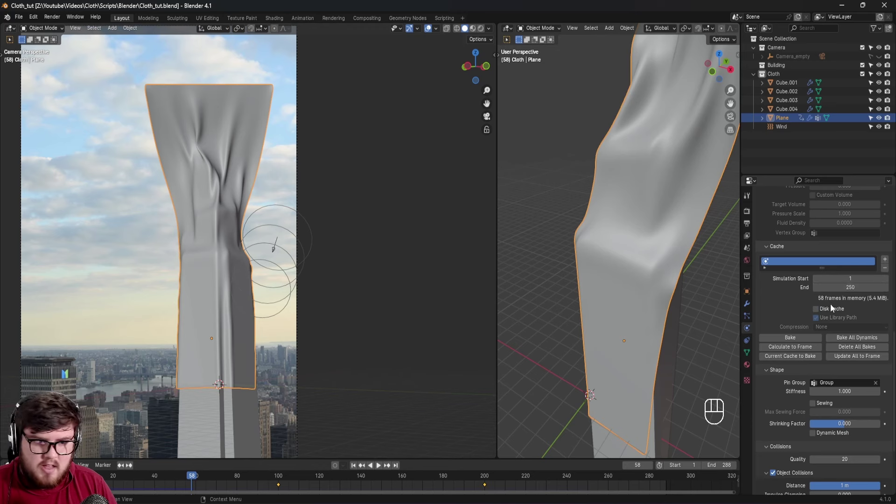
left_click(801, 337)
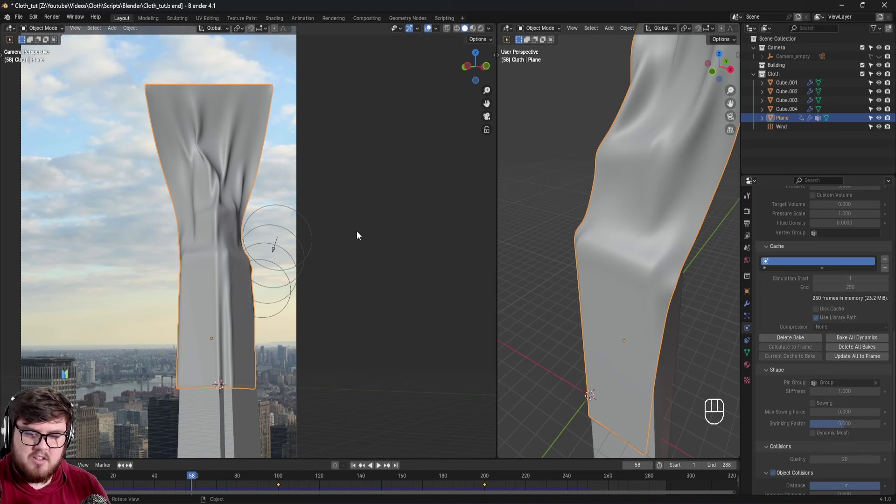
Play and scrub the baked cloth animation up to frame 163, checking how it slides off the building in the camera view.
key("space")
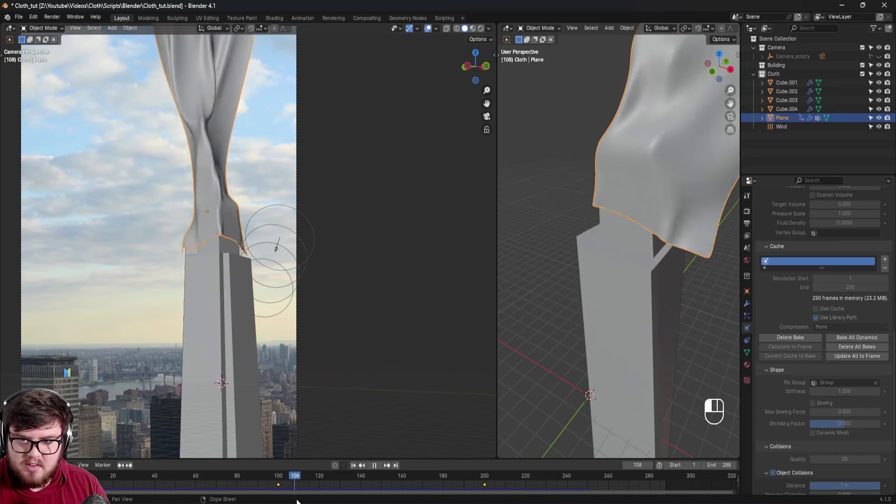
left_click_drag(330, 500, 325, 476)
scroll(169, 117, "up", 5)
scroll(247, 273, "down", 1)
middle_click_drag(256, 279, 318, 201, "shift")
left_click_drag(340, 477, 409, 476)
scroll(272, 229, "down", 4)
middle_click_drag(275, 237, 256, 209, "shift")
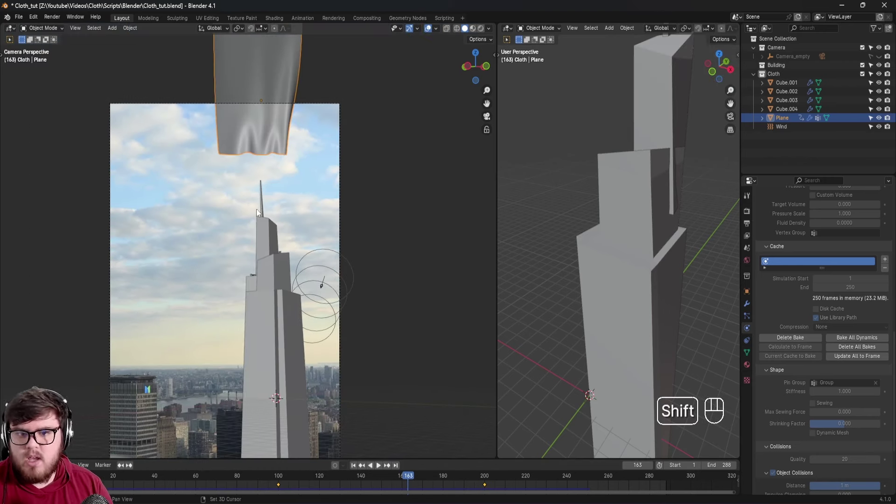
Find the frame where the cloth's lower edge has fully left the top of the camera frame.
key("space")
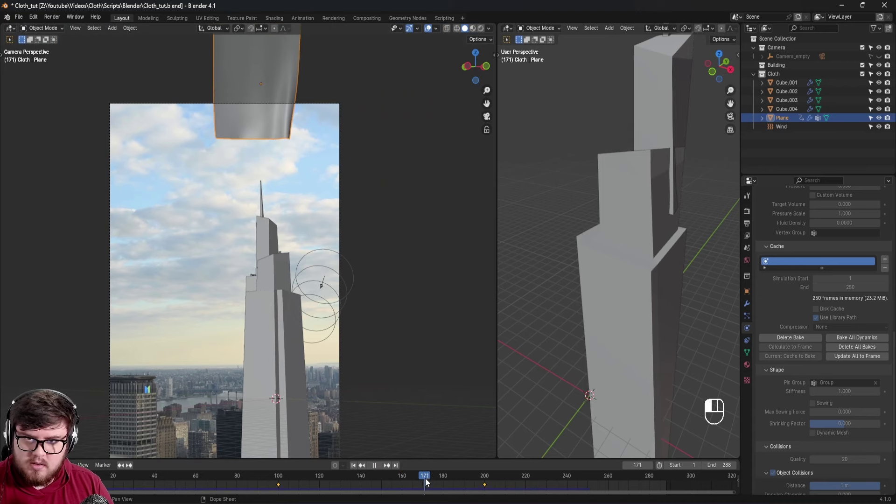
key("space")
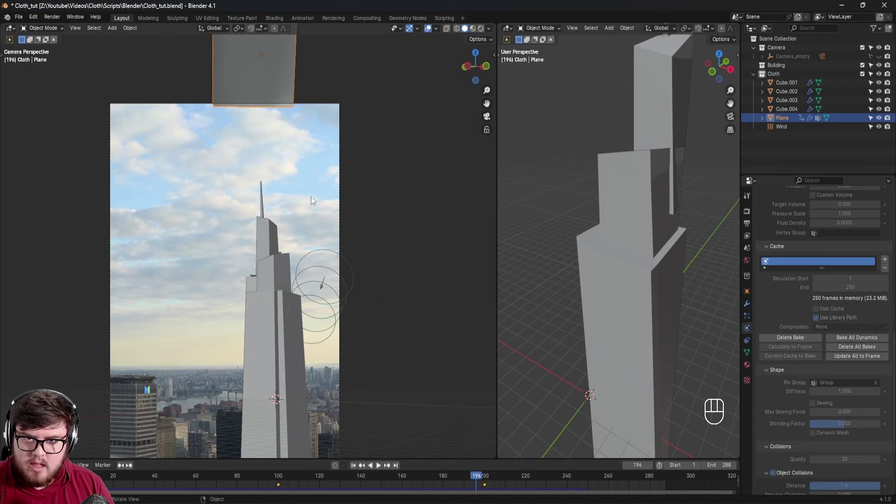
scroll(284, 149, "up", 6)
middle_click_drag(260, 105, 297, 175, "shift")
scroll(273, 155, "up", 3)
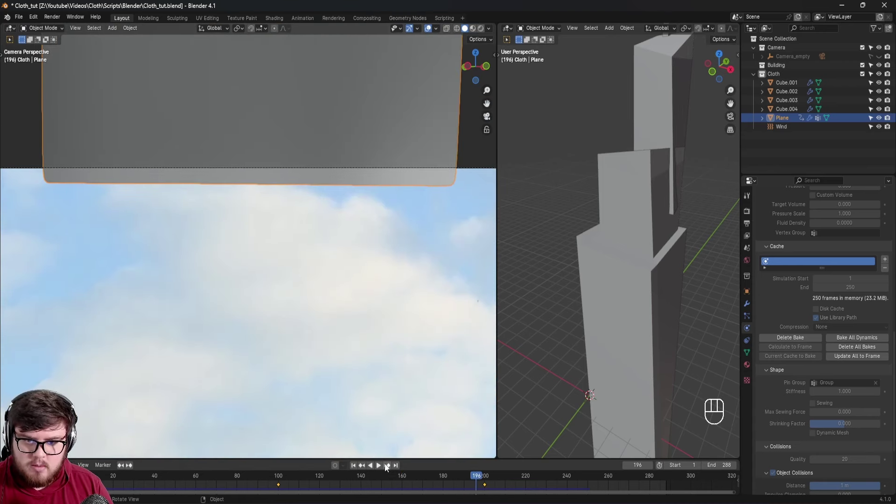
key("space")
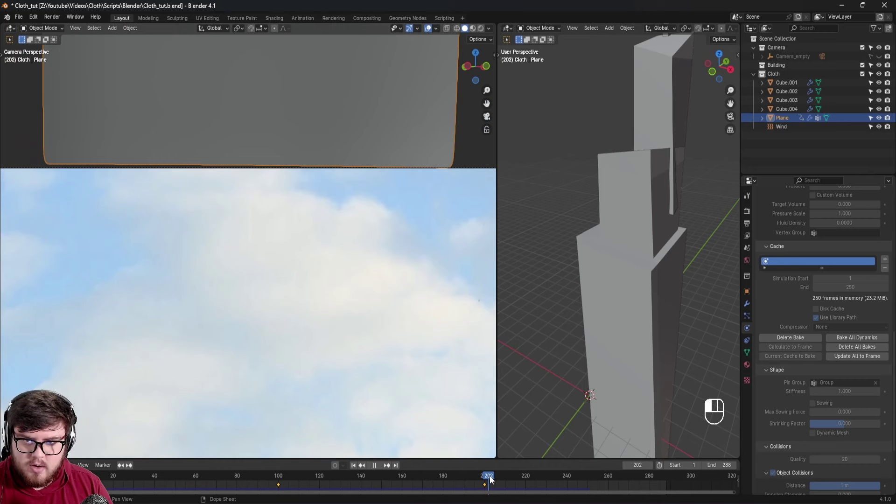
key("space")
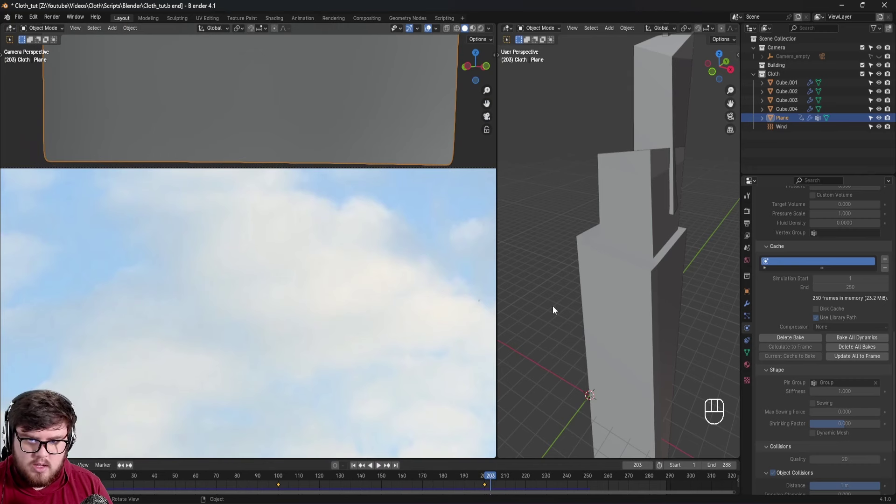
Set the scene's end frame to 203, bring the building back into view, and save the file.
left_click(713, 466)
type("203")
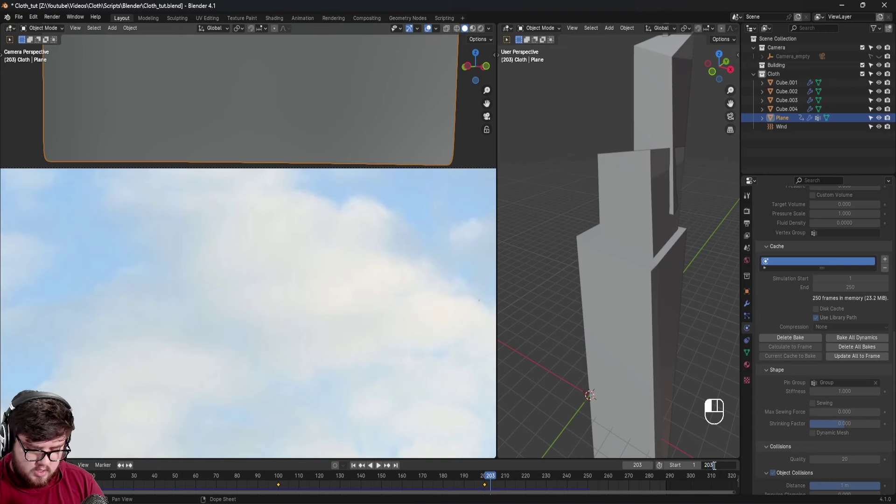
key("Return")
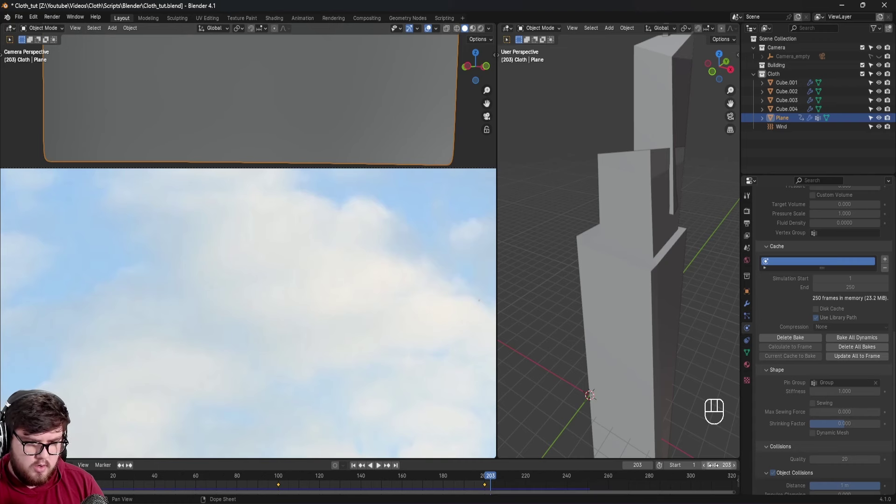
left_click(544, 477)
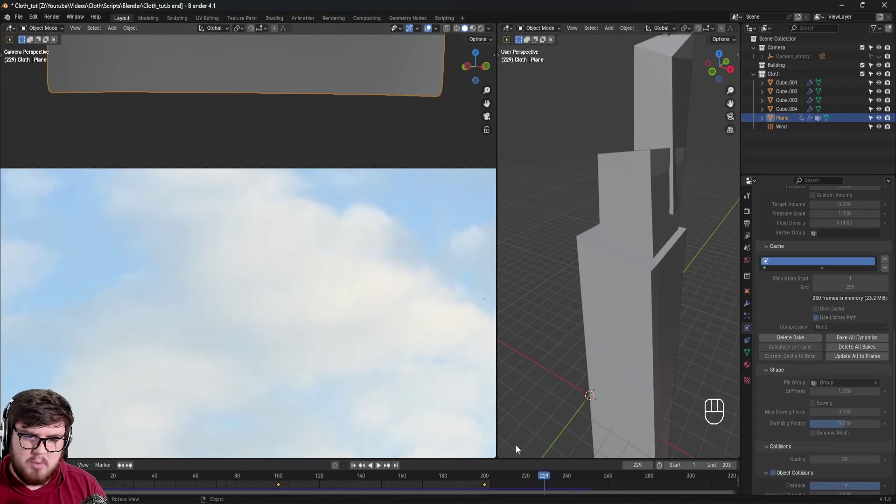
scroll(375, 308, "down", 8)
middle_click_drag(380, 374, 362, 141, "shift")
scroll(363, 141, "up", 2)
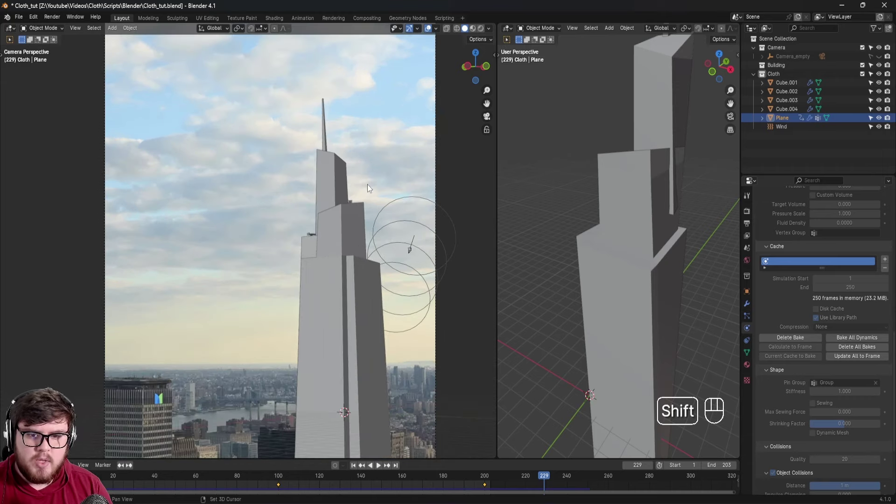
middle_click_drag(368, 183, 363, 175, "shift")
key("ctrl+s")
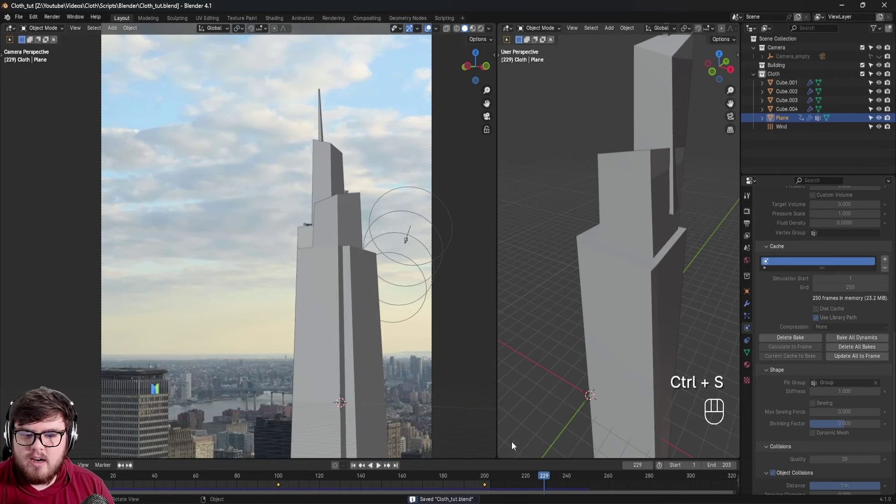
Return the animation to frame 1 and switch the camera view to rendered shading with the whole cloth plane in view.
left_click(356, 468)
middle_click_drag(337, 354, 318, 285, "shift")
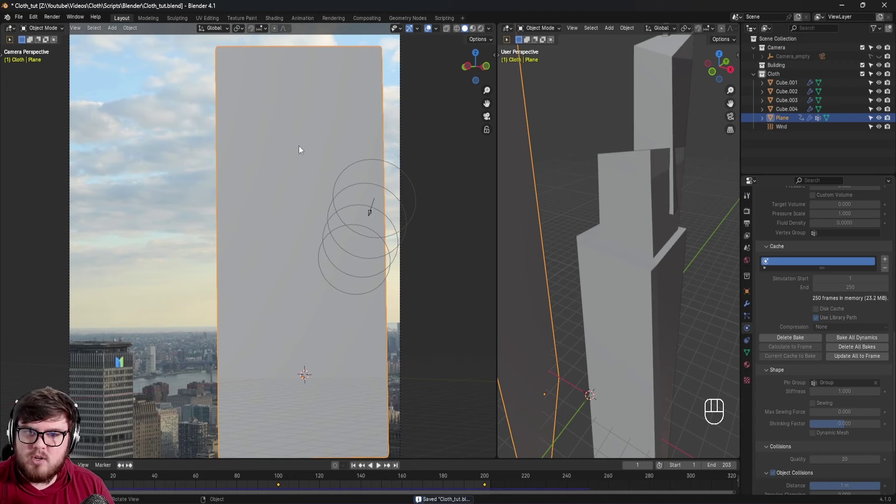
key("z")
left_click(277, 247)
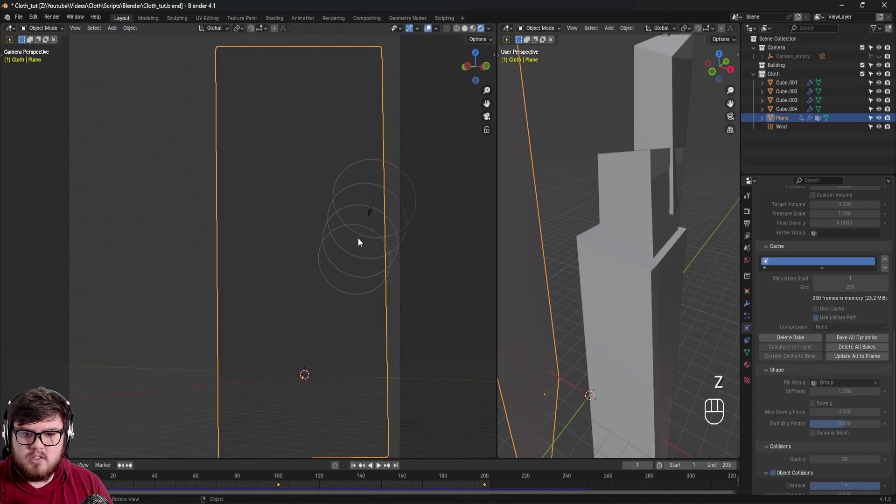
scroll(355, 240, "down", 2)
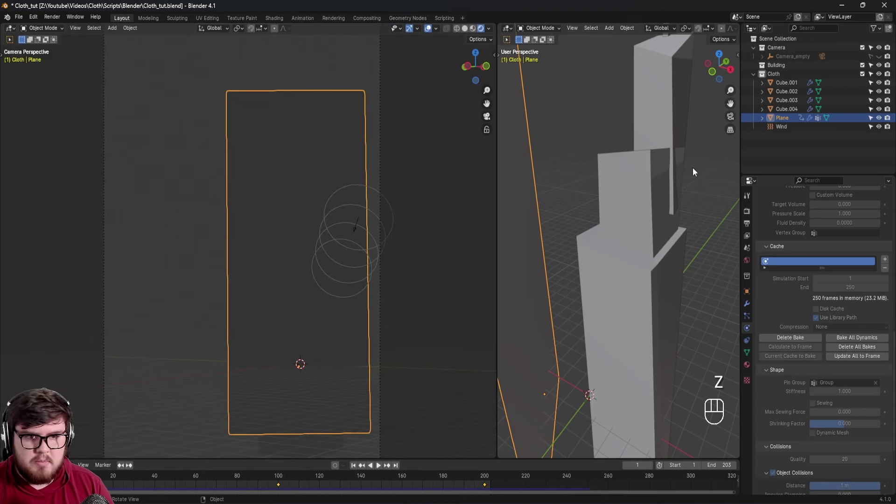
Set the scene's render engine to Cycles with GPU Compute as the device.
left_click(747, 211)
left_click(852, 209)
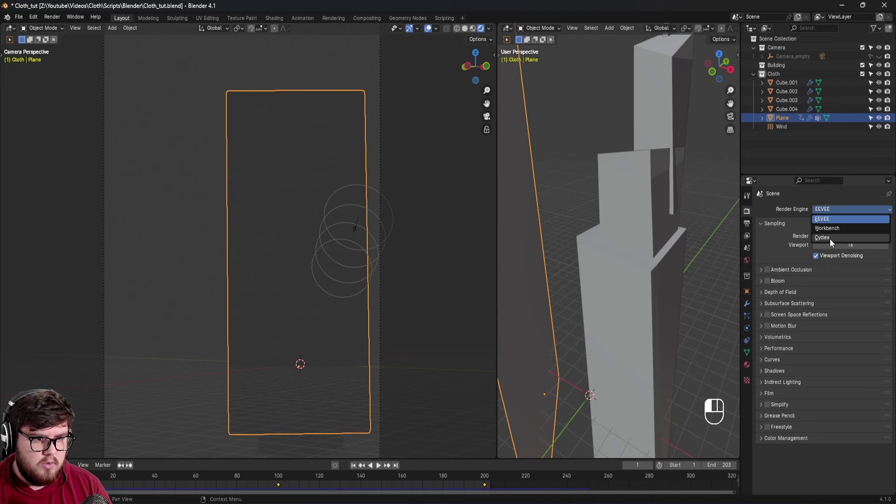
left_click(830, 238)
left_click(829, 232)
left_click(831, 249)
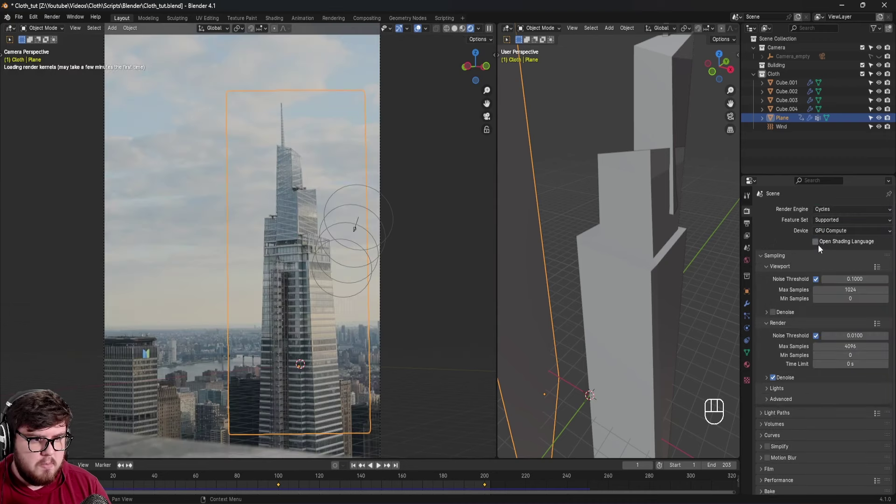
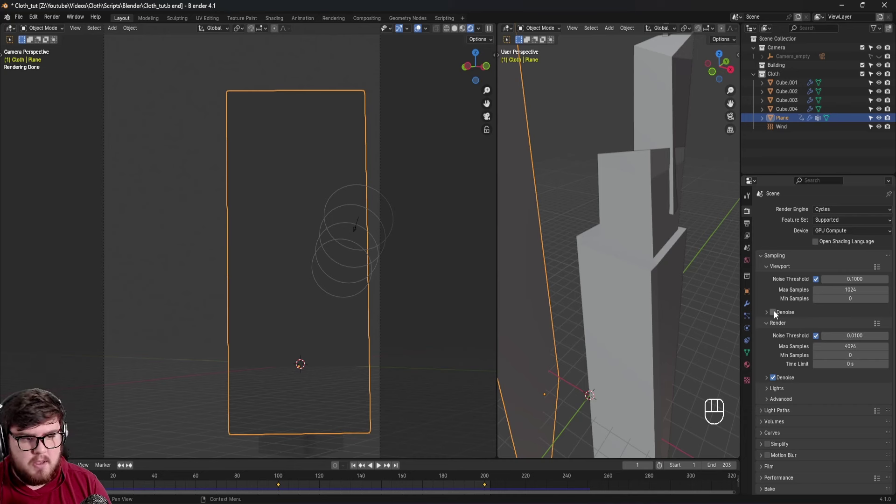
Enable viewport denoising and set the final render's noise threshold to 0.04.
left_click(774, 311)
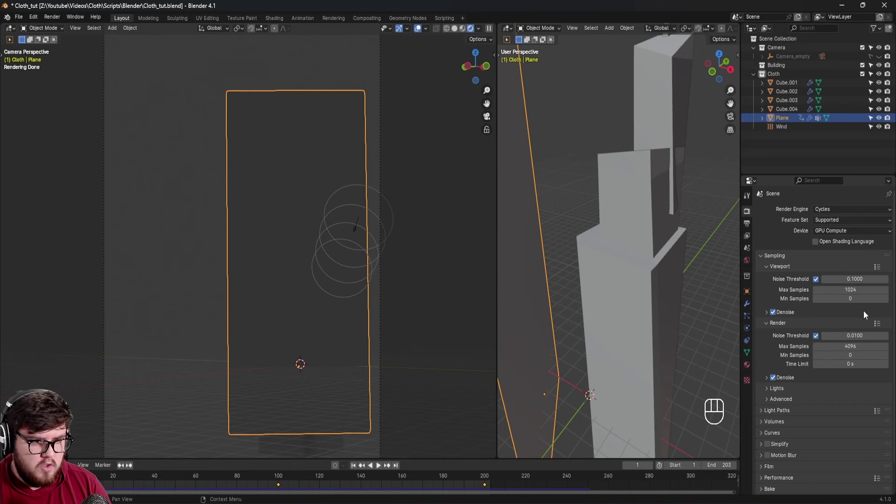
left_click(854, 336)
left_click(853, 339)
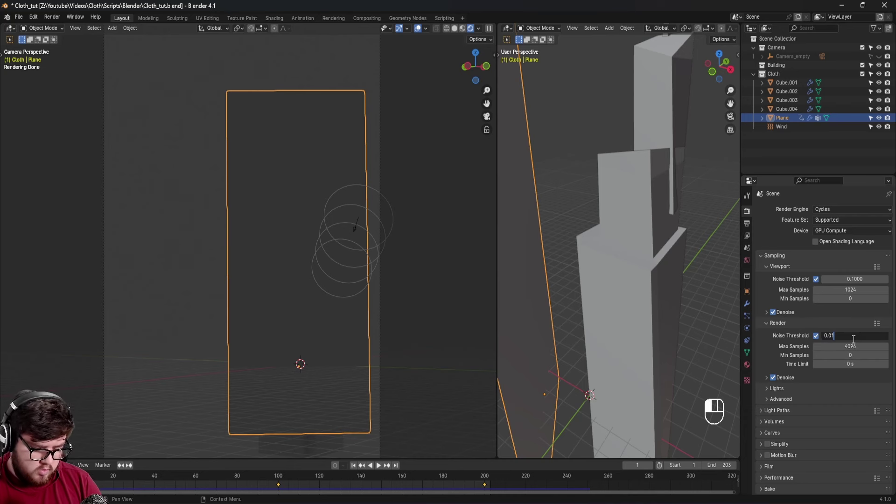
type("*4")
key("Return")
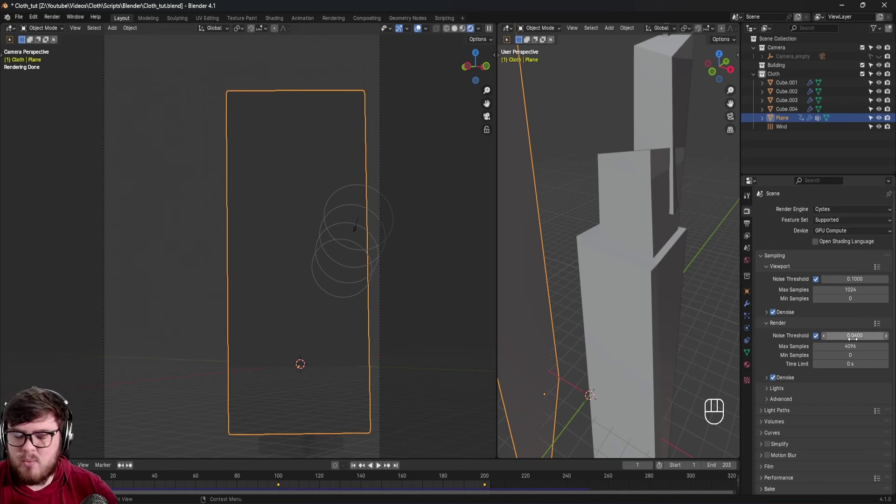
Set the final render's denoiser to OptiX.
left_click(767, 377)
left_click(846, 390)
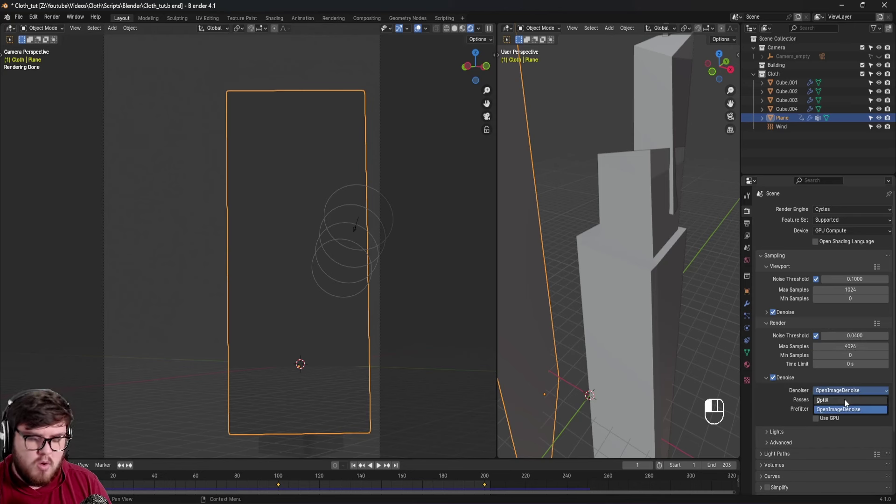
left_click(844, 400)
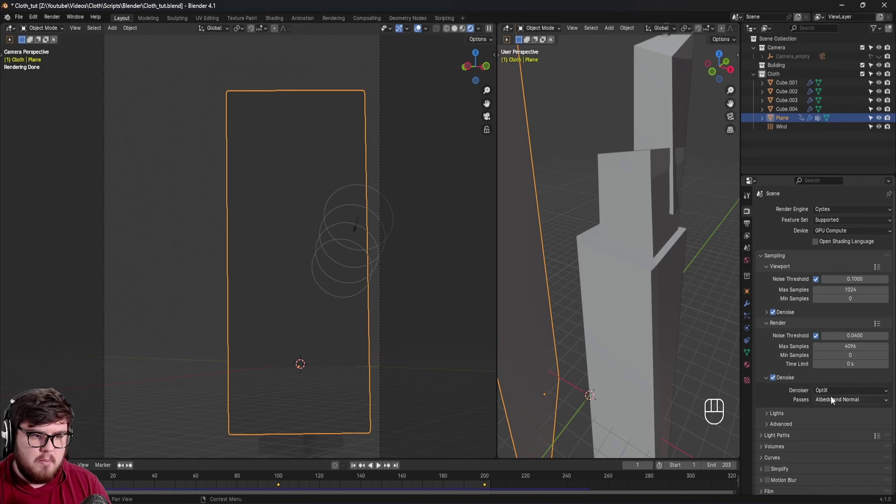
Set the final render's maximum samples to 512 and save the file.
key("ctrl+s")
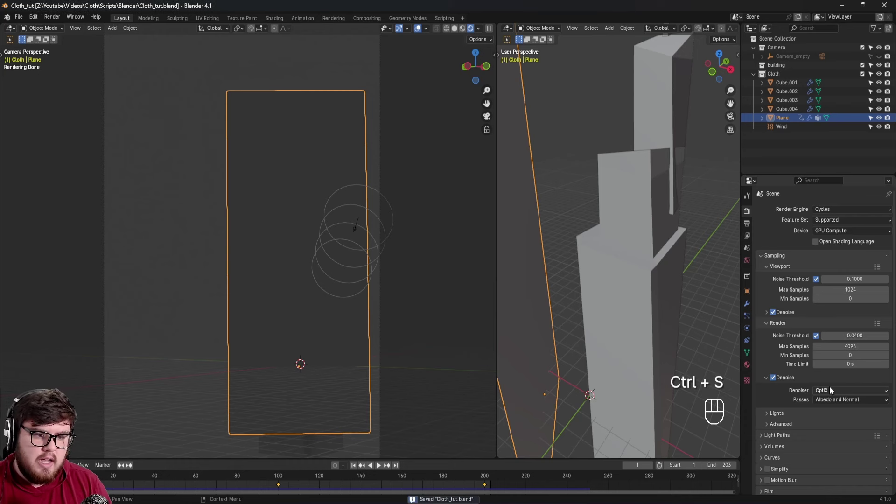
double_click(852, 346)
type("512")
key("Return")
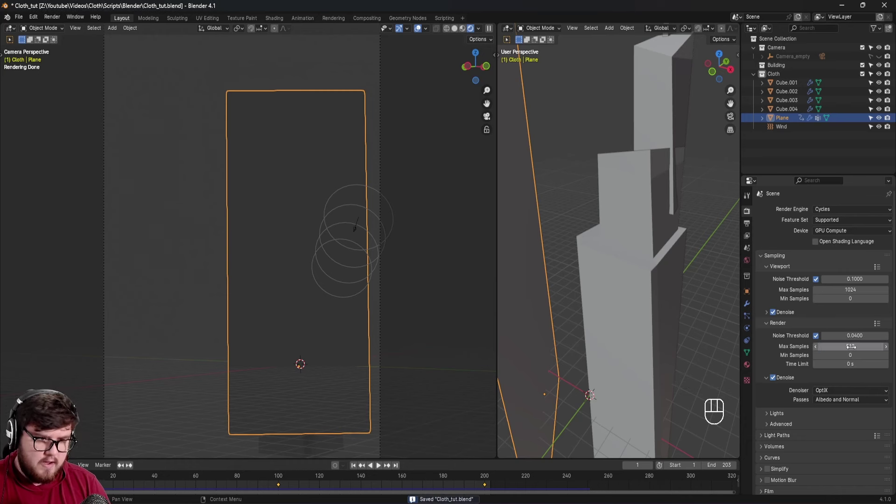
key("ctrl+s")
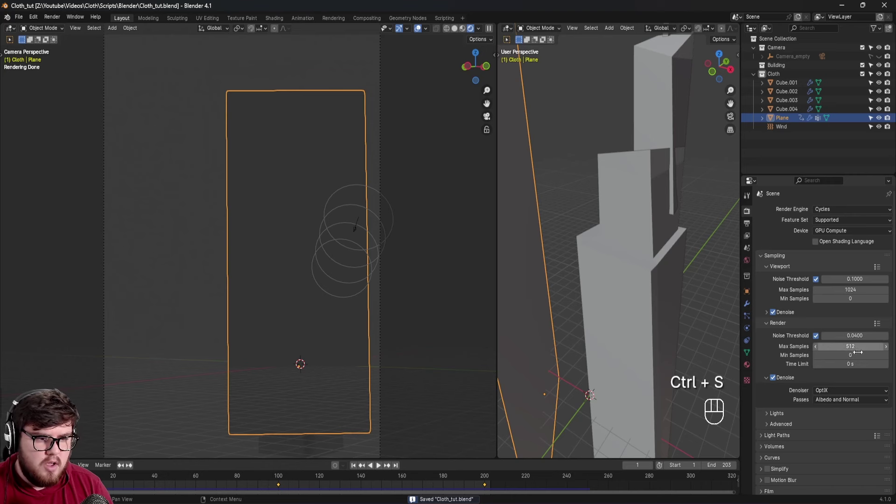
Enable Motion Blur and a transparent film background in the Cycles render settings.
middle_click_drag(446, 340, 435, 304, "shift")
scroll(786, 430, "down", 3)
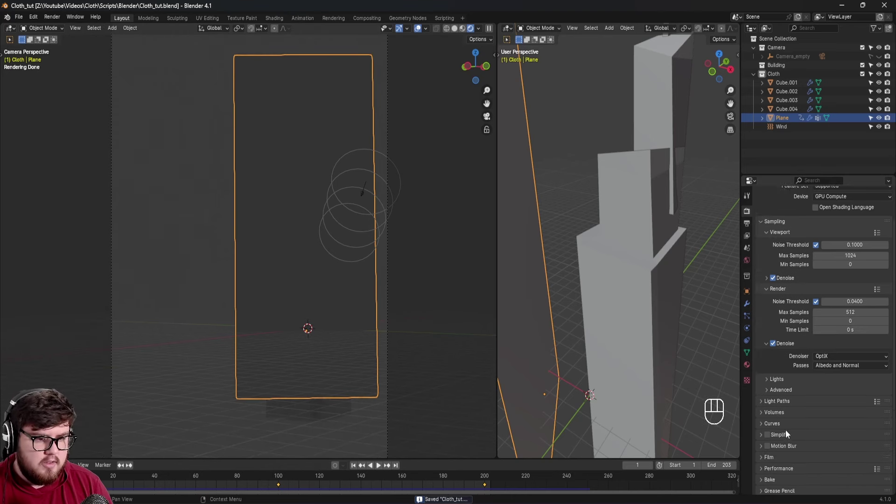
left_click(786, 421)
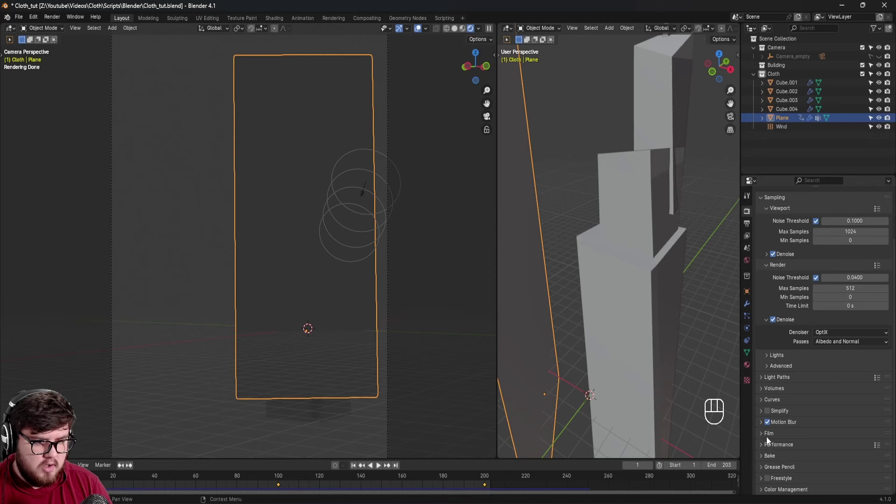
left_click(767, 434)
scroll(785, 432, "down", 4)
left_click(772, 411)
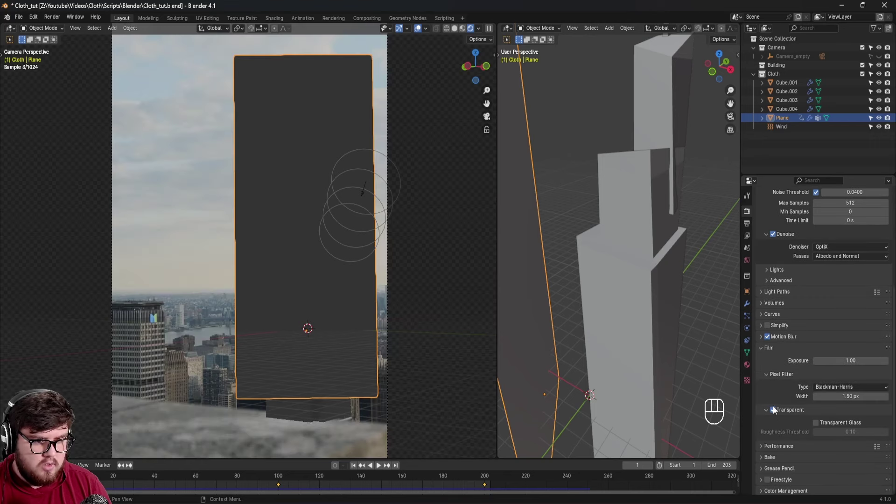
left_click(761, 348)
Play the cloth animation and stop it at frame 97, with the cloth draped over the tower.
middle_click_drag(387, 241, 244, 435, "shift")
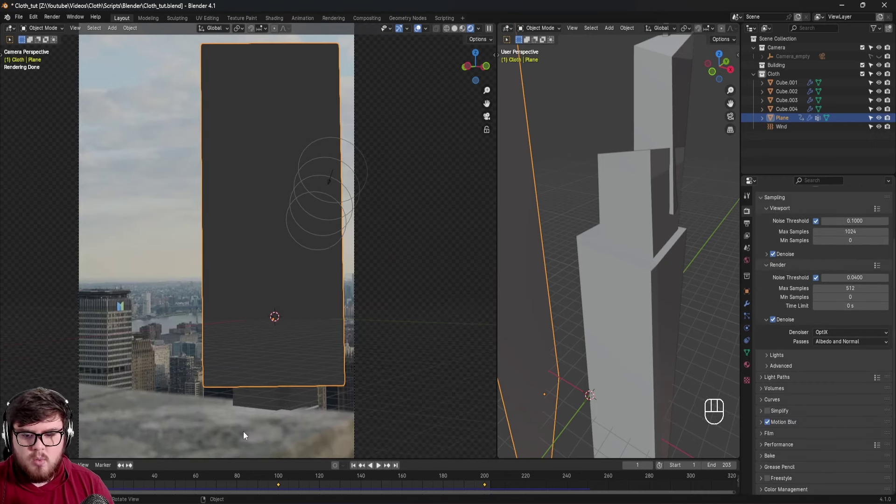
key("space")
left_click(233, 483)
key("space")
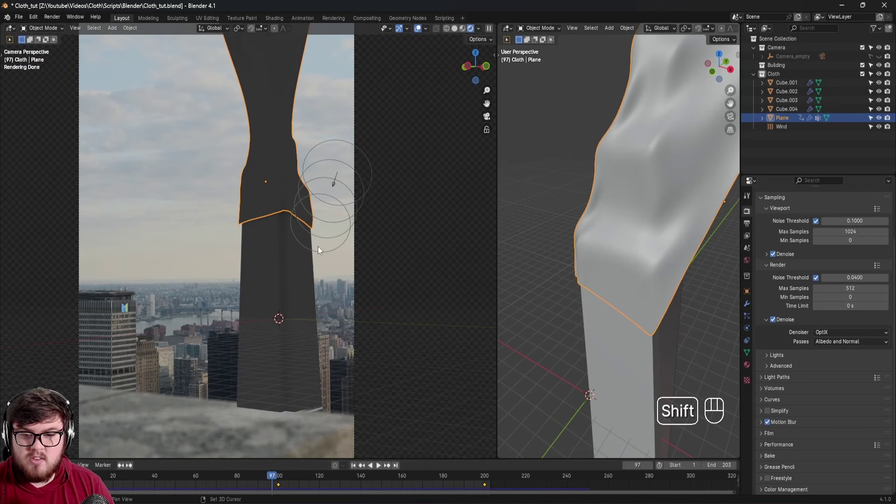
middle_click_drag(318, 246, 354, 262, "shift")
scroll(334, 283, "up", 1)
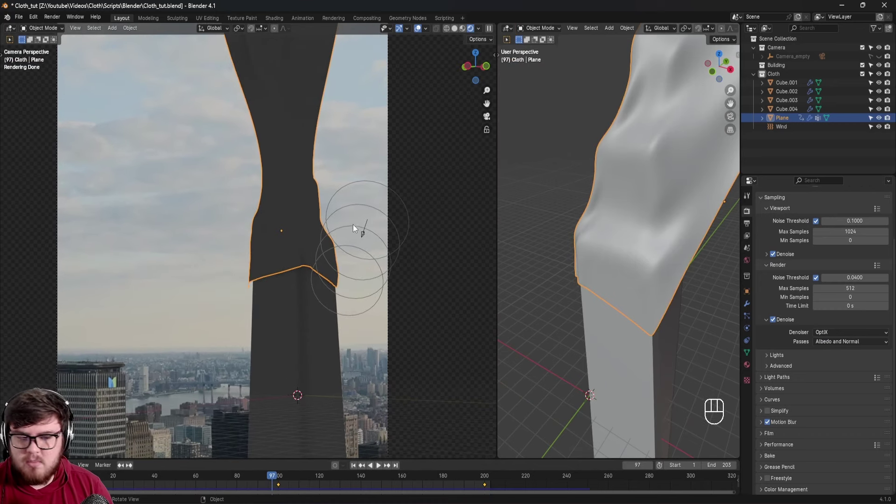
Assign an Environment Texture to the world background color.
left_click(750, 259)
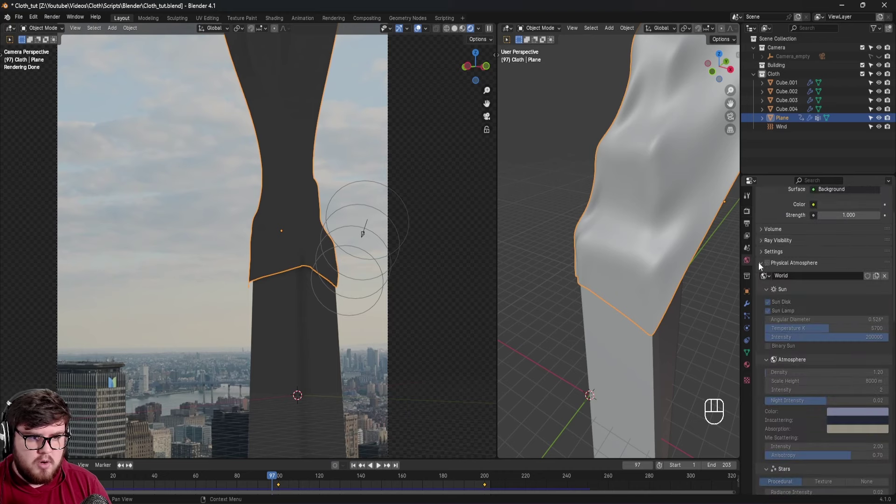
left_click(813, 263)
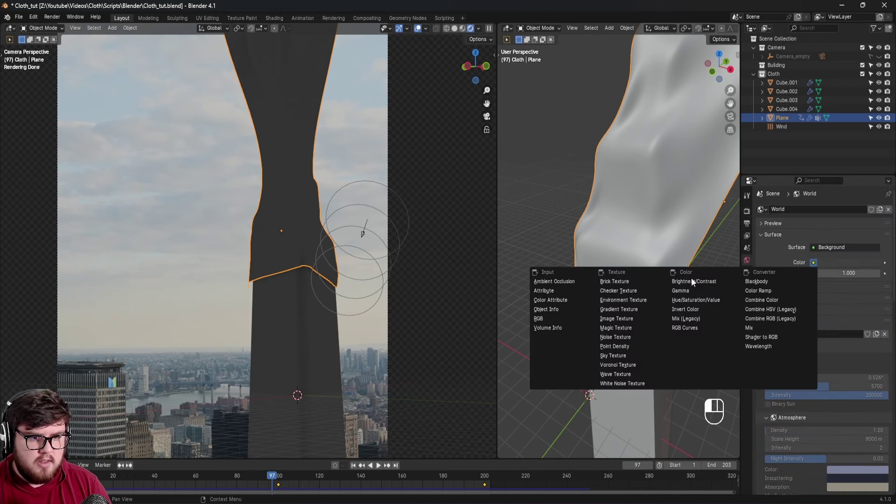
left_click(629, 298)
Load evening_road_01_puresky_4k.exr from the Assets\Images folder as the environment image and save the file.
left_click(861, 274)
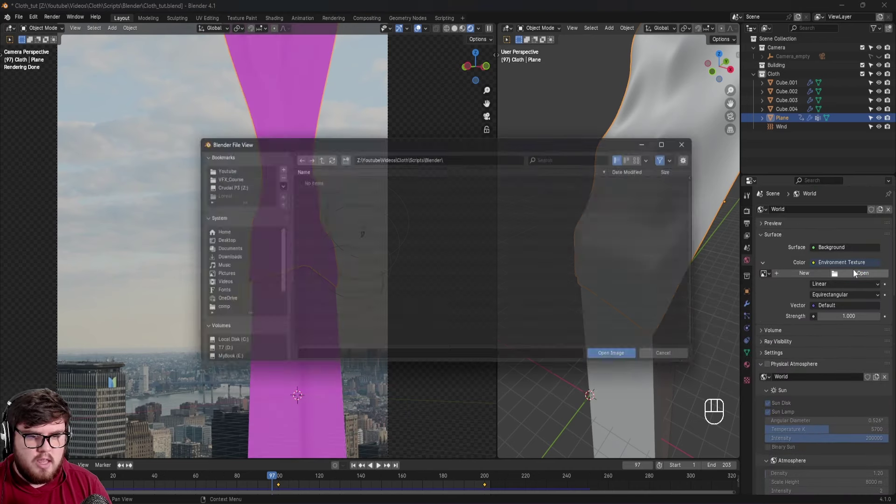
left_click(252, 185)
key("BackSpace")
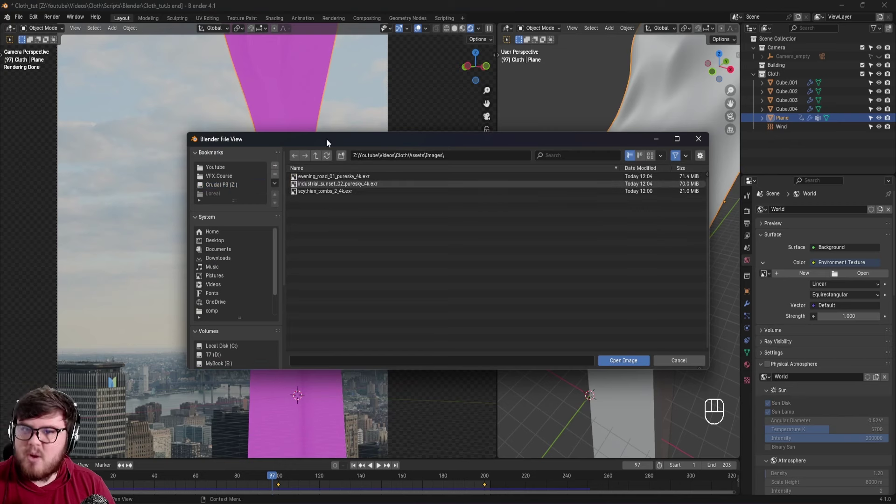
left_click_drag(326, 138, 388, 136)
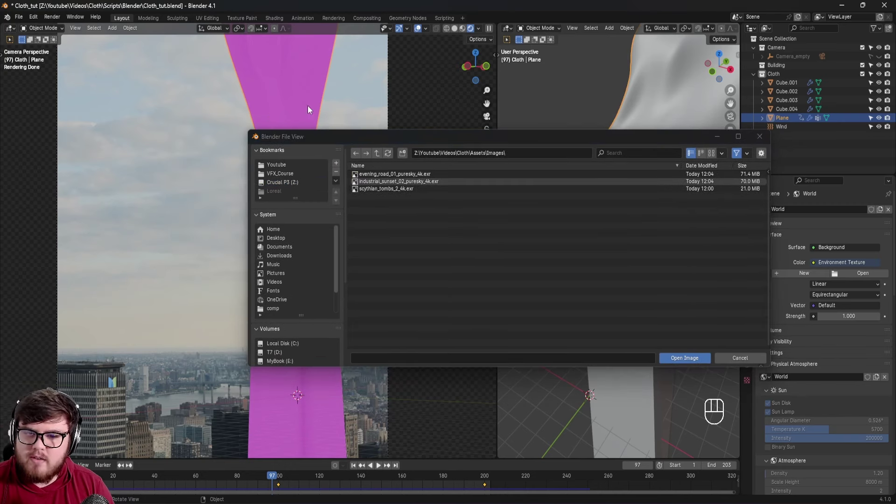
left_click(376, 173)
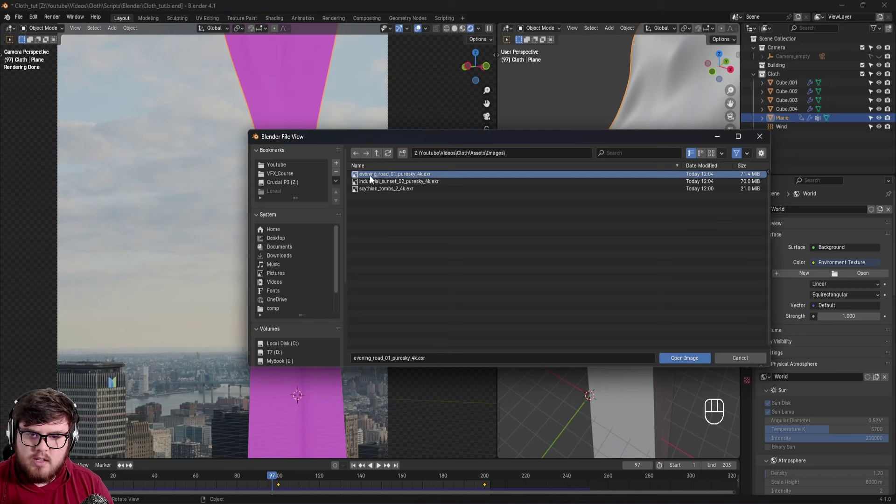
left_click(685, 358)
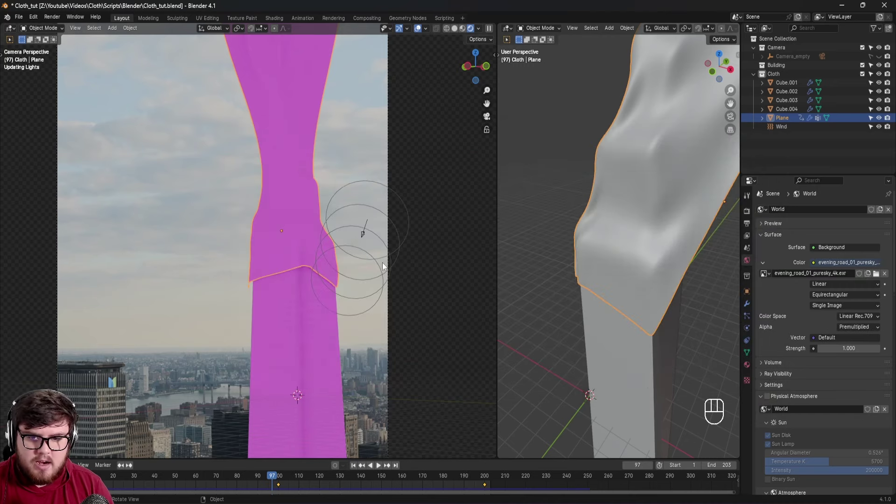
middle_click_drag(366, 242, 304, 281, "shift")
key("ctrl+s")
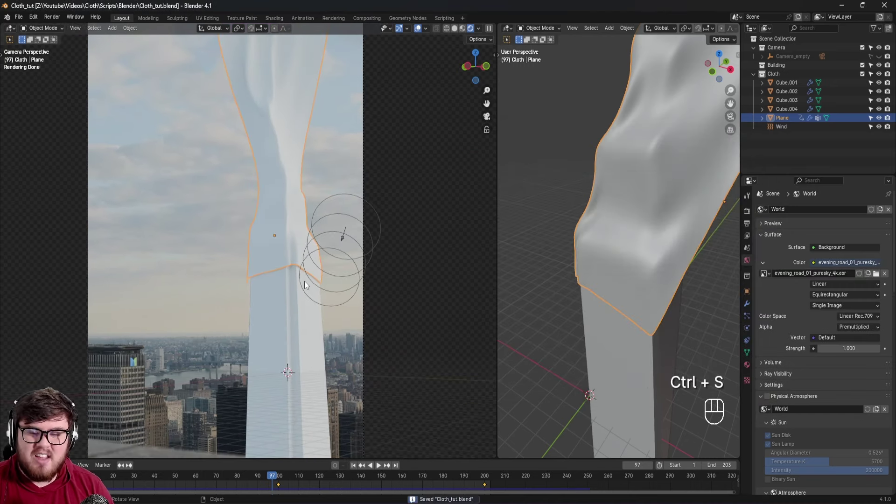
Examine how the sky image lights the cloth and tower in the camera view, and save the file.
scroll(281, 345, "up", 2)
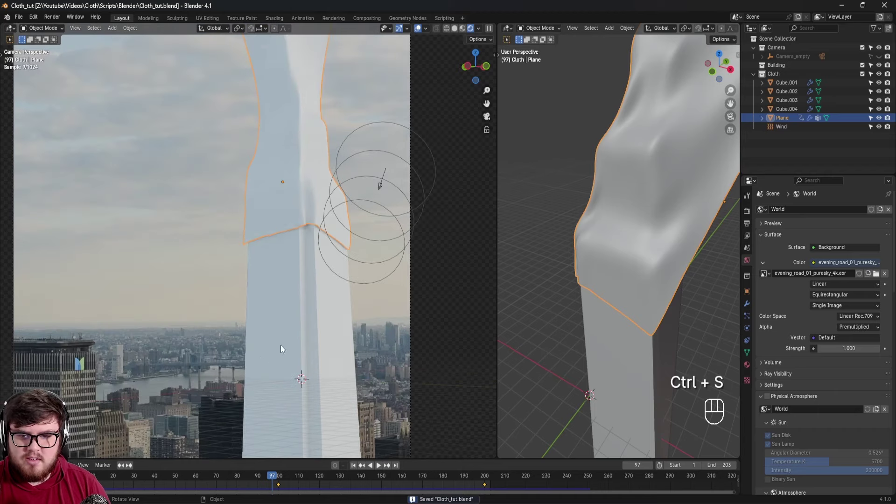
scroll(308, 220, "down", 2)
middle_click_drag(314, 229, 293, 235, "shift")
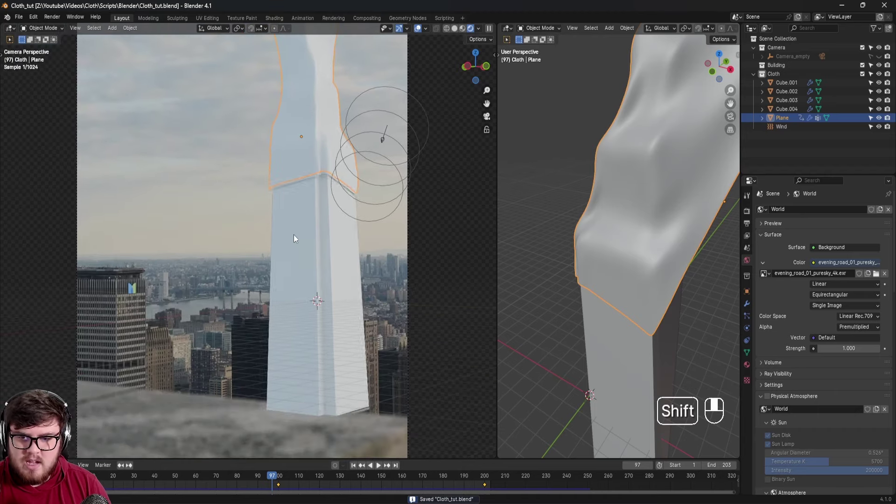
scroll(111, 297, "up", 2)
middle_click_drag(352, 214, 283, 153, "shift")
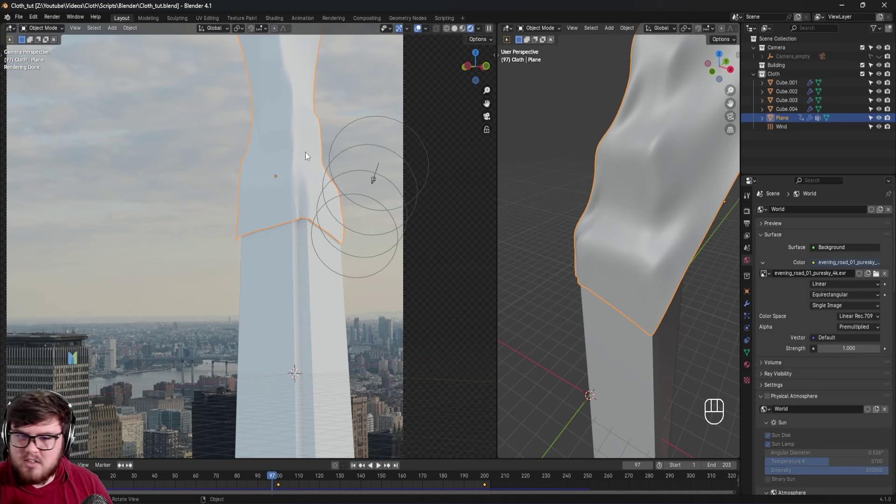
middle_click_drag(305, 152, 320, 206, "shift")
key("ctrl+s")
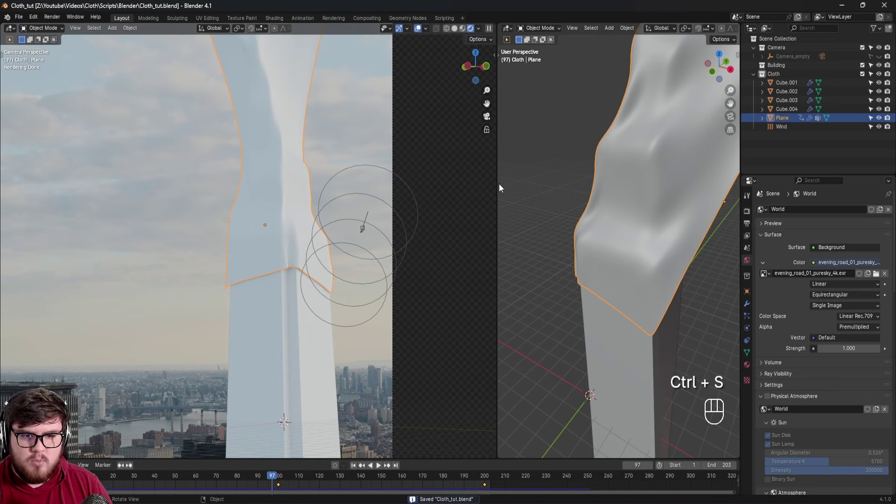
Widen the second 3D viewport and change it to the Shader Editor.
left_click_drag(497, 183, 436, 140)
left_click(469, 29)
left_click(448, 28)
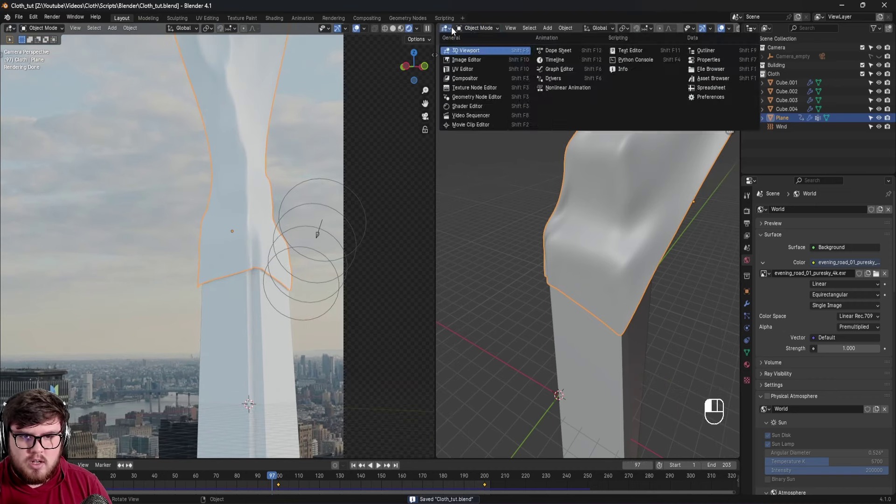
left_click(446, 31)
left_click(447, 30)
left_click(458, 107)
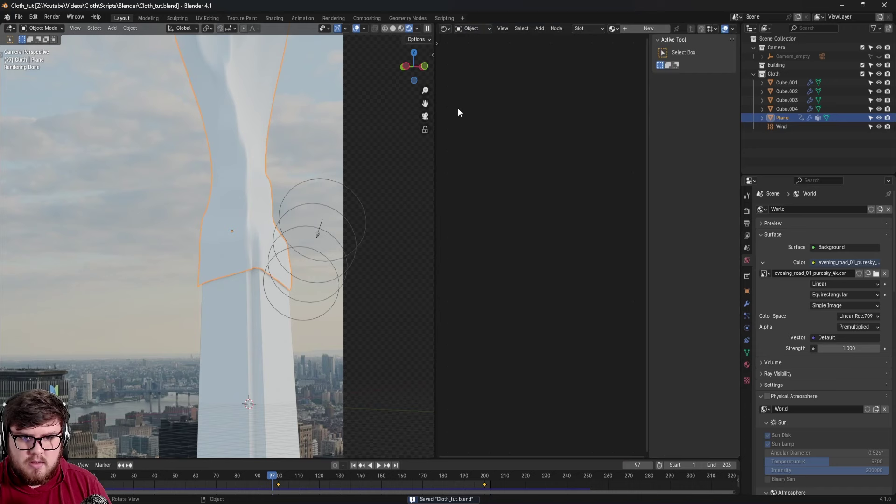
Show the World shader nodes in the Shader Editor and hide its sidebar.
left_click(486, 29)
left_click(481, 52)
middle_click_drag(500, 77, 518, 157)
key("n")
scroll(594, 153, "up", 2)
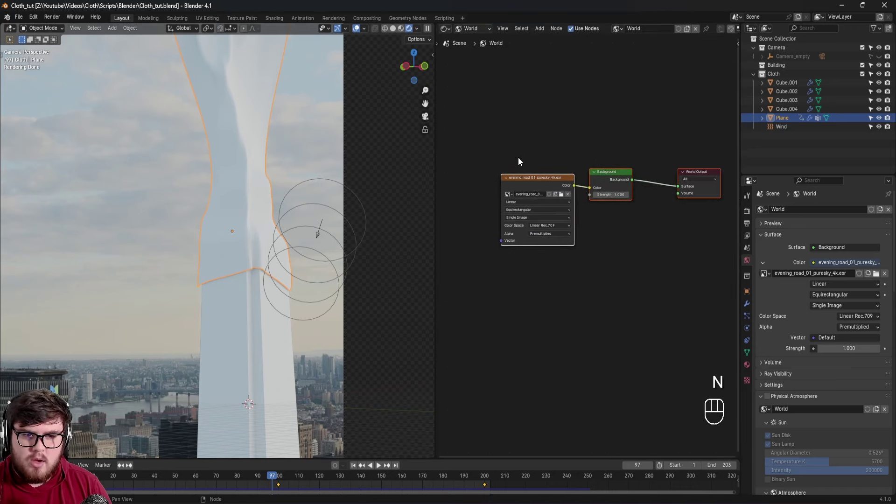
Add Mapping and Texture Coordinate nodes to the environment texture and rotate the mapping about 30.2° on Z.
left_click(528, 179)
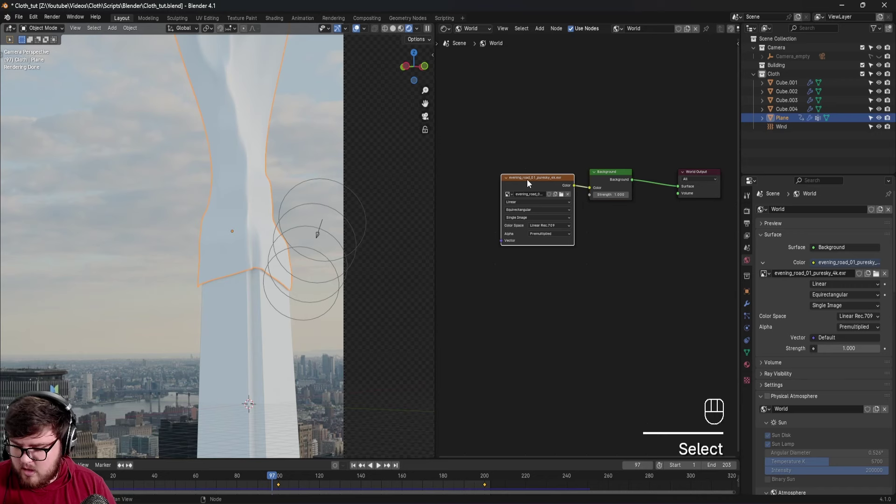
key("ctrl+t")
scroll(592, 200, "up", 3)
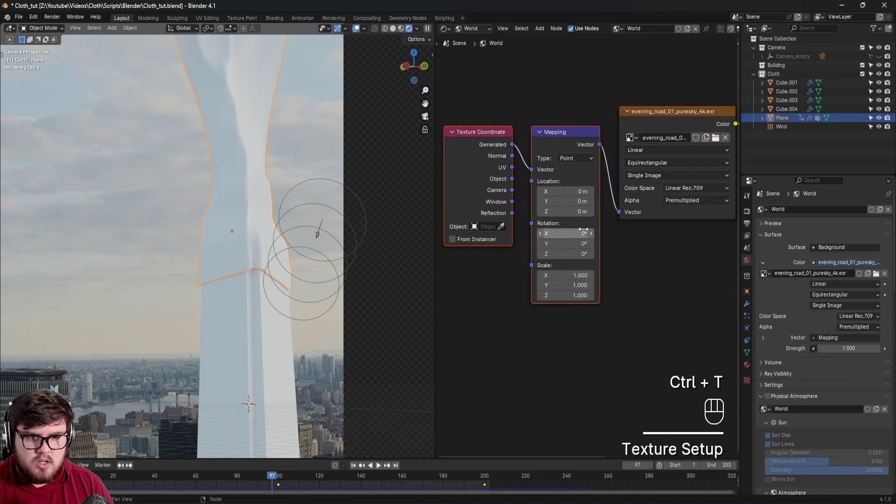
left_click_drag(584, 253, 649, 253)
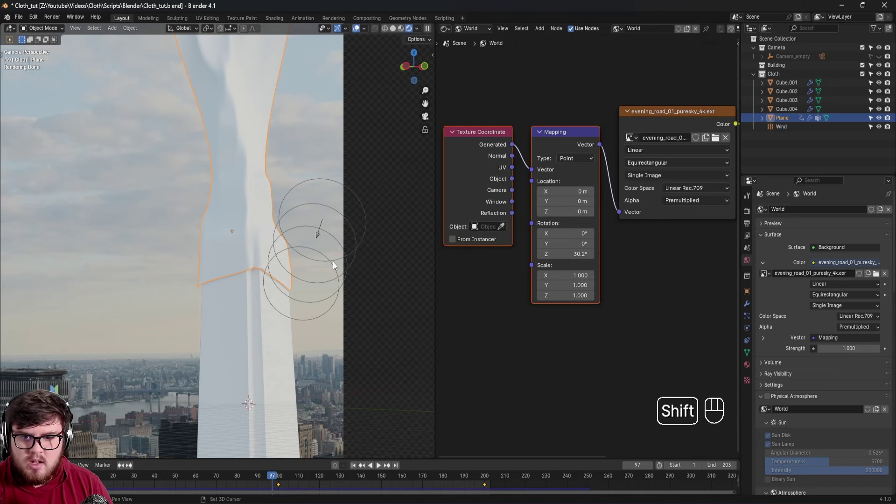
Compare the lighting with the mapping nodes muted and unmuted, leave them unmuted, and save the file.
middle_click_drag(333, 265, 315, 260, "shift")
key("m")
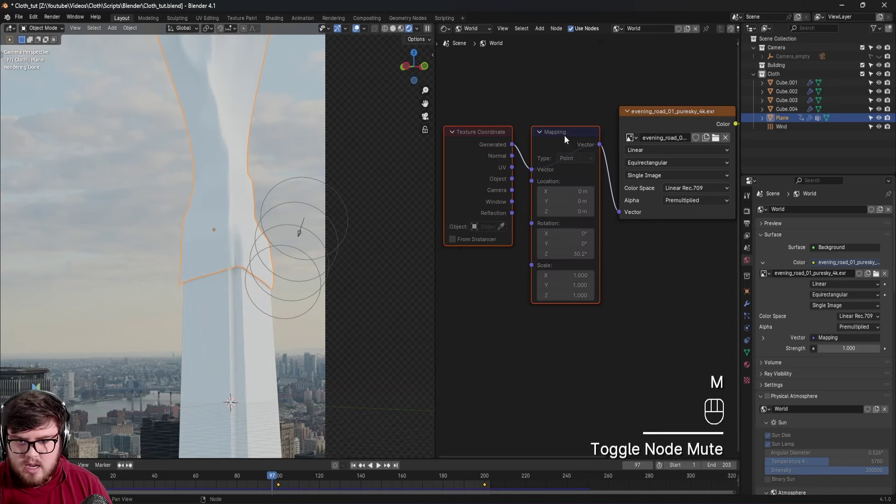
key("m")
key("m")
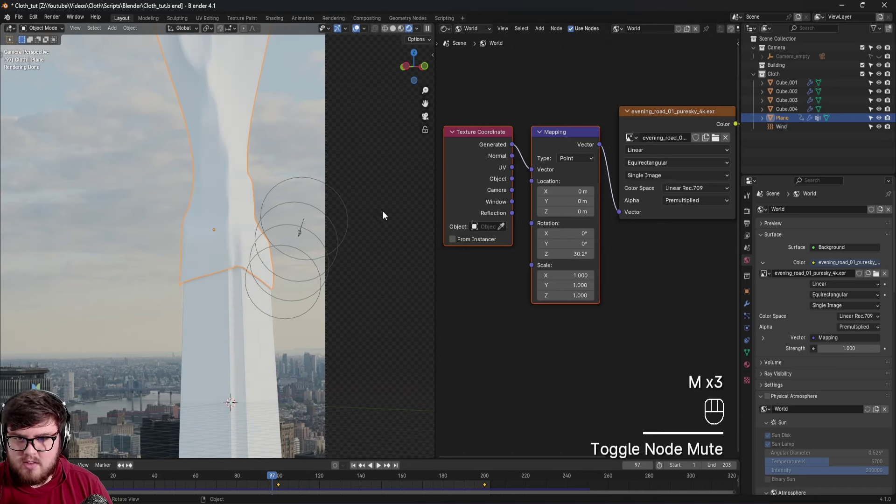
key("m")
scroll(313, 294, "up", 3)
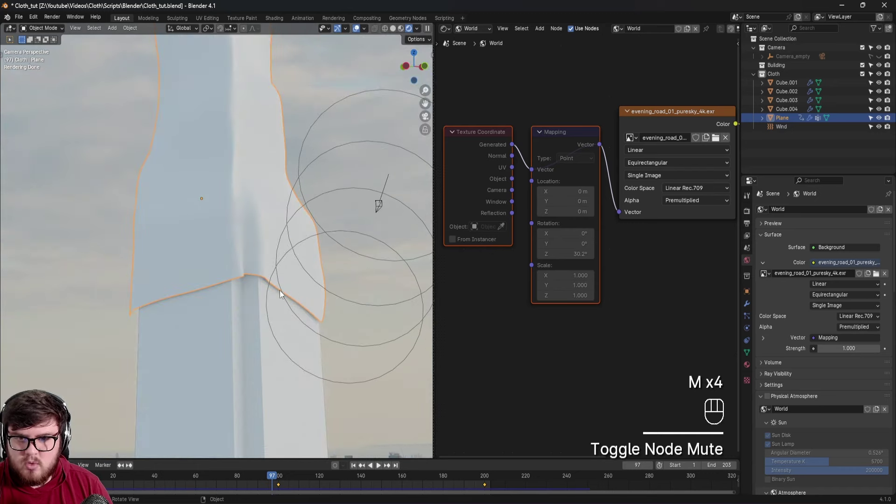
key("m")
scroll(261, 284, "down", 4)
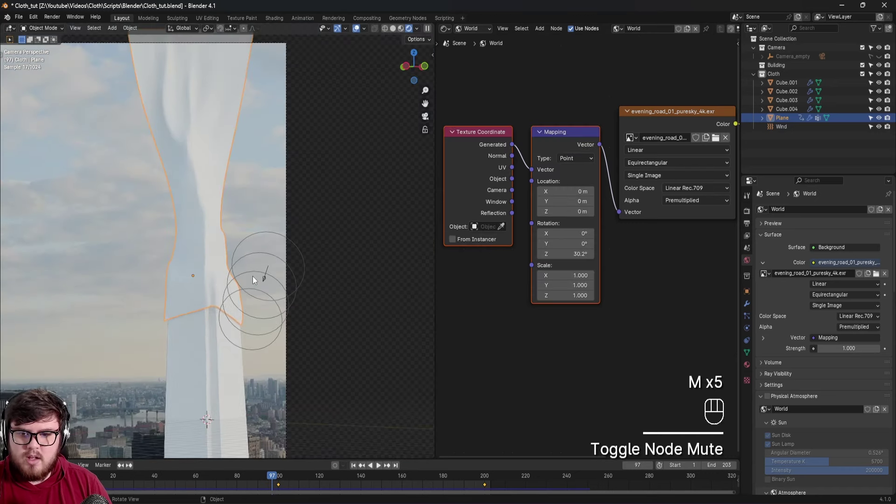
key("ctrl+s")
Switch the Shader Editor to the object material nodes of the cloth plane and save the file.
middle_click_drag(676, 268, 675, 264)
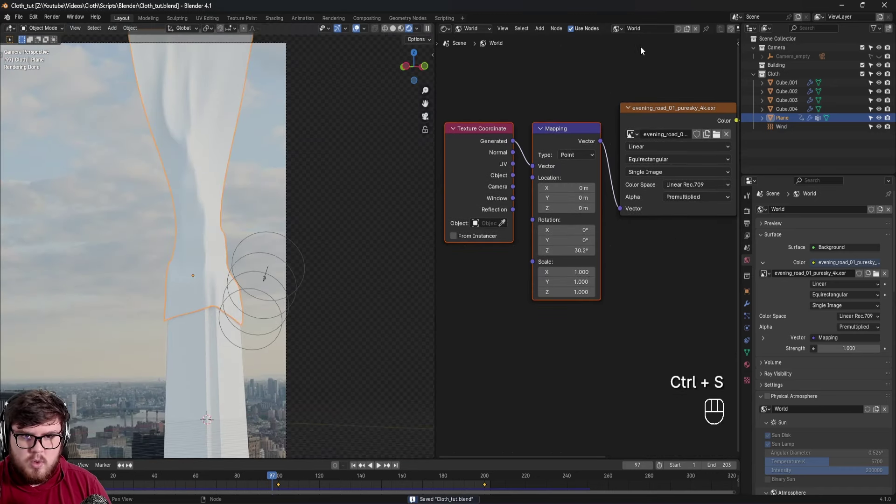
left_click(470, 29)
left_click(472, 53)
scroll(208, 201, "up", 3)
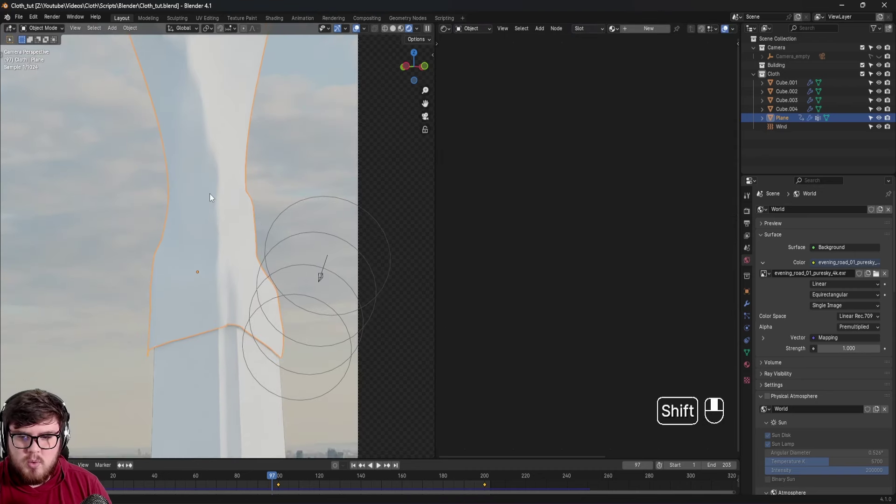
middle_click_drag(209, 193, 225, 158)
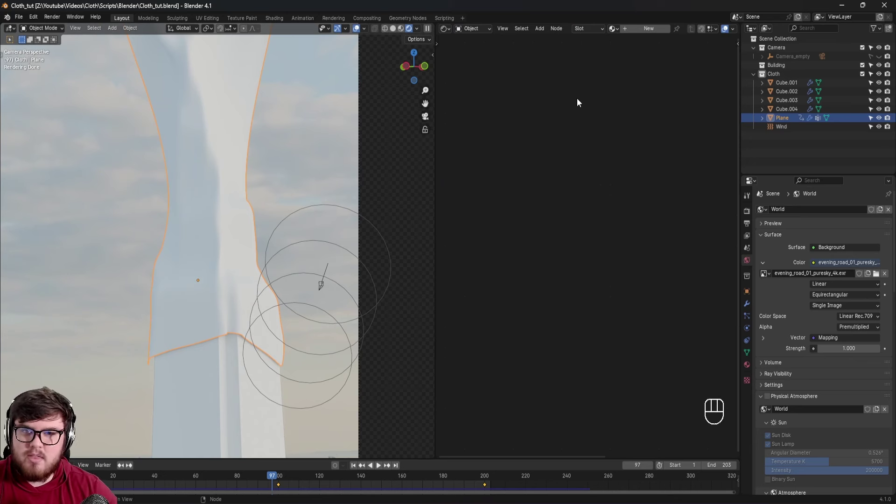
key("ctrl+s")
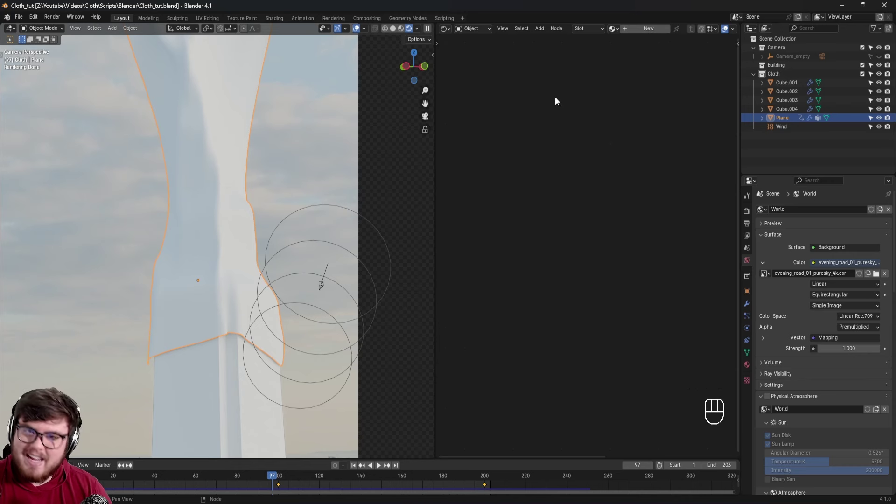
Save the file, then append the book_pattern material from book_pattern_2k.blend in Z:\Freelance\BetterFly\Rio\Assets\Textures\Cloth_texture\.
mouse_move(603, 184)
middle_mouse_down("shift")
mouse_move(610, 192)
mouse_move(590, 190)
middle_mouse_up("shift")
key("ctrl+s")
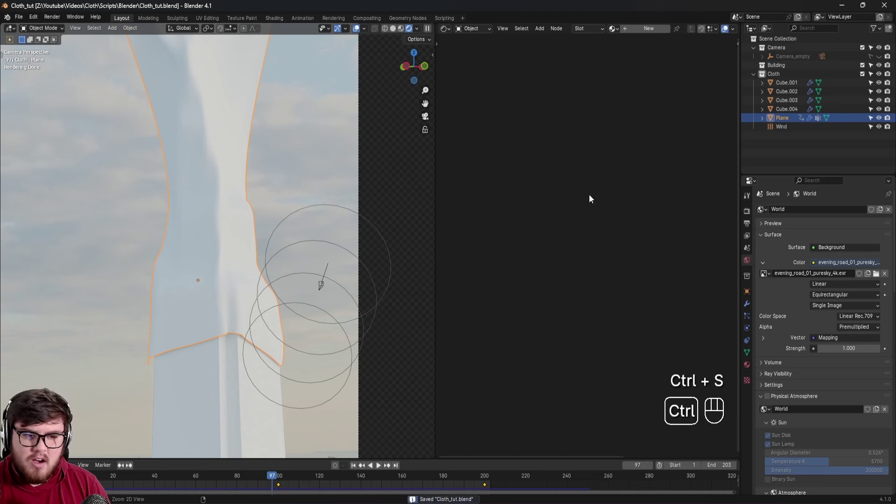
left_click(18, 16)
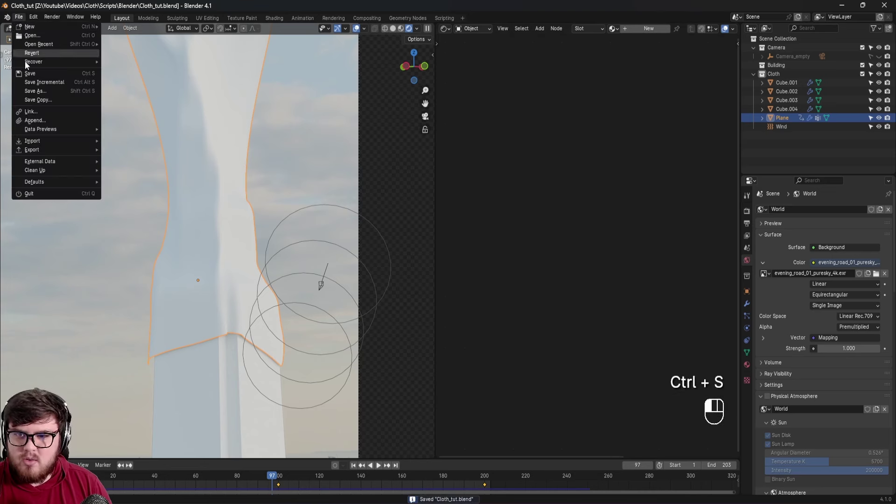
left_click(36, 121)
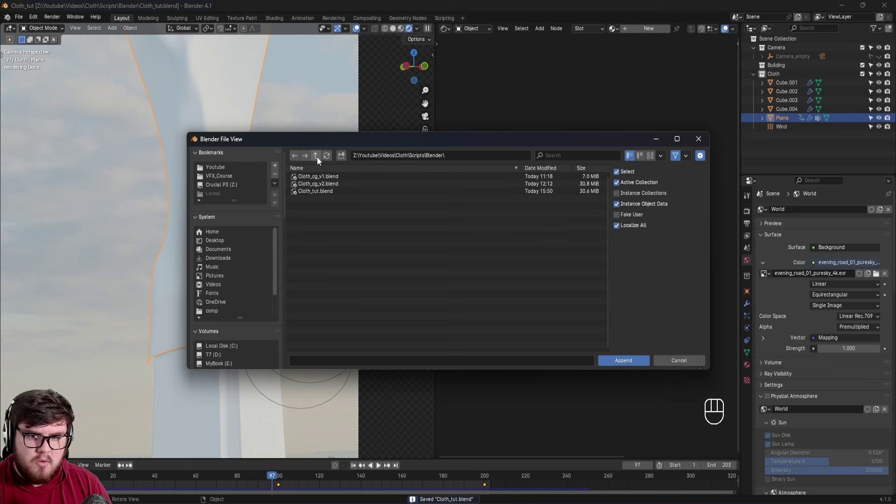
type("Z:\\Freelance\\BetterFly\\Rio\\Assets\\Textures\\Cloth_texture\\")
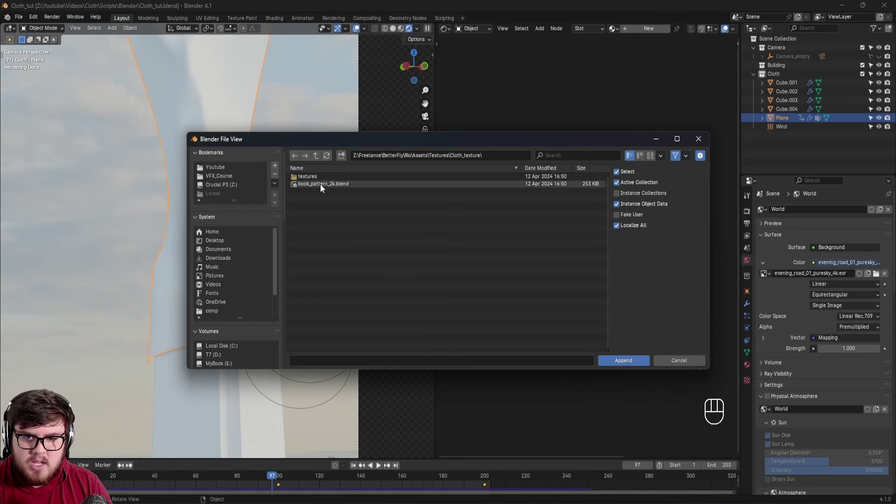
double_click(320, 183)
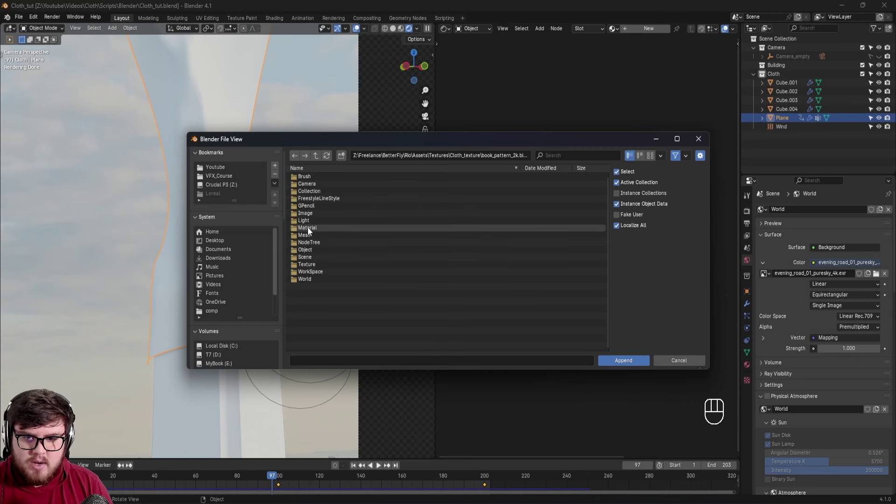
double_click(307, 228)
left_click(312, 177)
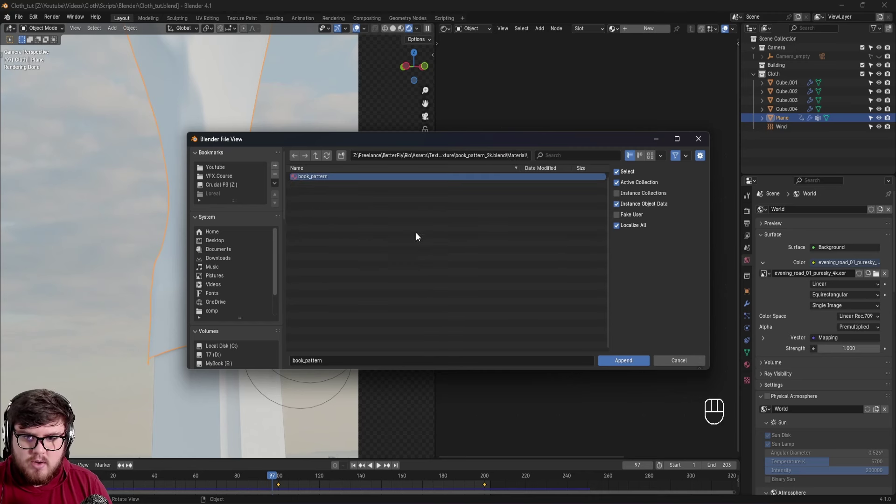
left_click(619, 361)
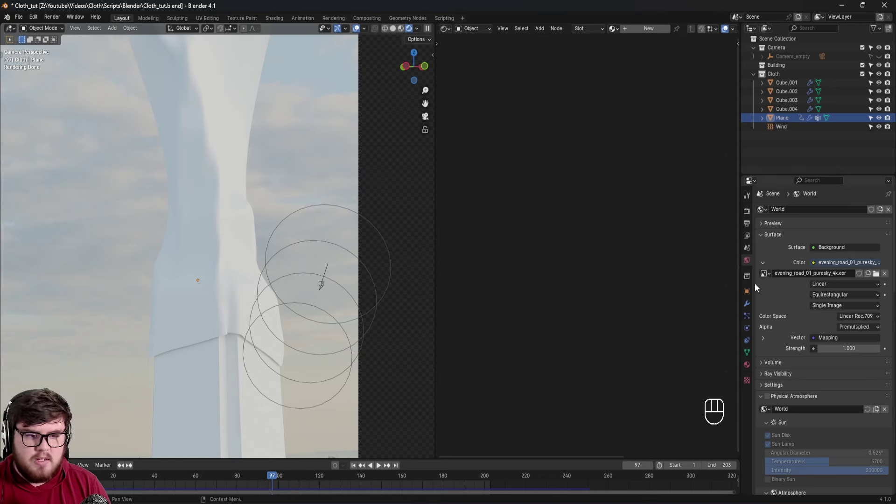
Select the cloth plane and assign the appended book_pattern material to it.
left_click(232, 212)
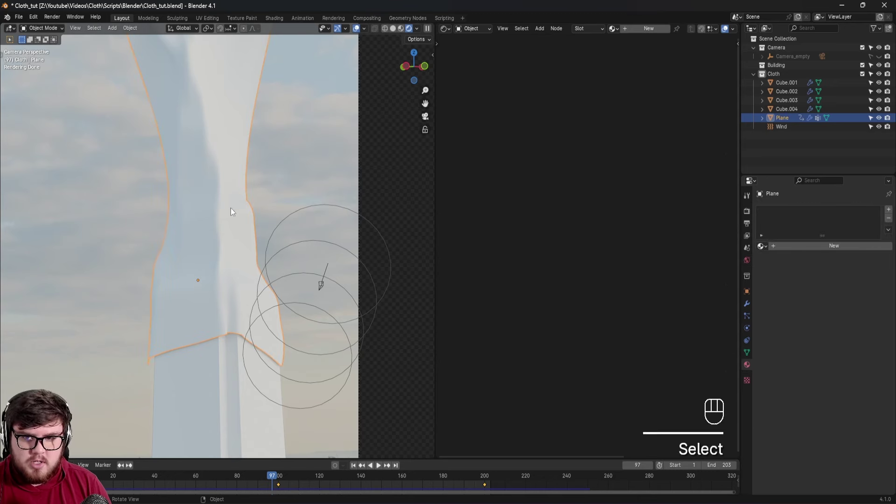
left_click(762, 246)
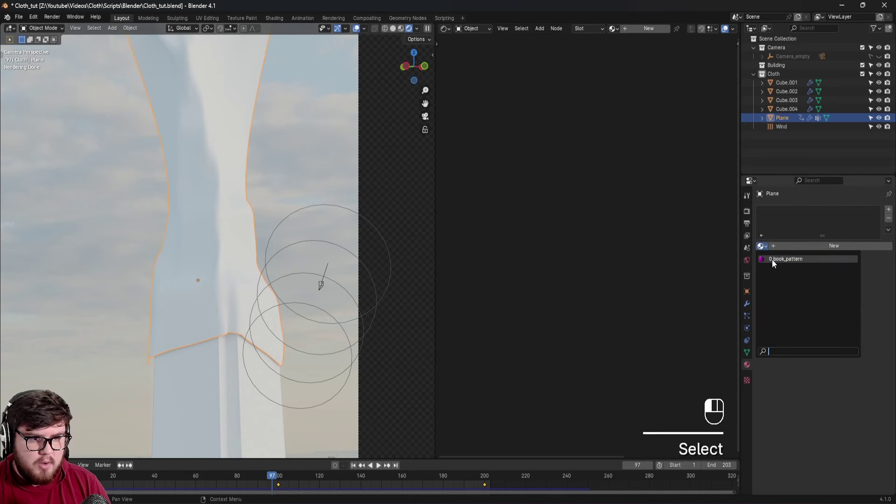
left_click(786, 259)
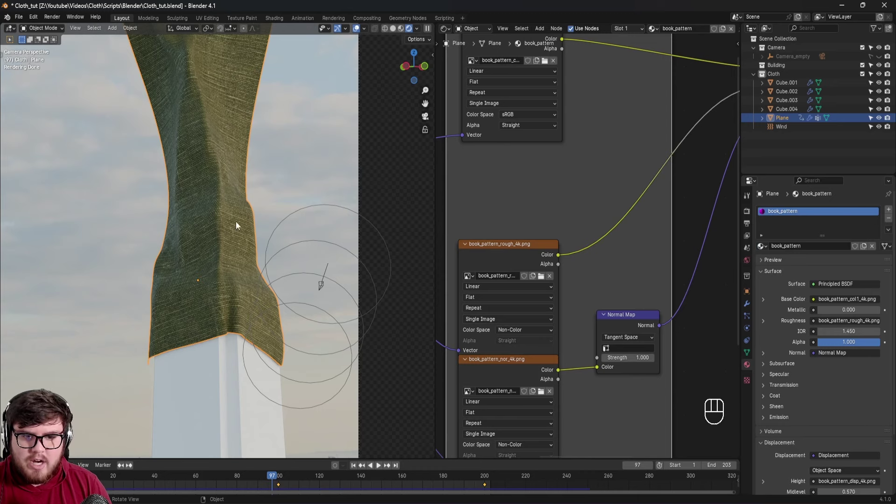
Add a Value node to the cloth material, link it to the Mapping node's Scale, and set it to 7.
middle_click_drag(506, 230, 621, 310, "shift")
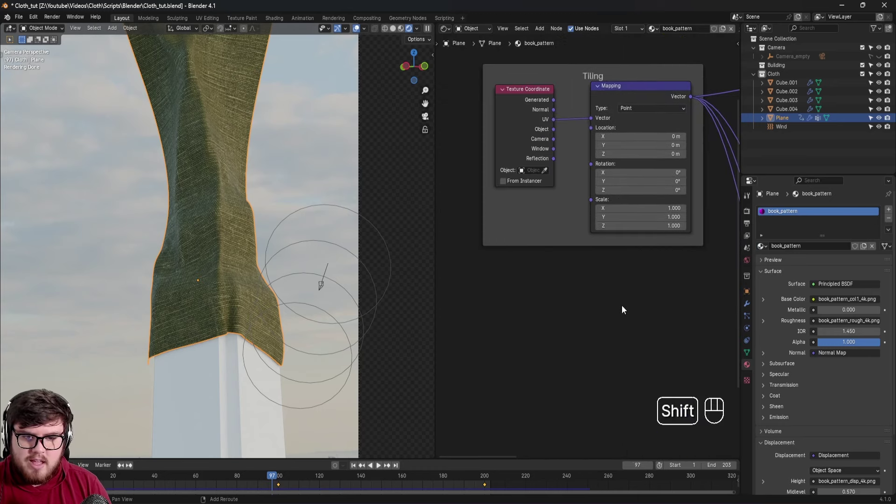
left_click(523, 301)
key("shift+a")
type("value")
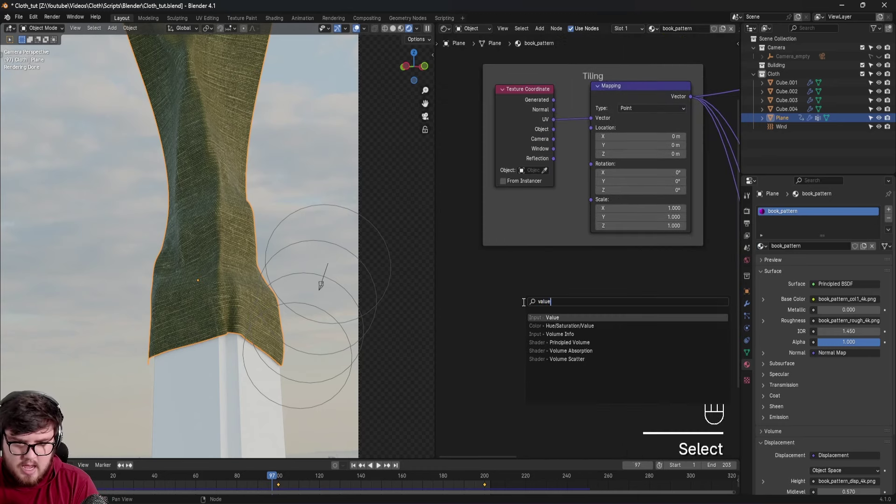
key("Return")
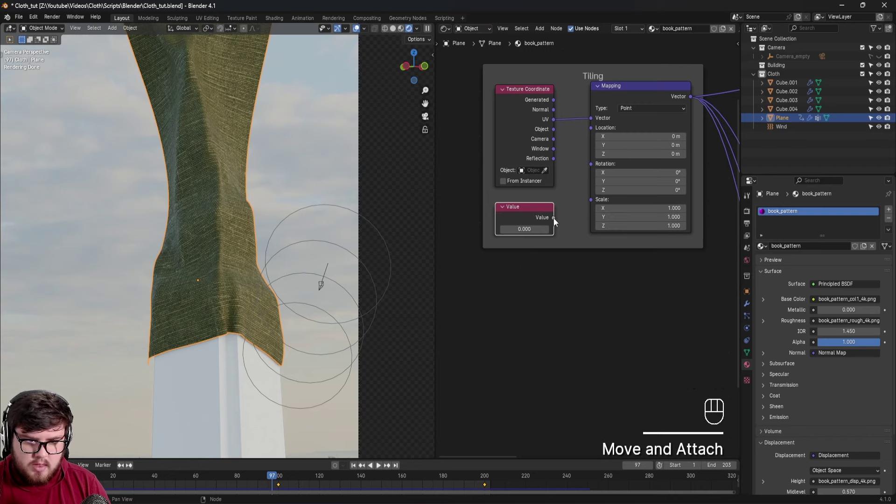
left_click_drag(592, 200, 591, 200)
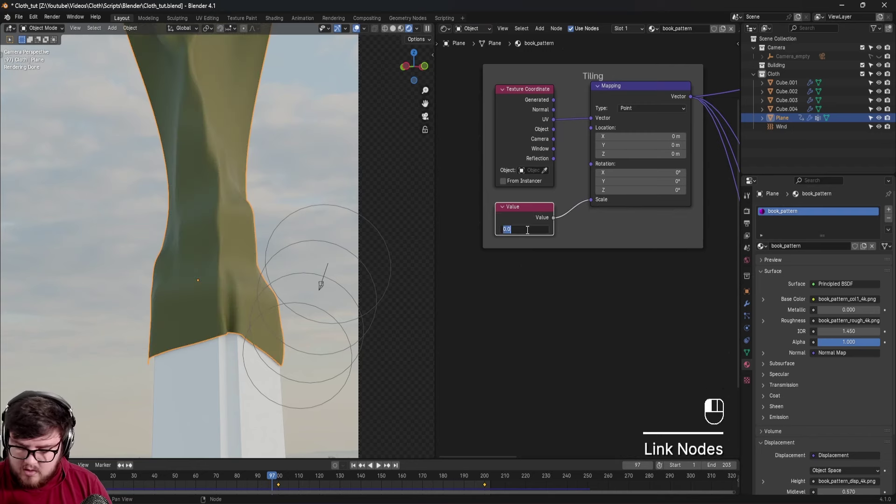
type("7")
key("Return")
Compare the cloth texture up close with the Value node muted and unmuted, leave it unmuted, and save the file.
scroll(211, 234, "up", 6)
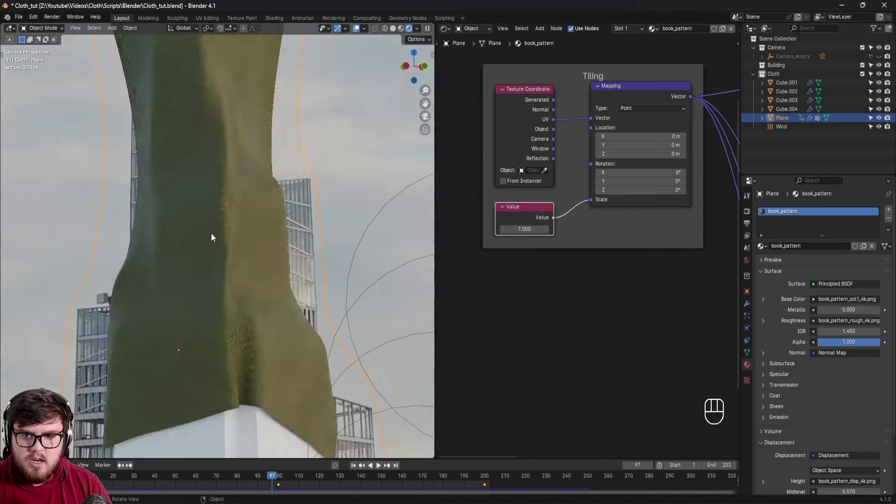
scroll(251, 241, "down", 8)
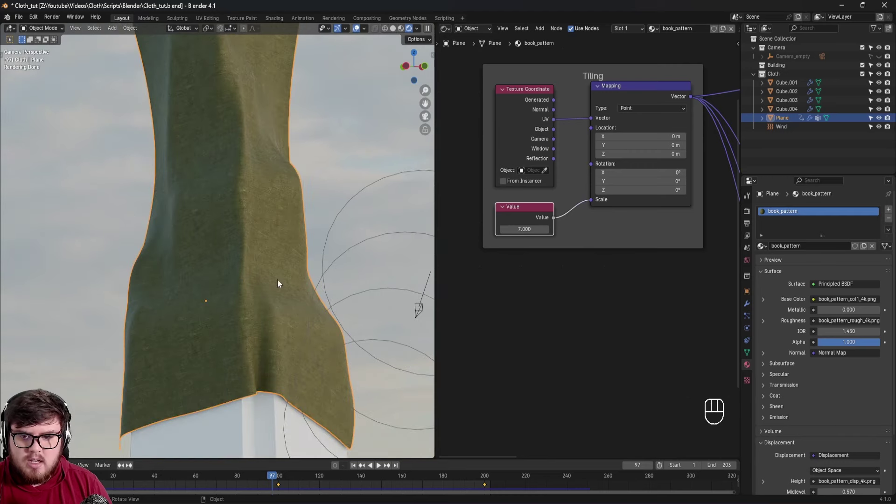
key("m")
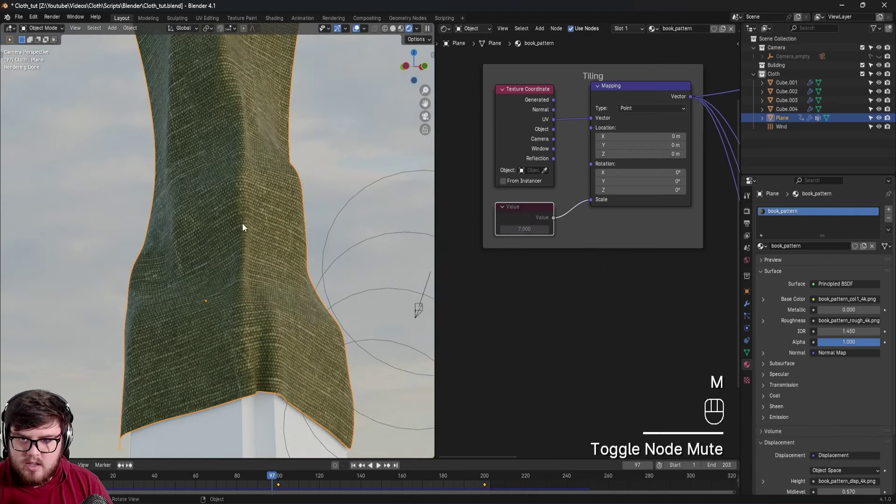
key("m")
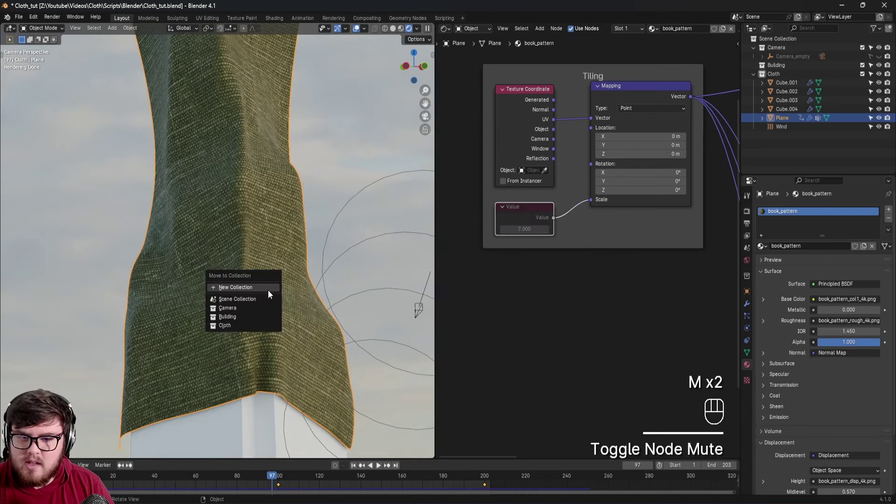
key("m")
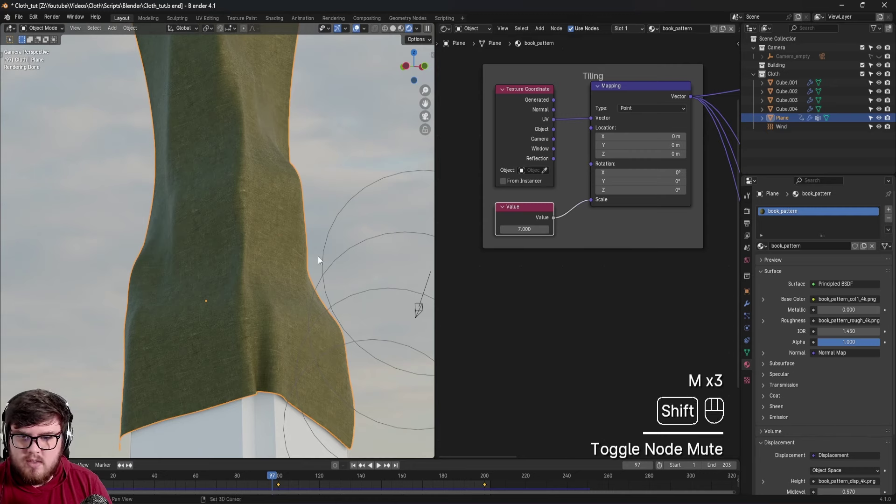
middle_click_drag(318, 259, 322, 281, "shift")
middle_click_drag(322, 280, 326, 300, "ctrl")
key("ctrl+s")
Insert a Hue/Saturation/Value node between the colour image texture and the Principled BSDF's Base Color.
scroll(621, 270, "down", 3)
middle_click_drag(654, 288, 483, 343)
scroll(254, 267, "down", 3)
middle_click_drag(253, 267, 265, 284, "shift")
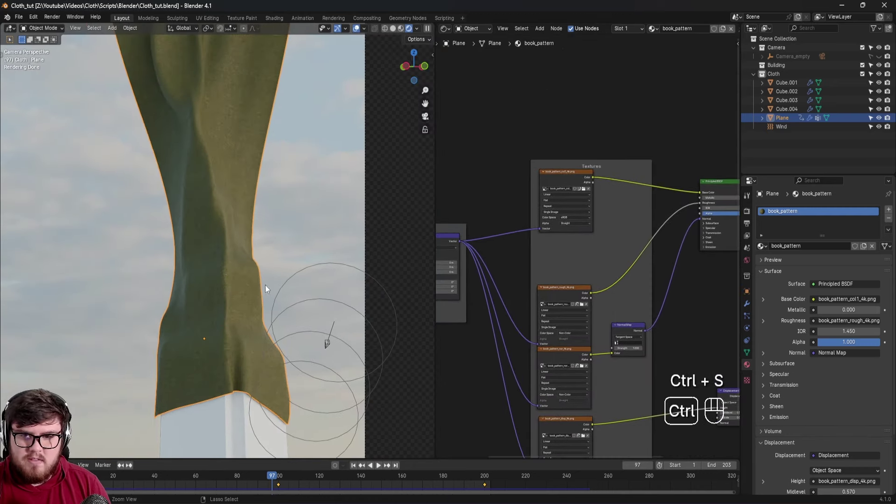
middle_click_drag(632, 193, 566, 229)
scroll(566, 233, "up", 3)
key("shift")
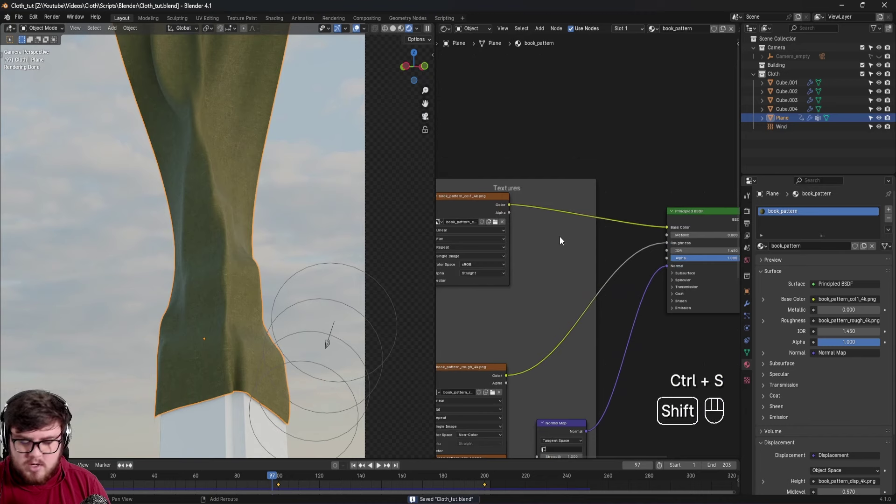
key("shift+a")
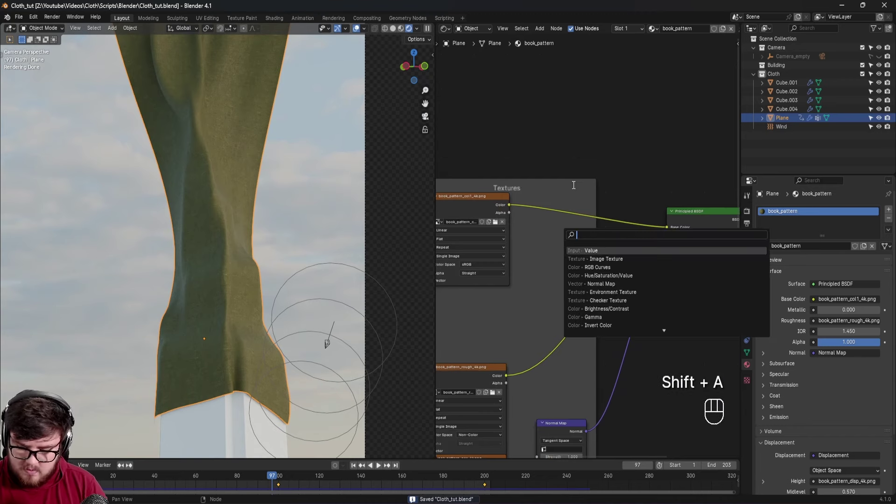
type("hue")
key("Return")
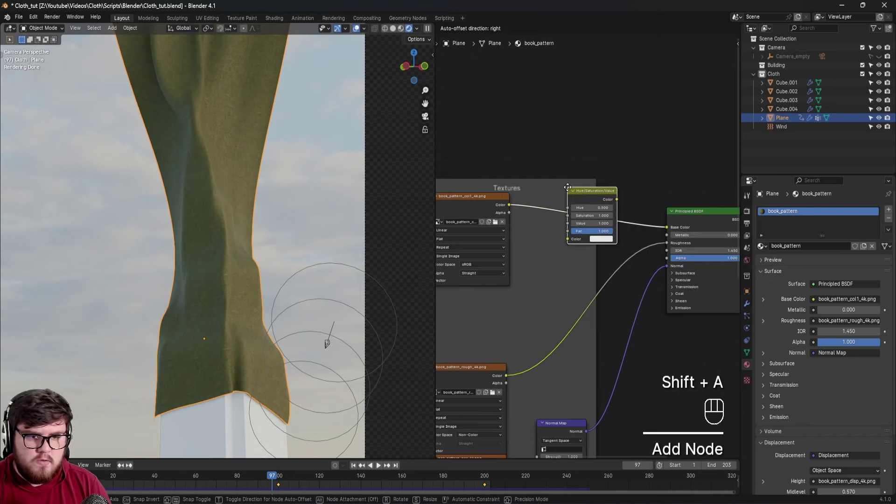
left_click(543, 192)
scroll(556, 196, "up", 2)
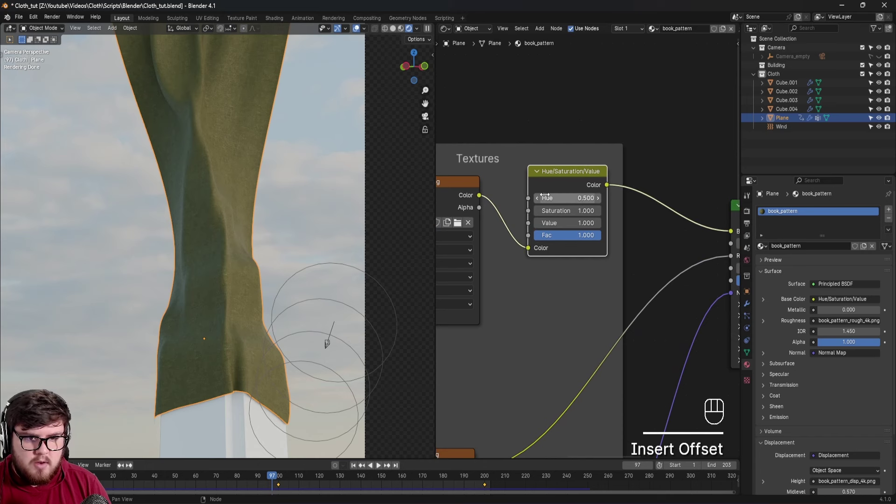
Set the Hue/Saturation/Value node's hue to 0.3 and saturation to 1.3, and save the file.
left_click_drag(544, 195, 538, 197)
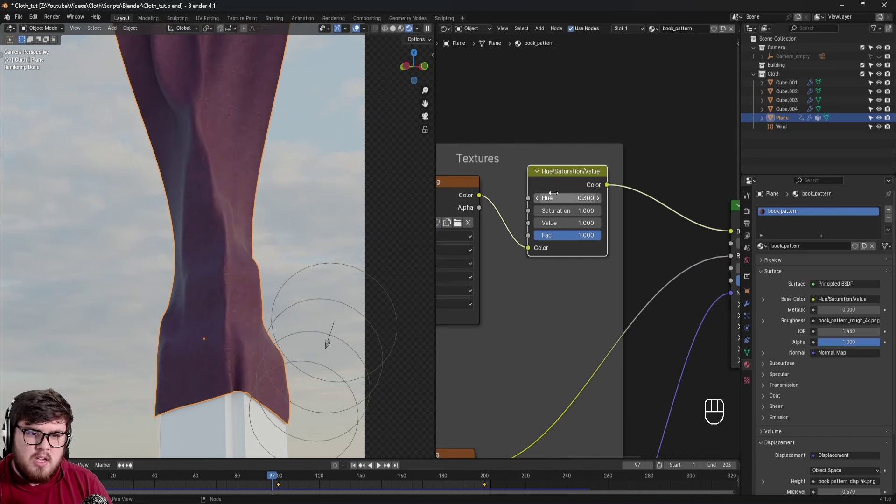
left_click_drag(594, 212, 610, 212)
middle_click_drag(642, 234, 564, 205, "shift")
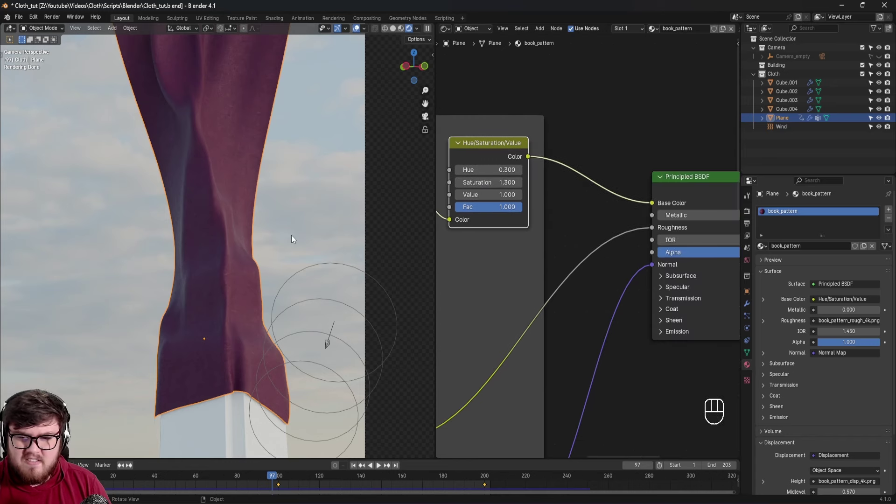
middle_click_drag(291, 239, 294, 251, "shift")
key("ctrl+s")
Insert an RGB Curves node between the Hue/Saturation/Value node and the Principled BSDF's Base Color.
key("shift+a")
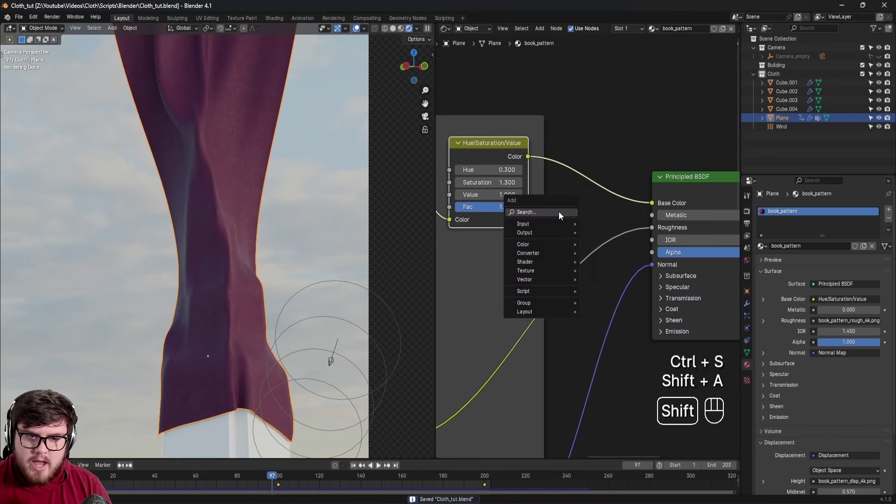
left_click(559, 211)
type("rgb")
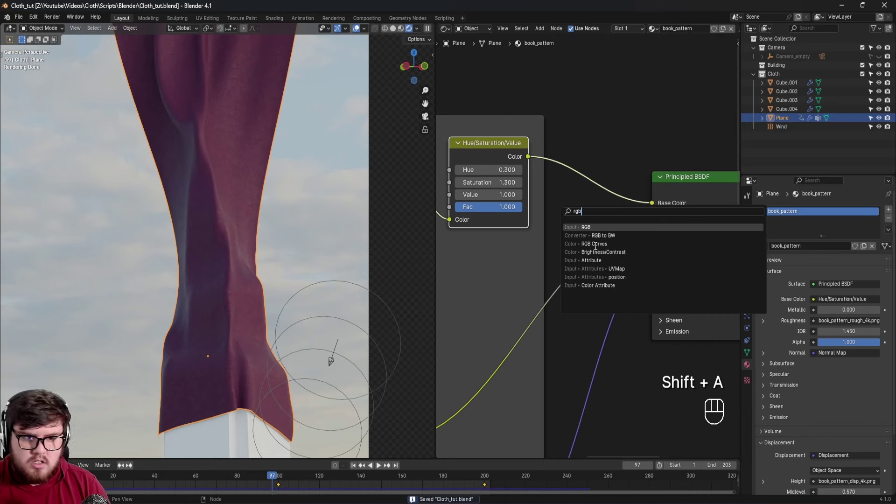
left_click(595, 244)
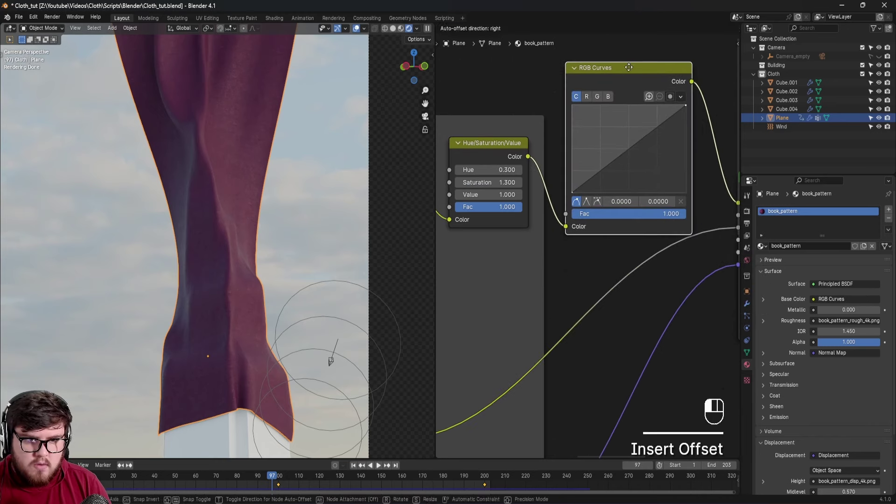
left_click(628, 67)
Add a midpoint to the RGB Curves node's red channel and raise it to about 0.415, 0.646.
middle_click_drag(612, 100, 576, 125)
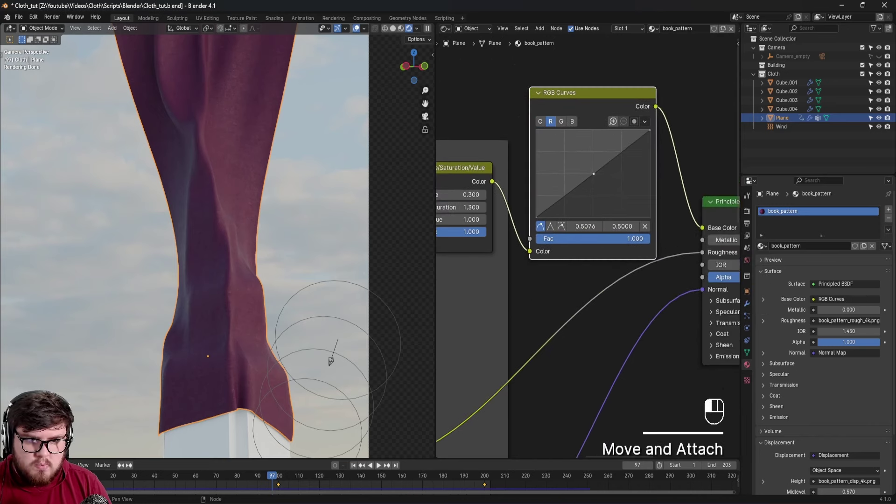
left_click_drag(593, 174, 583, 161)
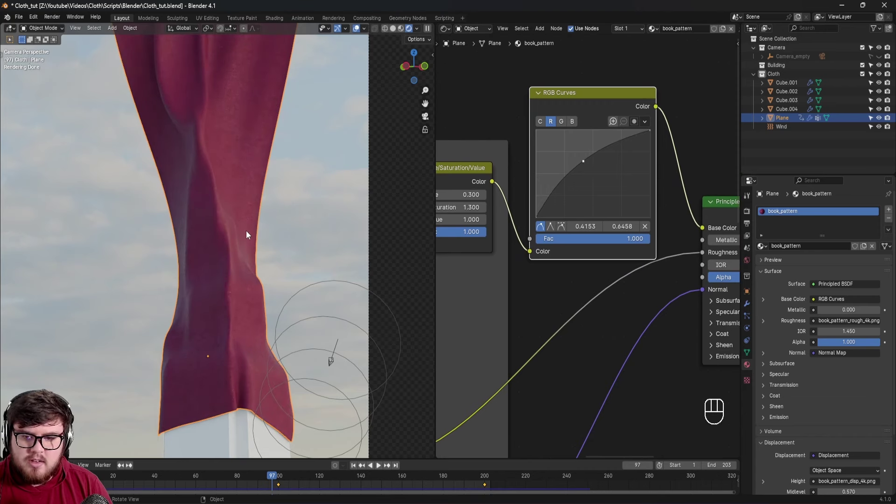
scroll(245, 231, "down", 4)
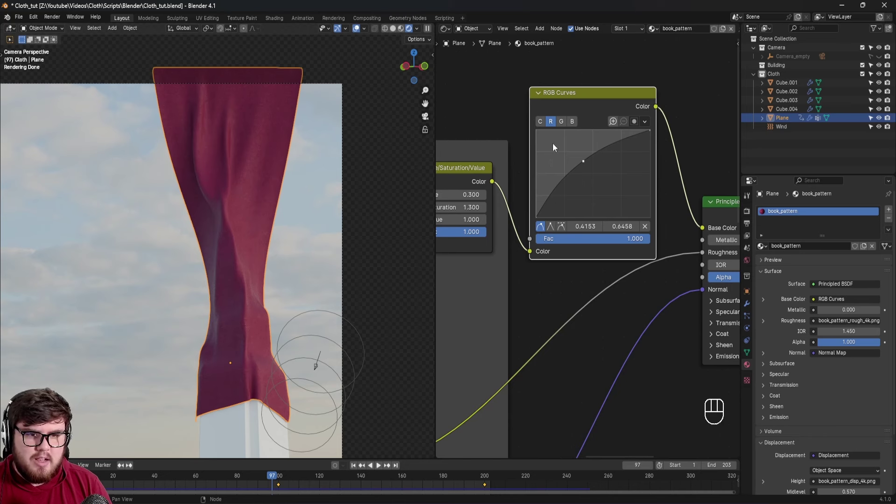
Brighten the combined curve of the RGB Curves node with a point near the highlights and a midpoint at about 0.523, 0.583.
left_click(540, 121)
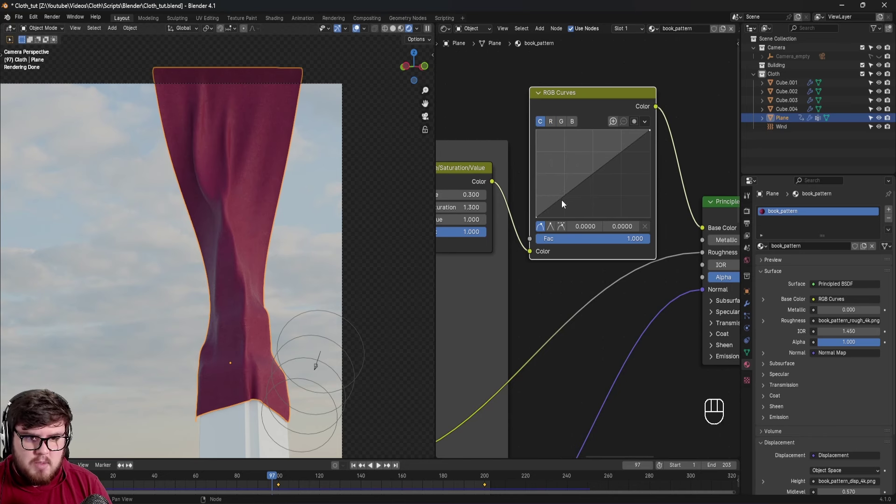
left_click_drag(634, 142, 630, 138)
left_click_drag(595, 169, 596, 166)
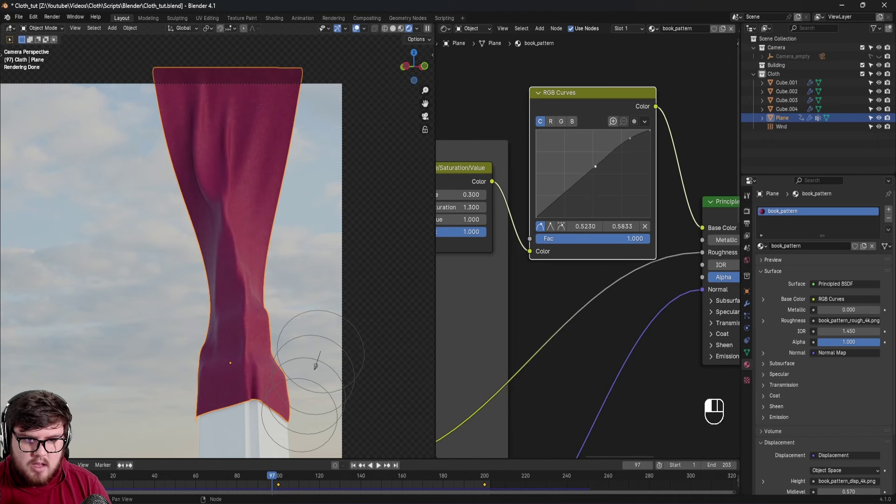
scroll(228, 315, "up", 2)
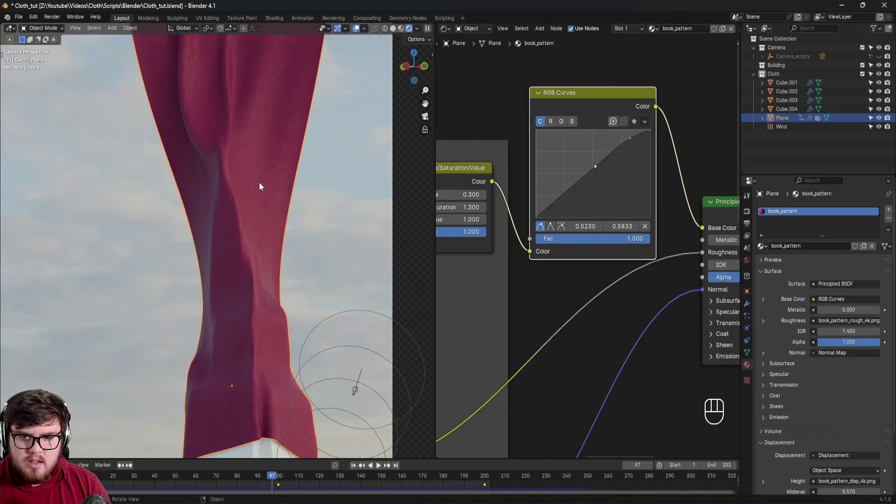
Save the file and inspect the red cloth's fabric in the rendered view.
scroll(244, 262, "down", 2)
middle_click_drag(244, 262, 271, 190, "shift")
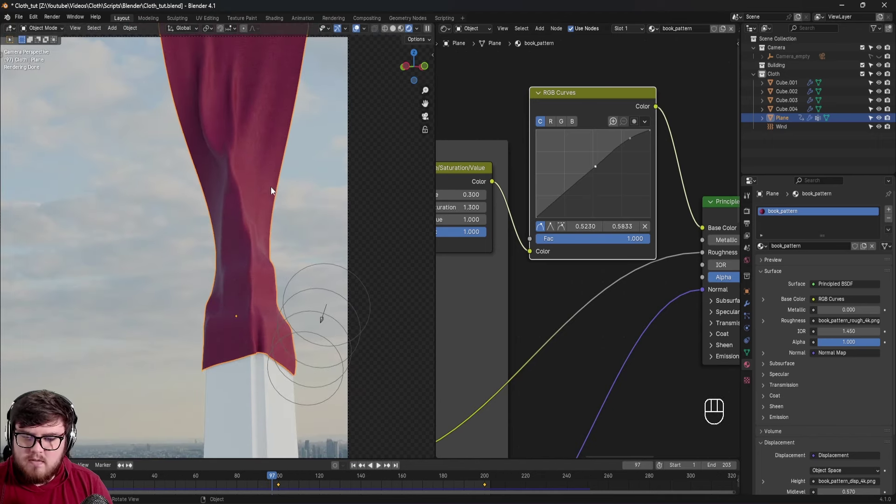
key("ctrl+s")
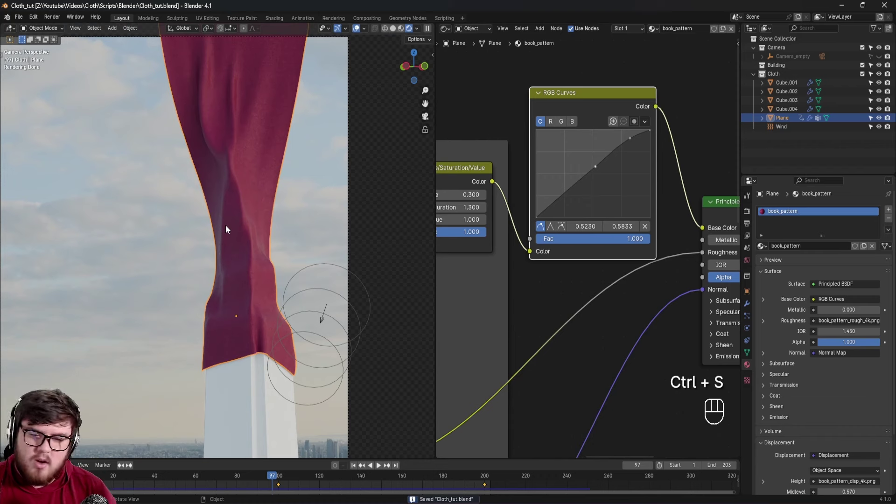
scroll(252, 250, "up", 3)
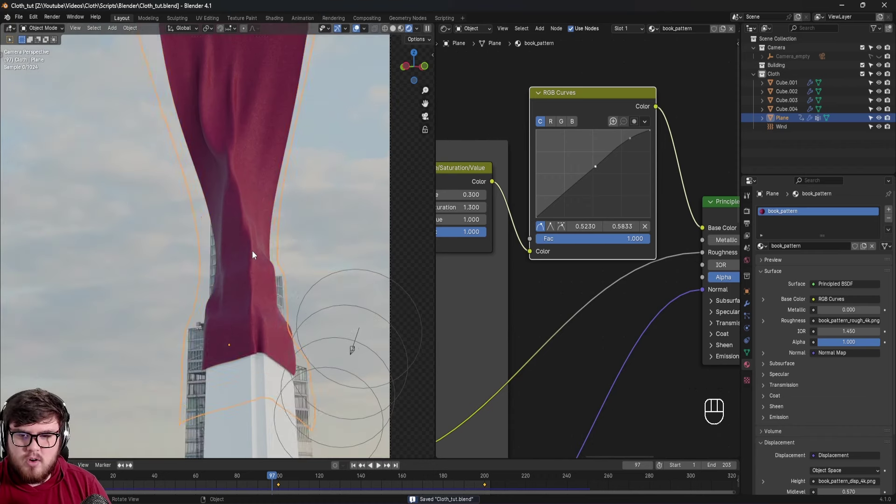
middle_click_drag(272, 254, 286, 247, "shift")
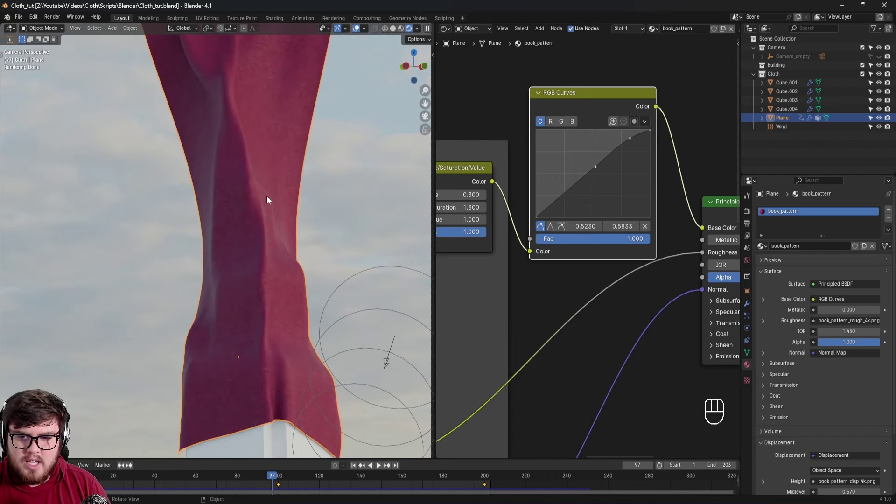
middle_click_drag(267, 306, 332, 215, "shift")
key("ctrl+s")
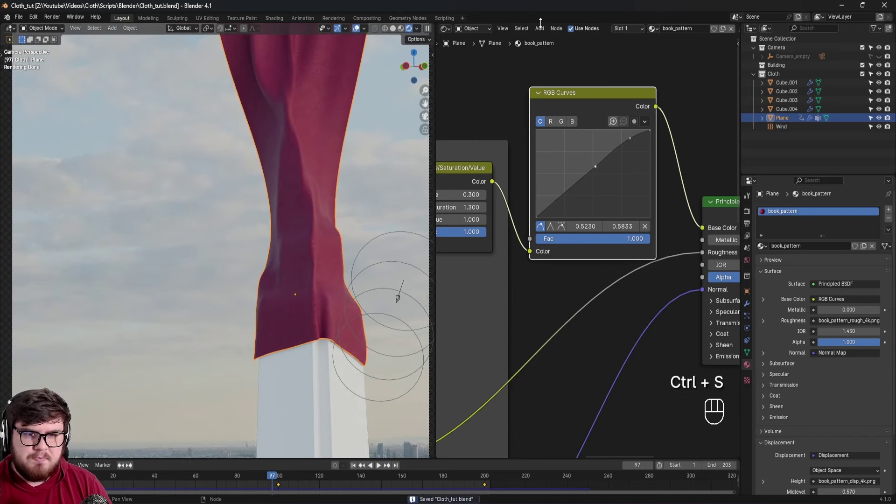
Temporarily hide the building block Cube.001 to check the footage behind it, and unhide all objects again.
middle_click_drag(330, 390, 260, 256, "shift")
left_click(273, 317, "shift")
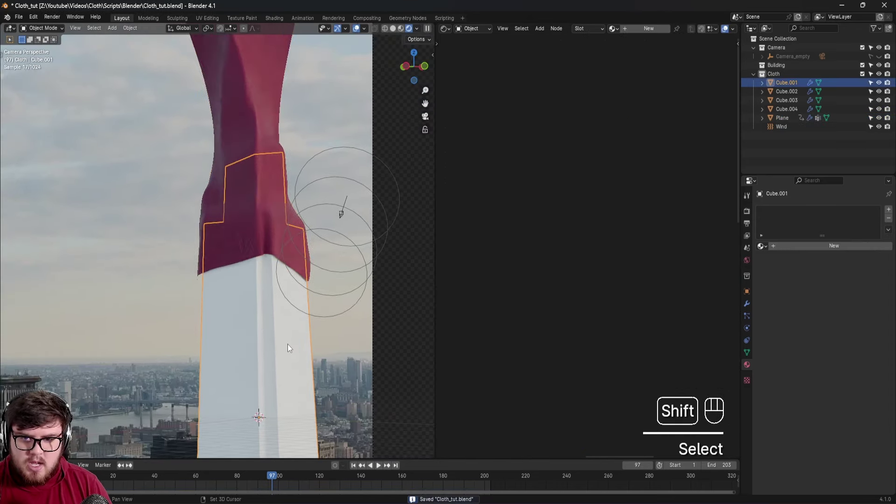
key("h")
scroll(270, 356, "up", 5)
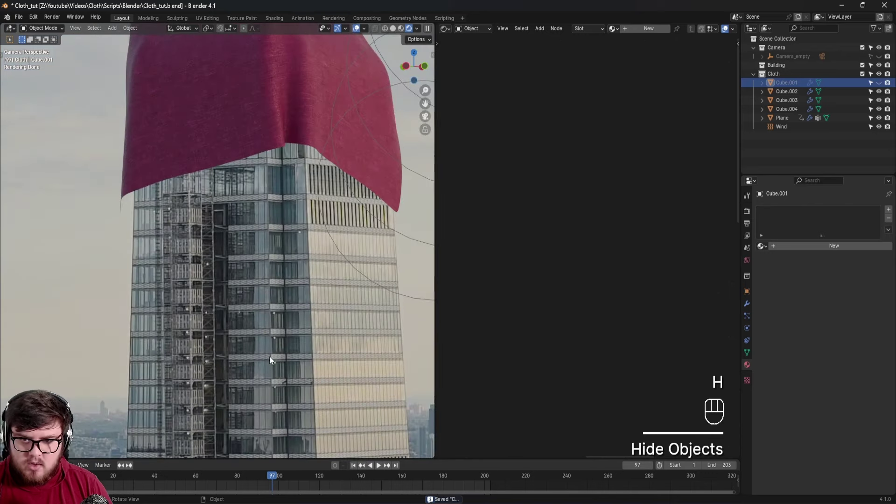
key("alt")
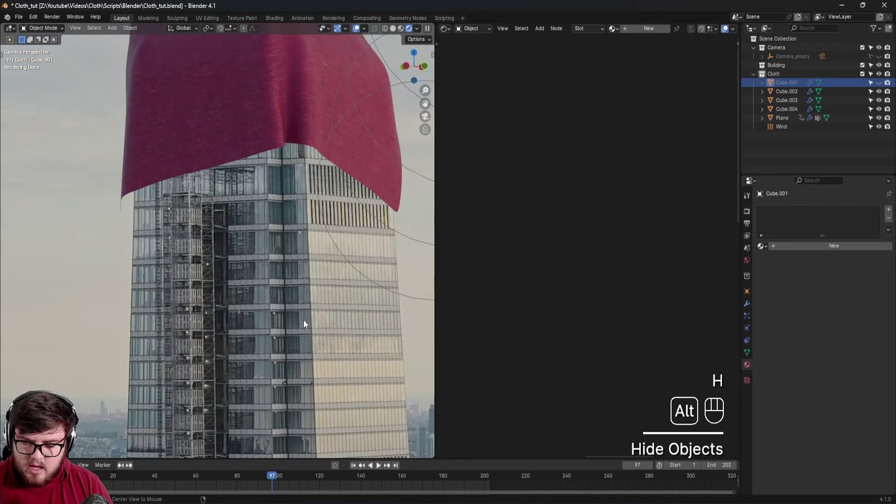
key("alt+h")
scroll(292, 288, "down", 2)
middle_click_drag(292, 287, 293, 264, "shift")
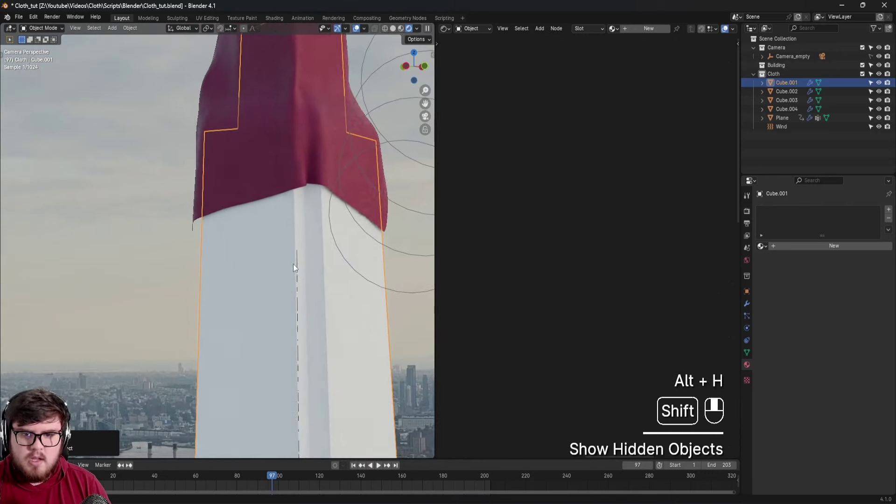
Save the file and give Cube.001 a new material named Building.
key("ctrl+s")
left_click(650, 28)
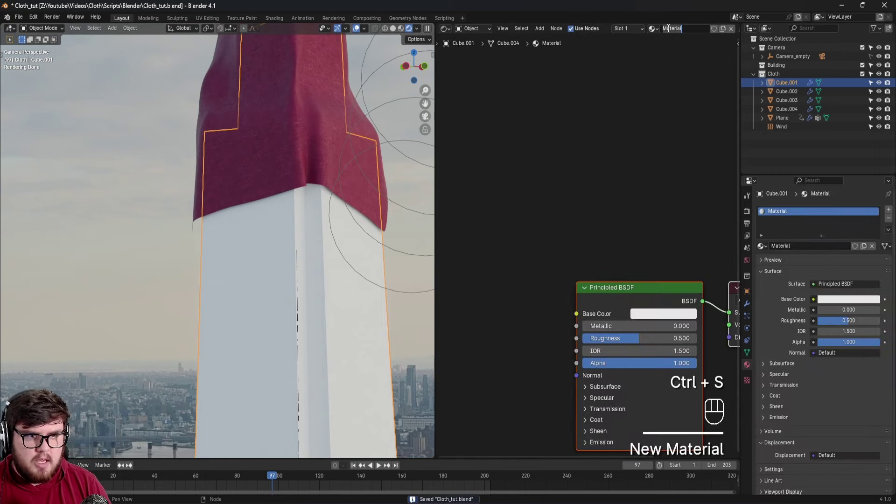
type("Building")
key("Return")
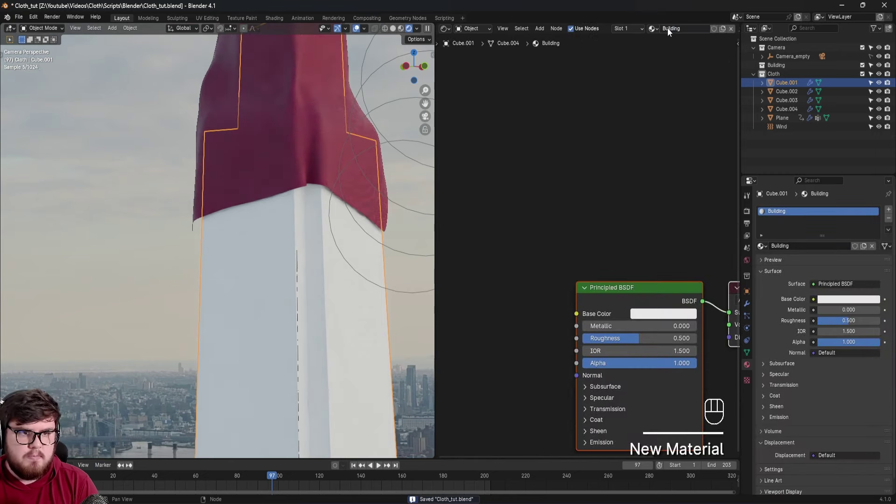
Add an Image Texture node beside the Principled BSDF in the Building material.
scroll(637, 144, "down", 3)
key("shift+a")
left_click(541, 213)
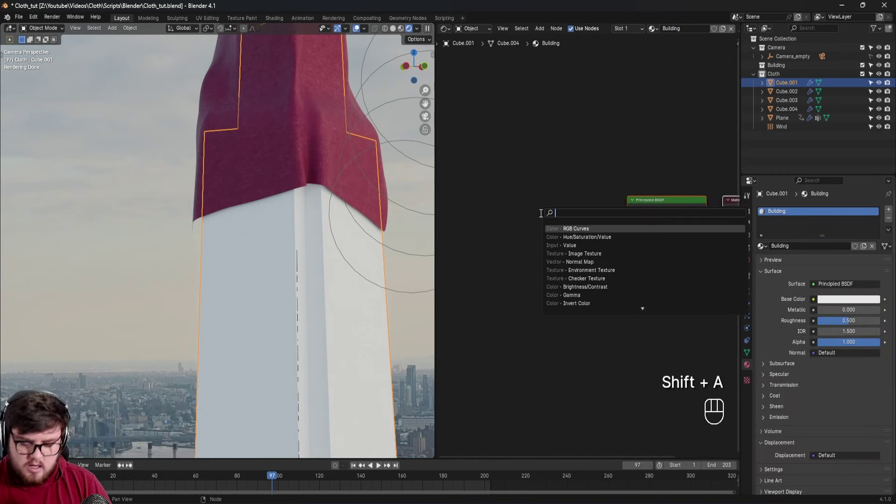
type("image")
left_click(564, 227)
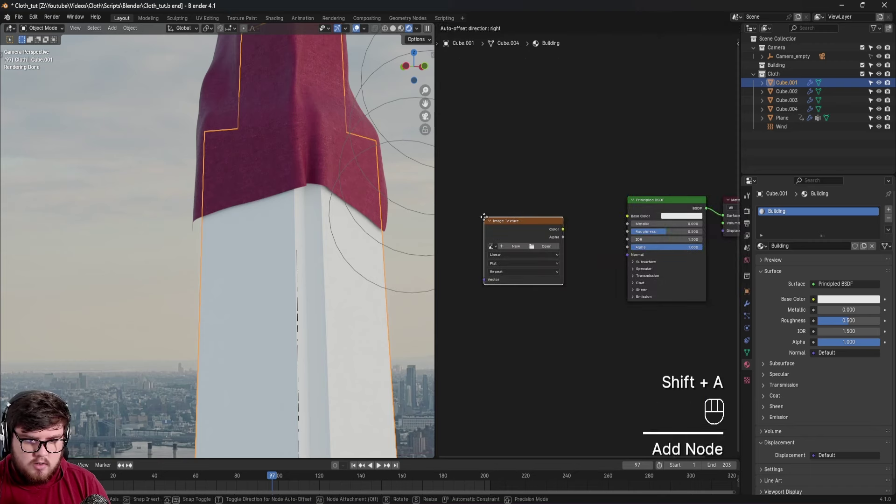
left_click(555, 227)
Load all Cloth_BG frames from the Image_Sequence folder into the Image Texture node and connect its Color to Base Color.
left_click(553, 223)
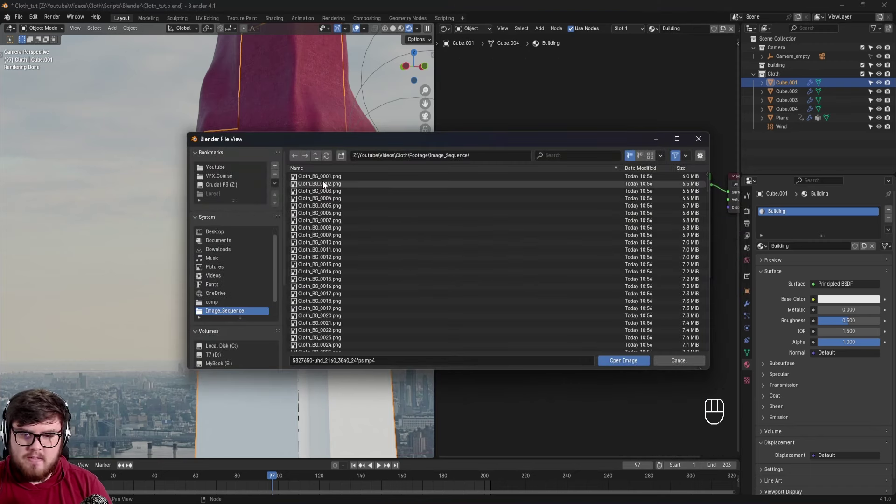
key("a")
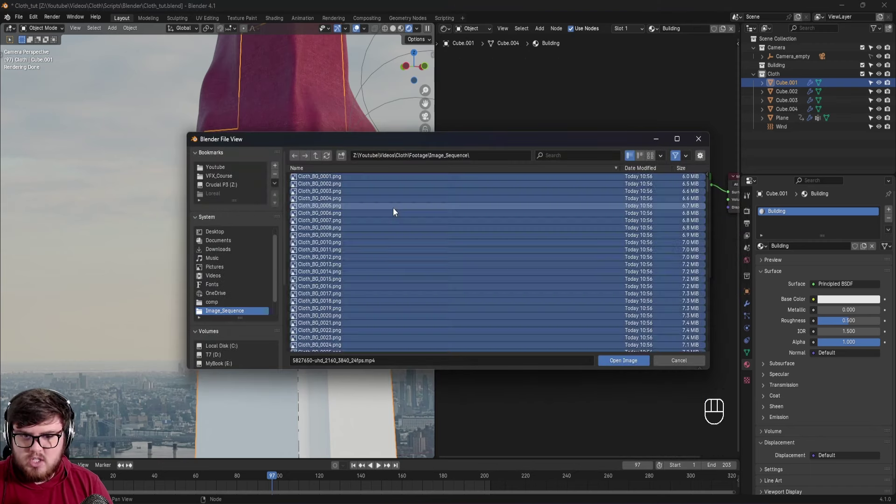
left_click(631, 362)
left_click_drag(570, 204, 642, 189)
middle_click_drag(598, 261, 592, 202)
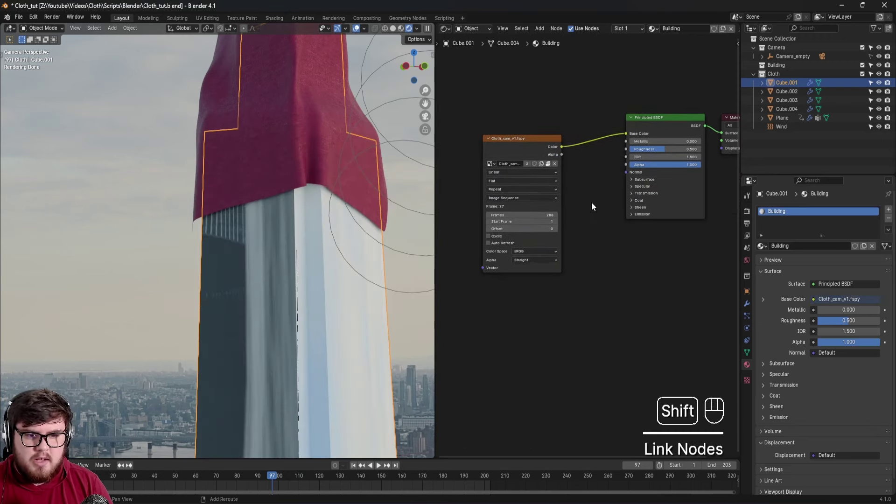
Enable Auto Refresh on the image sequence node and set its extension mode to Mirror.
left_click(499, 243)
left_click(515, 189)
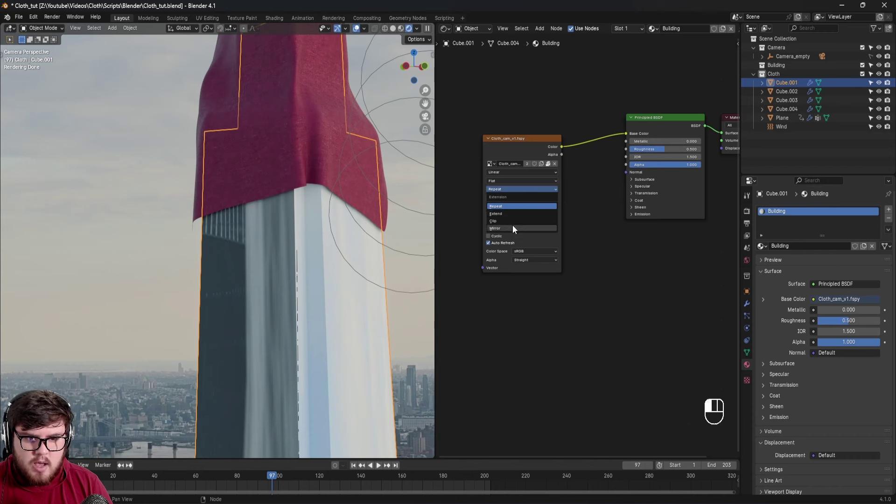
left_click(512, 228)
Add Texture Coordinate and Mapping nodes to the image sequence node and feed the Window coordinates into the Mapping vector.
left_click(543, 142, "shift")
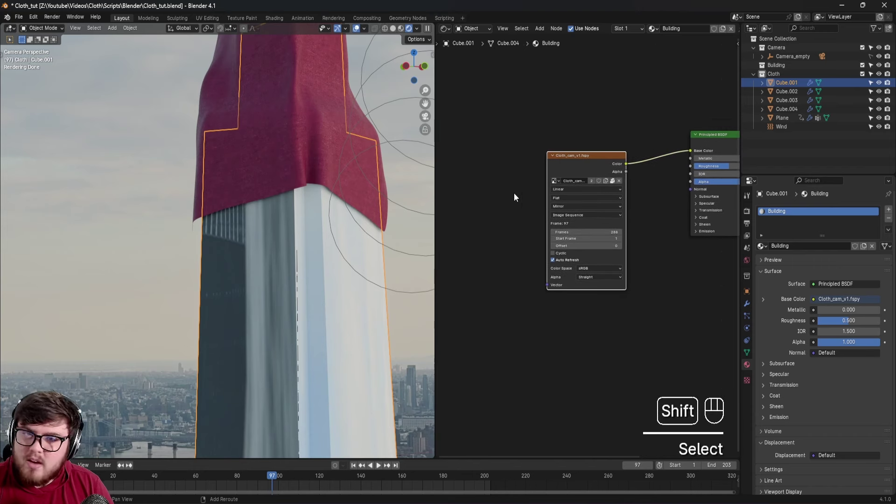
middle_click_drag(514, 197, 522, 180)
key("ctrl+t")
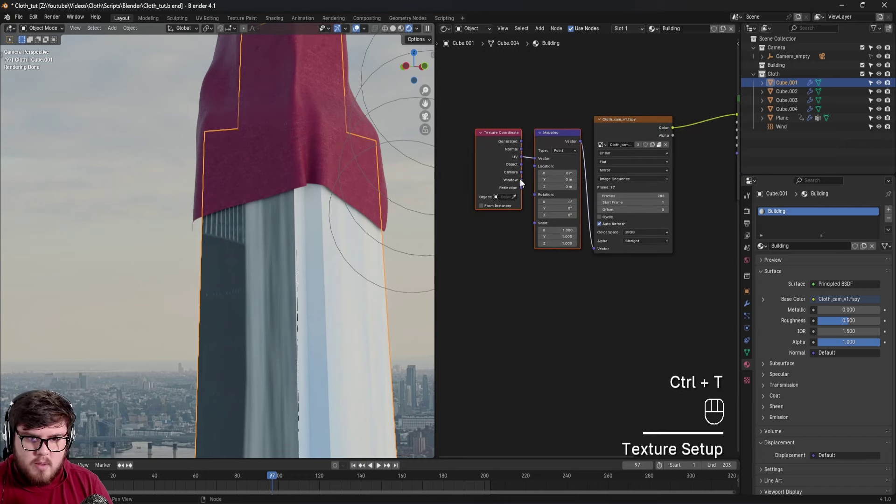
left_click_drag(530, 158, 531, 159)
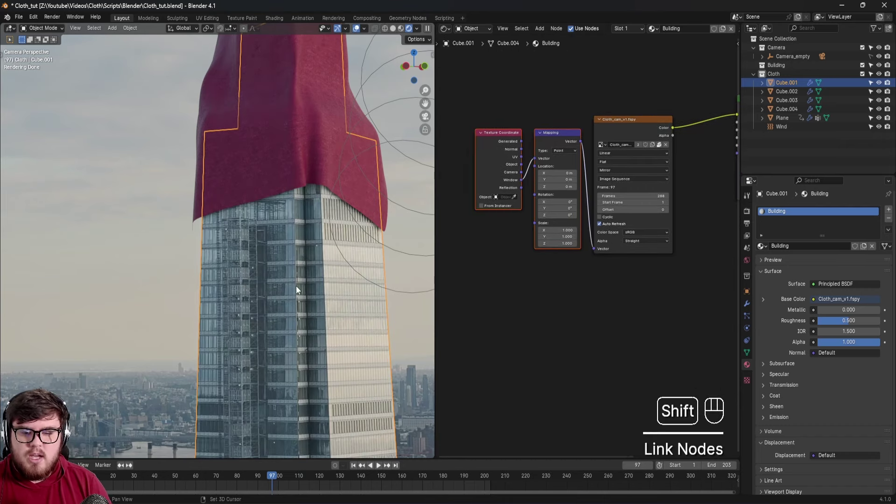
middle_click_drag(296, 286, 248, 265)
middle_click_drag(249, 299, 256, 250)
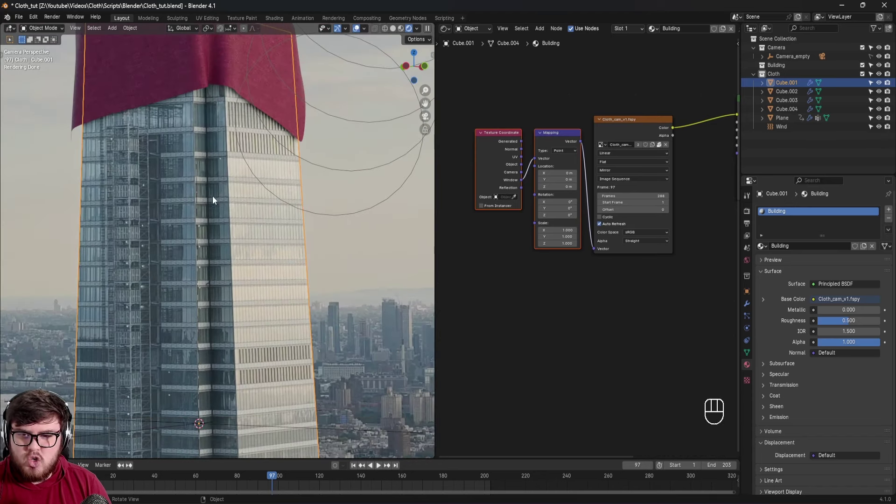
Set the Building material's roughness to 1.000 and its specular IOR level to 0.033, and save the file.
middle_click_drag(656, 311, 497, 364, "shift")
scroll(496, 364, "up", 4)
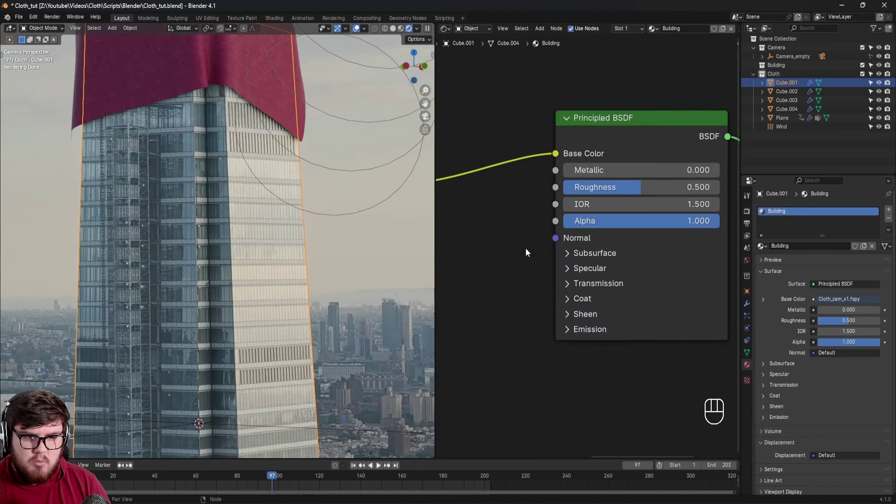
left_click_drag(617, 169, 696, 170)
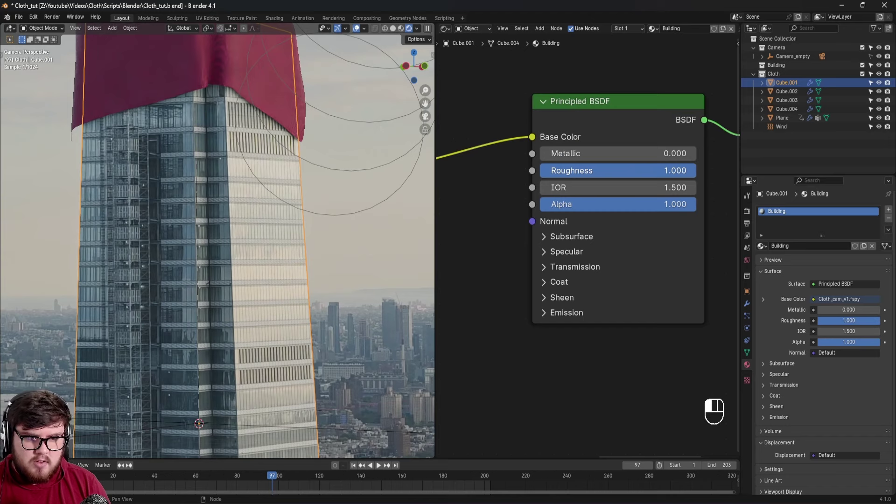
left_click(596, 251)
left_click_drag(607, 290, 544, 289)
scroll(264, 257, "down", 3)
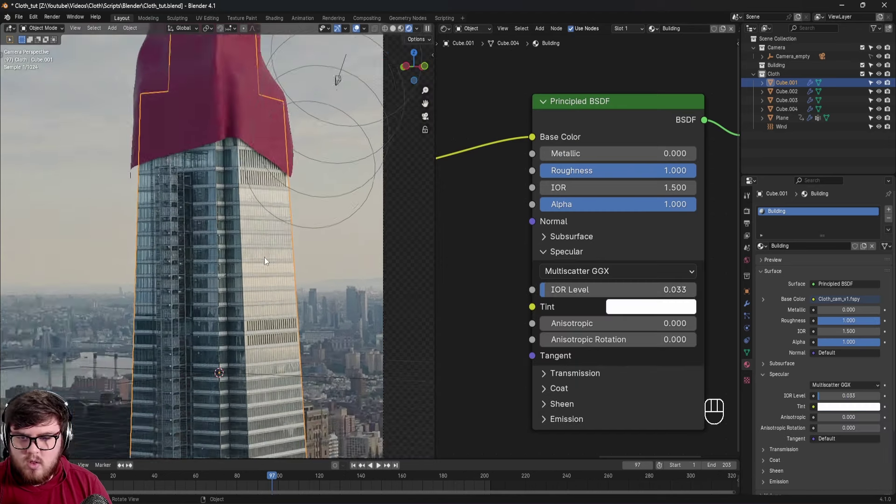
middle_click_drag(264, 257, 239, 169, "shift")
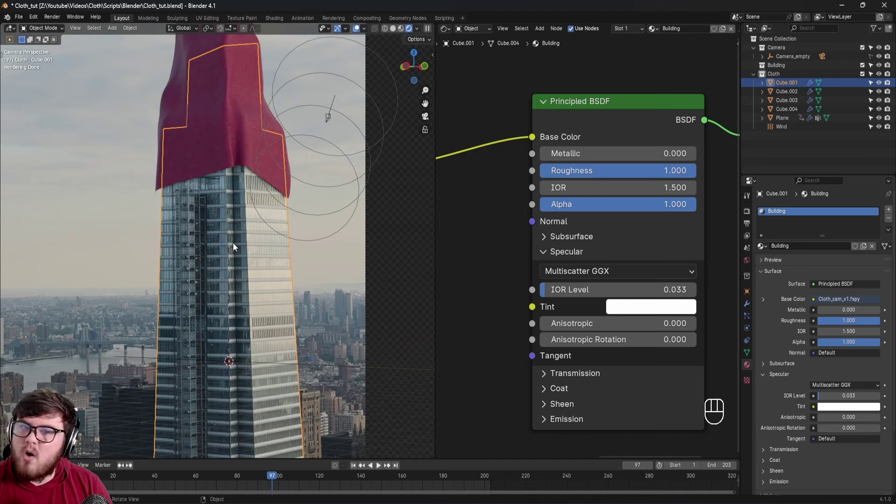
scroll(233, 245, "up", 5)
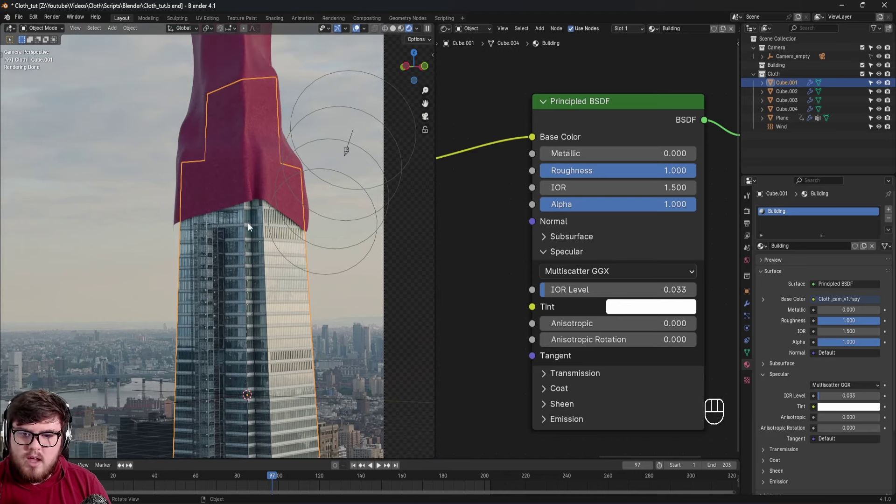
key("ctrl+s")
middle_click_drag(307, 234, 246, 200, "shift")
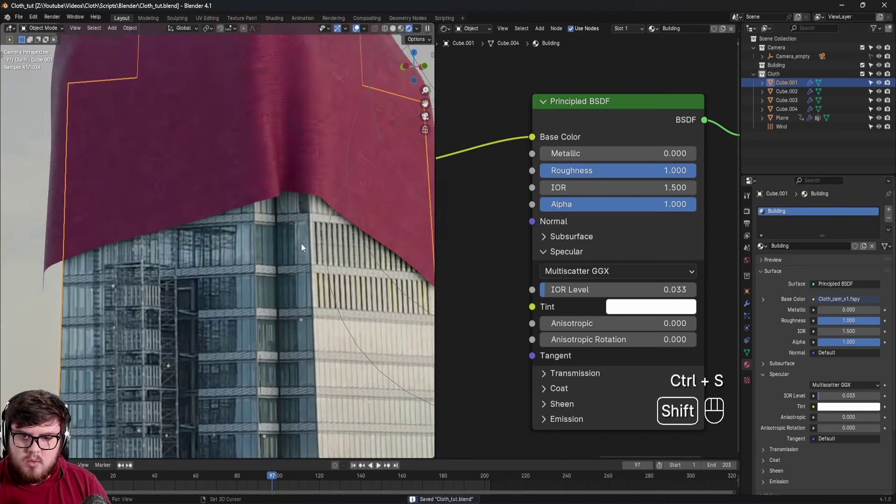
key("ctrl+s")
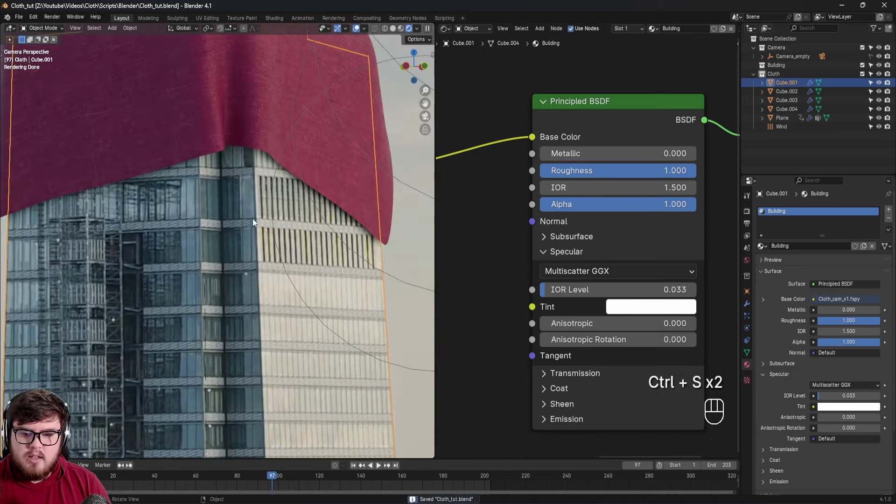
Return the timeline to frame 1 and save the file.
left_click(353, 465)
scroll(300, 356, "down", 5)
middle_click_drag(310, 352, 302, 299, "shift")
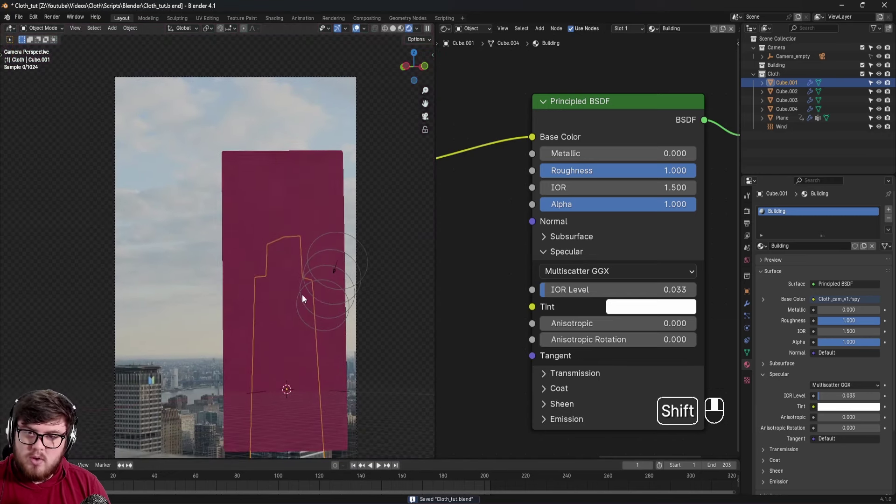
key("ctrl+s")
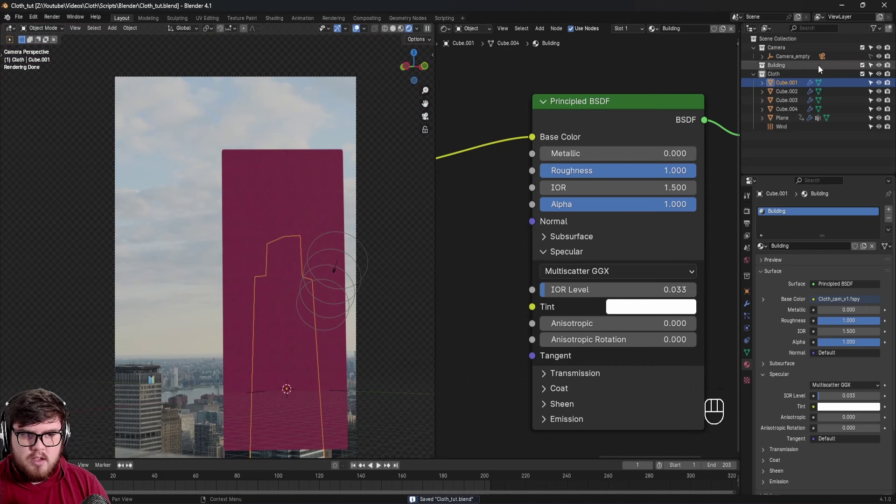
key("ctrl+s")
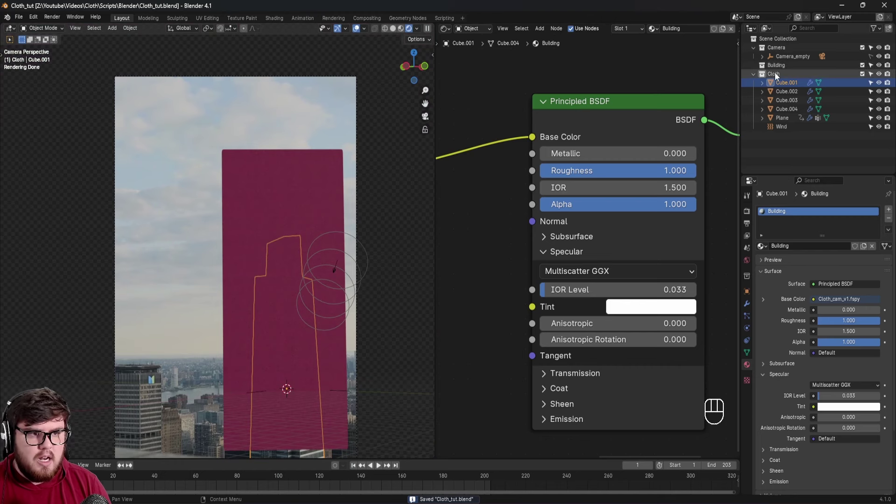
Move Cube.001 through Cube.004 from the Cloth collection into the Building collection, select the Wind object, and save the file.
left_click(789, 109, "shift")
left_click_drag(790, 110, 779, 66)
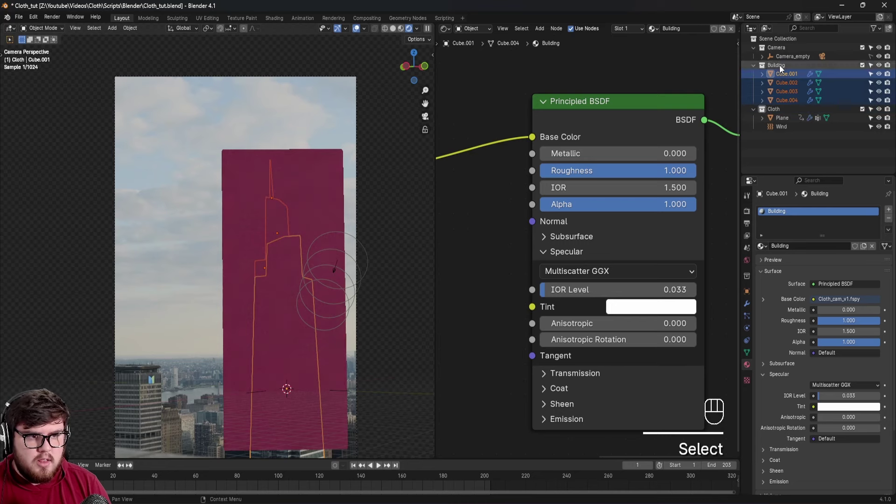
left_click(785, 126)
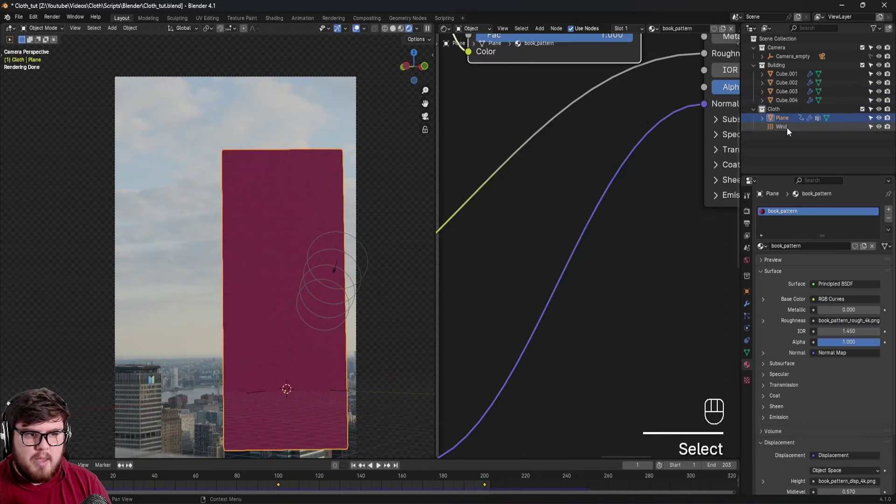
middle_click_drag(381, 205, 350, 211, "shift")
key("ctrl+s")
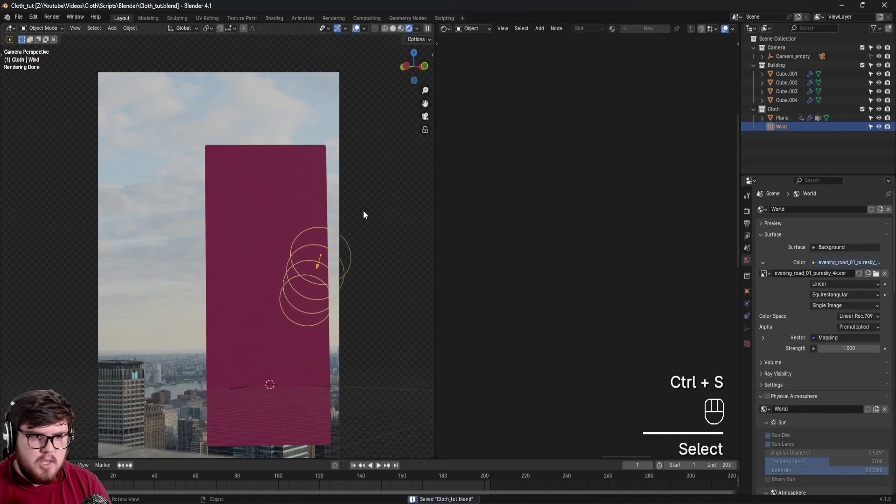
Show the Holdout and Indirect Only toggles in the outliner.
left_click(874, 28)
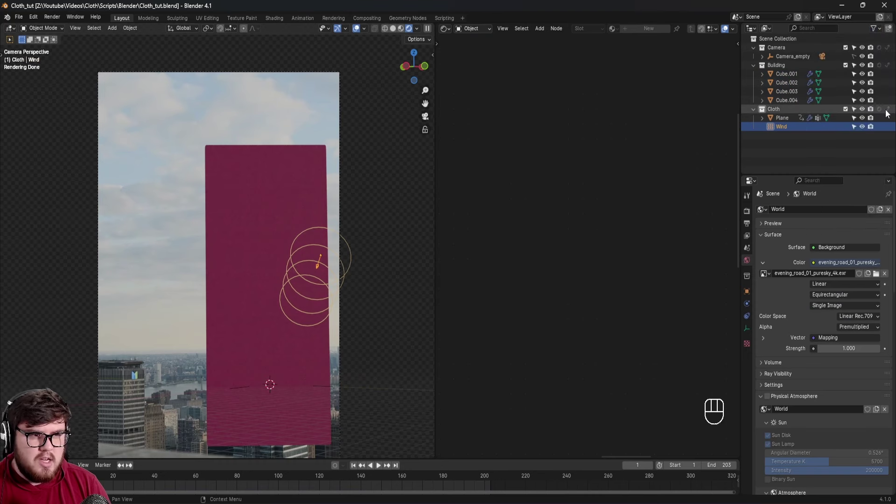
Save the file and rename the active view layer to Cloth.
middle_click_drag(368, 208, 338, 198, "shift")
key("ctrl+s")
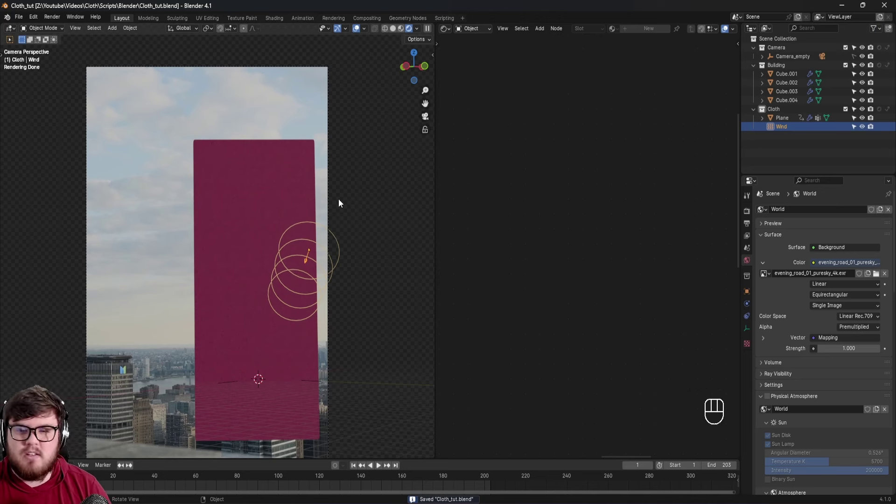
left_click(841, 17)
type("Clo")
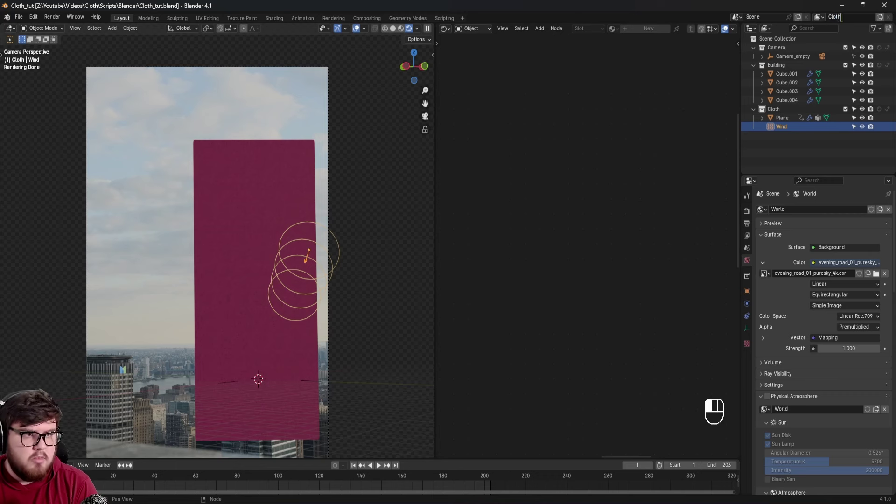
type("th")
key("Return")
Add a new view layer named Shadow and save the file.
left_click(879, 18)
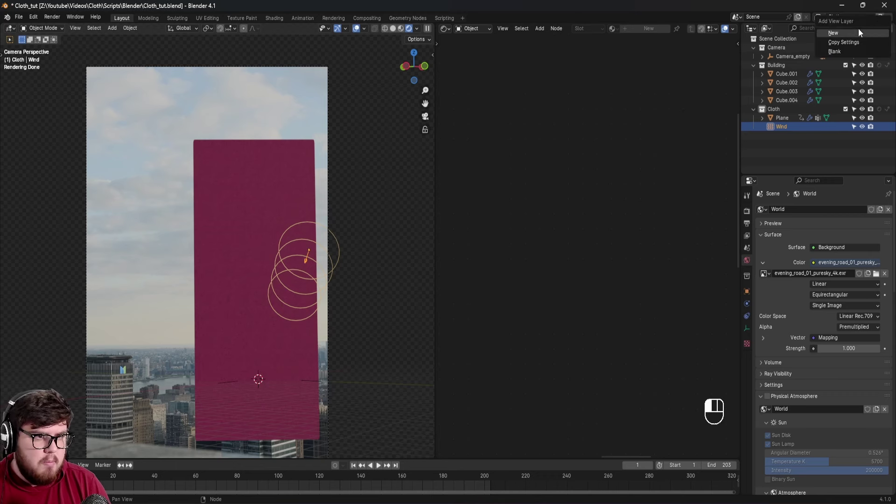
left_click(833, 33)
left_click(849, 17)
type("Shadow")
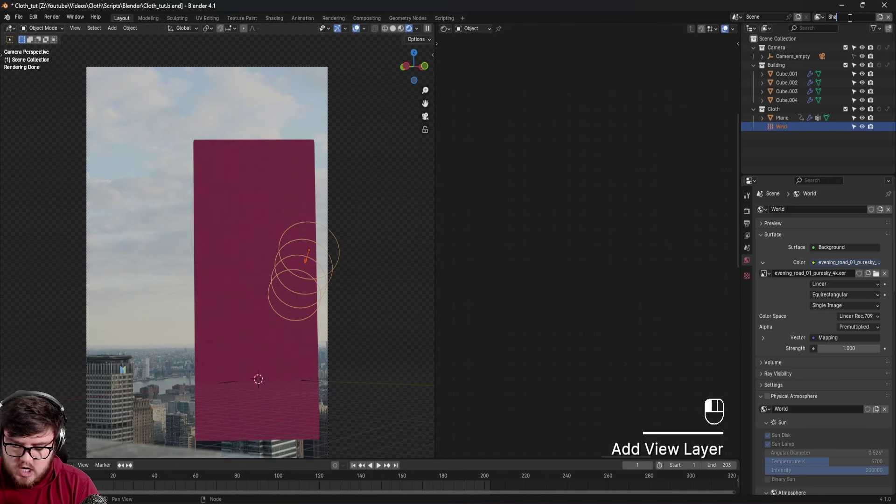
scroll(306, 269, "up", 4)
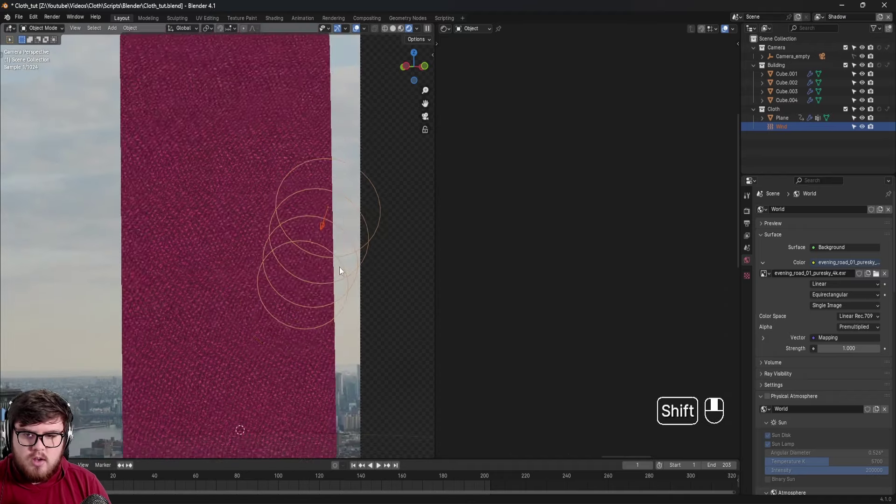
middle_click_drag(340, 267, 304, 260, "shift")
key("ctrl+s")
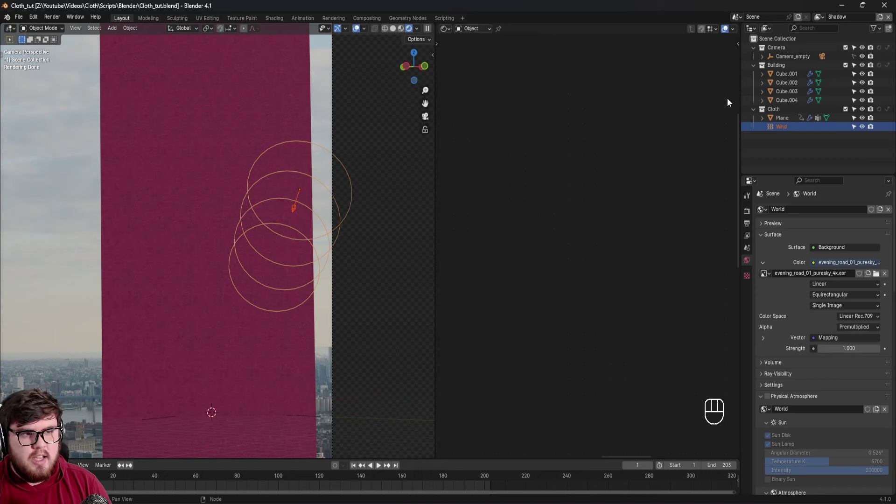
Move the timeline to frame 88 and save the file.
left_click_drag(219, 481, 253, 484)
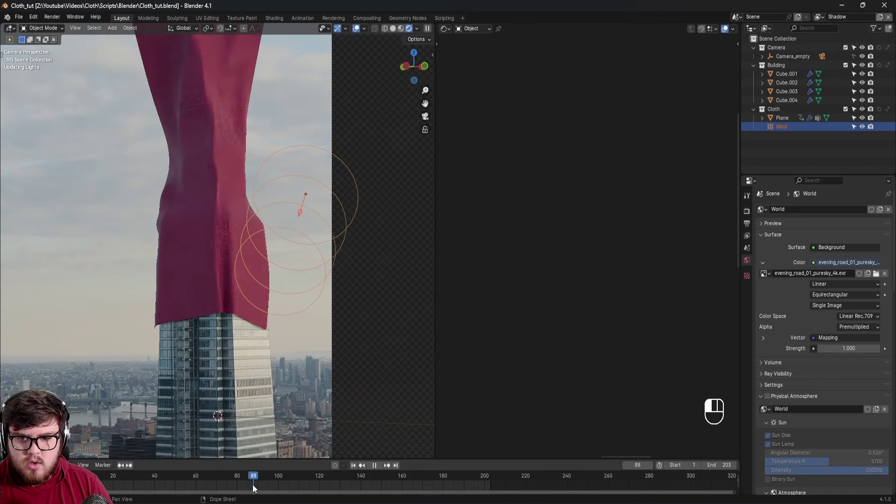
middle_click_drag(257, 460, 278, 214, "shift")
key("ctrl+s")
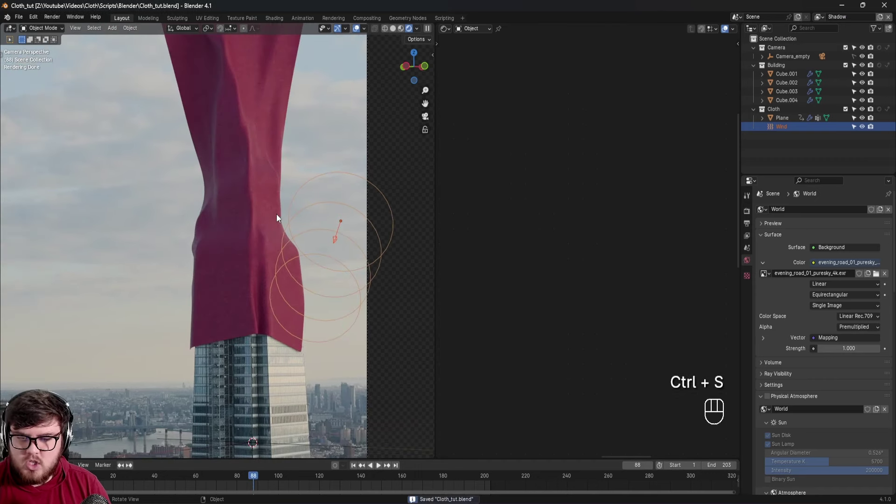
Set the Cloth collection to Indirect Only in the Shadow view layer and inspect its shadow on the building.
scroll(318, 196, "up", 2)
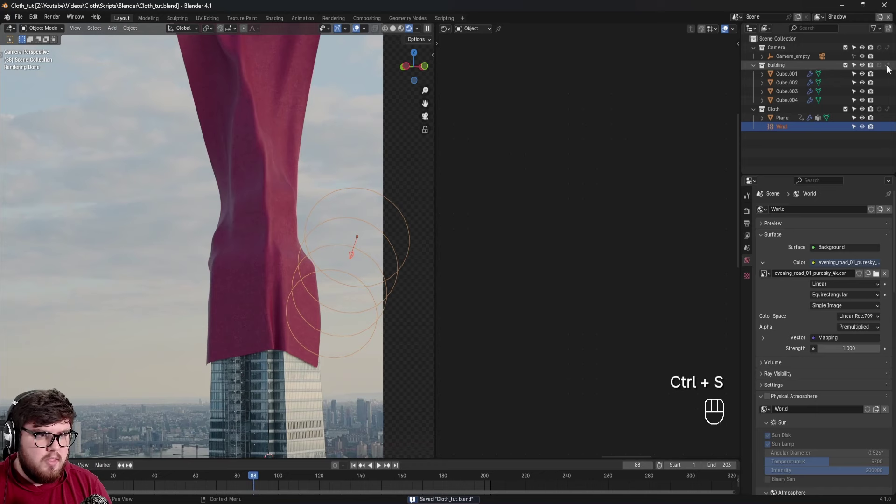
left_click(887, 111)
scroll(255, 199, "up", 2)
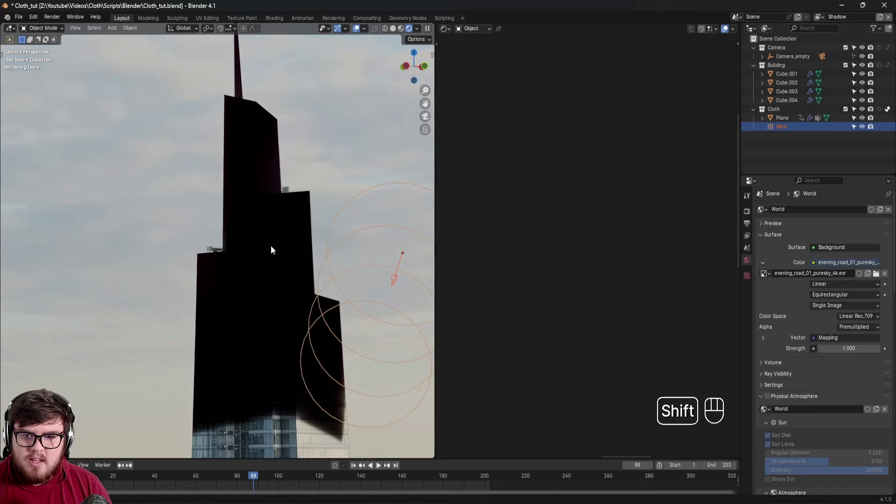
middle_click_drag(271, 250, 299, 103, "shift")
middle_click_drag(271, 142, 270, 191, "shift")
scroll(288, 183, "down", 1)
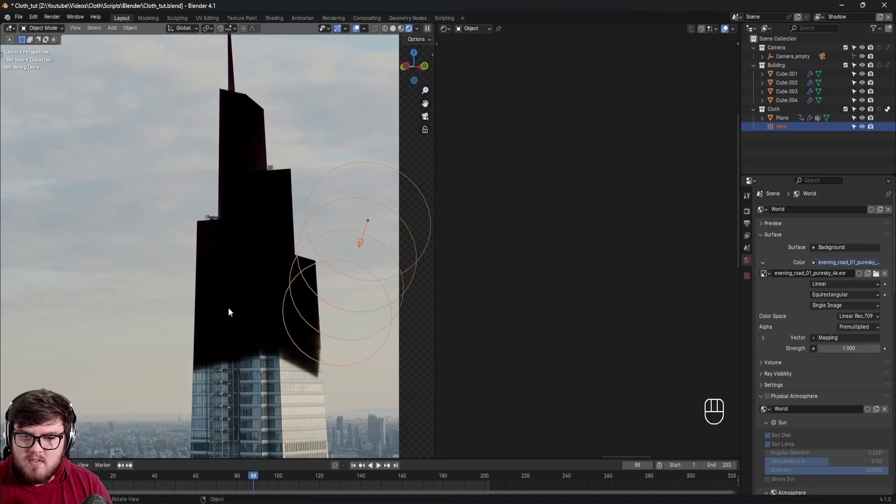
scroll(265, 266, "down", 1)
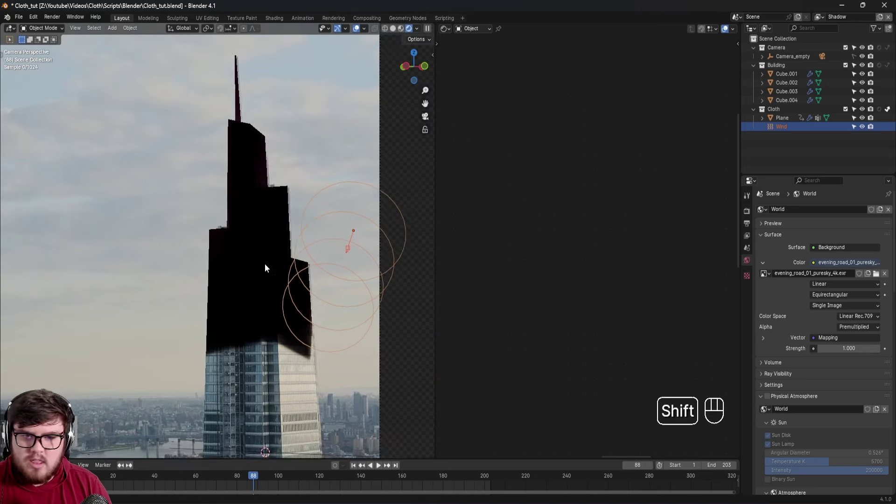
Switch to the Cloth view layer and set the Building collection to Indirect Only.
left_click(818, 17)
left_click(804, 106)
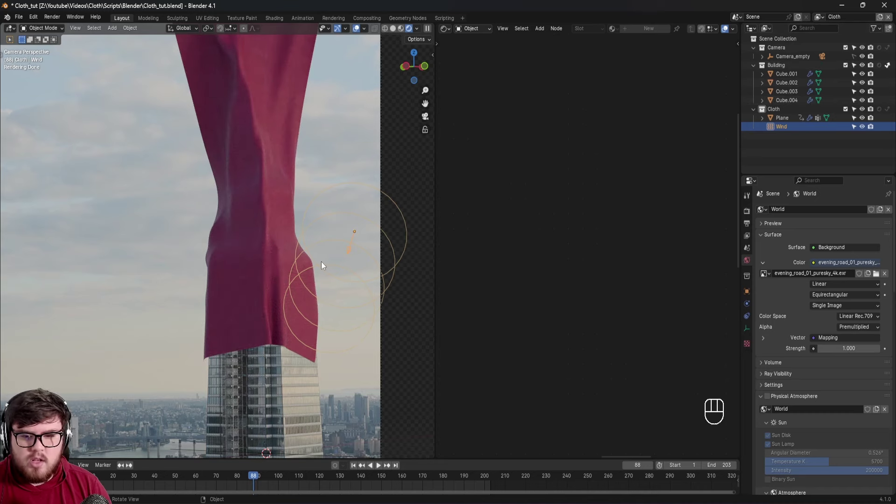
scroll(321, 262, "up", 8)
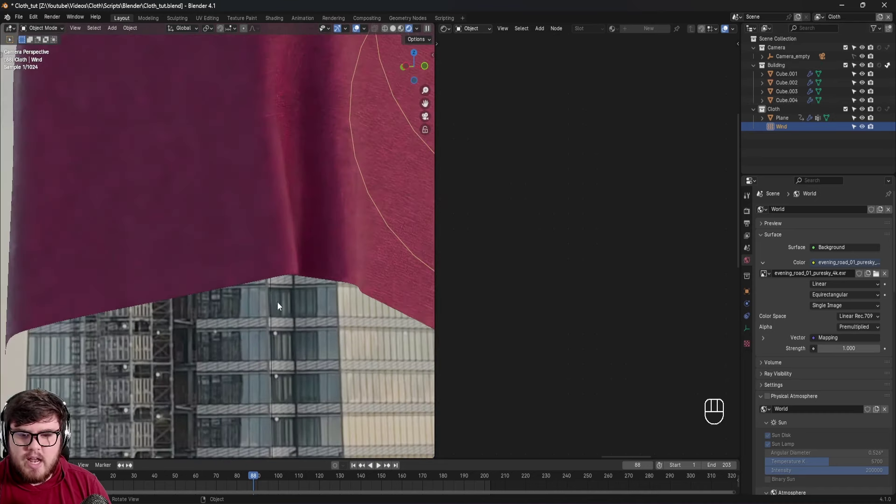
Go to frame 113 and examine where the cloth's lower edge and inner side overlap the building.
left_click_drag(254, 476, 305, 475)
scroll(237, 317, "down", 8)
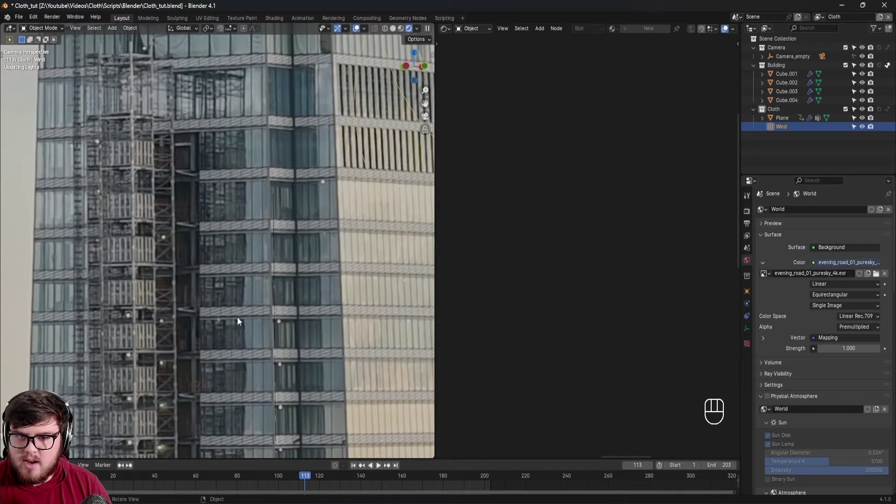
middle_click_drag(266, 160, 255, 323, "shift")
scroll(244, 209, "up", 5)
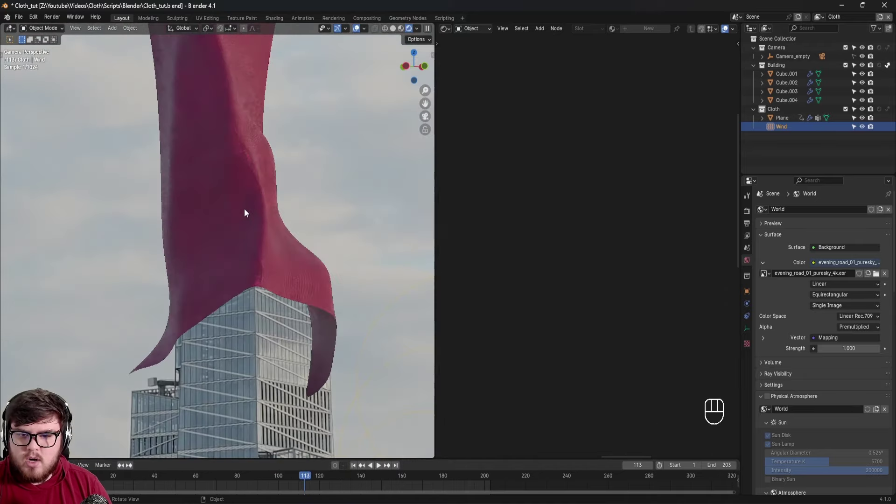
middle_click_drag(245, 213, 250, 256, "shift")
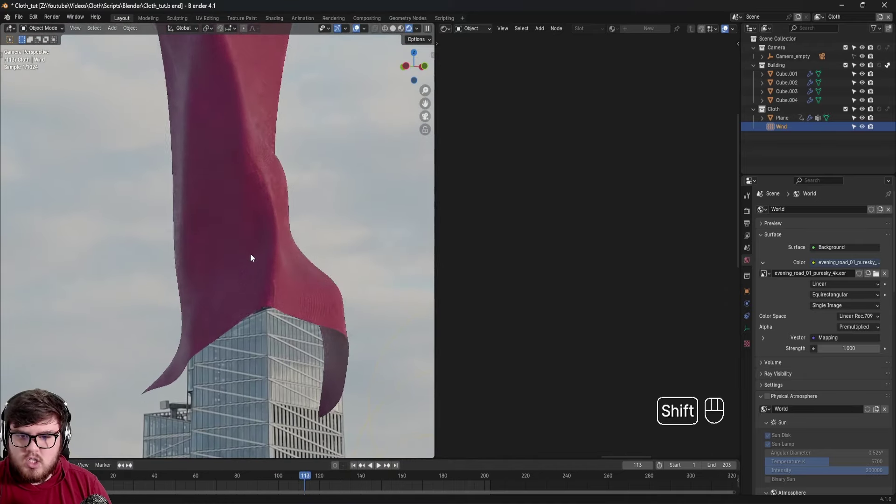
scroll(301, 382, "up", 3)
middle_click_drag(301, 382, 322, 249, "shift")
scroll(345, 252, "down", 3)
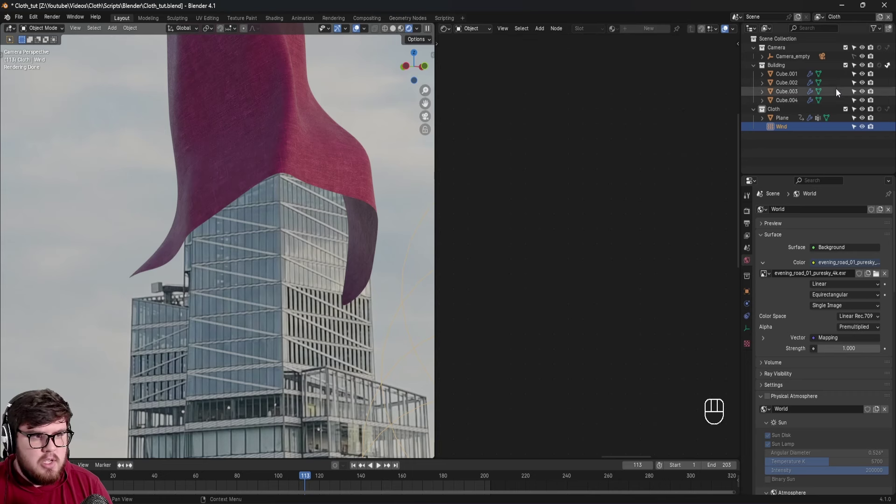
Enable Holdout instead of Indirect Only on the Building collection and inspect the cloth behind the tower's edge.
left_click(879, 65)
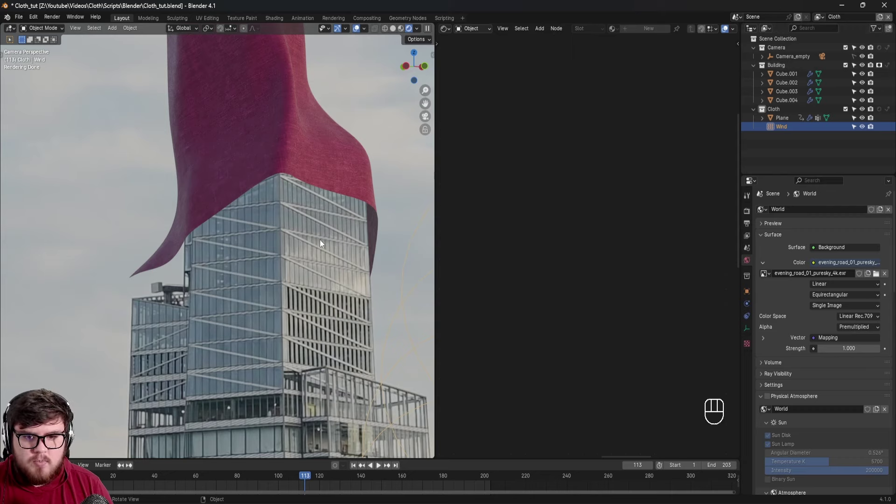
scroll(321, 240, "up", 10)
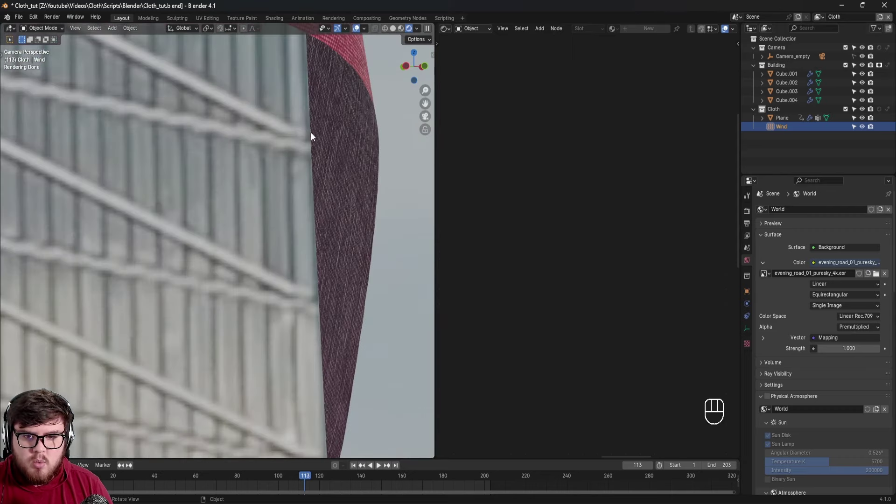
scroll(217, 206, "down", 5)
middle_click_drag(217, 207, 283, 218, "shift")
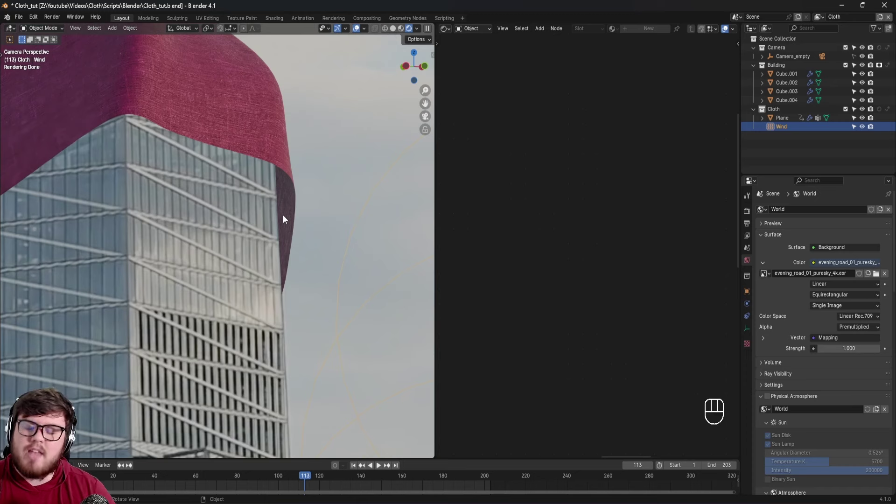
scroll(257, 214, "down", 4)
middle_click_drag(257, 235, 245, 220, "shift")
scroll(255, 150, "up", 4)
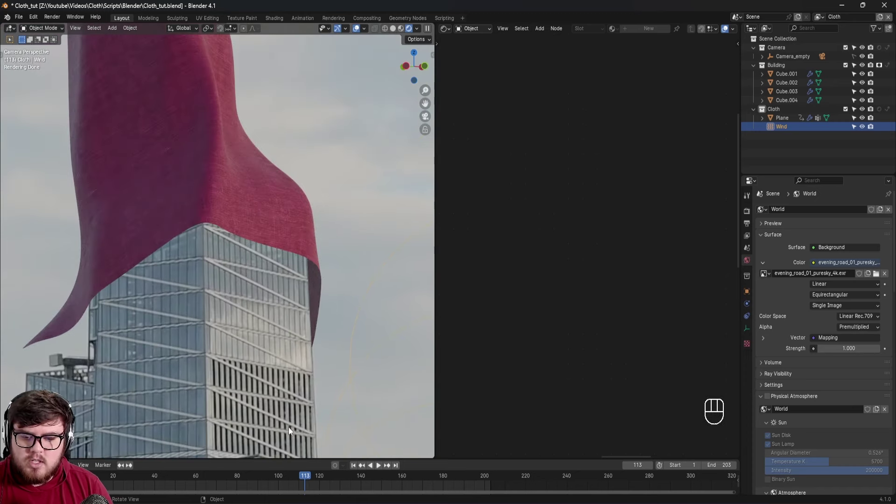
Check how the building masks the cloth at frames 119 and 130, and save the file.
key("space")
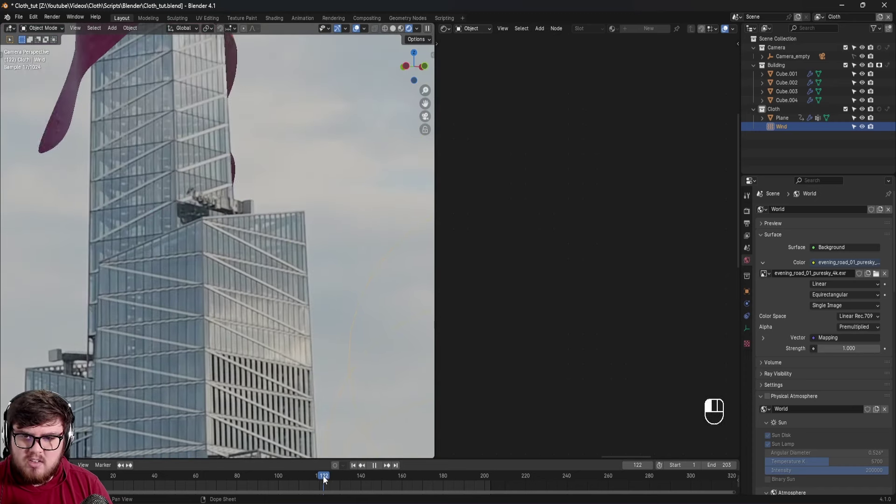
left_click(317, 477)
middle_click_drag(259, 266, 245, 189, "shift")
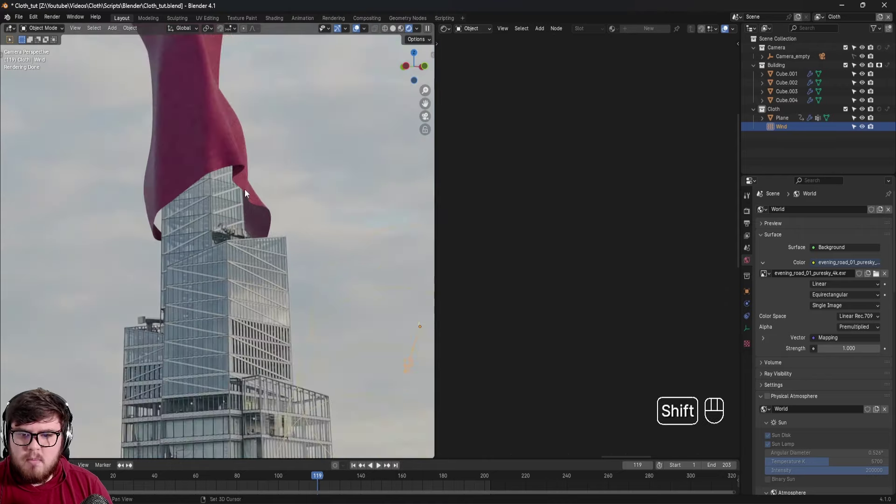
scroll(245, 189, "up", 4)
left_click_drag(318, 475, 340, 485)
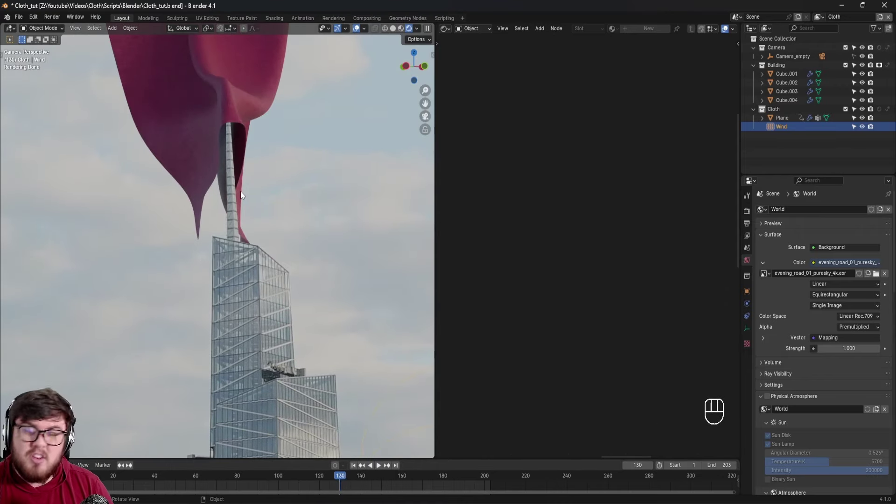
middle_click_drag(243, 189, 247, 192)
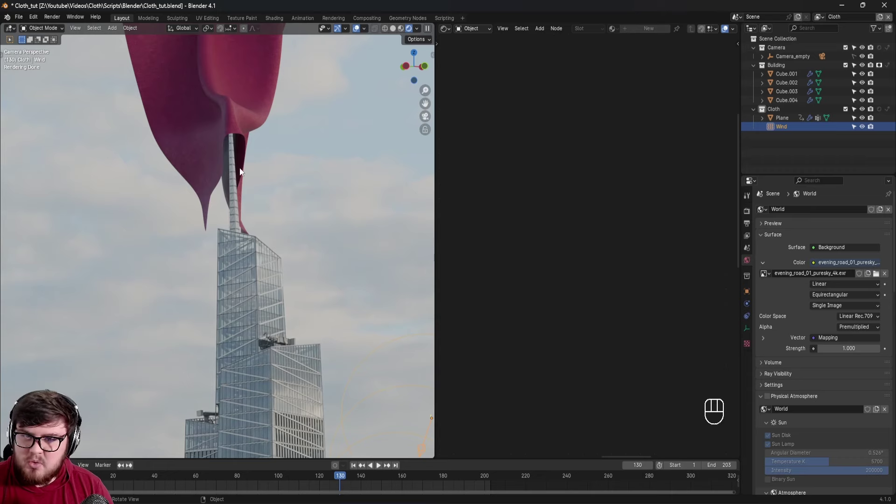
scroll(240, 171, "up", 5)
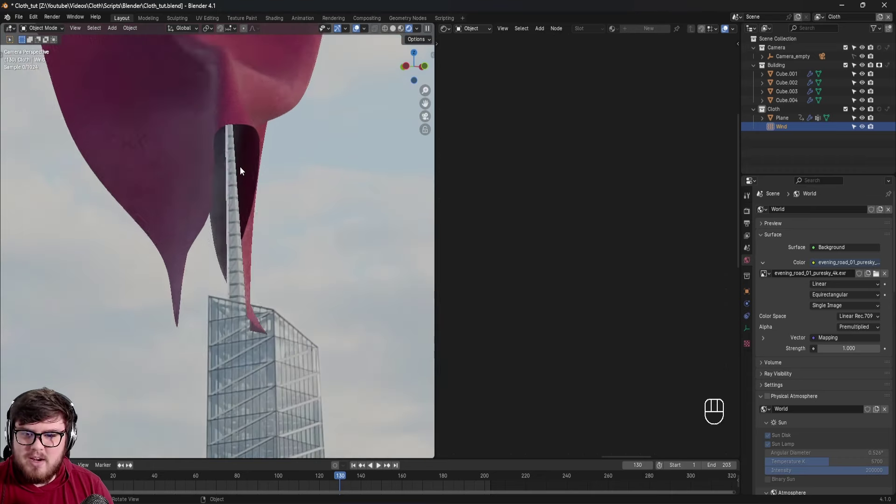
scroll(240, 170, "down", 5)
middle_click_drag(311, 240, 254, 170)
key("ctrl+s")
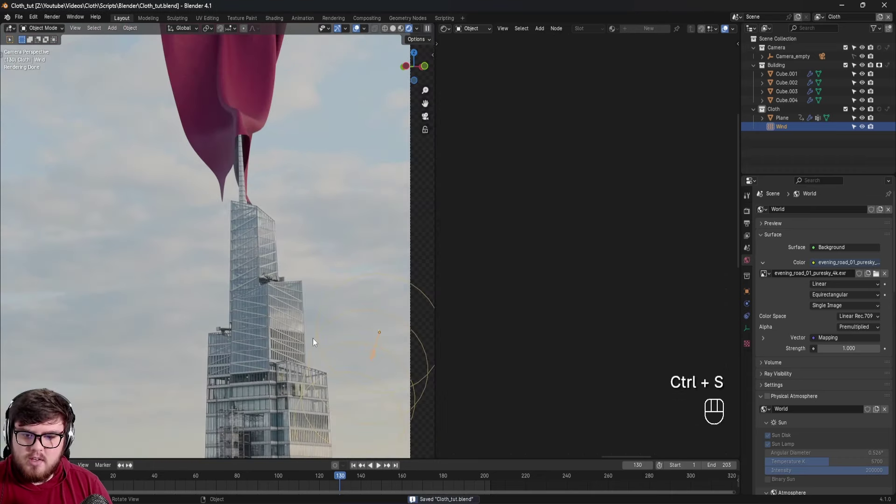
Return the timeline to frame 1, switch the viewport to solid shading, and save the file.
left_click(355, 465)
middle_click_drag(313, 358, 261, 264, "shift")
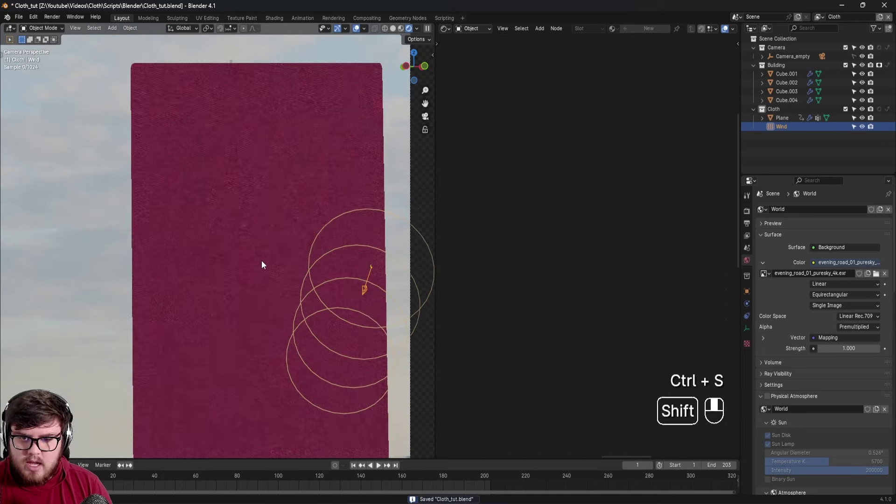
key("z")
left_click(340, 245)
mouse_move(340, 245)
middle_mouse_down("shift")
mouse_move(298, 142)
mouse_move(308, 187)
mouse_move(332, 135)
middle_mouse_up("shift")
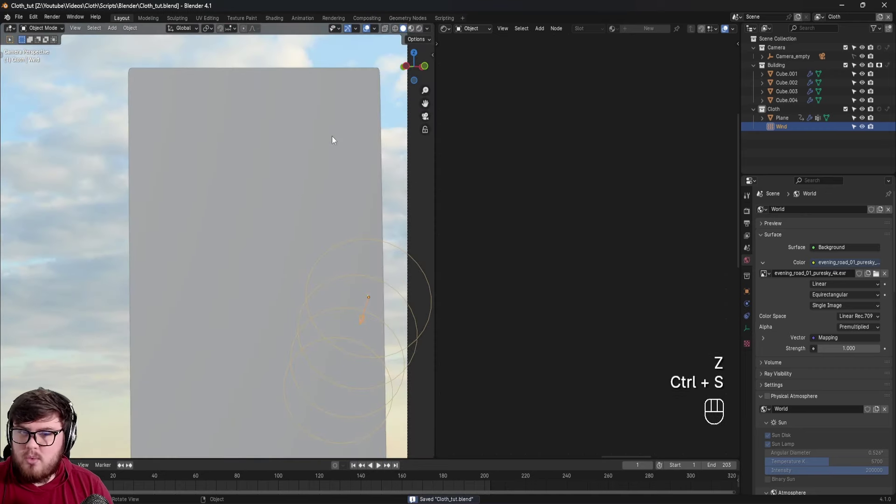
Open the Compositing workspace, enable compositing nodes, and reposition the Render Layers node.
left_click(372, 18)
left_click(105, 29)
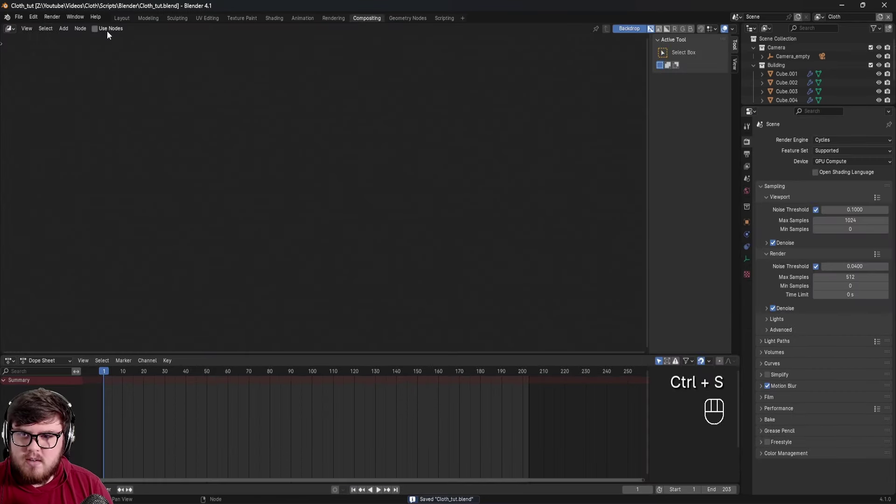
left_click_drag(205, 230, 177, 180)
Duplicate the Render Layers node below the original and set the copy's layer to Shadow.
key("shift+d")
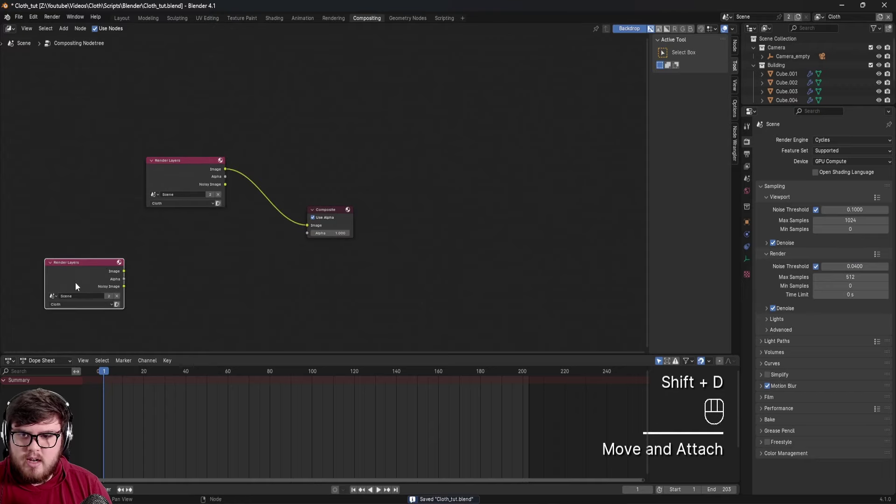
left_click(170, 162)
left_click(152, 198)
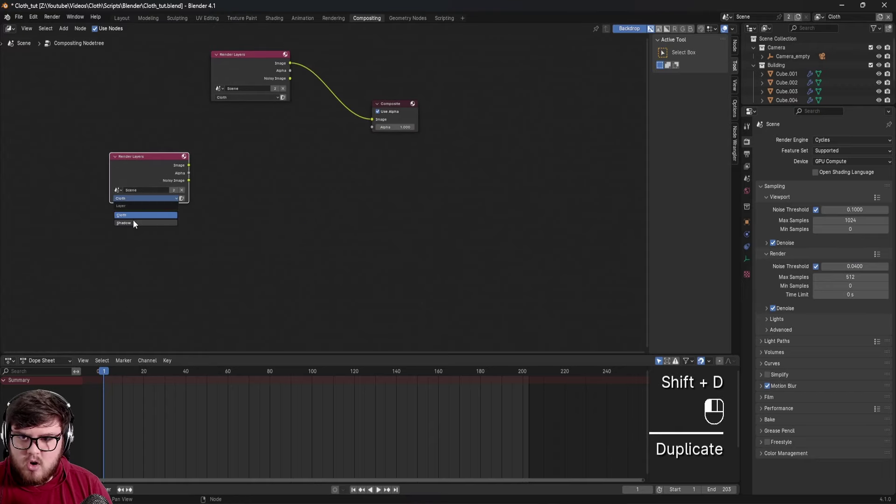
left_click(133, 219)
left_click_drag(148, 172, 154, 168)
Add a File Output node below the Composite node and move the Cloth Render Layers node slightly lower.
key("shift+a")
type("fil")
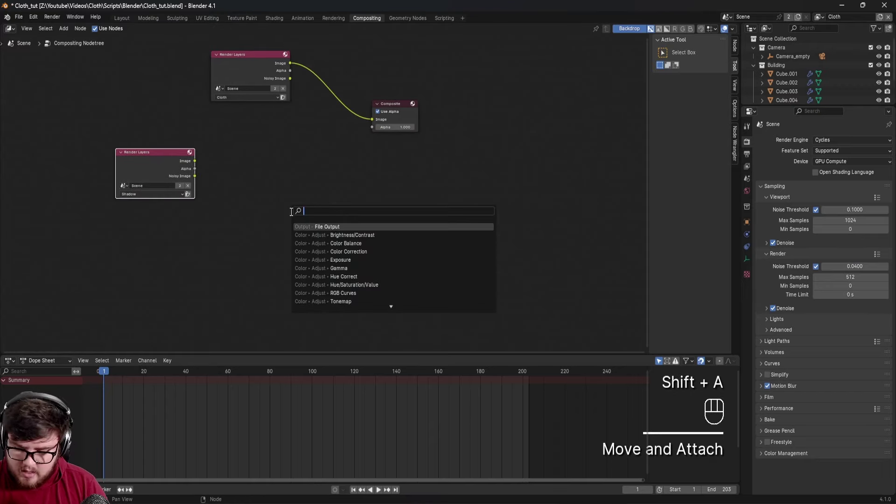
type("e")
key("Return")
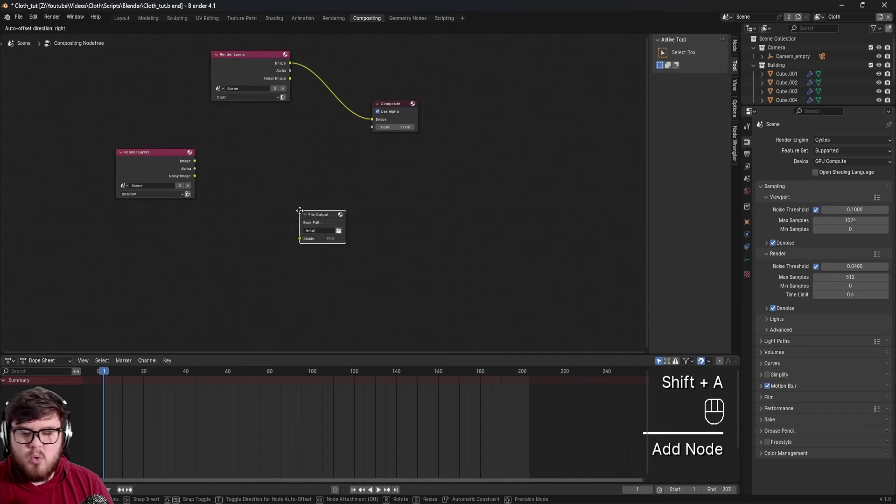
left_click(363, 169)
left_click_drag(267, 61, 268, 98)
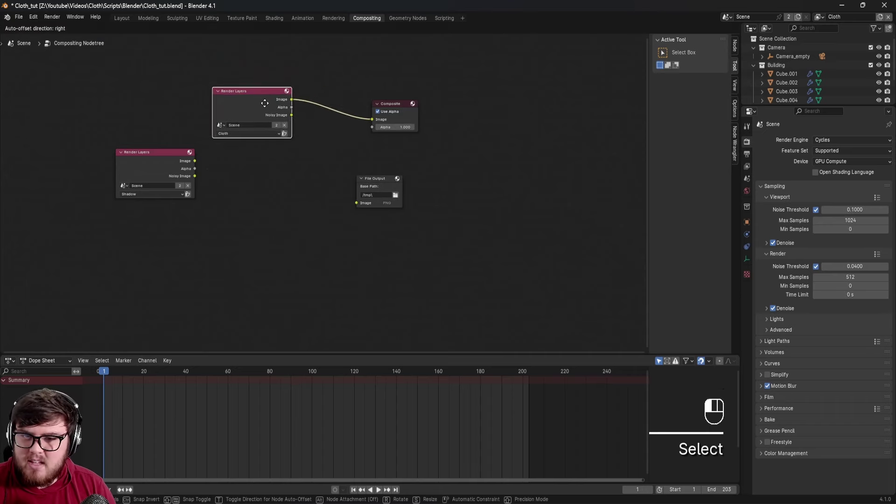
Add a second input to the File Output node, linking the Cloth image to the first input and the Shadow image to the second.
left_click(379, 183)
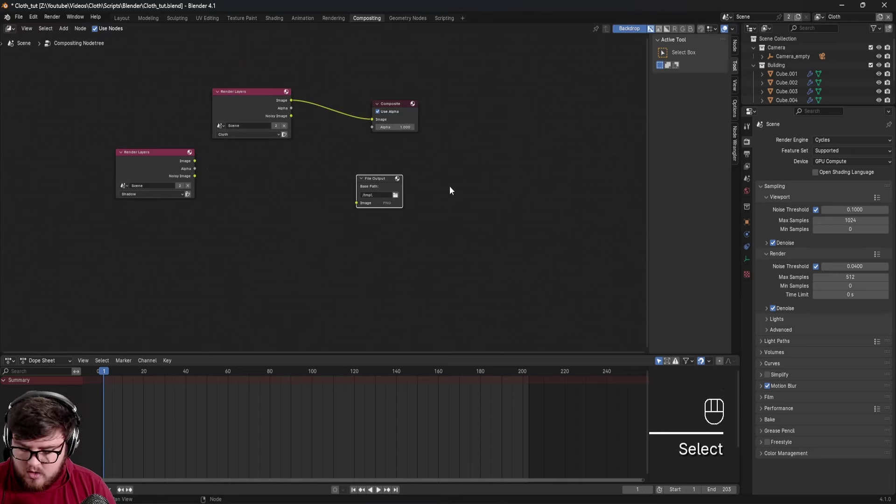
key("n")
key("n")
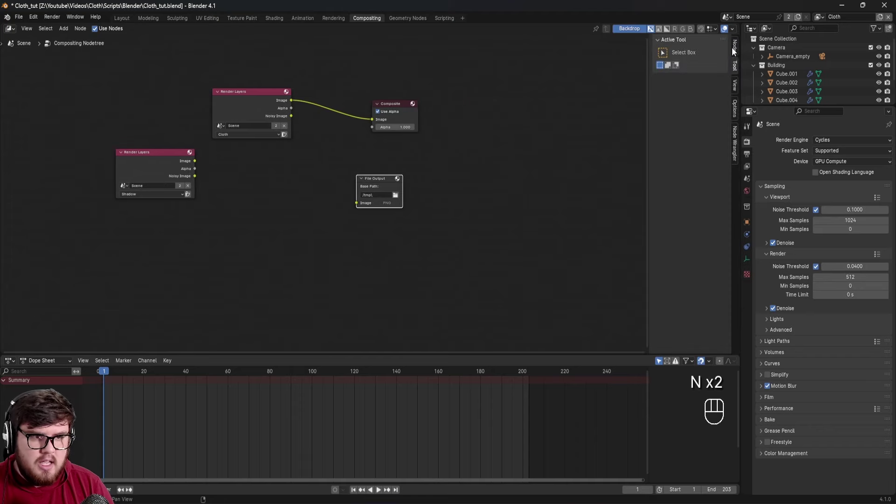
left_click(734, 49)
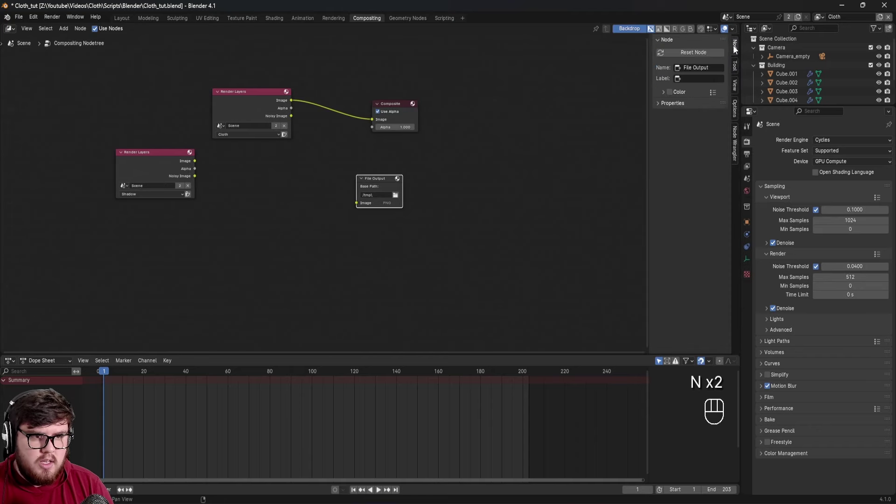
left_click(676, 102)
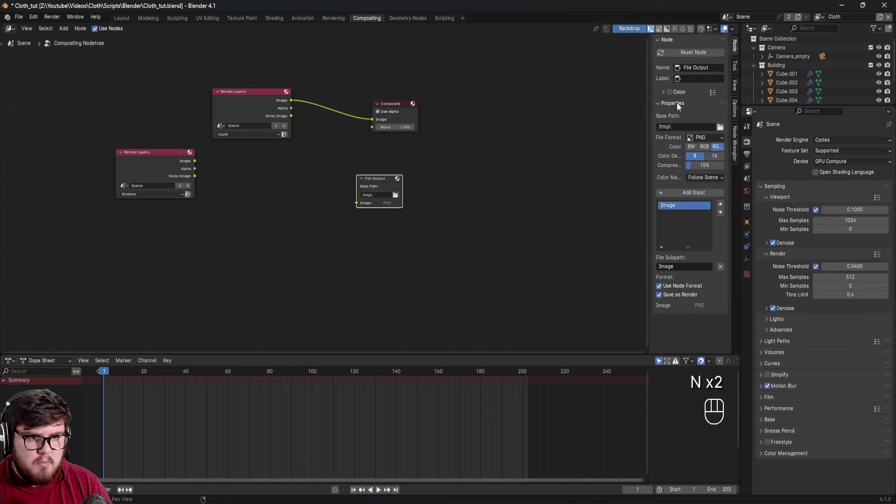
left_click(690, 192)
left_click_drag(191, 160, 357, 210)
left_click_drag(292, 100, 357, 203)
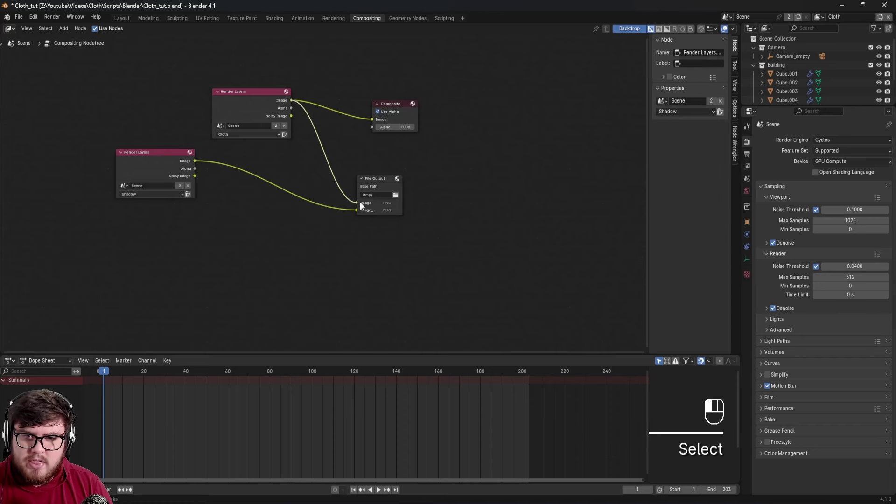
Rename the File Output node's two inputs to Cloth_ and Shadow_.
left_click(374, 186)
double_click(681, 205)
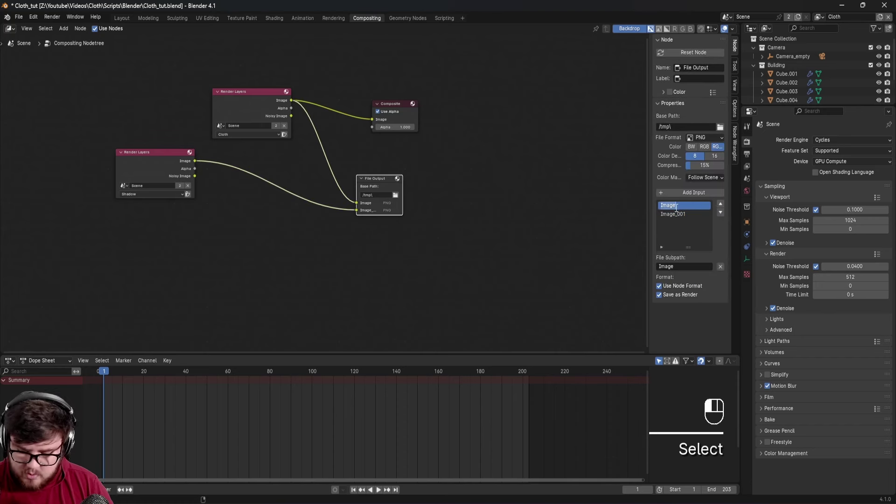
type("Cloth")
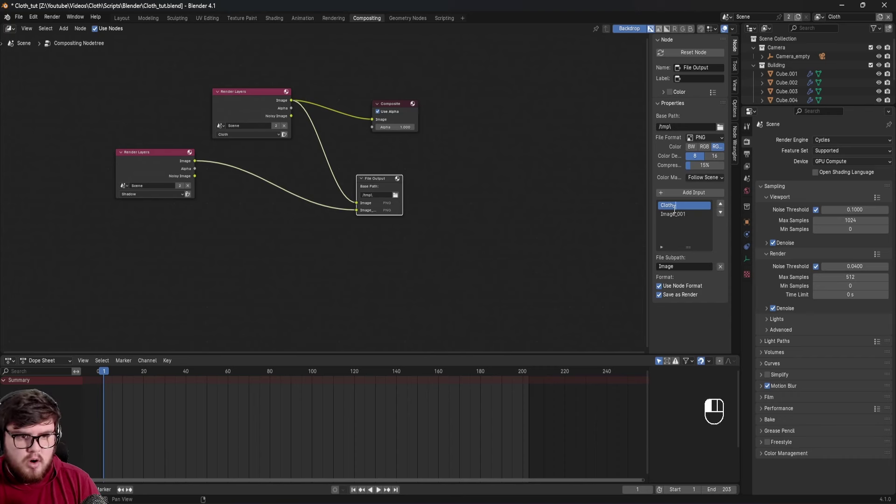
type("_")
key("Return")
double_click(674, 214)
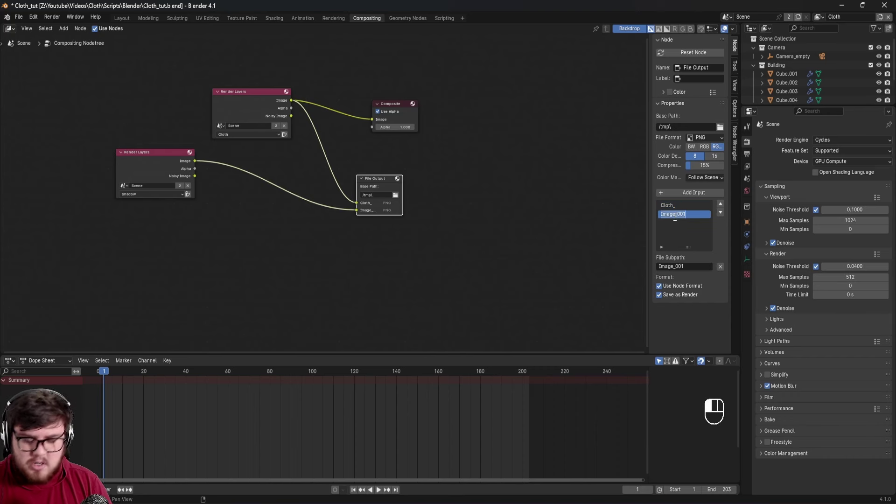
type("Shadow_")
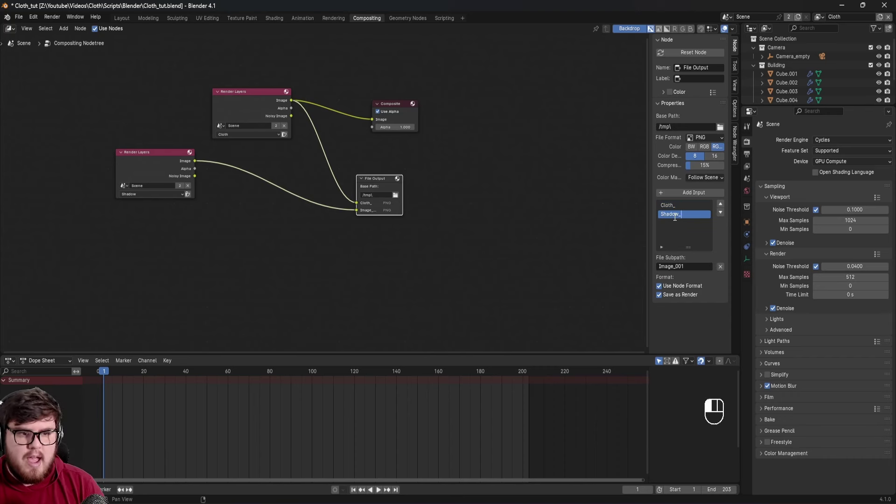
key("Return")
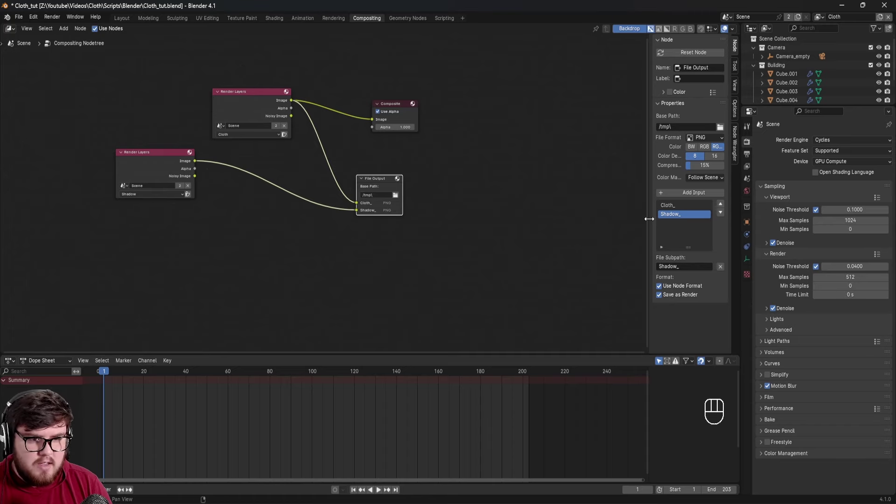
Set the File Output base path to Z:\Youtube\Videos\Cloth\Renders\cg\v3\ and save the file.
left_click_drag(649, 219, 602, 219)
left_click(720, 127)
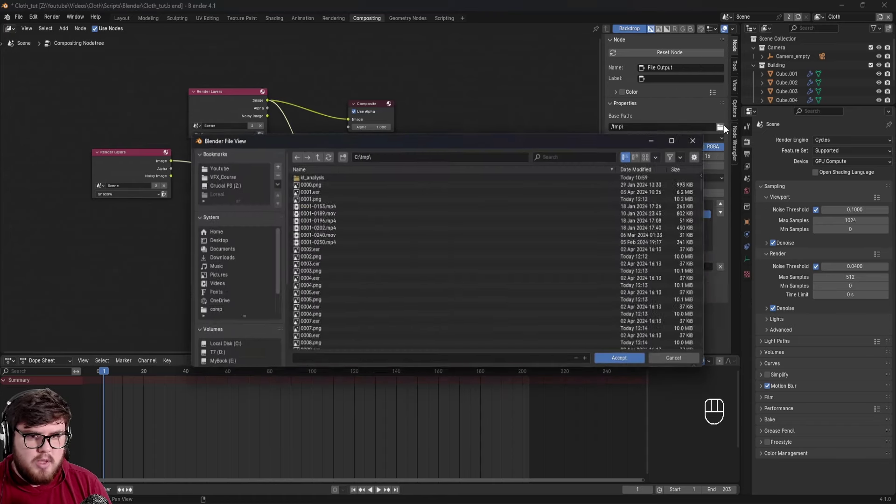
left_click(219, 169)
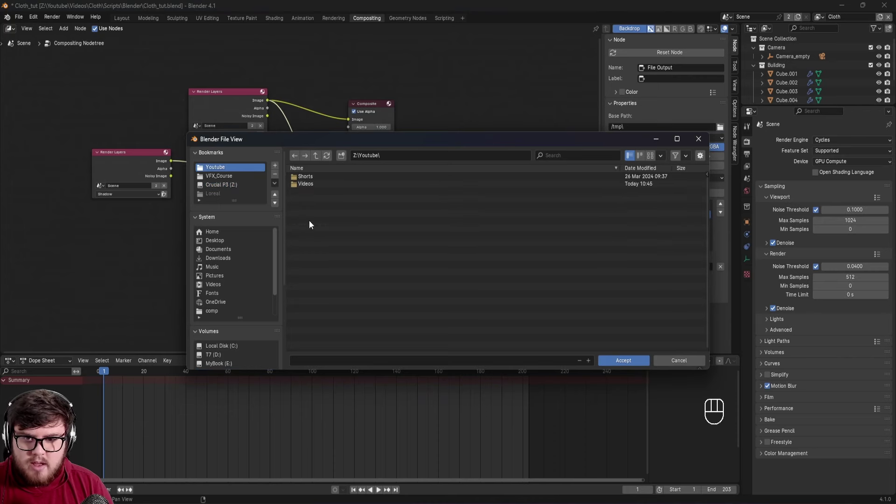
key("BackSpace")
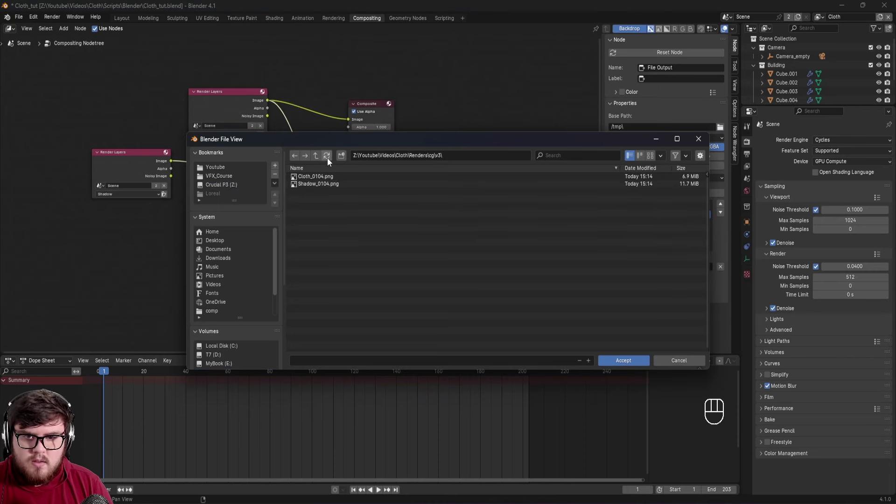
left_click(621, 361)
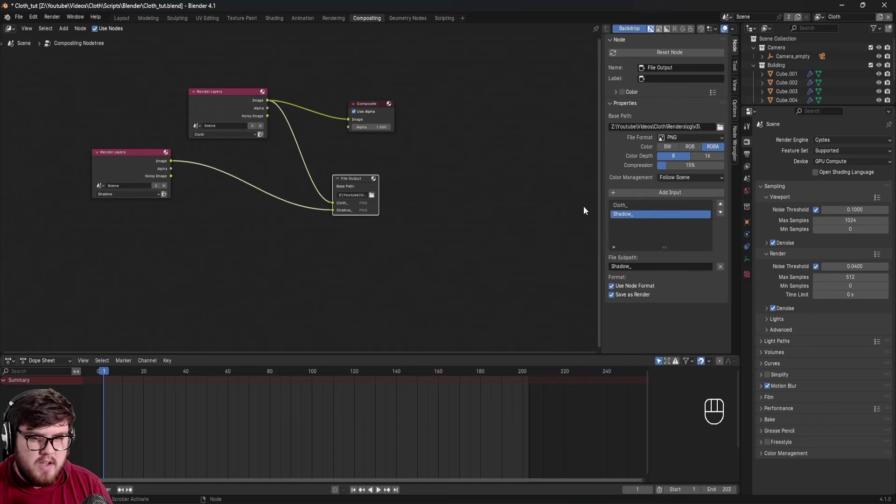
middle_click_drag(521, 249, 528, 243, "shift")
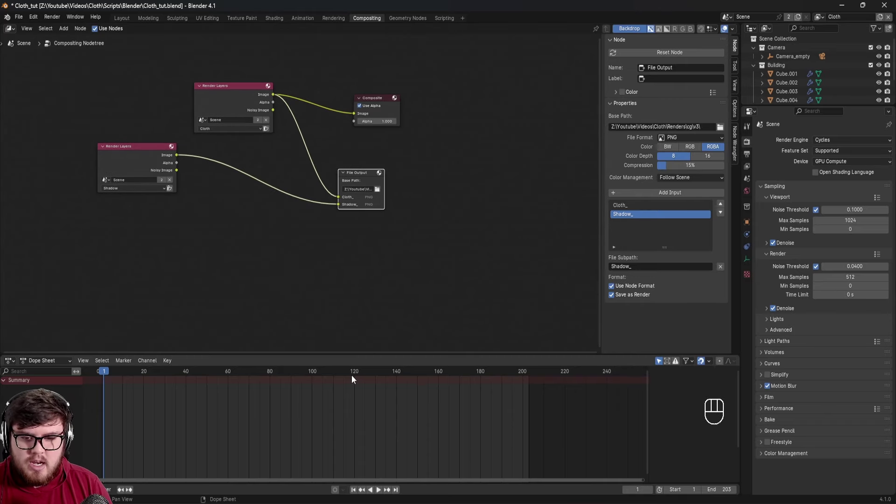
key("ctrl+s")
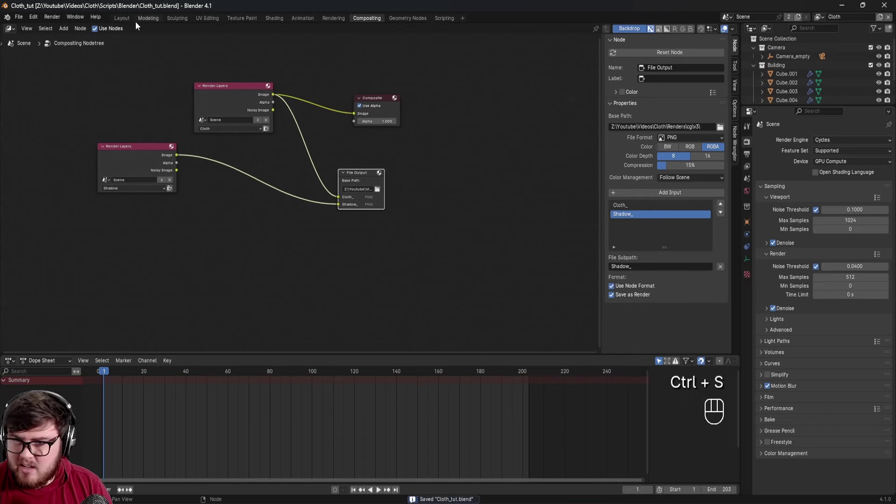
Return to the Layout workspace, go to frame 108, save the file, and render the frame as a still image.
left_click(122, 18)
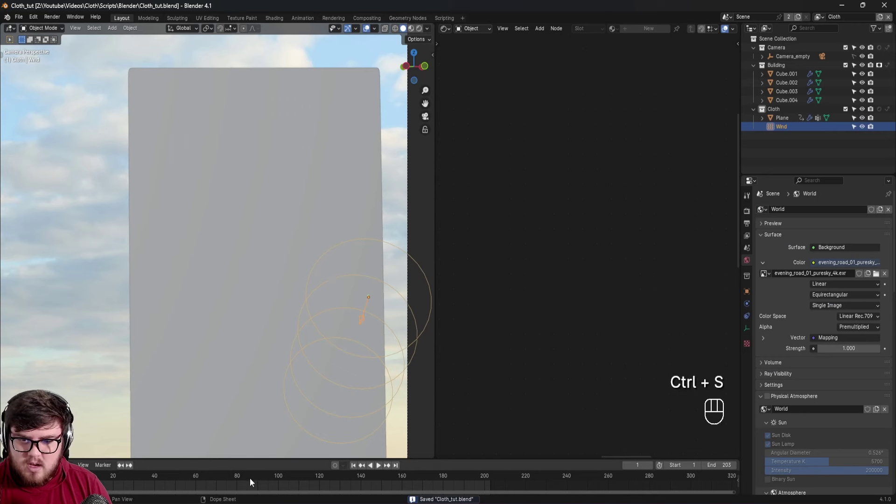
left_click_drag(269, 484, 295, 487)
middle_click_drag(237, 229, 261, 227, "shift")
key("ctrl+s")
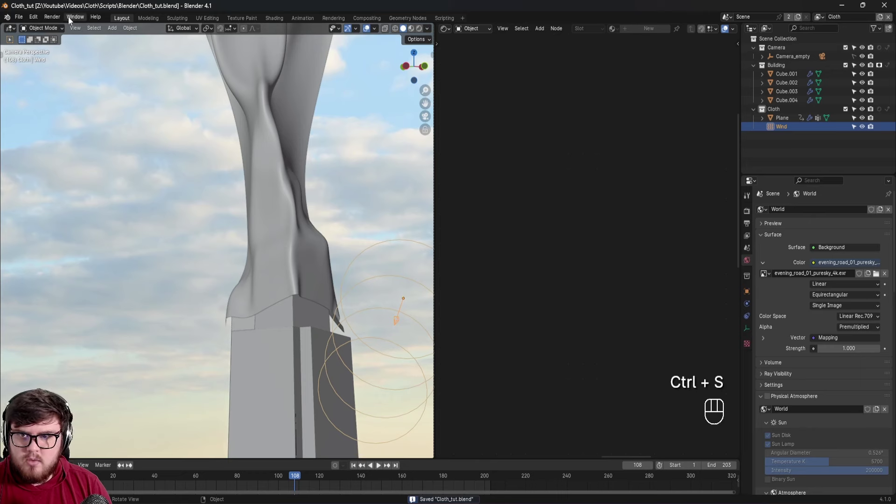
left_click(52, 16)
left_click(84, 26)
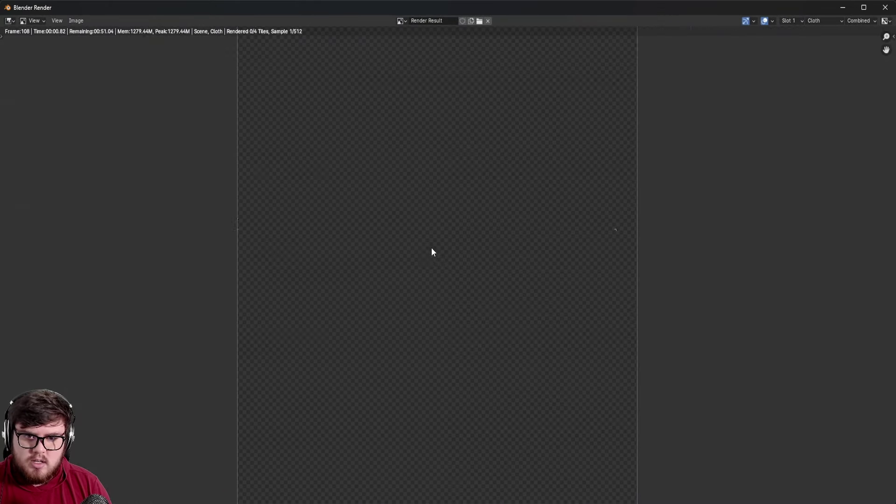
Inspect the lower edge of the cloth in the render result, and close the render window.
scroll(433, 250, "down", 2)
middle_click_drag(466, 226, 458, 256)
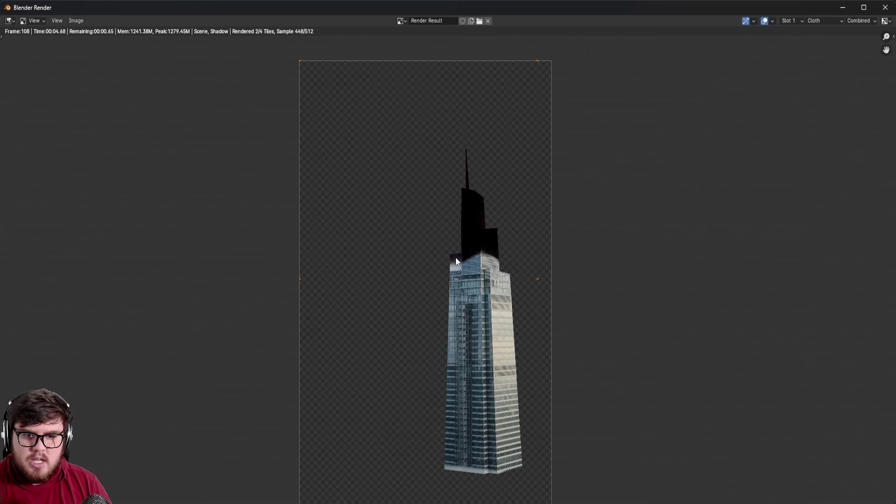
scroll(467, 288, "up", 2)
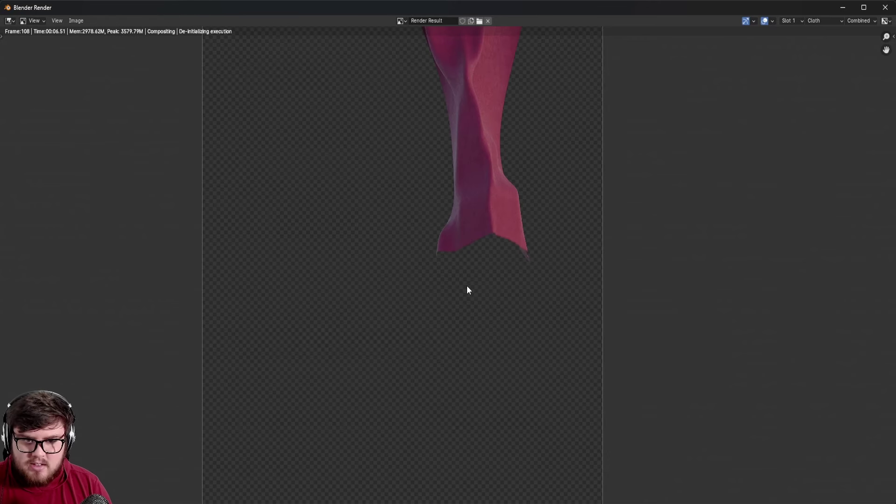
scroll(468, 289, "up", 1)
middle_click_drag(508, 252, 460, 254)
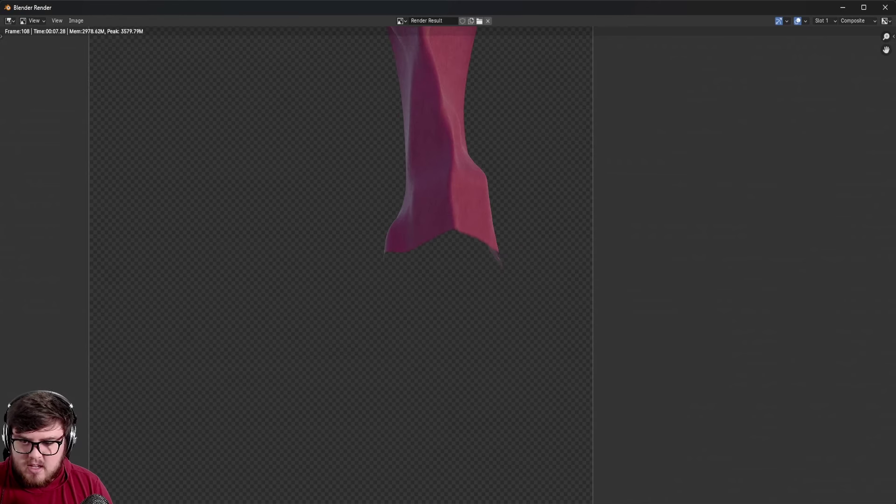
left_click(886, 7)
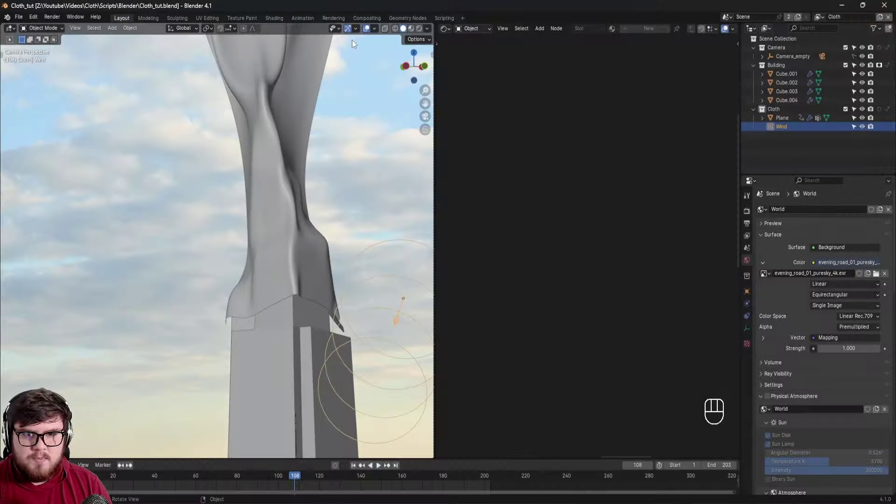
In the Compositing workspace, link the Shadow Render Layers node to a Viewer node, place the Viewer lower, and shrink the backdrop.
left_click(366, 19)
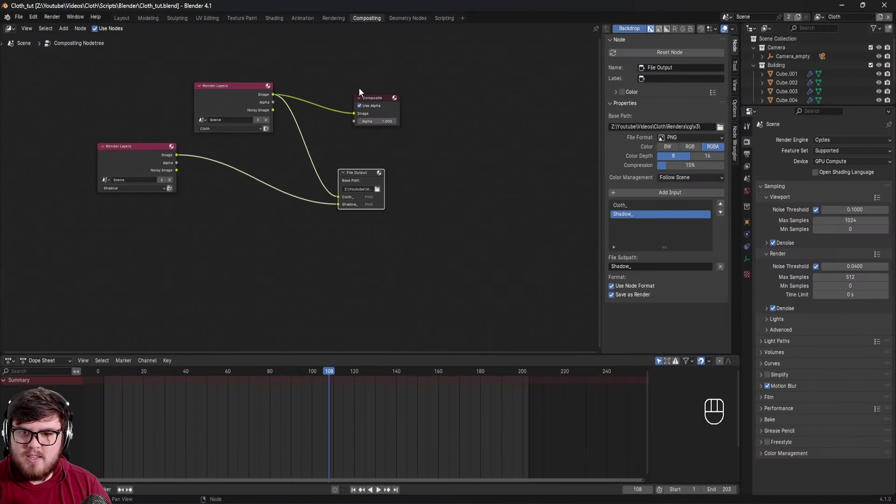
left_click(156, 164, "ctrl+shift")
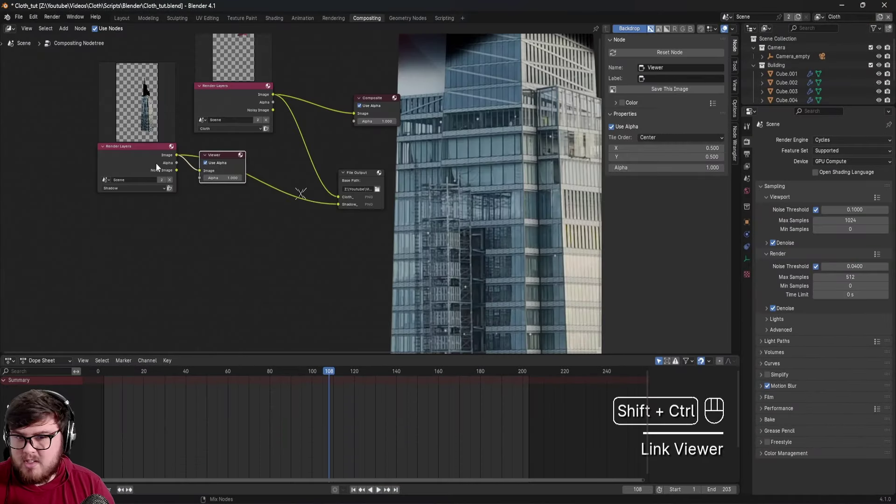
left_click_drag(223, 155, 283, 240)
key("v")
key("v")
key("v")
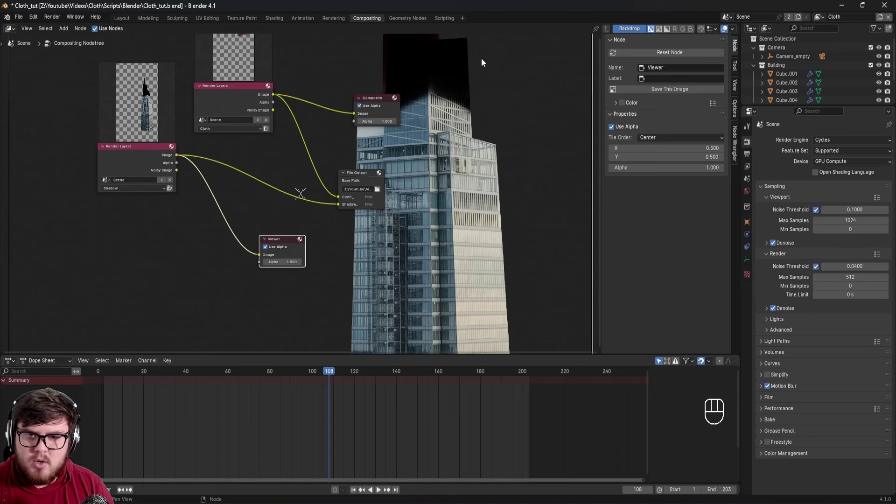
Return to the Layout workspace, switch the active view layer to Shadow, and set the viewport to rendered shading.
left_click(122, 18)
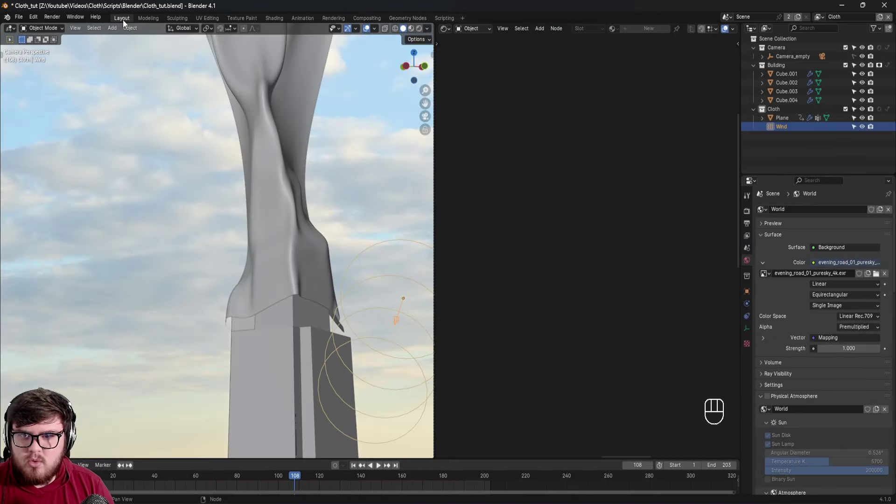
left_click(820, 17)
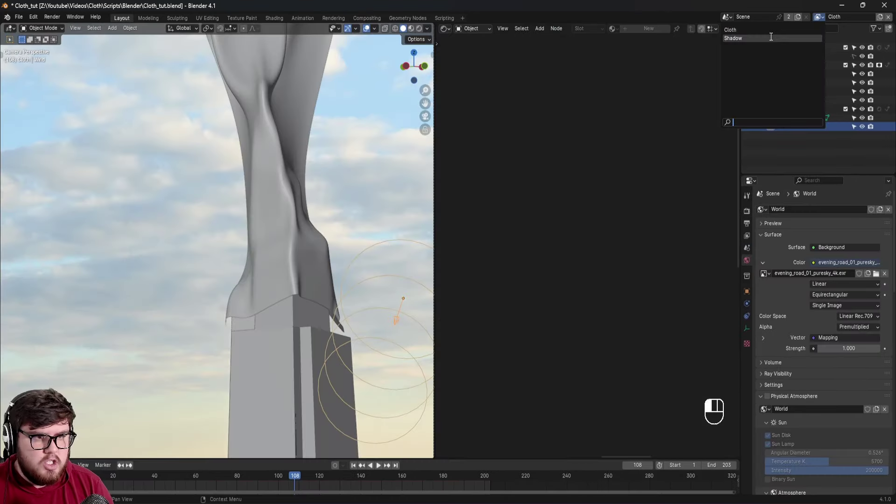
left_click(771, 36)
key("z")
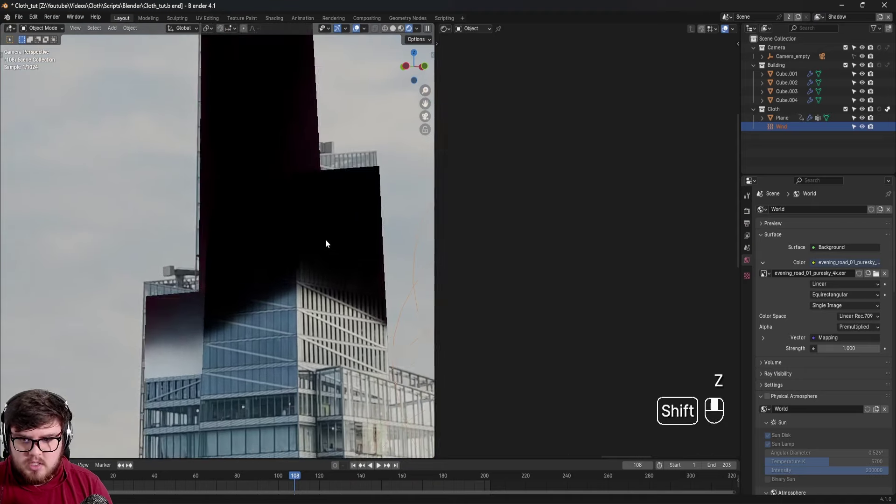
middle_click_drag(287, 176, 205, 222, "shift")
Select the building block Cube.002 and scrub to frame 165 to check the cloth's shadow on the building.
left_click(176, 215)
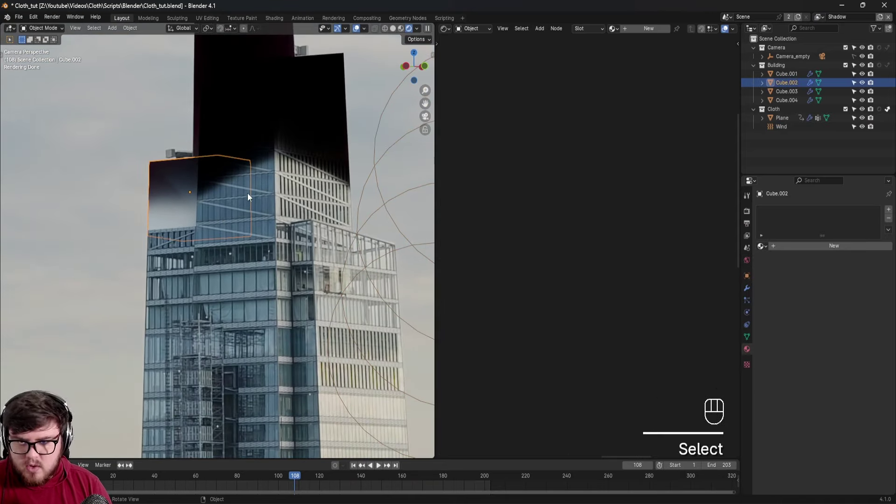
middle_click_drag(247, 196, 276, 252, "shift")
left_click_drag(289, 480, 411, 488)
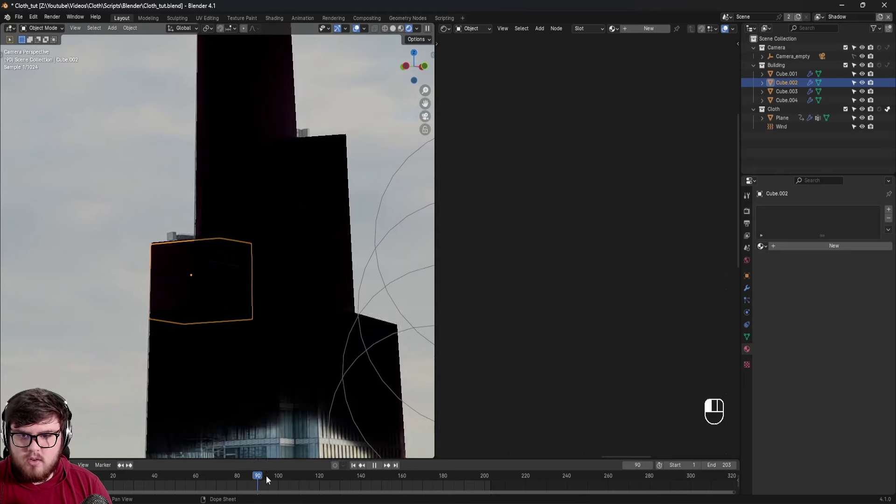
middle_click_drag(255, 218, 258, 325, "shift")
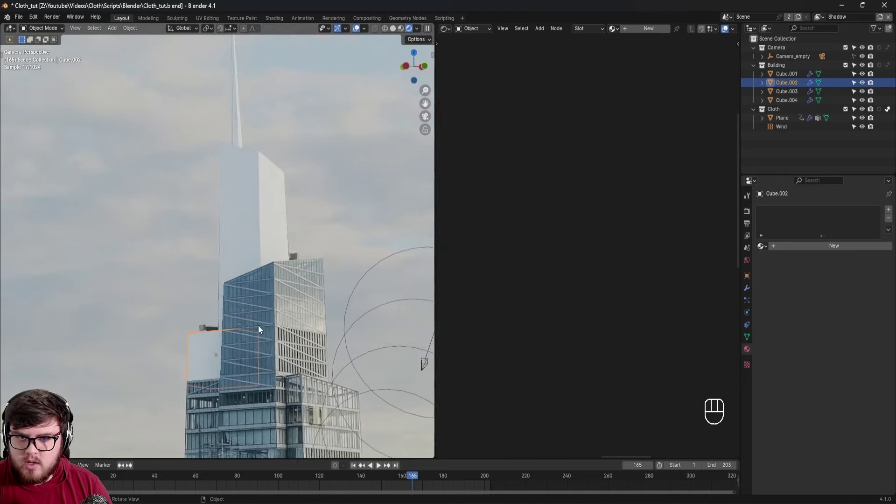
Jump to frame 107 and play the animation to frame 134 to check the cloth's shadow on the building.
middle_click_drag(280, 282, 292, 312, "shift")
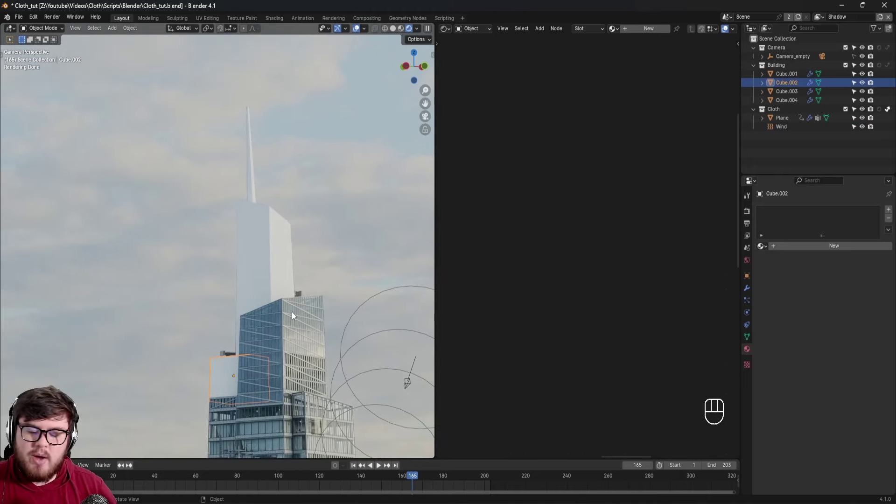
left_click(293, 475)
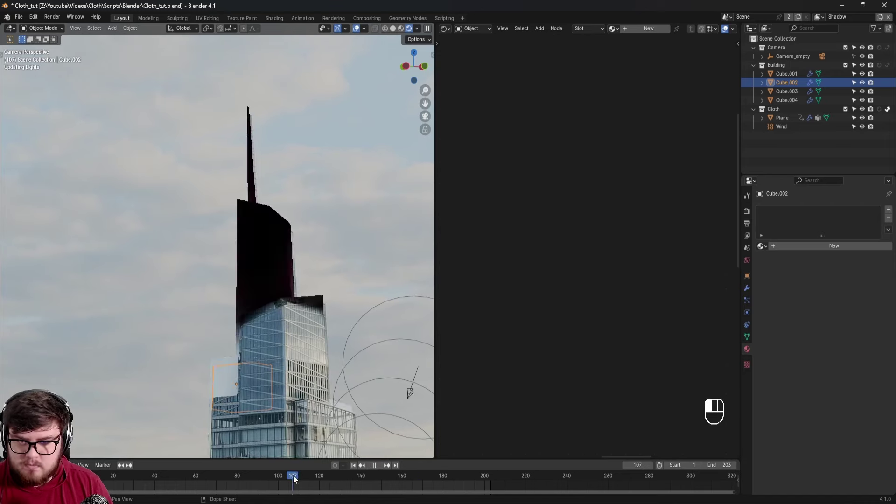
key("space")
key("space")
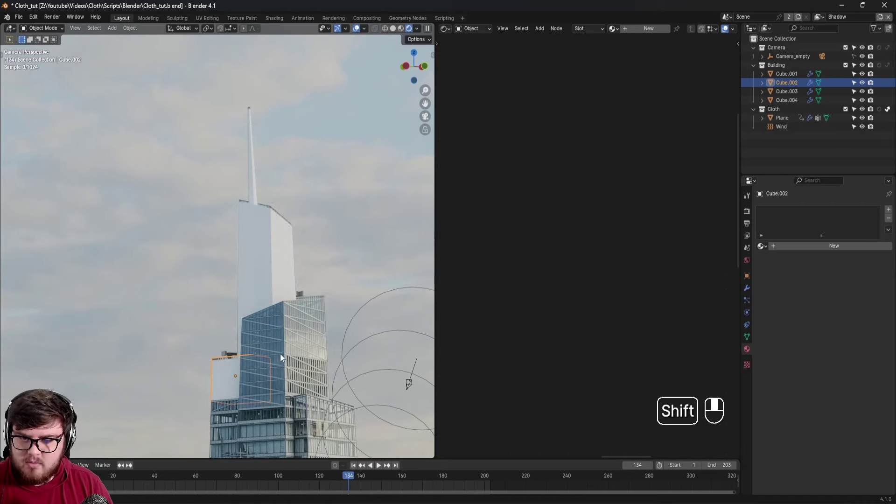
Link the Building material from Cube.001 to Cube.002, Cube.003 and Cube.004, and save the file.
middle_click_drag(280, 354, 274, 308, "shift")
left_click(215, 320, "shift")
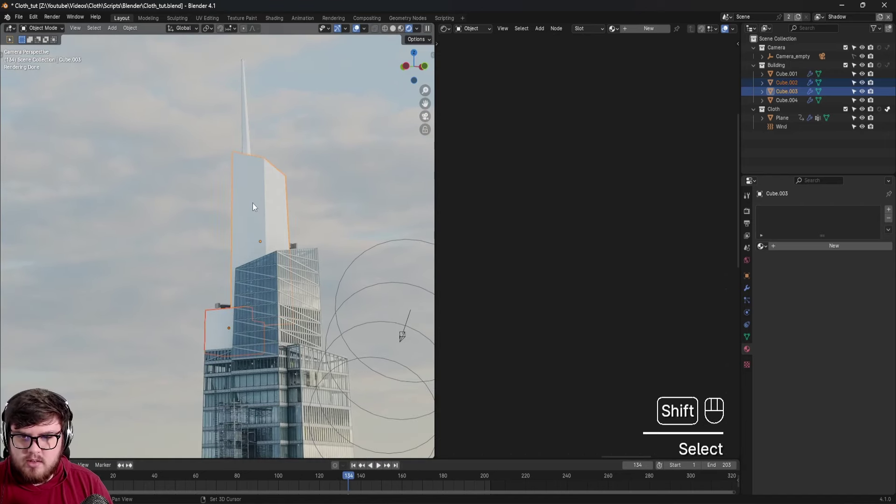
left_click(253, 203, "shift")
scroll(266, 322, "up", 3)
left_click(255, 195, "shift")
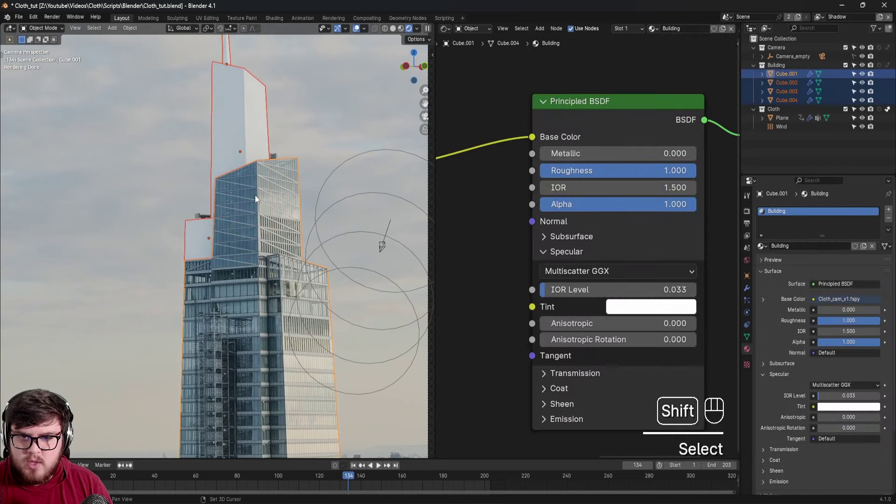
scroll(260, 215, "up", 2)
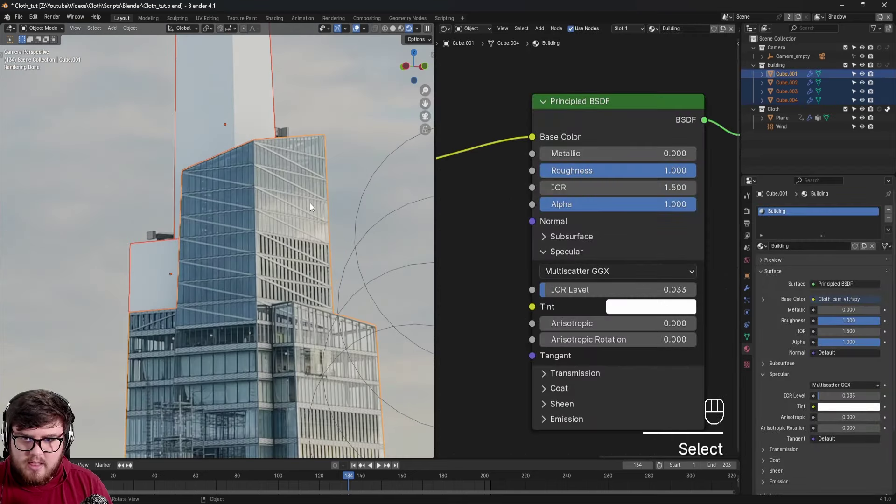
middle_click_drag(273, 272, 216, 225, "shift")
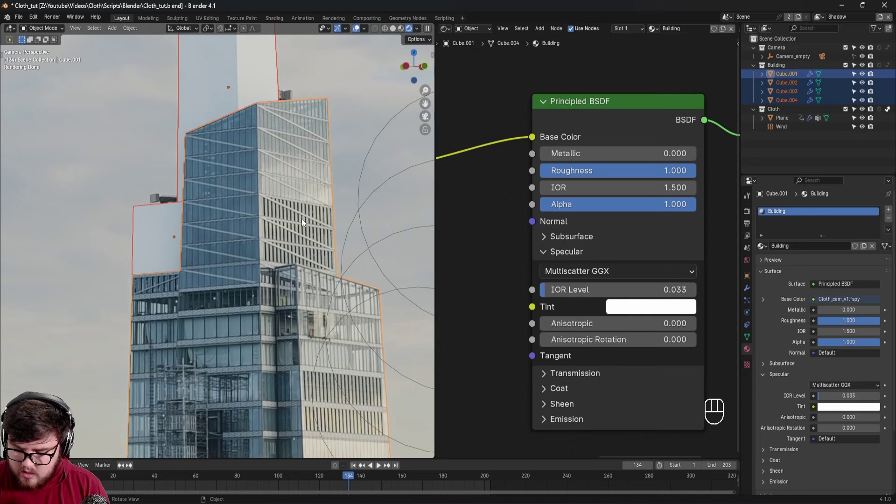
key("ctrl+l")
mouse_move(302, 218)
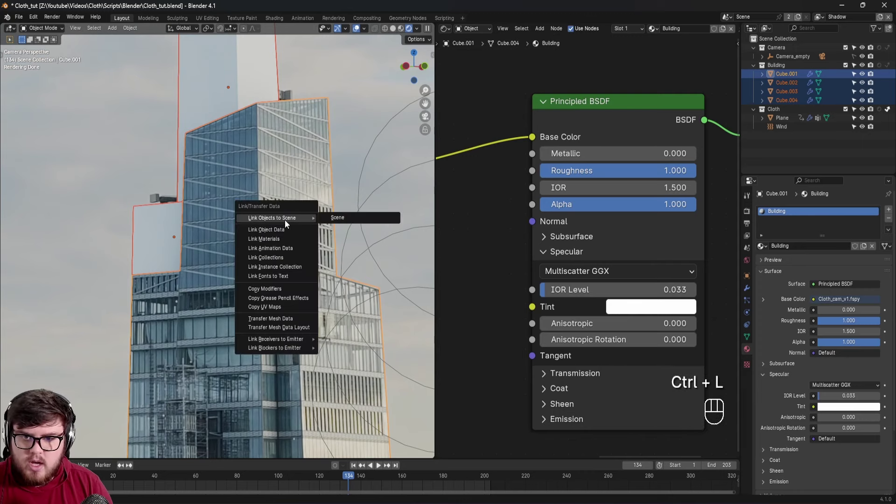
left_click(267, 238)
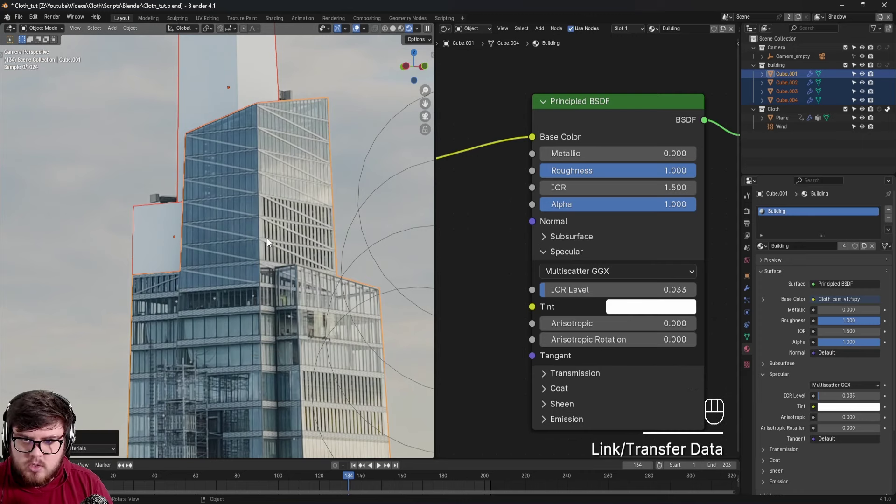
middle_click_drag(267, 239, 251, 167, "shift")
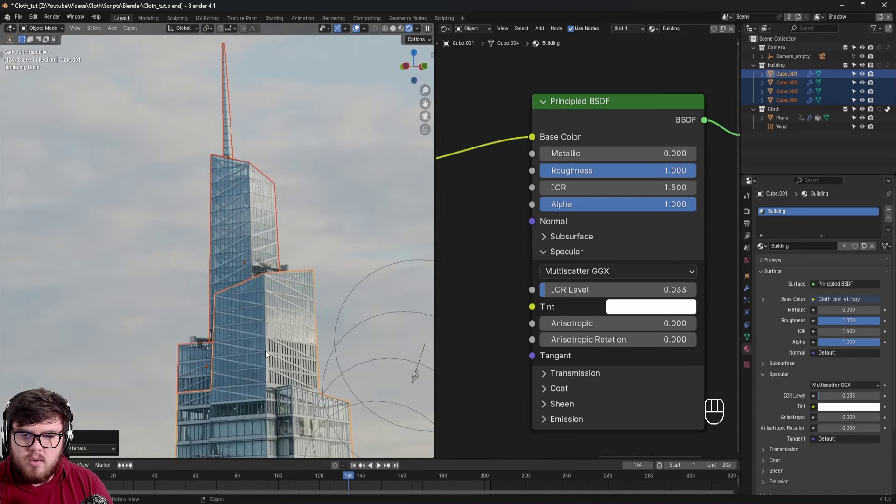
middle_click_drag(281, 313, 294, 257, "shift")
key("ctrl+s")
Enable Shadow Catcher in the visibility settings of building block Cube.001.
left_click(297, 231)
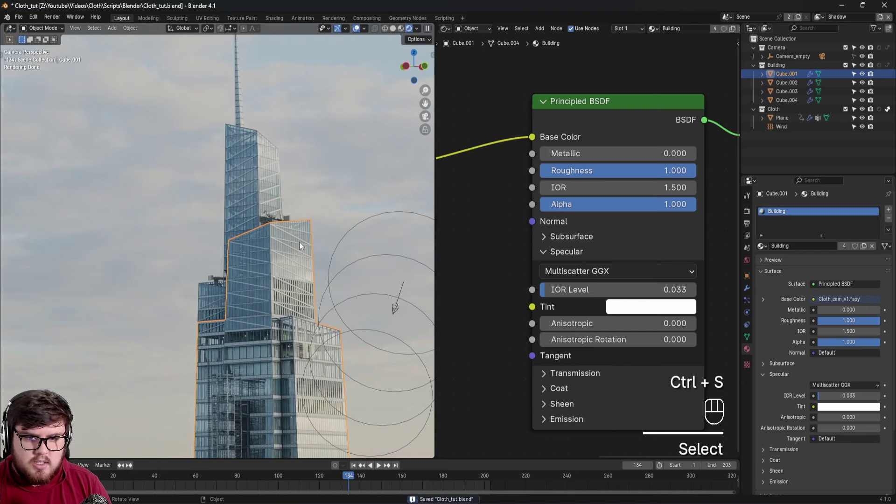
left_click(793, 75)
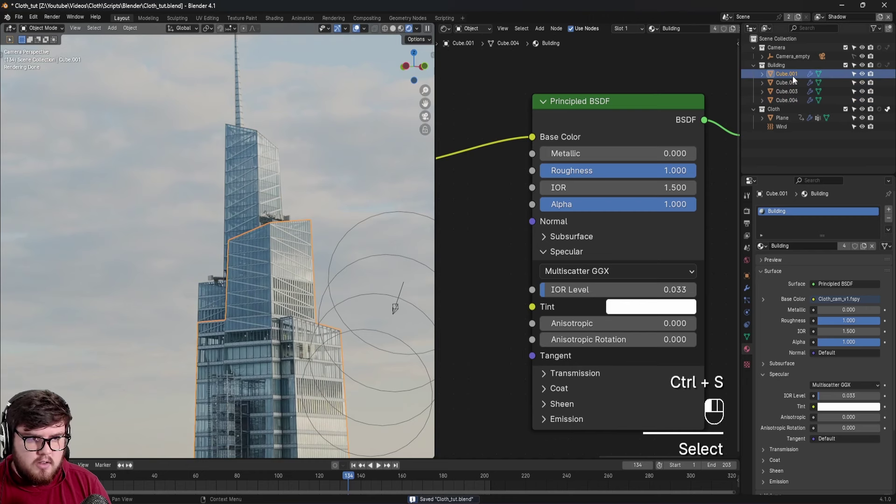
left_click(745, 276)
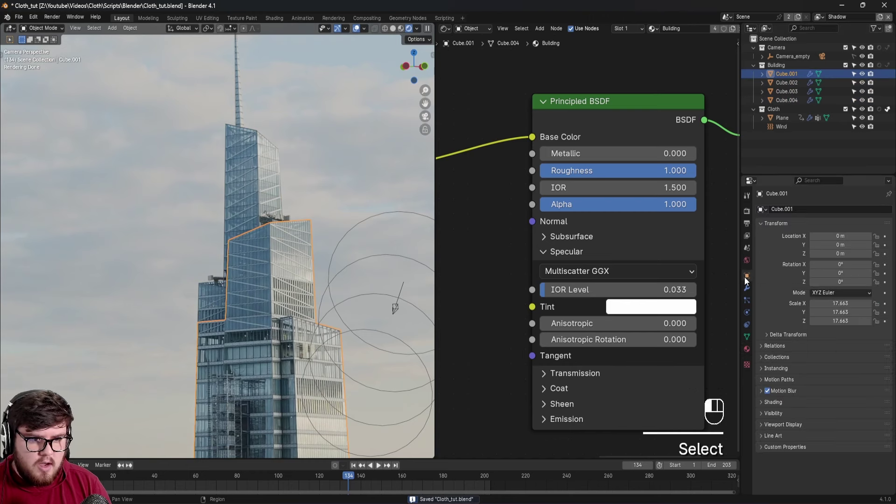
left_click(769, 413)
scroll(793, 354, "down", 5)
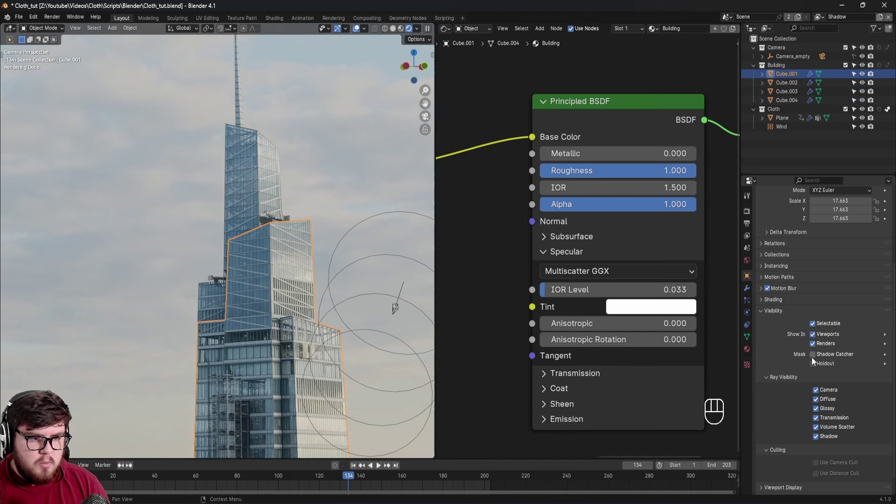
left_click(813, 355)
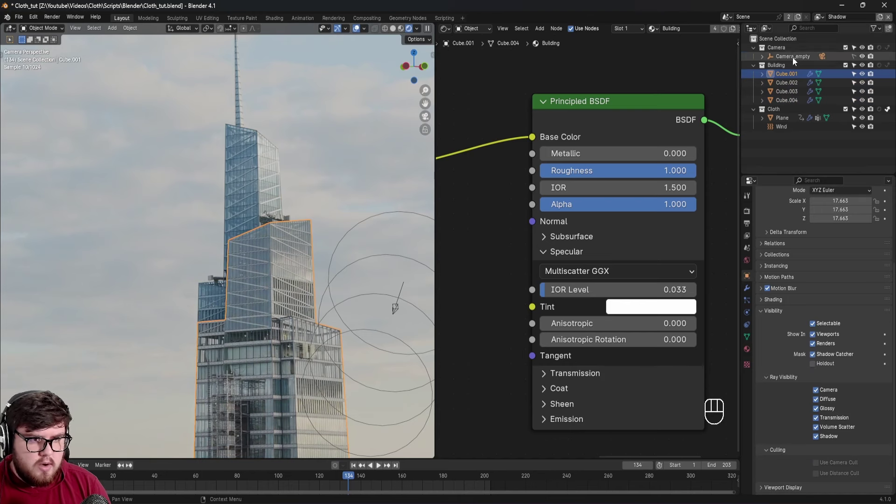
Enable Shadow Catcher for building blocks Cube.002, Cube.003 and Cube.004 as well.
left_click(789, 81)
left_click(786, 91)
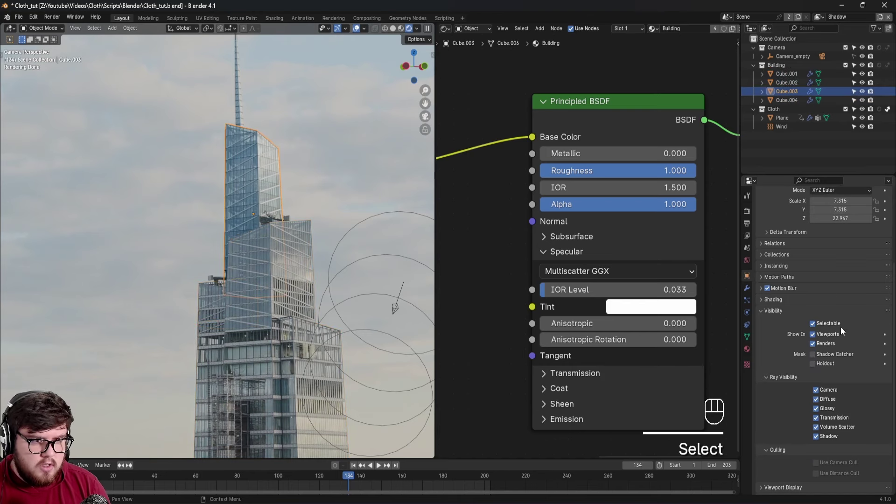
left_click(813, 355)
left_click(786, 101)
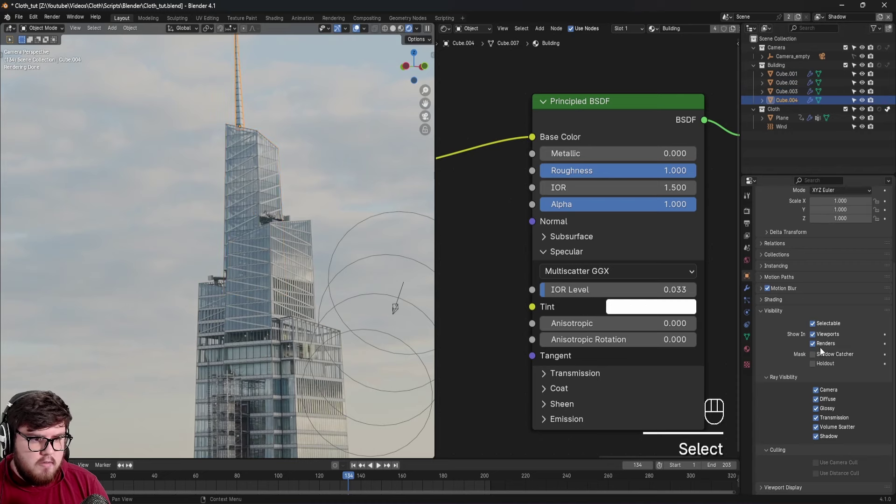
left_click(813, 355)
Scrub between frames 112 and 106 and inspect the caught shadow from a free angle and through the camera.
middle_click_drag(326, 183, 333, 284, "shift")
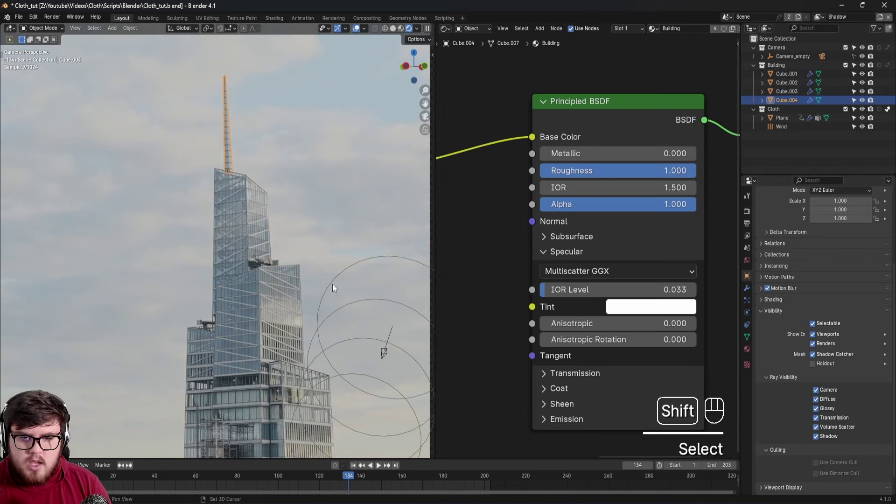
left_click(303, 477)
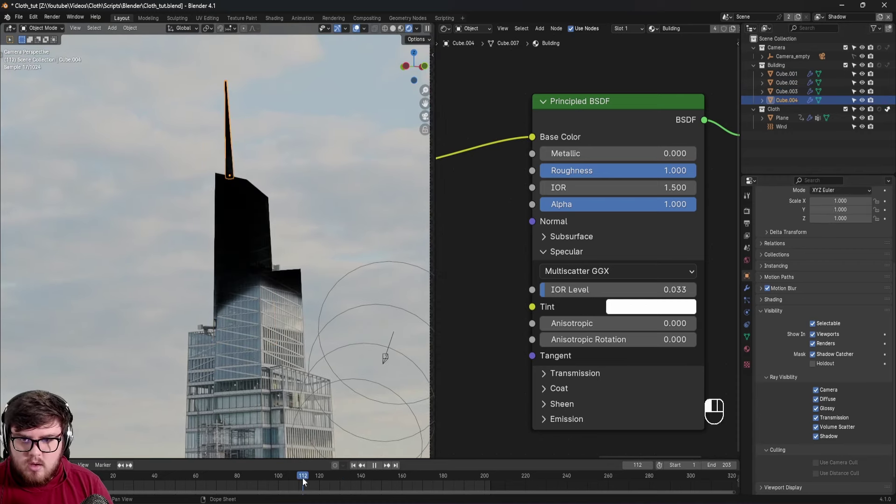
left_click_drag(302, 477, 296, 478)
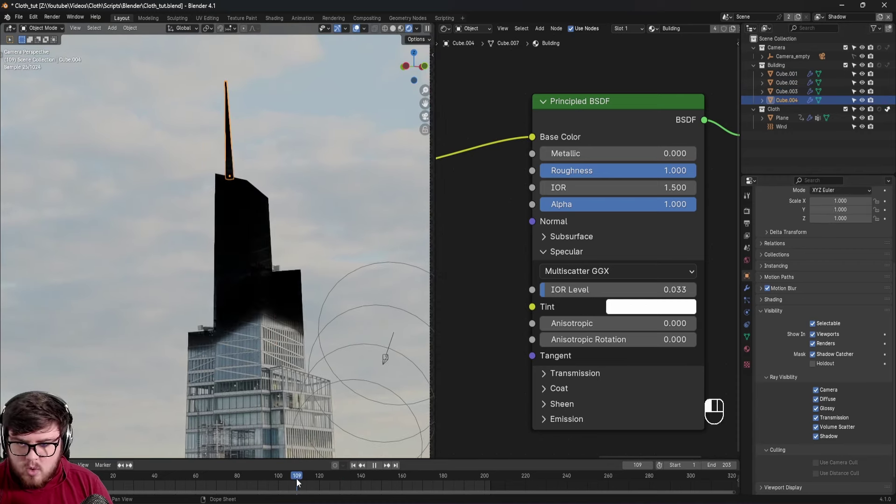
middle_click_drag(280, 354, 262, 326)
scroll(236, 338, "down", 5)
scroll(239, 217, "up", 4)
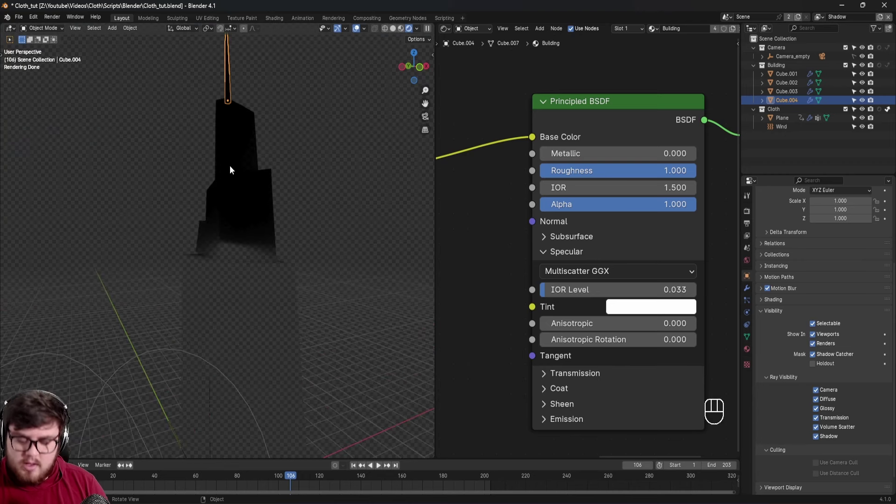
key("KP_0")
middle_click_drag(214, 139, 216, 207, "shift")
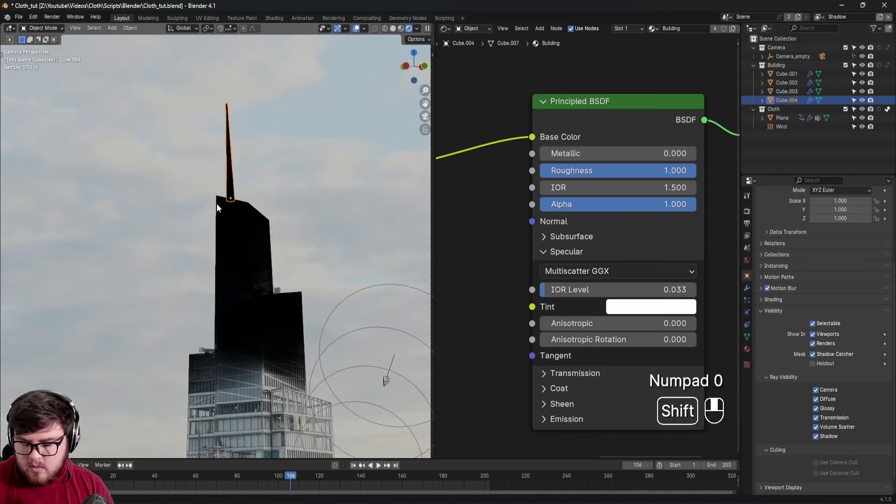
Switch the viewport to solid shading and save the file.
key("z")
left_click(240, 194)
key("ctrl+s")
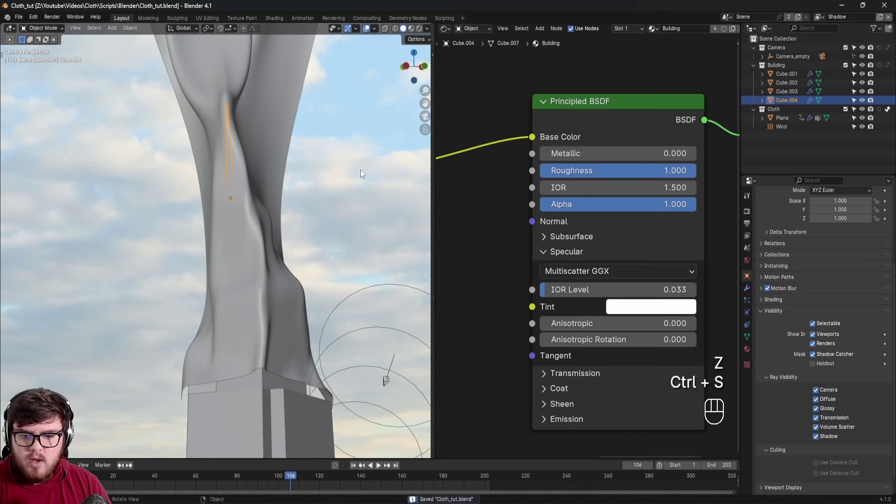
Render frame 106 from the Compositing workspace, inspect the cloth in the result, and close the render window.
left_click(367, 18)
left_click(52, 17)
left_click(61, 27)
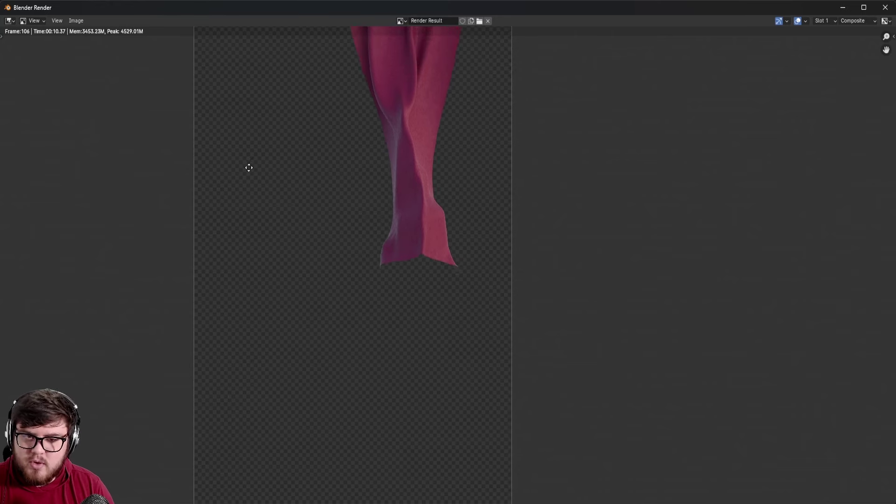
middle_click_drag(248, 168, 232, 226)
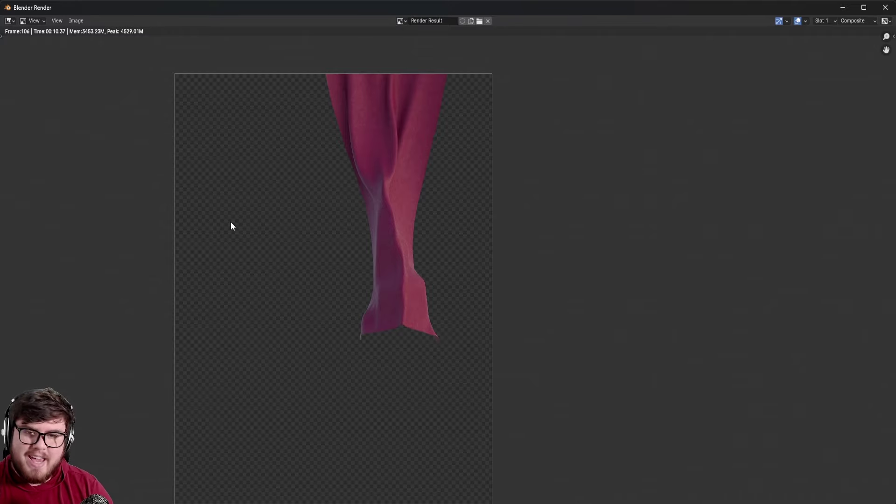
middle_click_drag(404, 192, 401, 183)
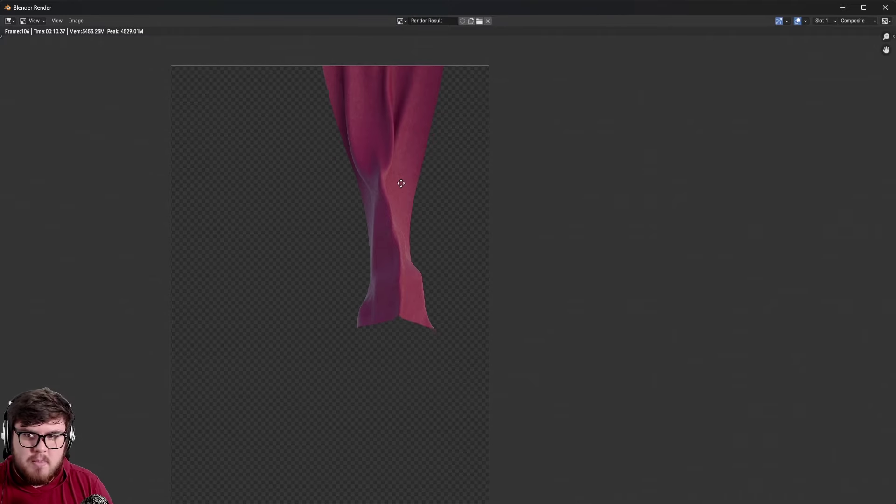
left_click(884, 7)
Preview the Shadow Render Layers image through the Viewer node and shrink the backdrop.
middle_click_drag(247, 245, 319, 238, "shift")
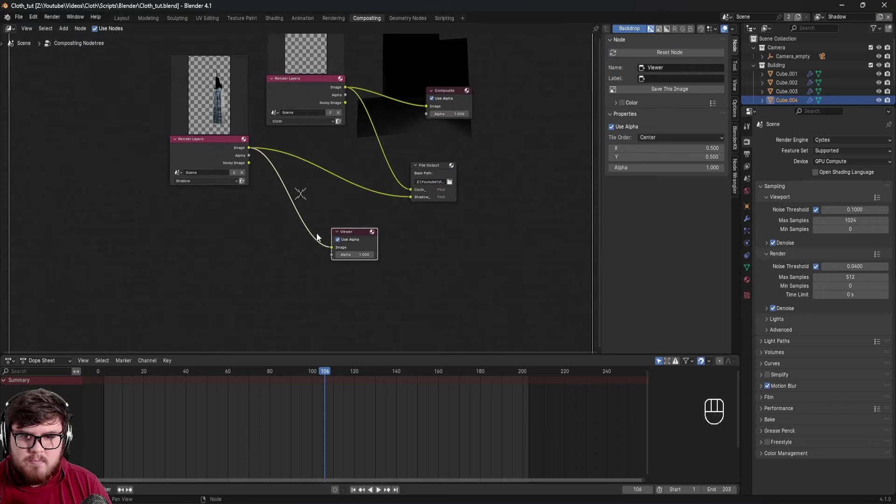
left_click(242, 153, "ctrl+shift")
left_click(247, 145, "ctrl+shift")
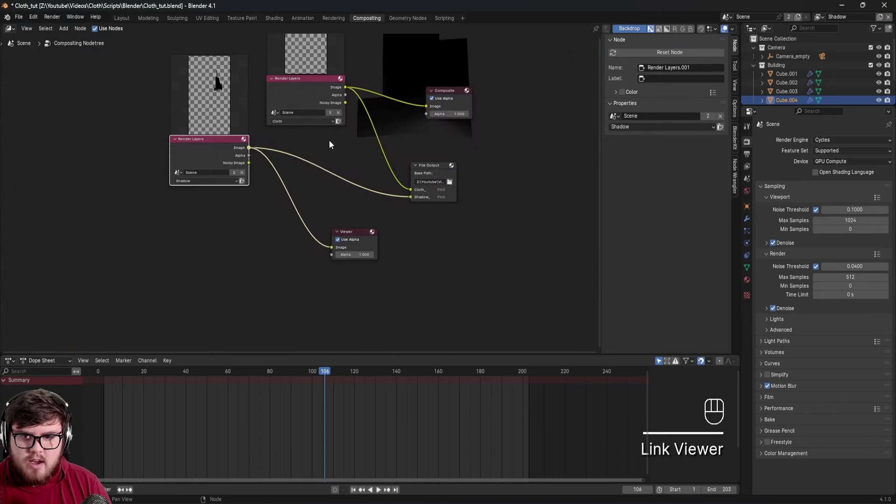
middle_click_drag(329, 140, 305, 201, "shift")
key("v")
key("v")
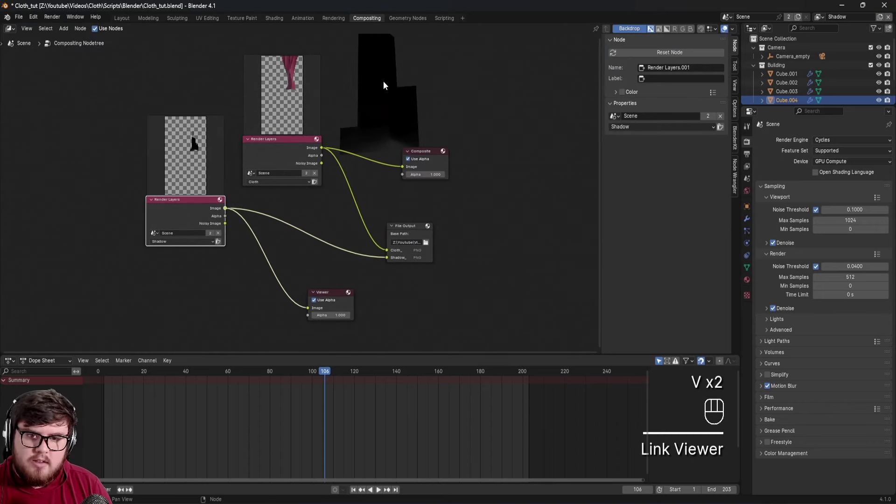
middle_click_drag(397, 105, 372, 127, "shift")
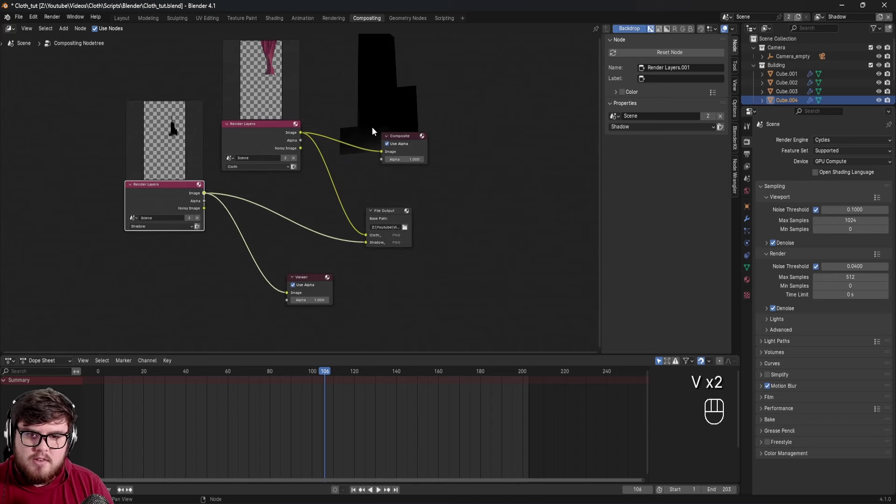
Reposition the Composite node and the Cloth Render Layers node to tidy the node tree, and save the file.
left_click_drag(399, 138, 397, 130)
left_click_drag(273, 134, 258, 147)
key("ctrl+s")
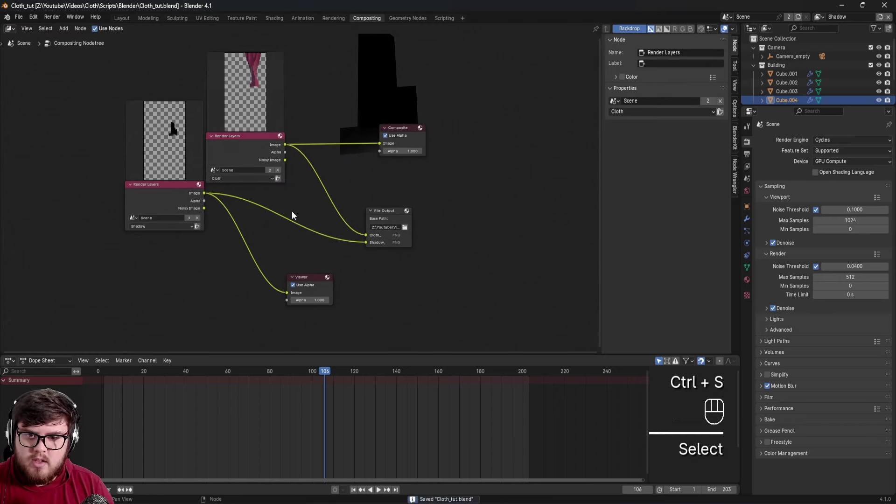
Return to the Layout workspace and bring up the viewport shading choices over the camera view.
left_click(122, 18)
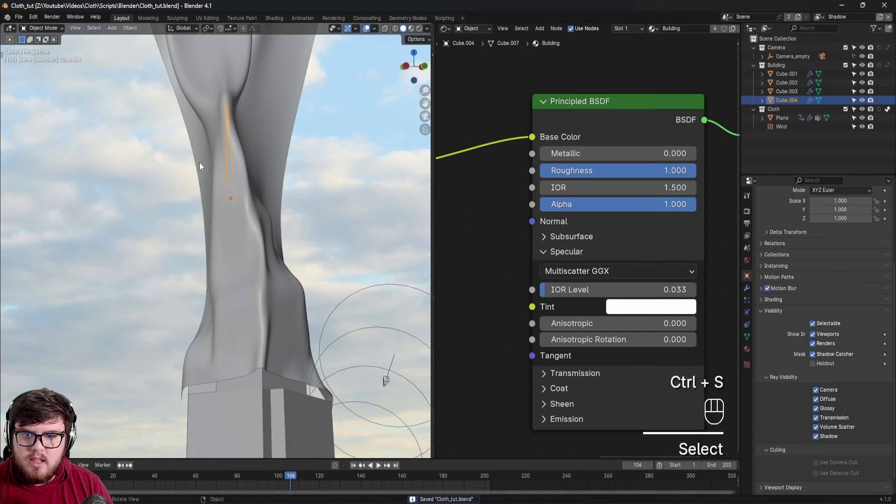
mouse_move(200, 162)
middle_mouse_down("shift")
mouse_move(237, 206)
mouse_move(212, 176)
middle_mouse_up("shift")
key("z")
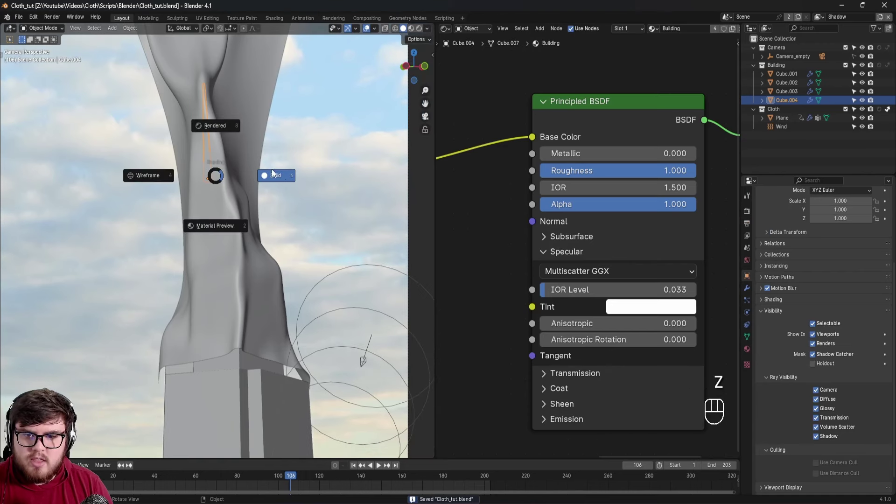
key("z")
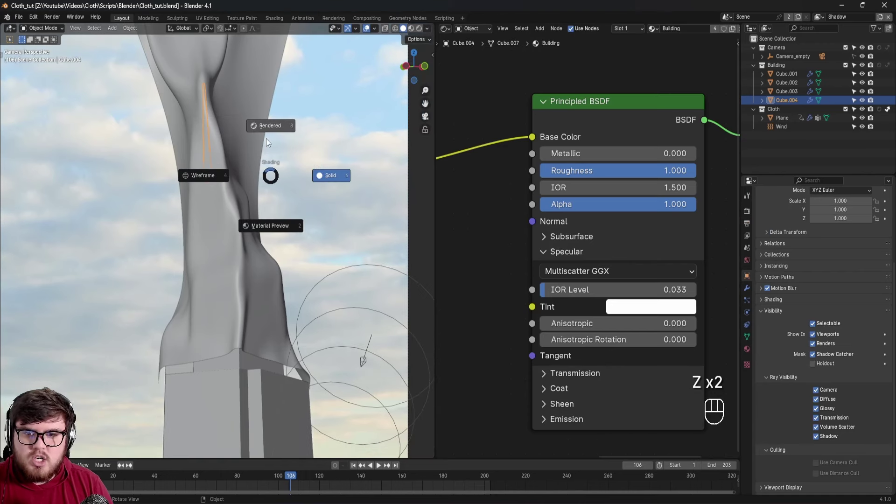
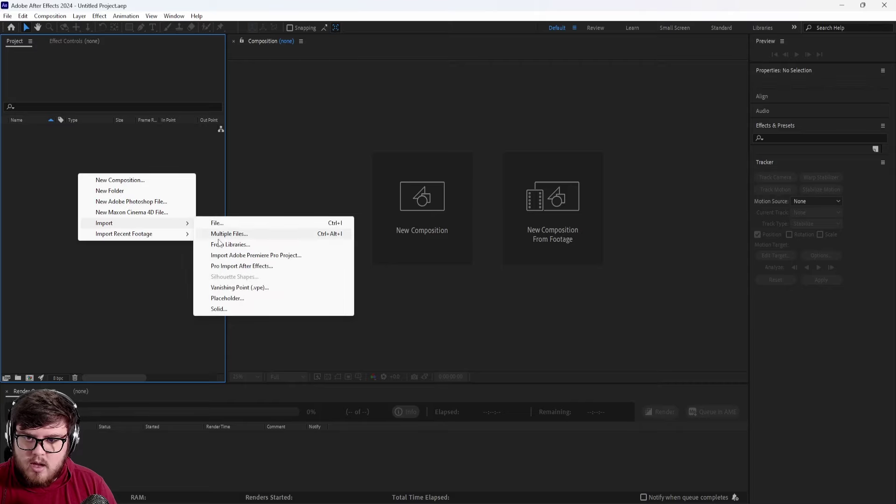
In After Effects, import the Cloth_BG frames from the Image_Sequence folder as a PNG sequence using multiple-file import.
left_click(223, 234)
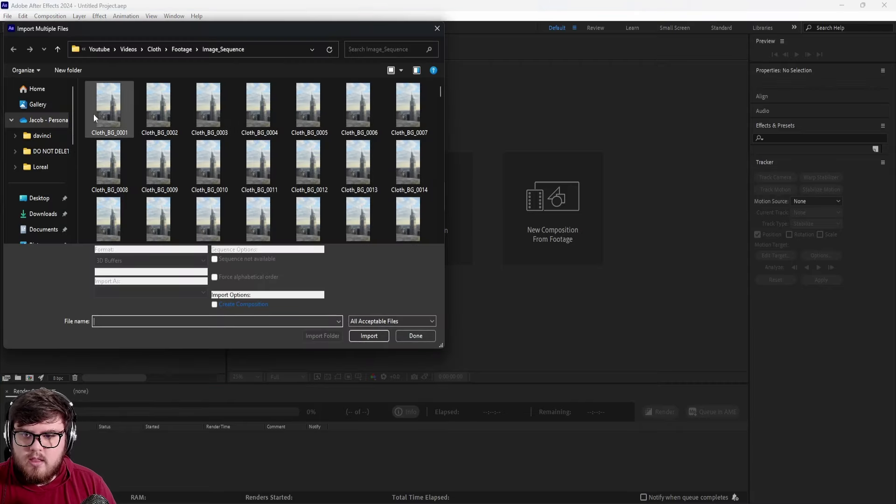
left_click(109, 112)
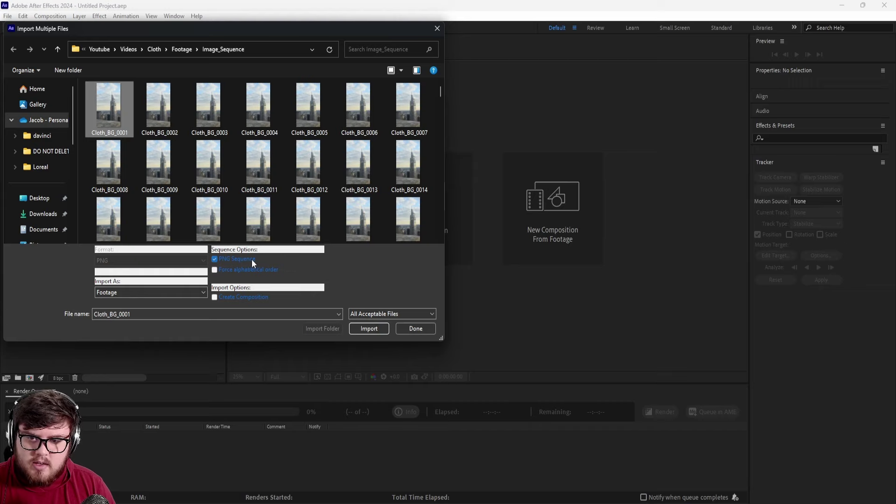
left_click(368, 328)
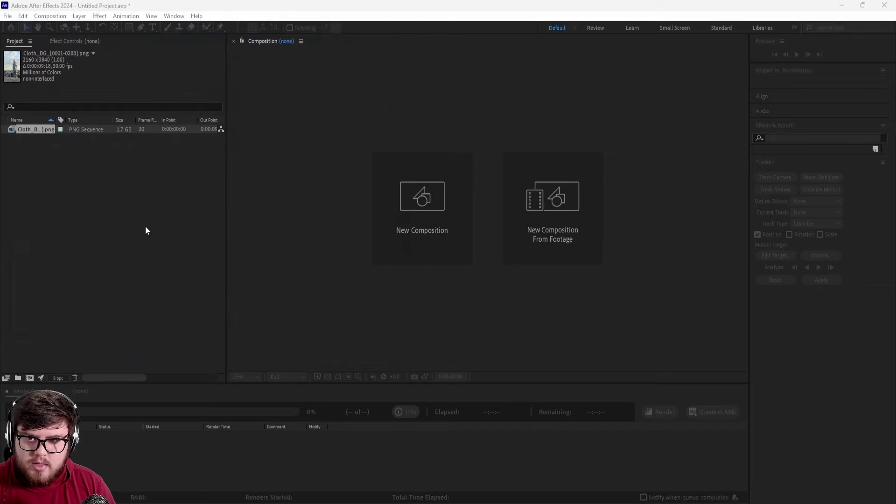
Import the Cloth frames from the Renders/cg/v2 folder as a PNG sequence, starting at Cloth_0001.
left_click(166, 50)
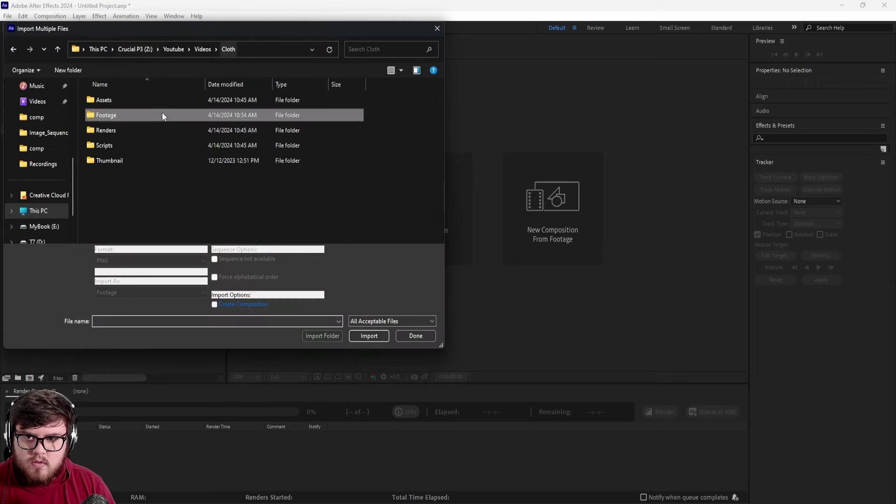
double_click(123, 131)
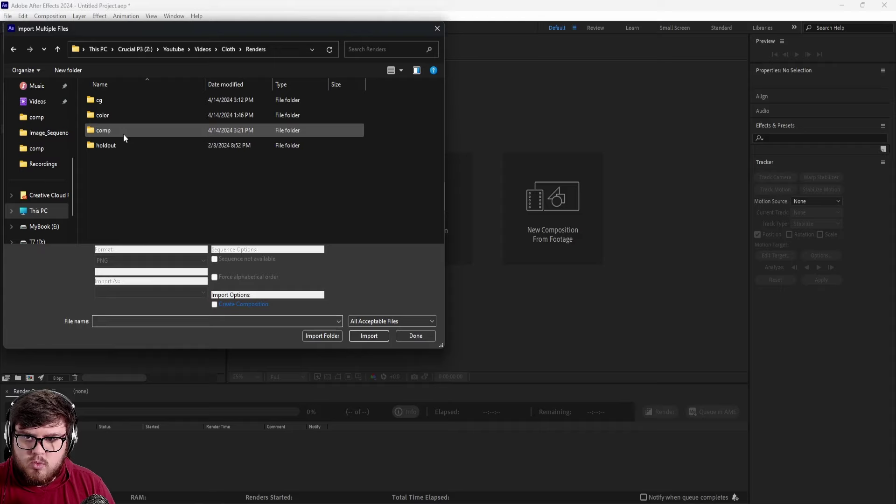
double_click(113, 100)
double_click(114, 101)
left_click(108, 112)
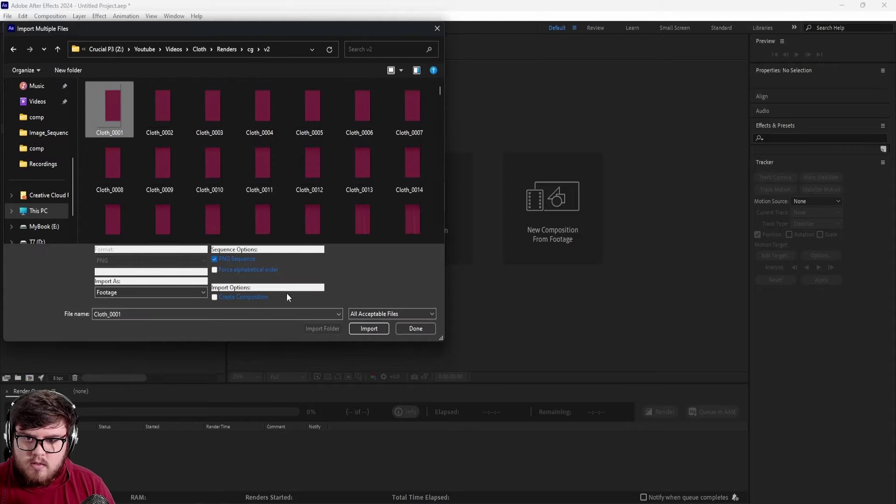
left_click(369, 328)
Import the Shadow frames from the same v2 folder, starting at Shadow_0001, and finish importing.
scroll(178, 150, "down", 5)
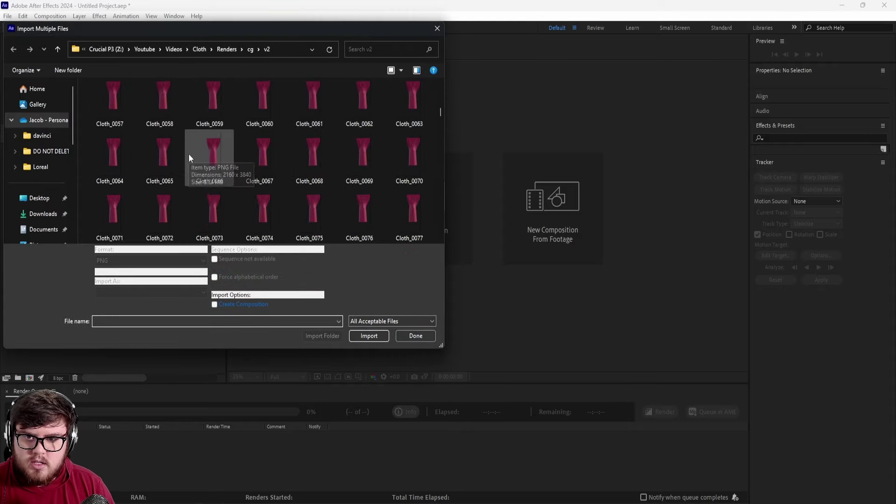
scroll(188, 153, "down", 8)
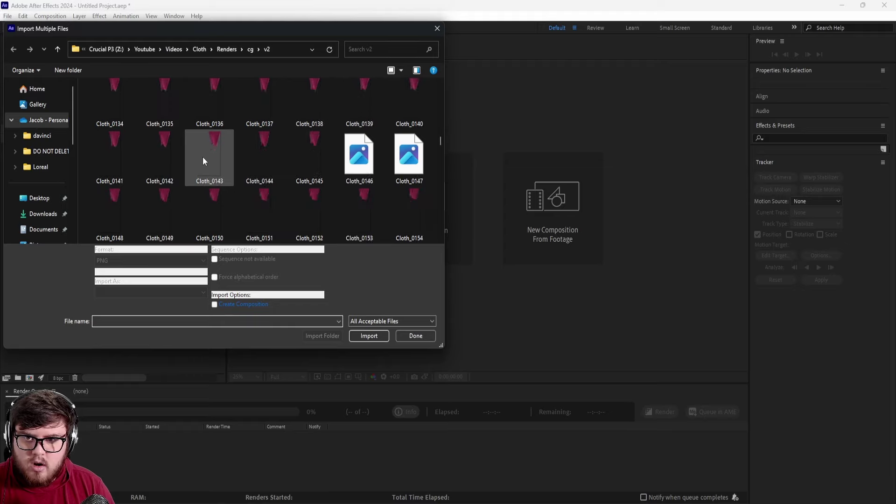
scroll(203, 156, "down", 6)
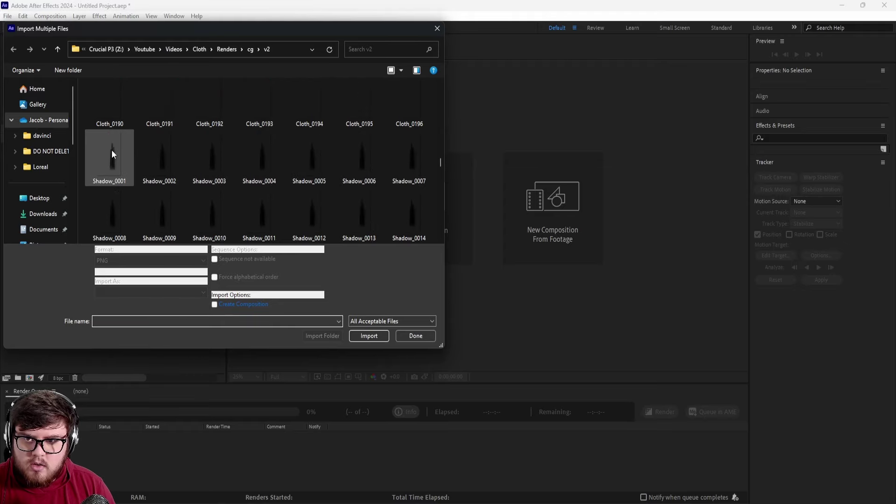
left_click(112, 154)
left_click(368, 336)
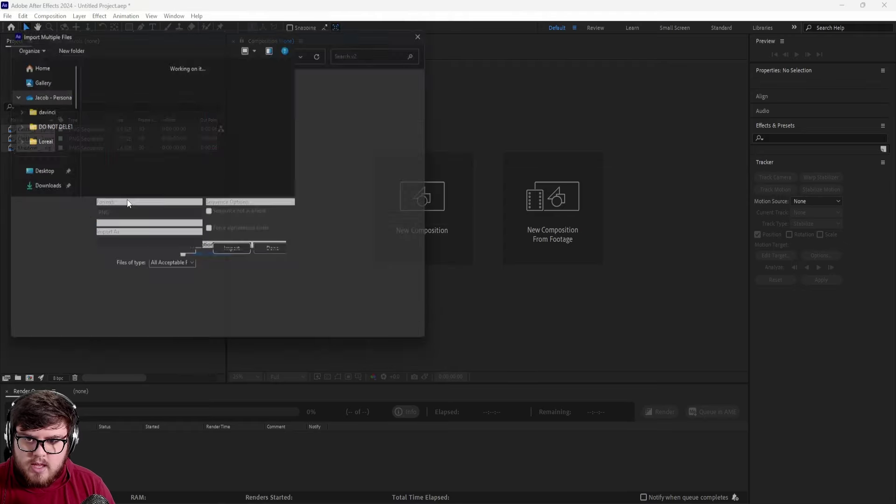
left_click(420, 334)
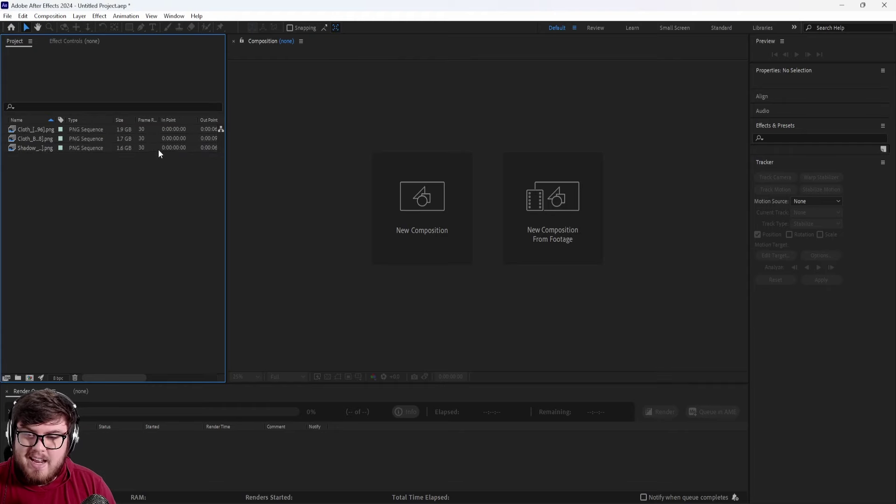
Interpret the Shadow sequence at a frame rate of 24 frames per second.
left_click(26, 148)
right_click(32, 151)
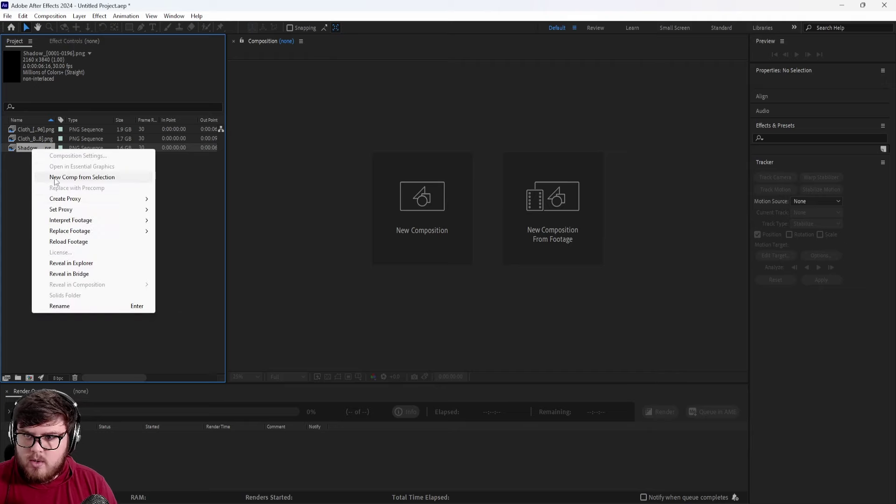
mouse_move(75, 220)
left_click(179, 220)
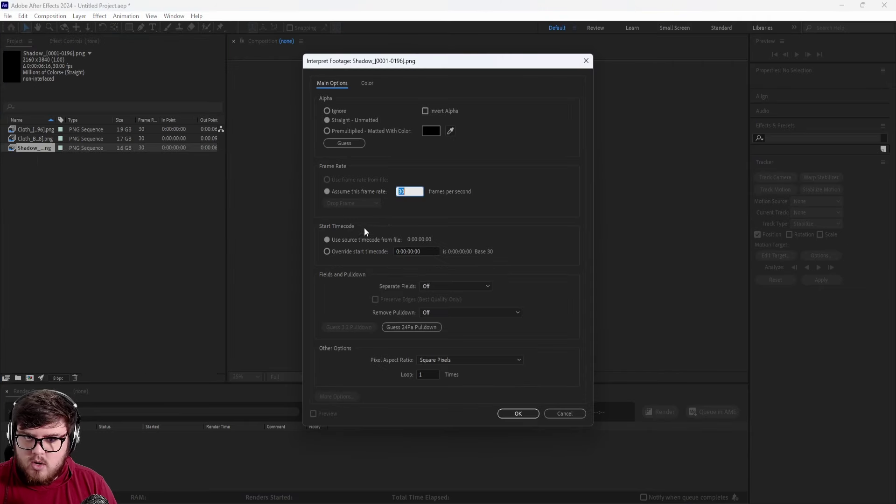
double_click(400, 192)
type("24")
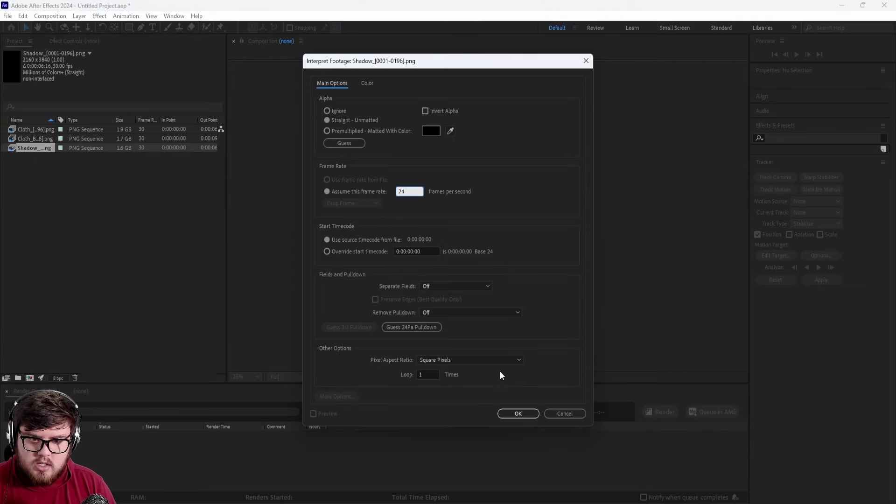
left_click(518, 414)
Interpret both the Cloth_BG sequence and the Cloth sequence at 24 frames per second.
left_click(37, 140)
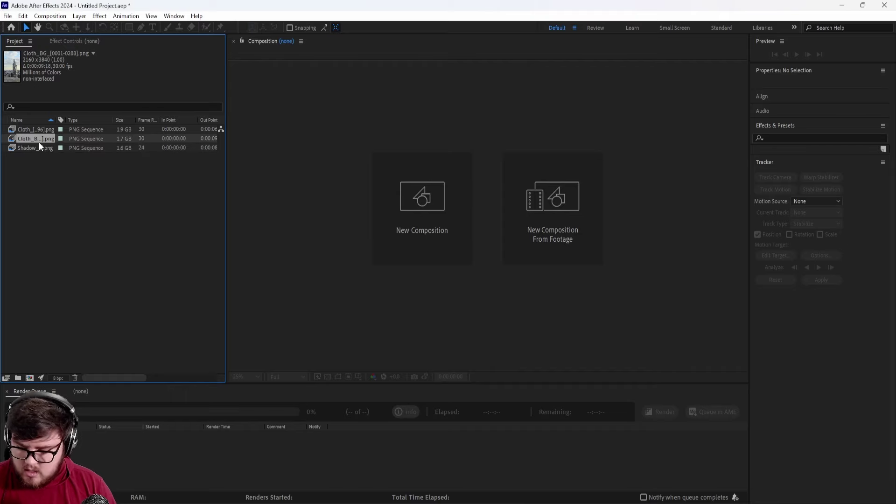
key("ctrl+alt+g")
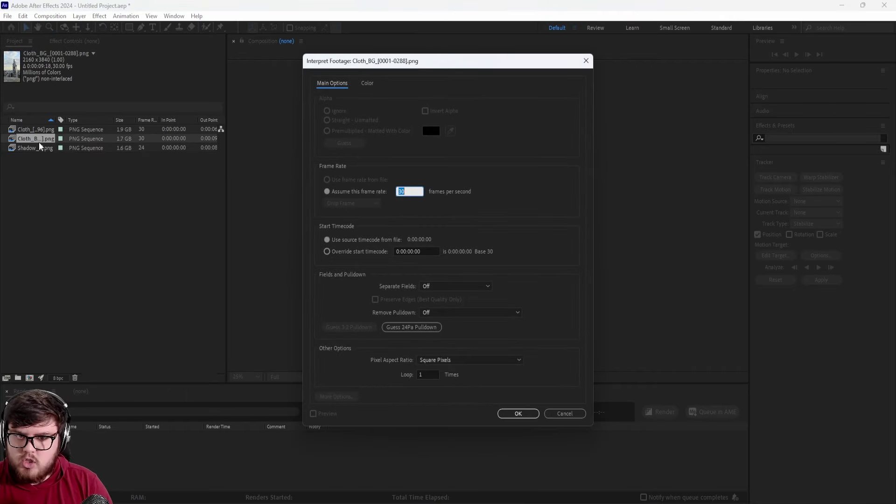
type("24")
left_click(517, 413)
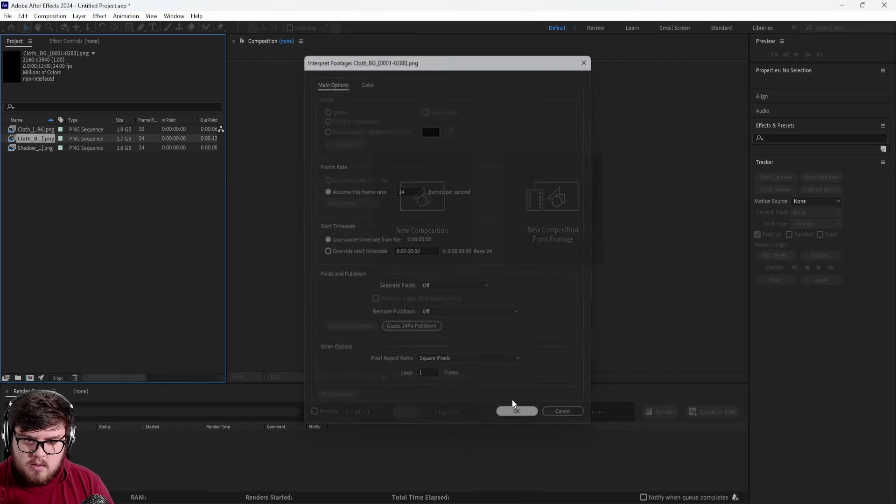
left_click(50, 129)
key("ctrl+alt+g")
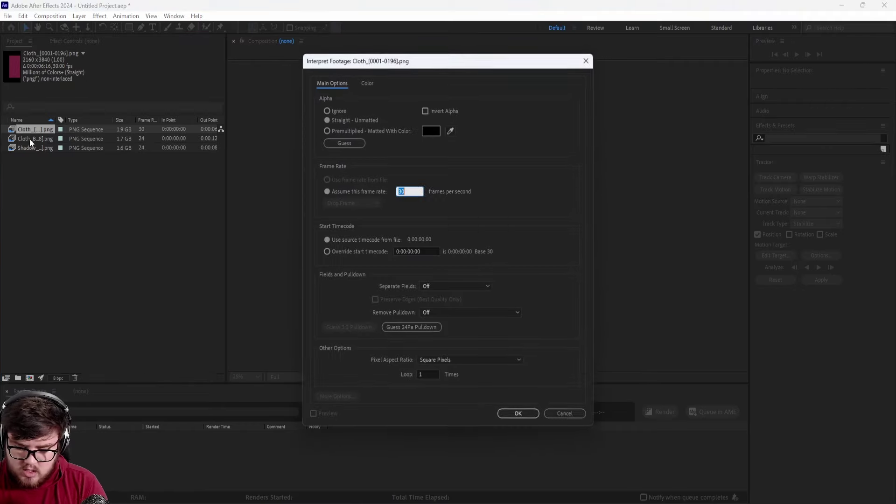
type("24")
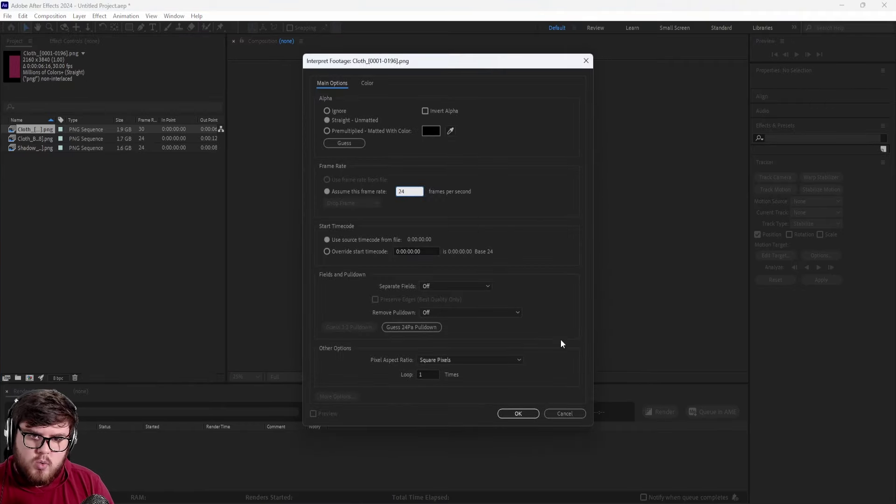
left_click(517, 414)
Create a composition from the Cloth_BG sequence, placing the Cloth sequence on top and the Shadow sequence between them.
left_click(21, 139)
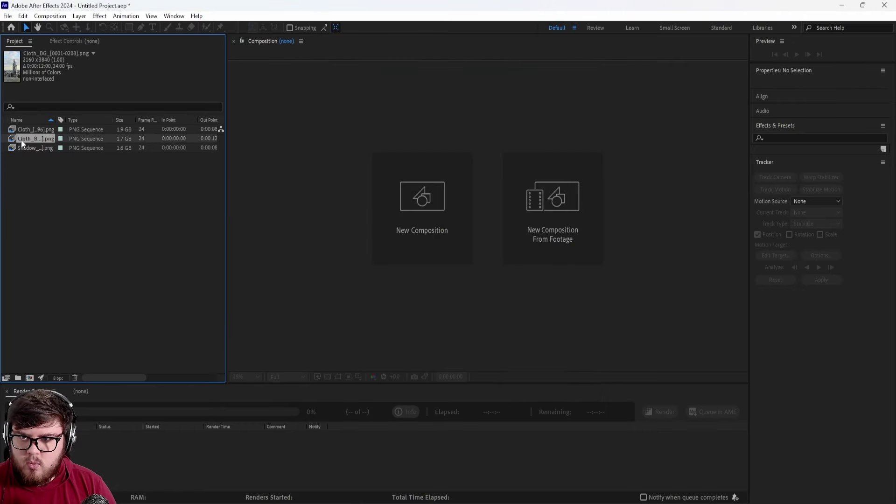
left_click_drag(21, 139, 29, 377)
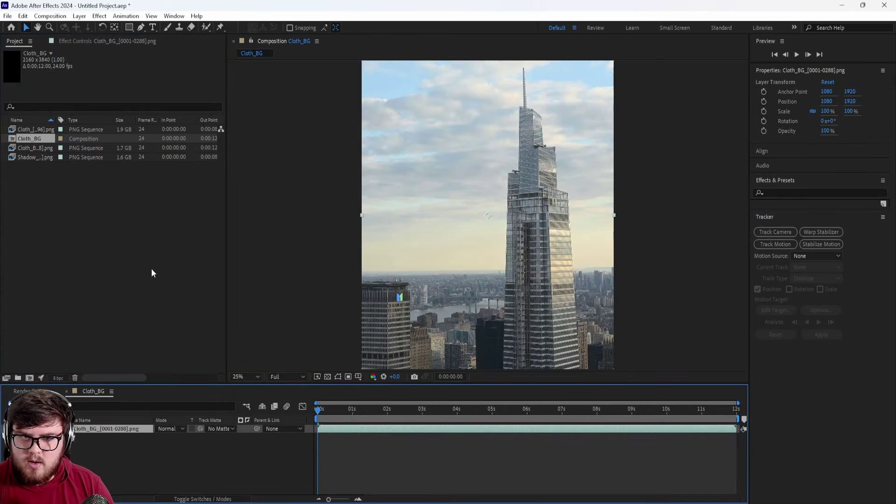
left_click_drag(34, 129, 119, 428)
left_click(73, 203)
left_click_drag(32, 157, 142, 432)
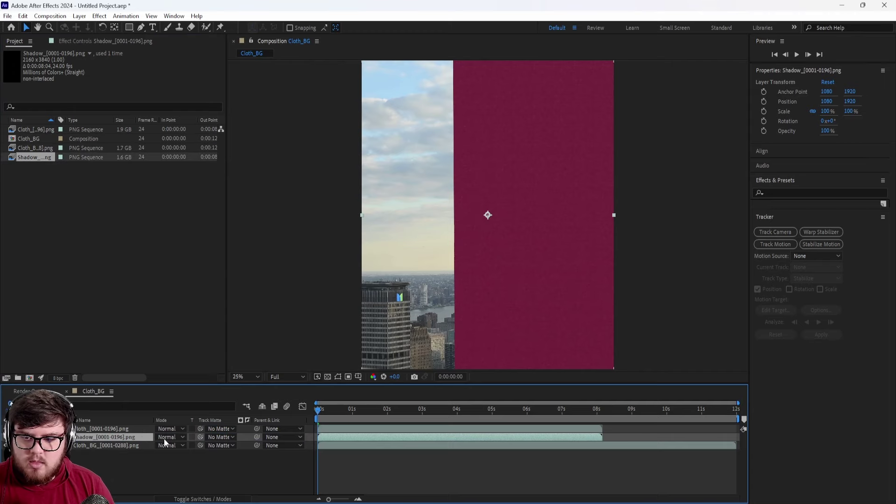
Go to 0:00:04:23, check the cloth's lower edge against the building up close, and duplicate the Cloth_BG layer.
left_click_drag(440, 411, 491, 411)
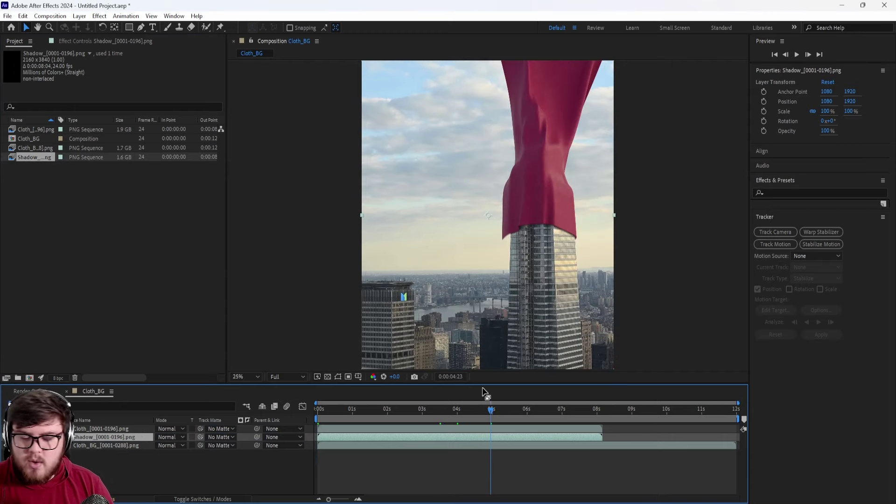
scroll(568, 265, "up", 2)
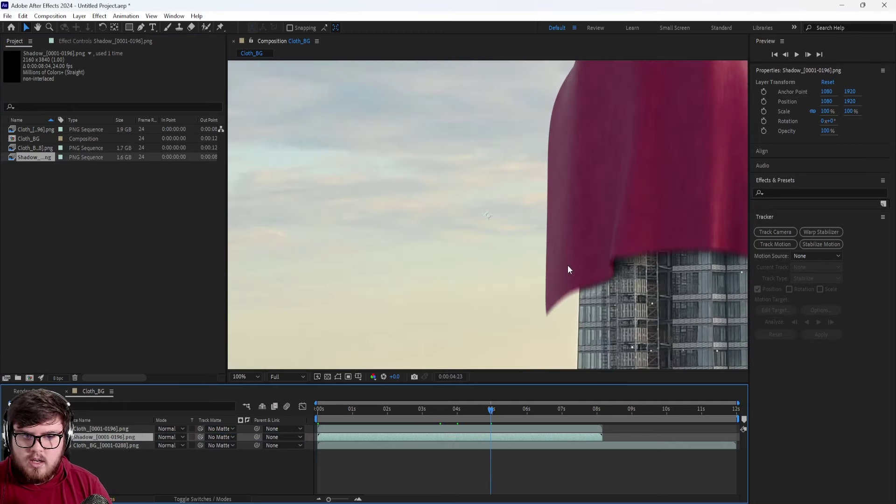
left_click_drag(567, 265, 620, 258)
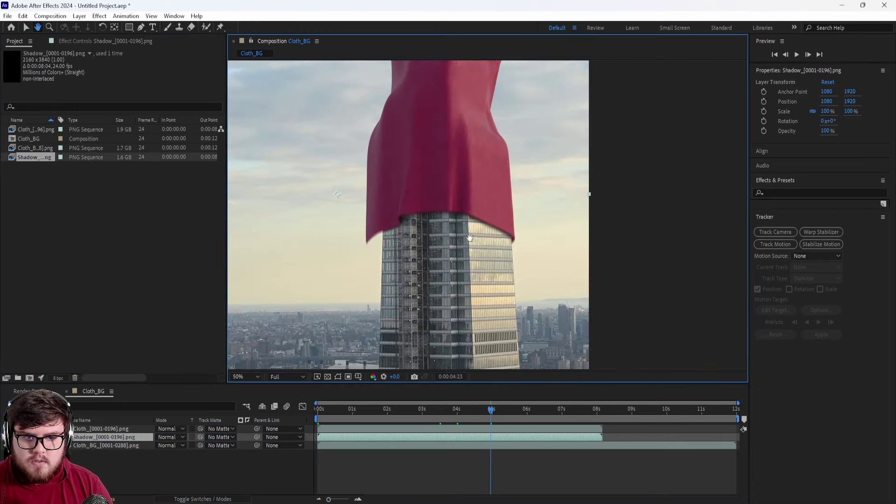
scroll(472, 238, "up", 2)
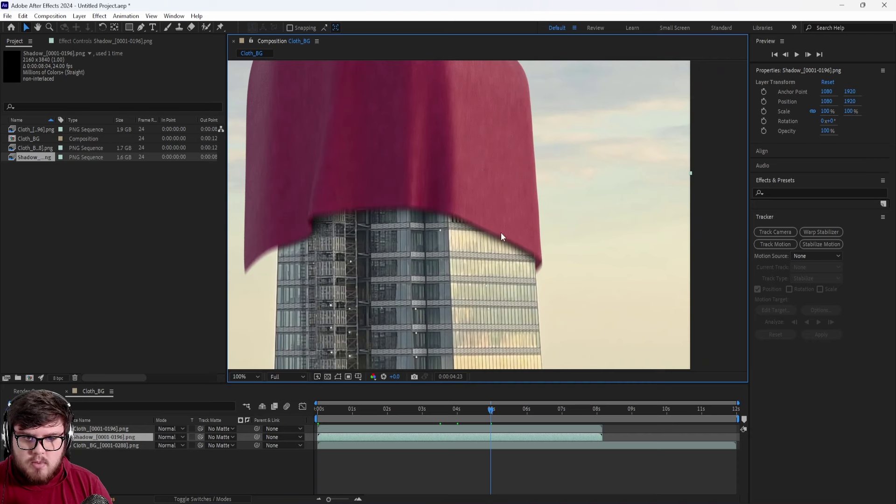
left_click(93, 447)
key("ctrl+d")
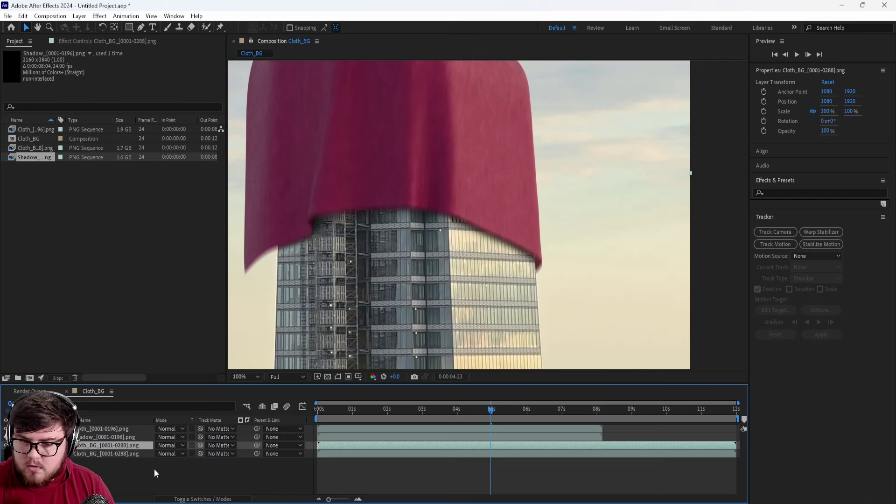
Set the Shadow layer as the track matte of the upper Cloth_BG copy.
key("ctrl+Up")
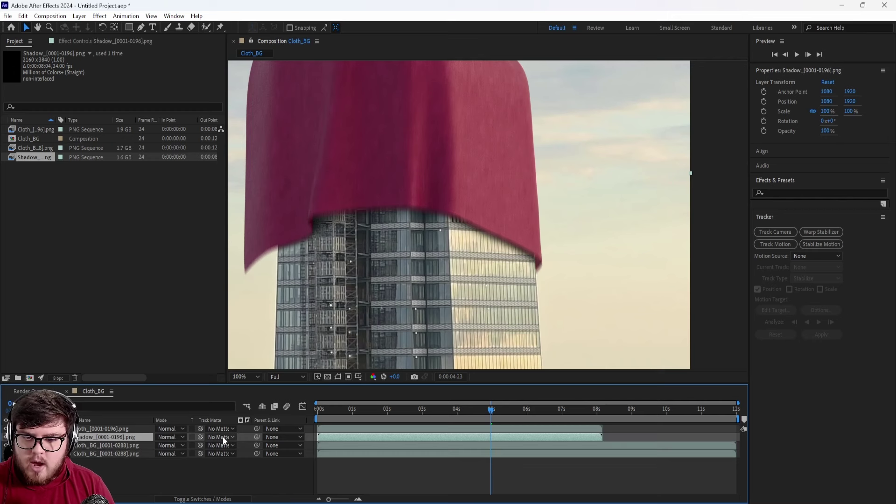
left_click(217, 445)
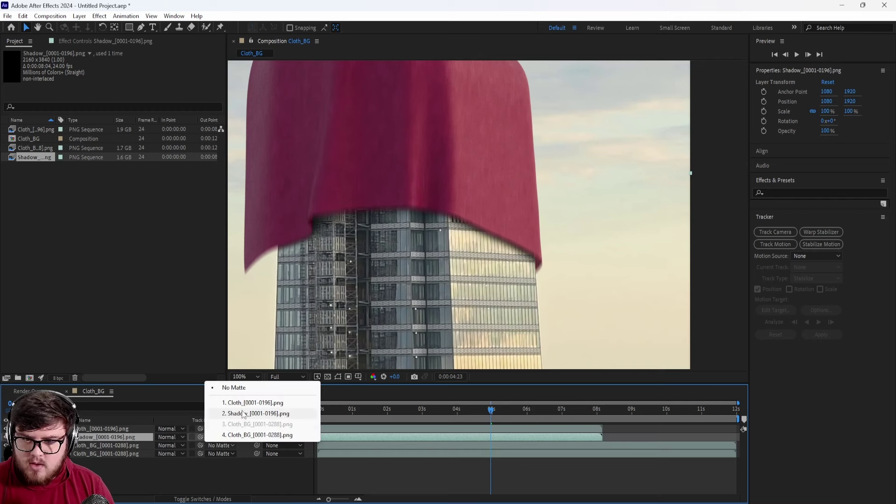
left_click(240, 414)
left_click(486, 246)
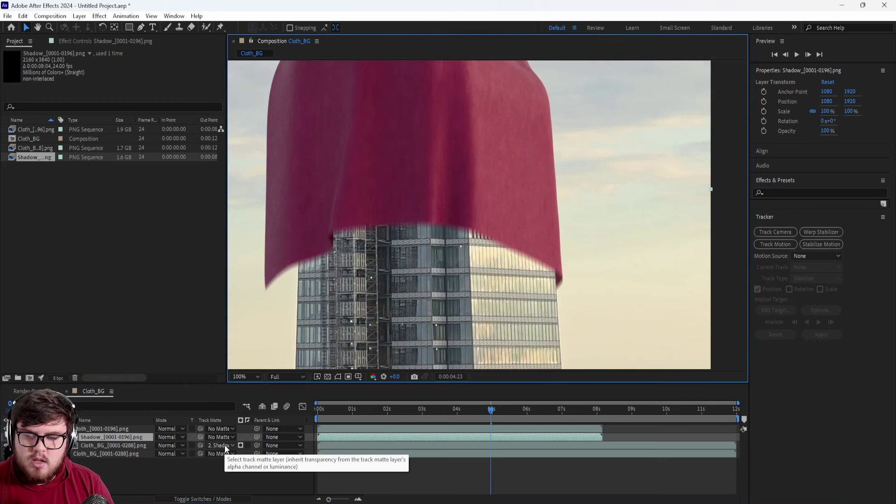
Apply the Levels effect to the matted Cloth_BG layer and darken it by lowering Gamma to about 0.37.
left_click(134, 445)
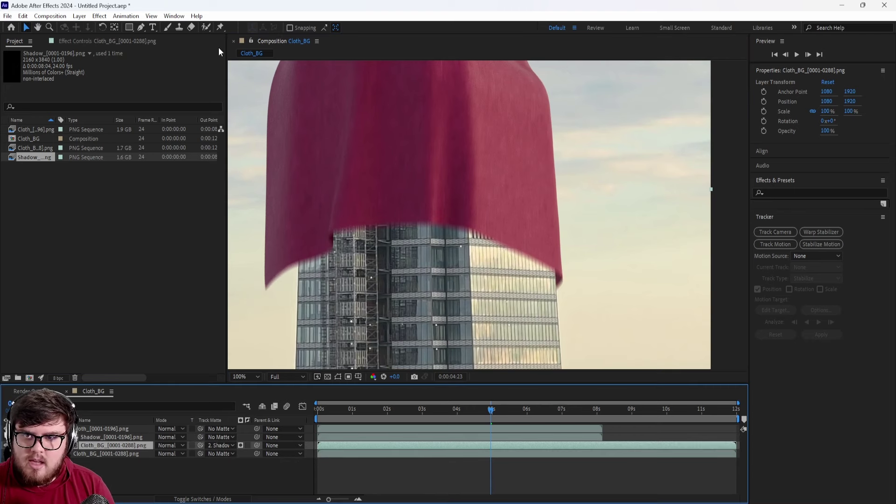
left_click(104, 18)
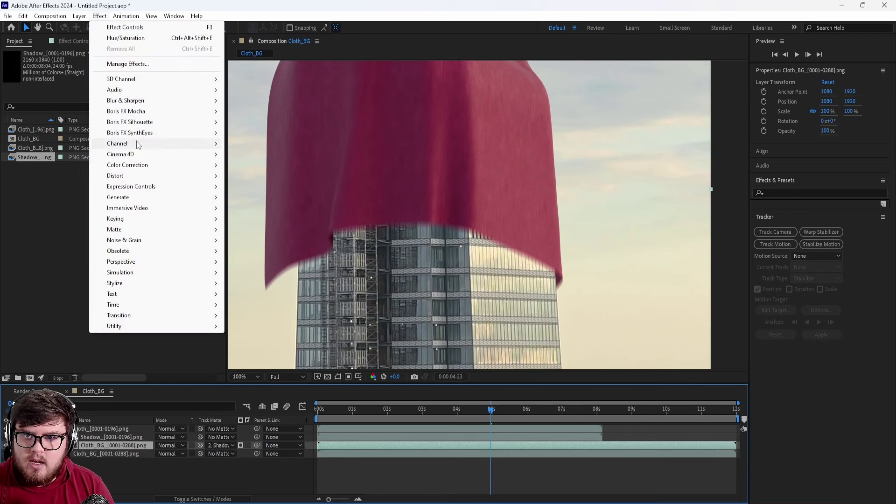
mouse_move(131, 169)
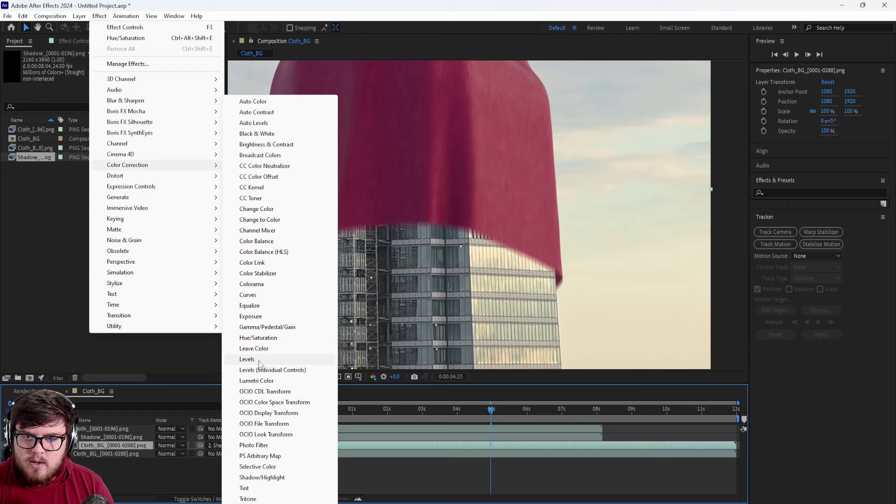
left_click(269, 359)
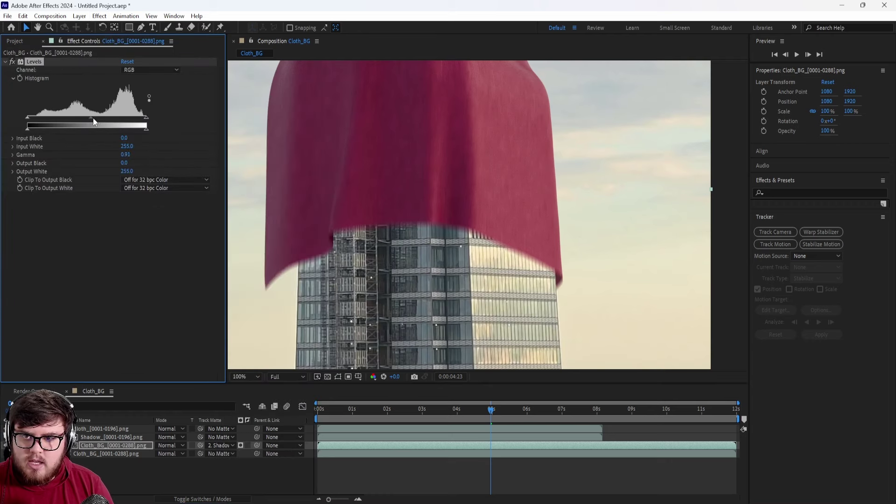
left_click_drag(94, 120, 125, 125)
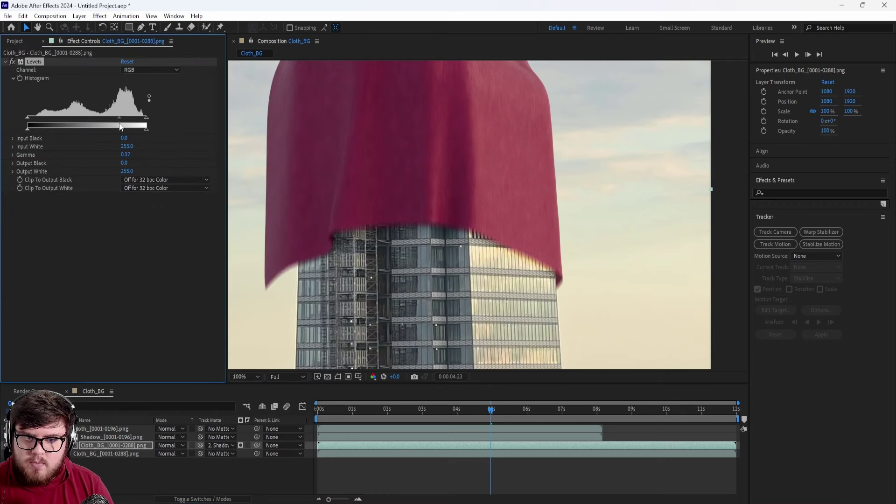
Refine Levels on the matted Cloth_BG copy at 0:00:05:02, with Gamma about 0.42 and Output White about 115.
scroll(477, 262, "up", 2)
left_click_drag(517, 293, 536, 258)
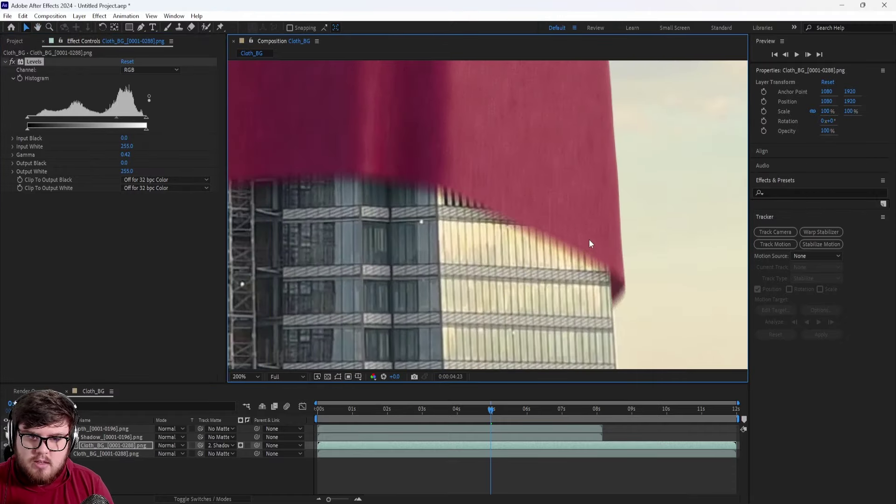
left_click_drag(472, 411, 494, 419)
left_click_drag(526, 192, 534, 217)
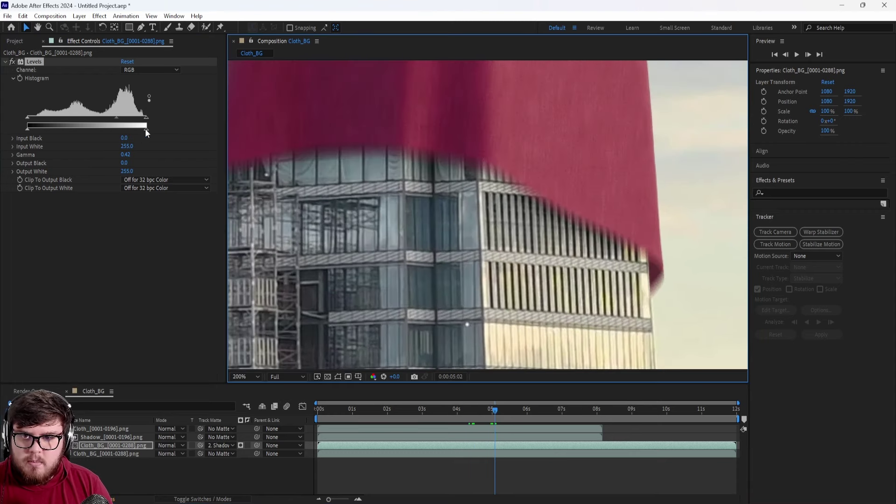
left_click_drag(145, 130, 94, 134)
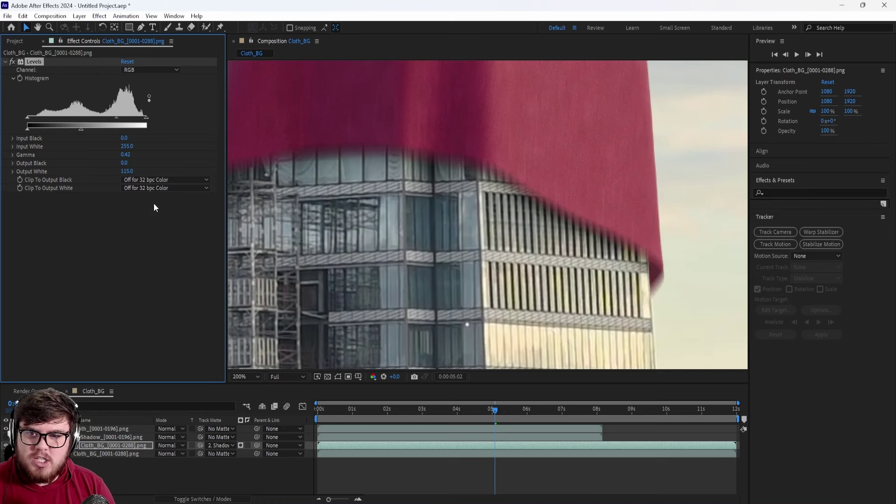
Examine the shadow under the cloth's lower edge close up and in the wider shot at 0:00:05:02.
left_click(544, 196)
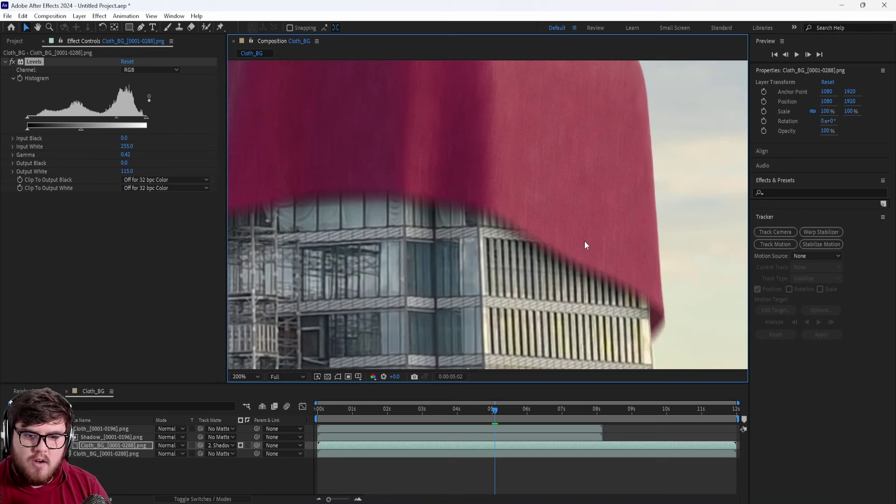
key("h")
left_click_drag(576, 243, 565, 225)
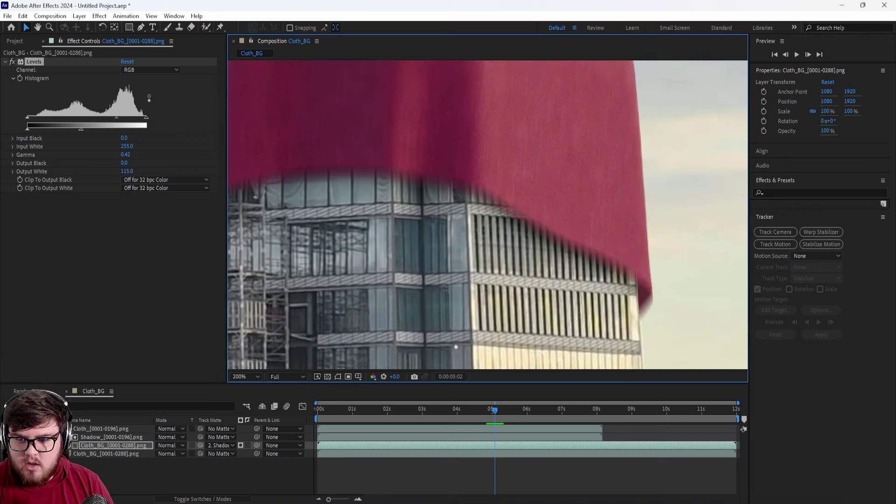
scroll(362, 304, "down", 3)
scroll(421, 264, "up", 2)
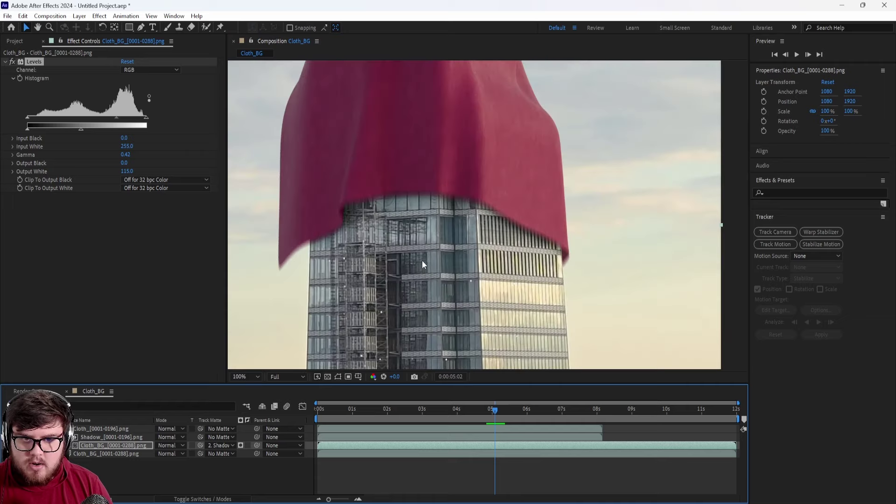
left_click_drag(422, 264, 483, 315)
scroll(503, 220, "down", 2)
left_click_drag(503, 220, 498, 292)
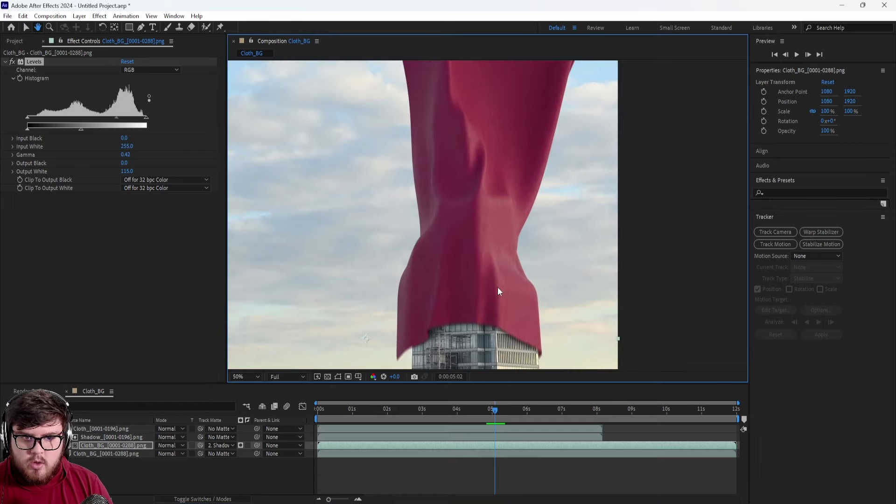
Apply Camera Lens Blur to the Cloth layer with a Blur Radius of 1.2.
left_click(84, 429)
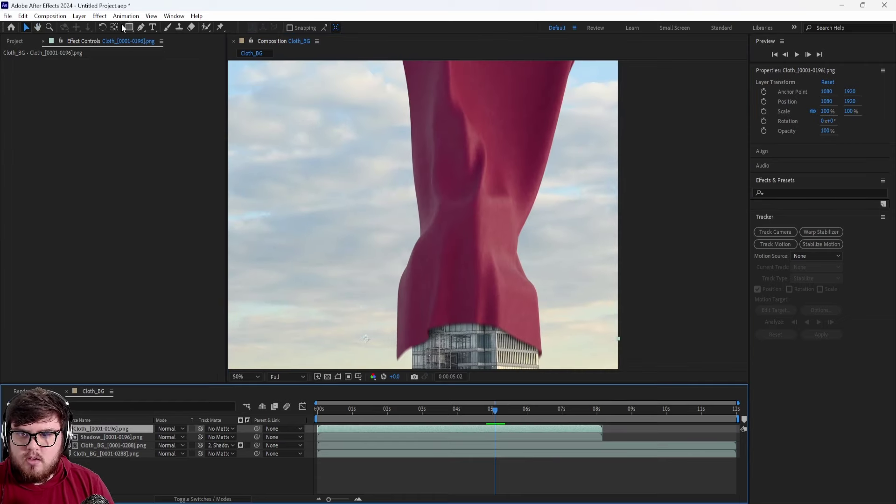
left_click(100, 16)
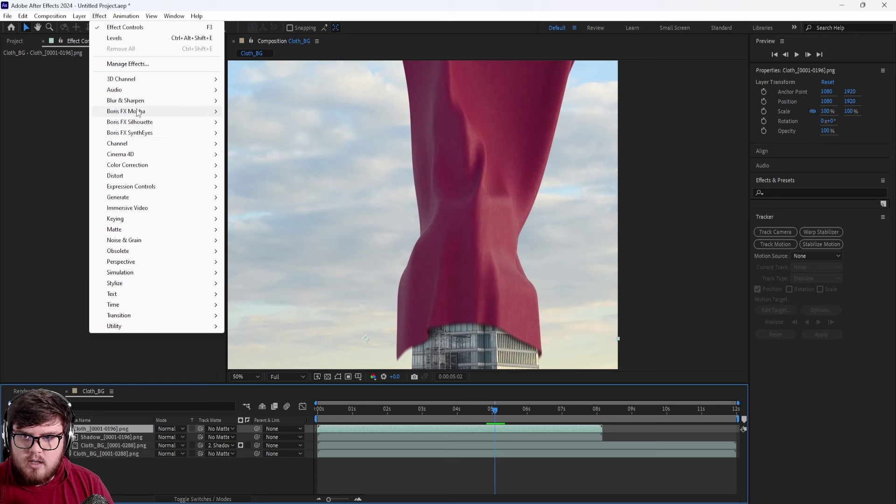
mouse_move(135, 103)
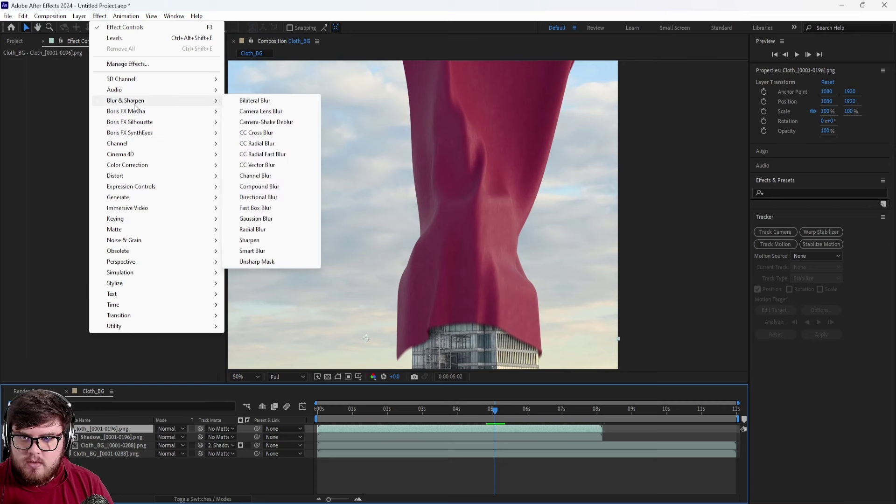
left_click(273, 112)
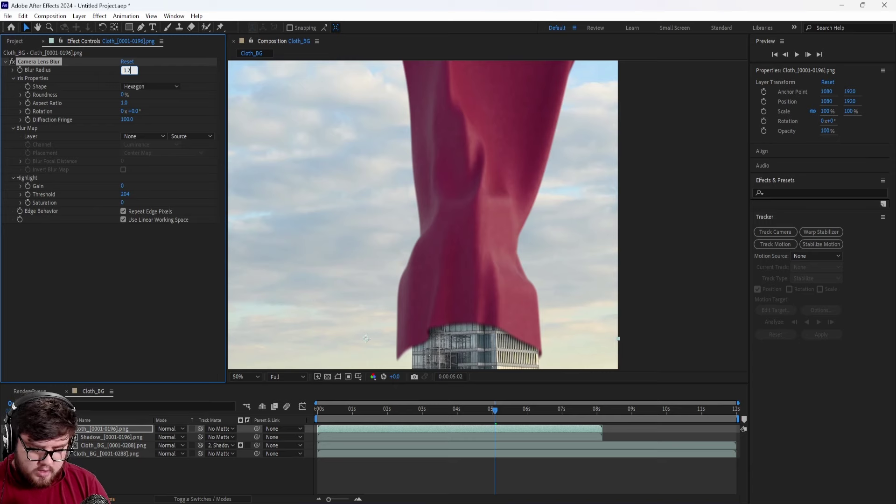
scroll(506, 340, "up", 2)
left_click_drag(503, 332, 453, 198)
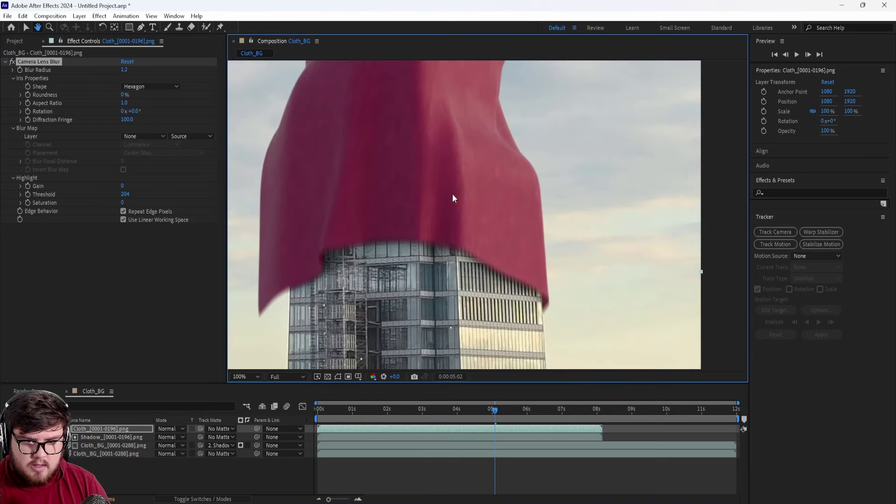
Examine the blurred cloth's edge and folds against the buildings at 0:00:00:22 and 0:00:03:02.
left_click(352, 413)
left_click_drag(431, 310, 422, 189)
scroll(464, 224, "up", 5)
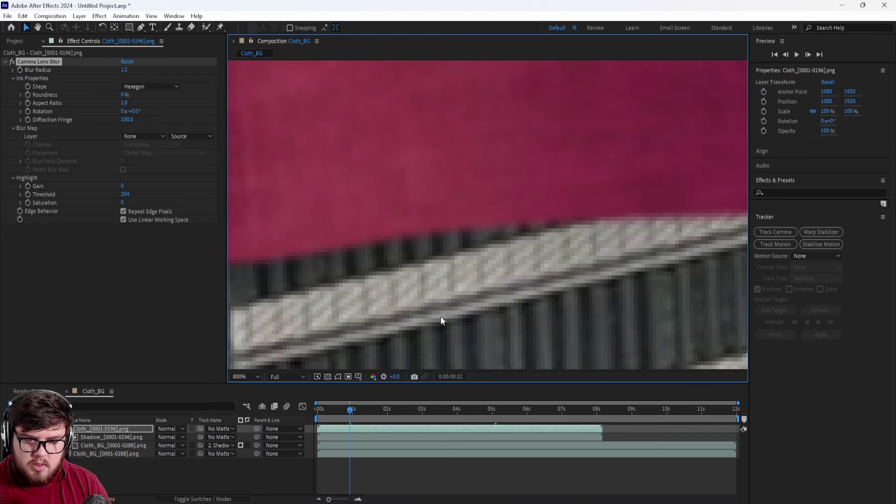
scroll(490, 259, "down", 8)
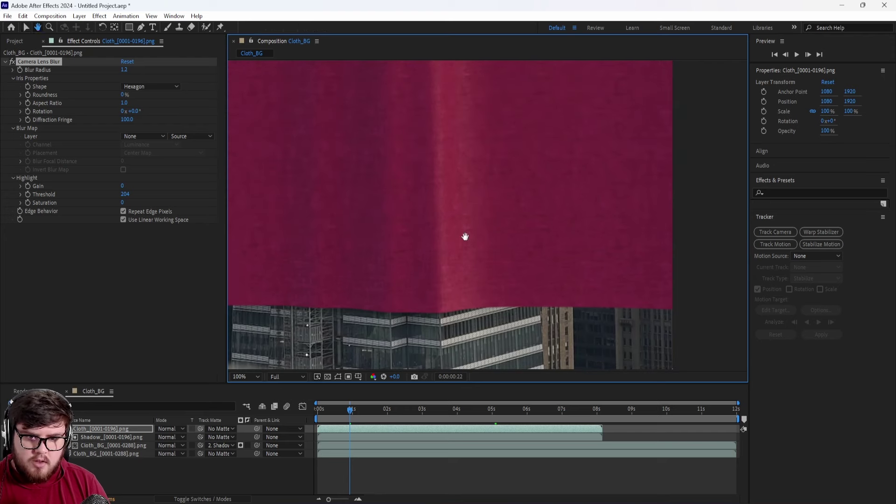
scroll(459, 229, "down", 2)
scroll(464, 190, "up", 2)
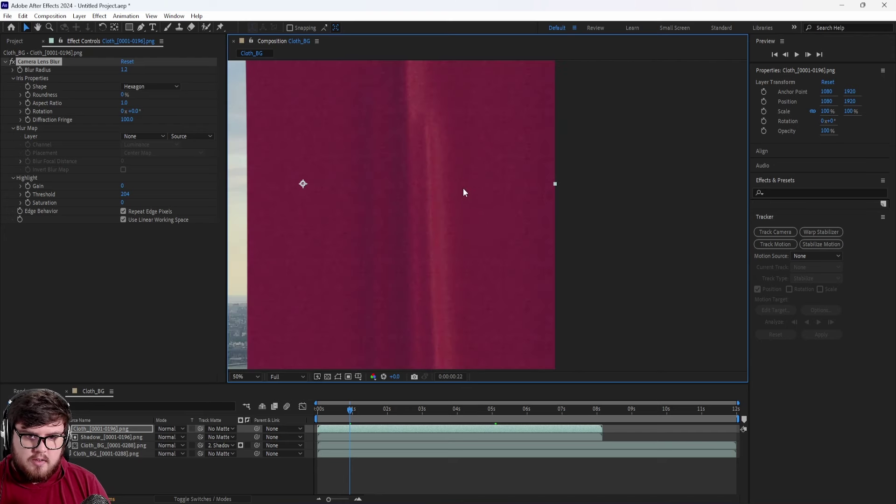
left_click_drag(464, 190, 469, 217)
left_click_drag(382, 410, 426, 411)
scroll(432, 230, "down", 2)
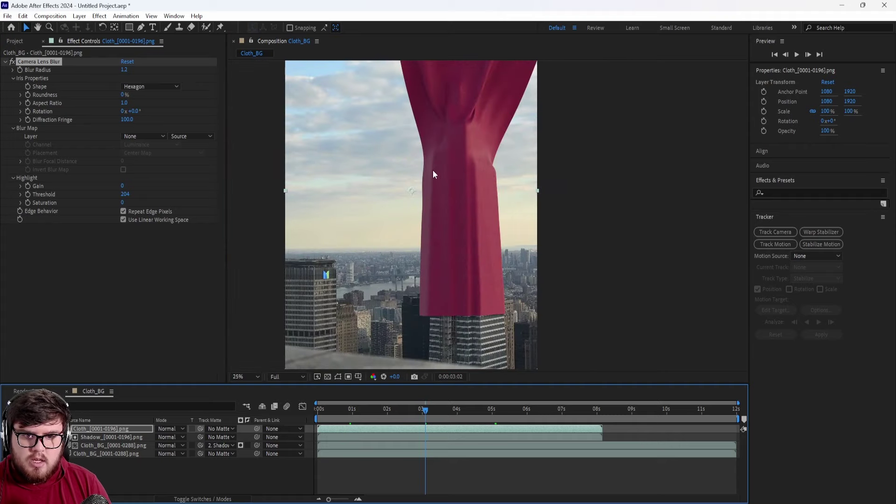
Apply Curves to the Cloth layer and raise the RGB curve's midtones slightly and its highlights more strongly.
left_click(100, 16)
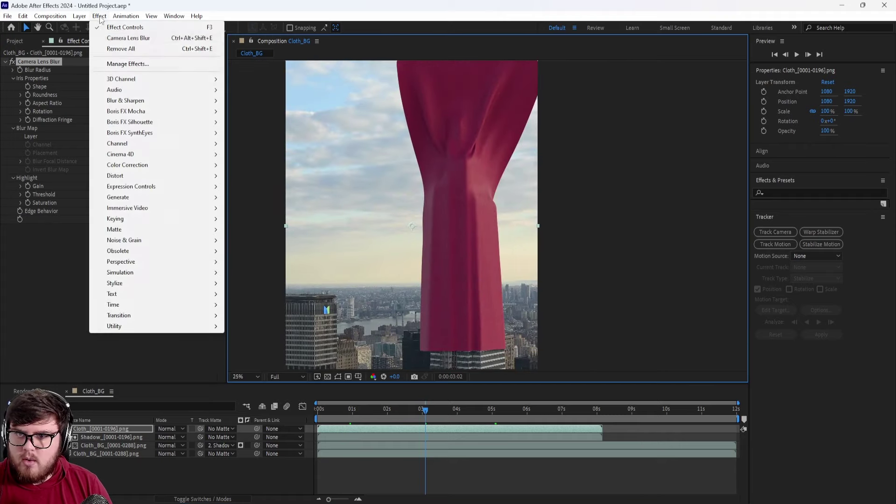
mouse_move(133, 164)
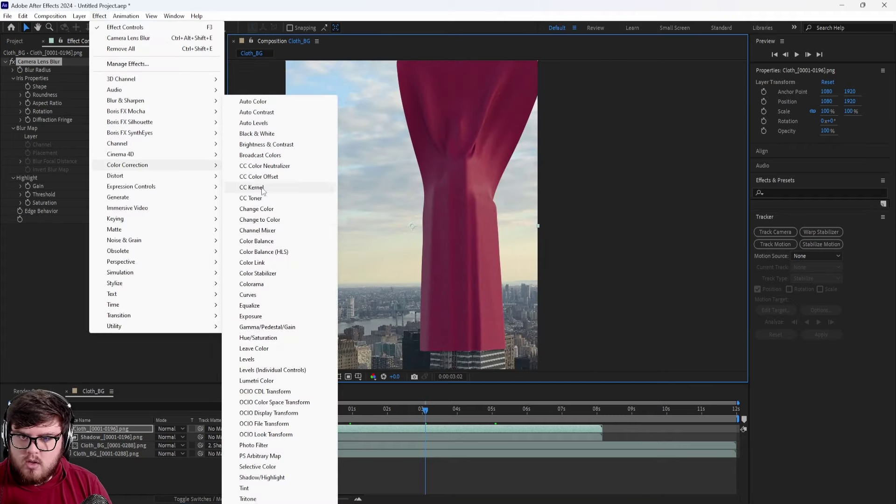
left_click(248, 295)
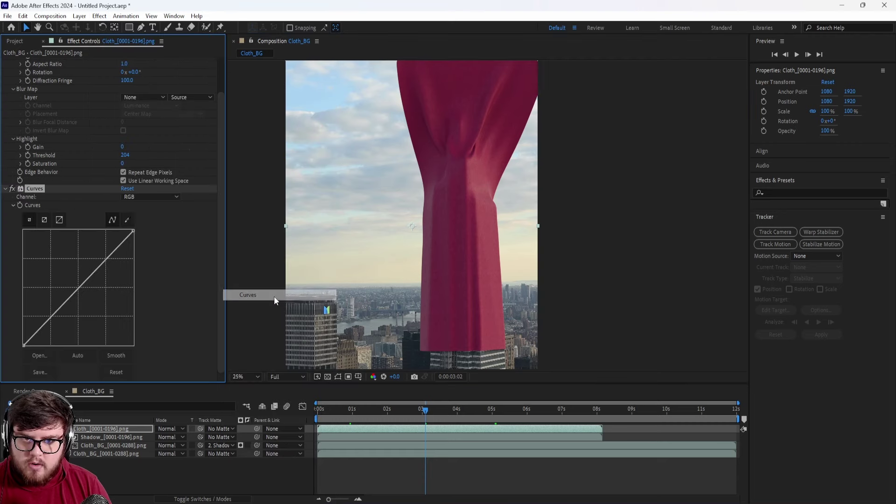
scroll(402, 203, "up", 4)
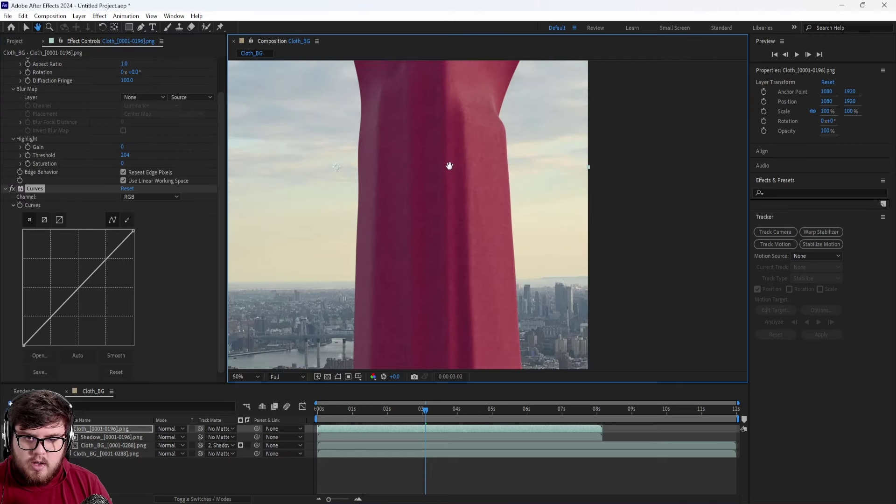
scroll(450, 154, "down", 4)
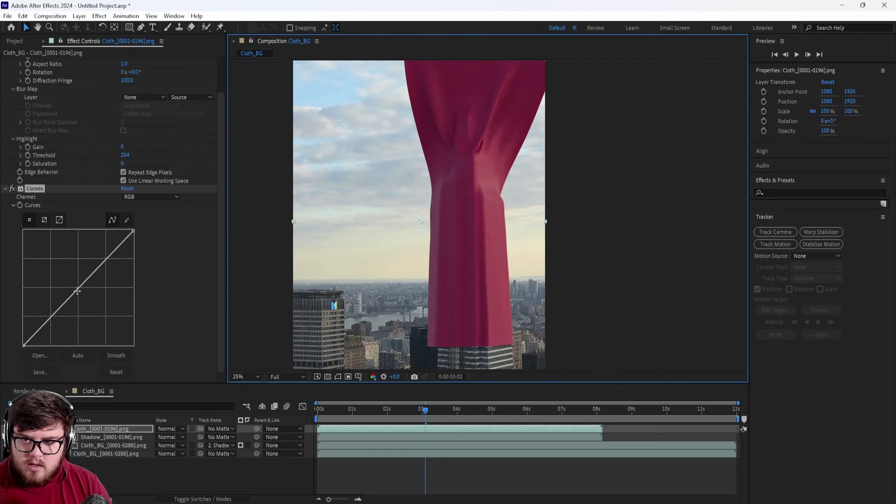
left_click_drag(80, 287, 82, 289)
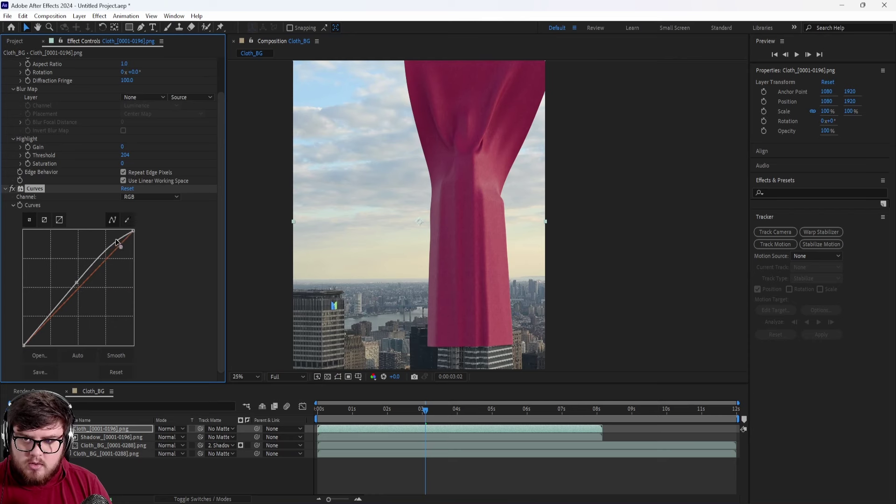
left_click_drag(116, 242, 114, 240)
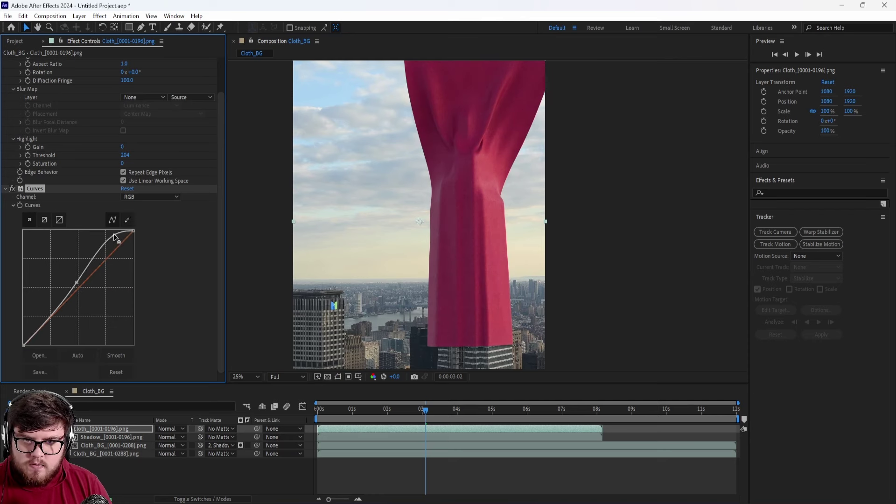
Add a control point in the lower quarter of the cloth's RGB curve to fine-tune the shadows, and collapse the Curves effect.
scroll(487, 247, "down", 2)
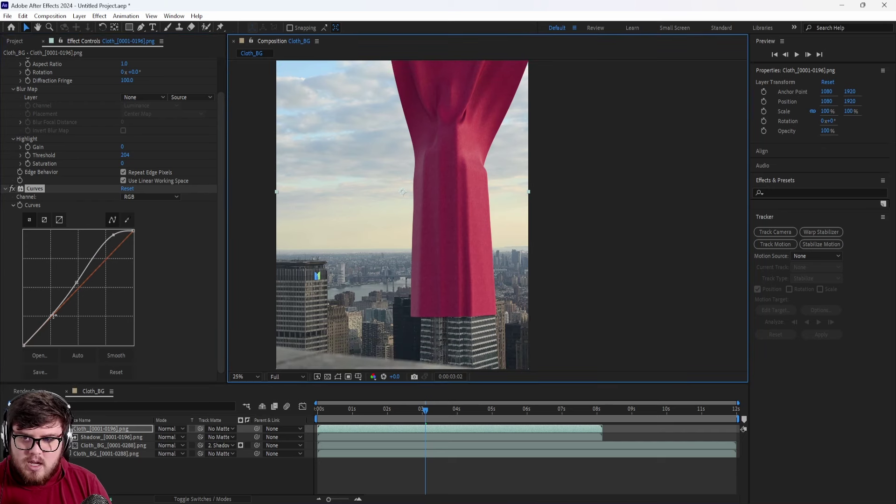
left_click_drag(55, 313, 52, 312)
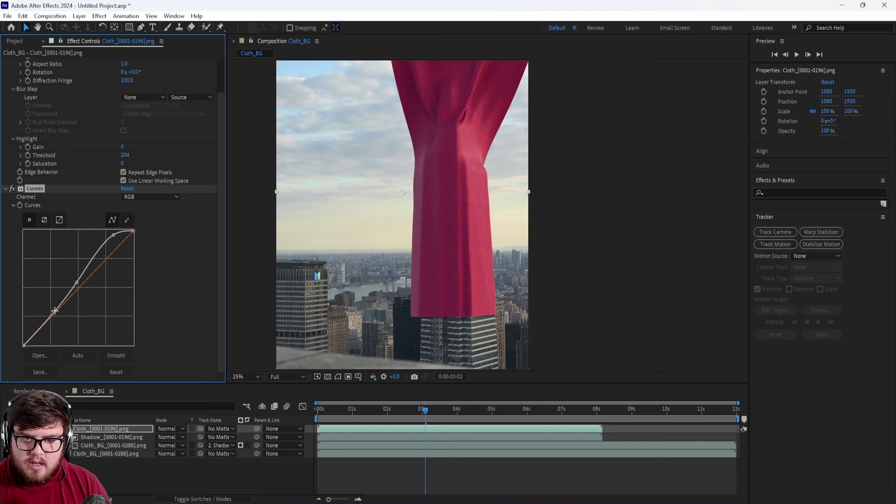
scroll(458, 233, "down", 2)
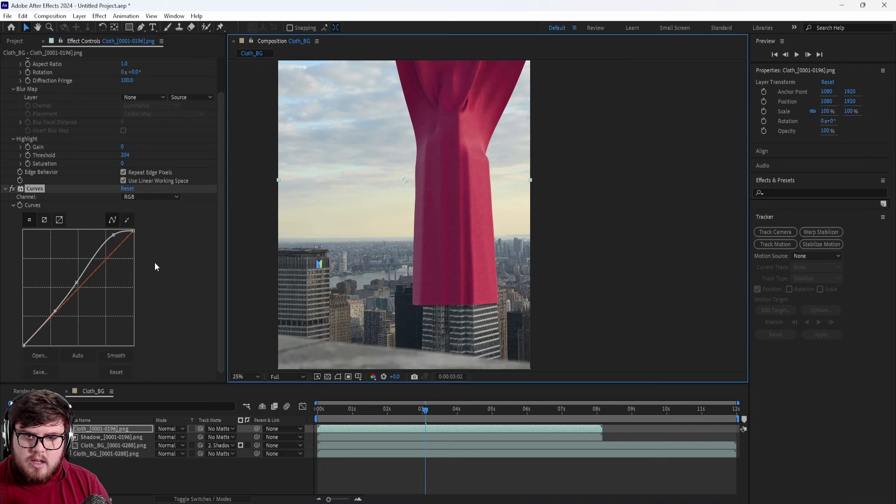
left_click(5, 189)
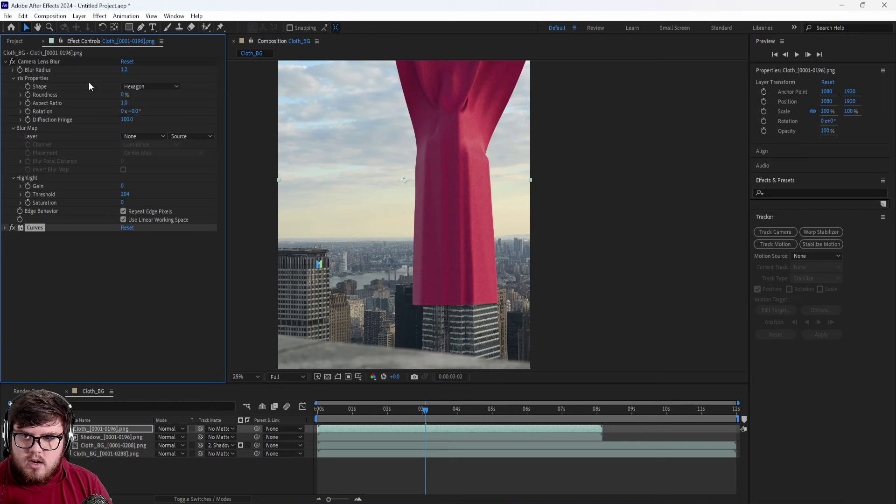
Apply Hue/Saturation to the Cloth layer, try a green Master Hue shift, and reset the effect.
left_click(99, 16)
mouse_move(132, 148)
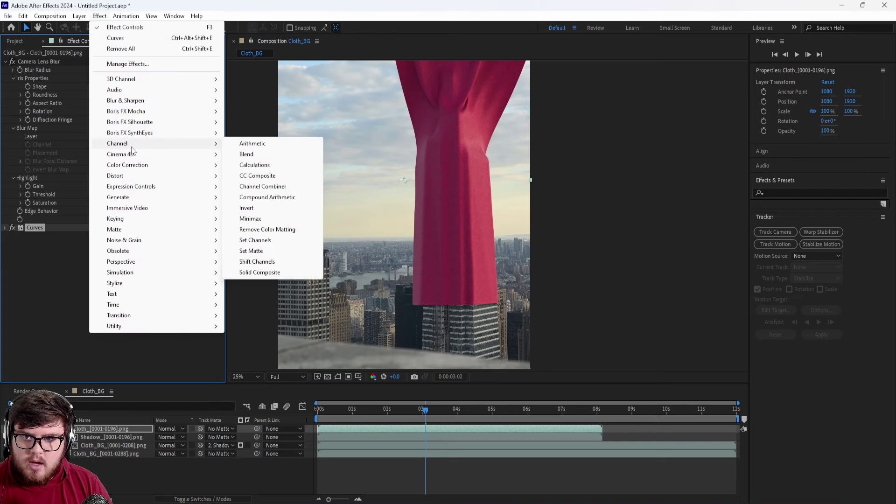
mouse_move(127, 165)
left_click(258, 338)
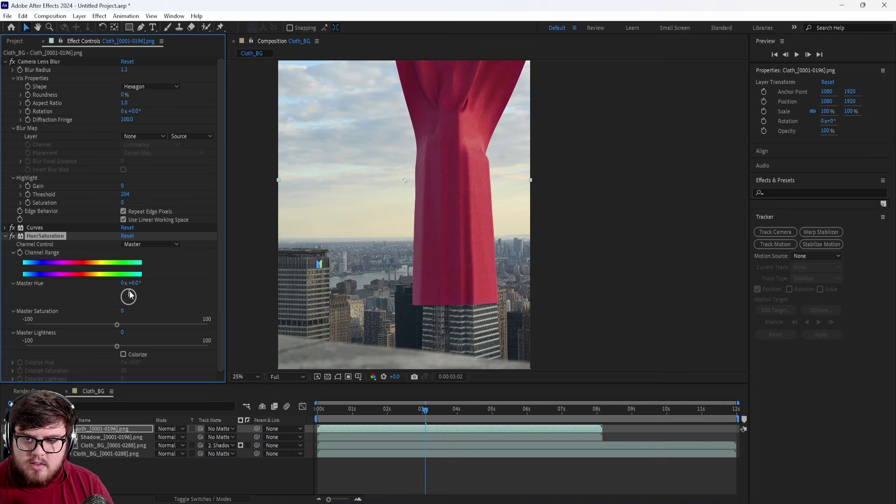
mouse_move(129, 294)
left_mouse_down()
mouse_move(134, 304)
mouse_move(105, 292)
mouse_move(133, 299)
left_mouse_up()
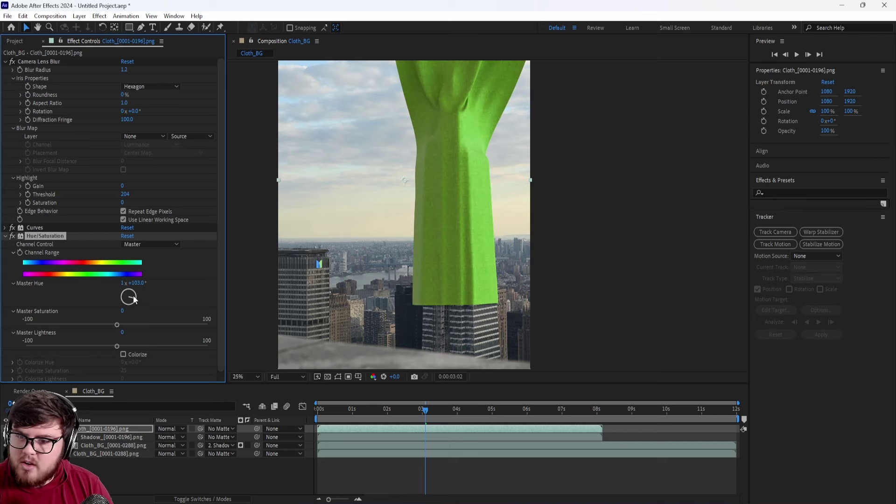
left_click(131, 237)
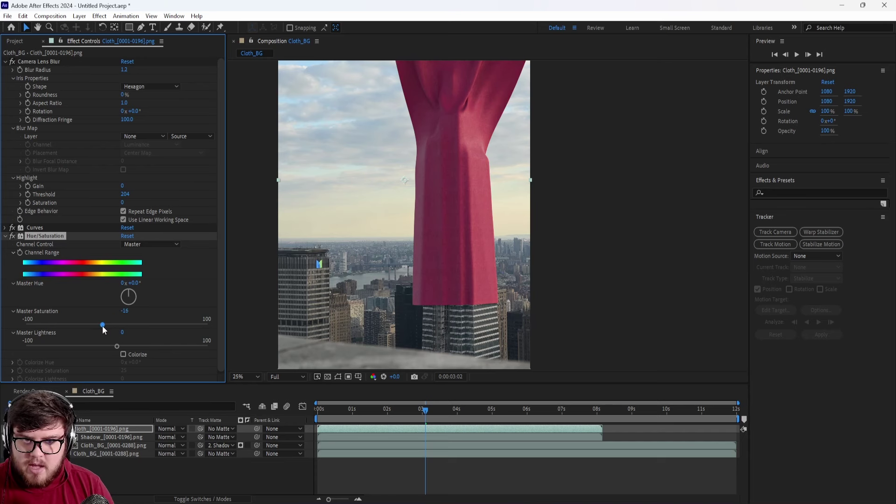
Set the cloth's Master Saturation to -24 and check its color against the city up close.
left_click_drag(94, 326, 95, 326)
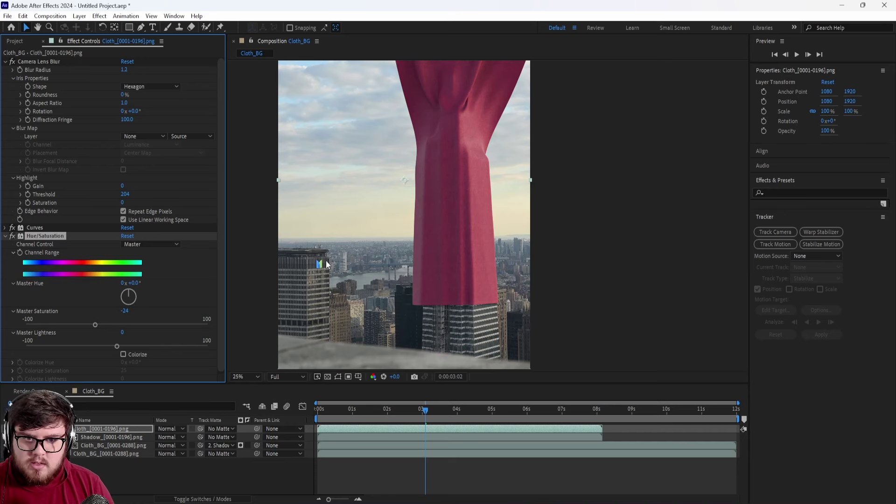
scroll(344, 233, "up", 2)
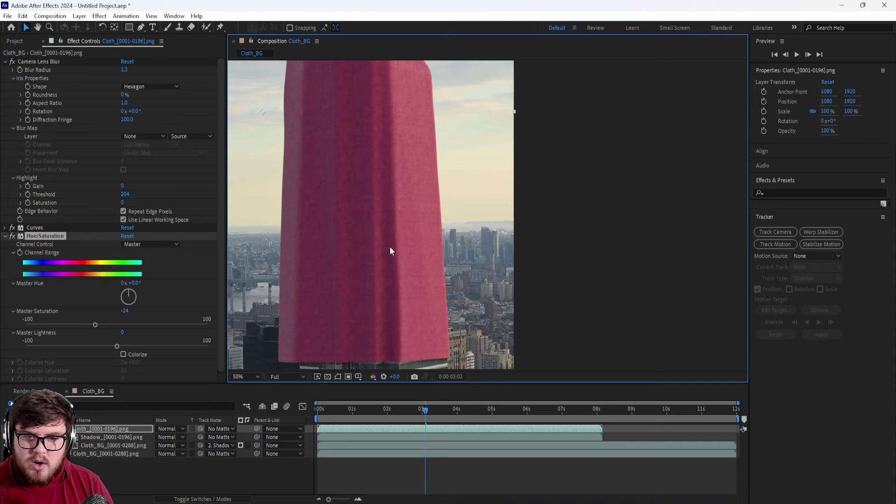
middle_click_drag(390, 246, 442, 214)
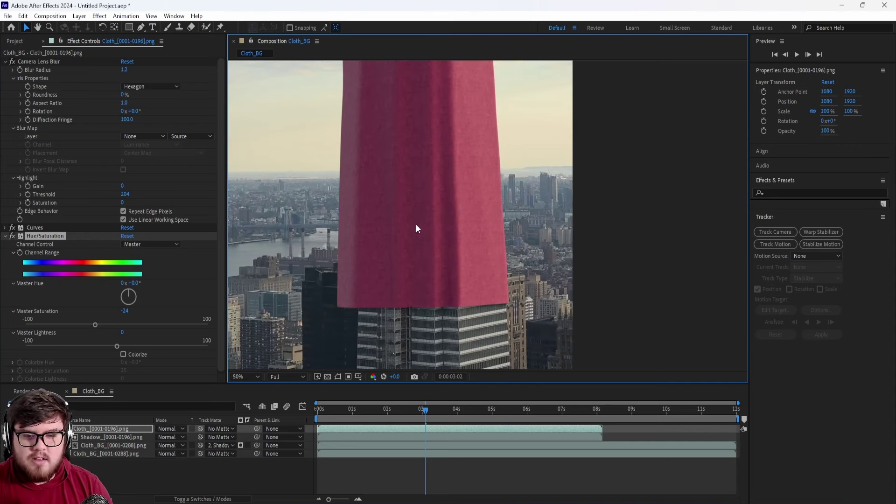
left_click_drag(444, 294, 457, 286)
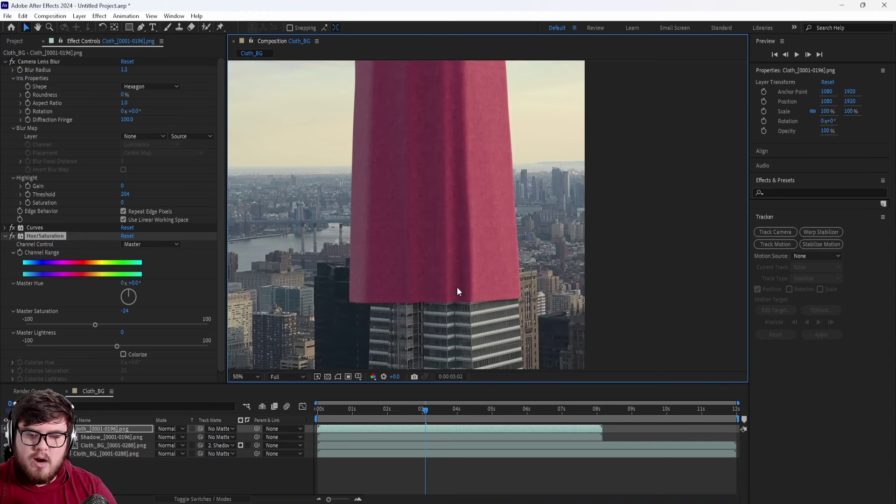
Examine the cloth's color and edges against the tower and sky up close, also at 0:00:05:22.
left_click_drag(398, 306, 406, 282)
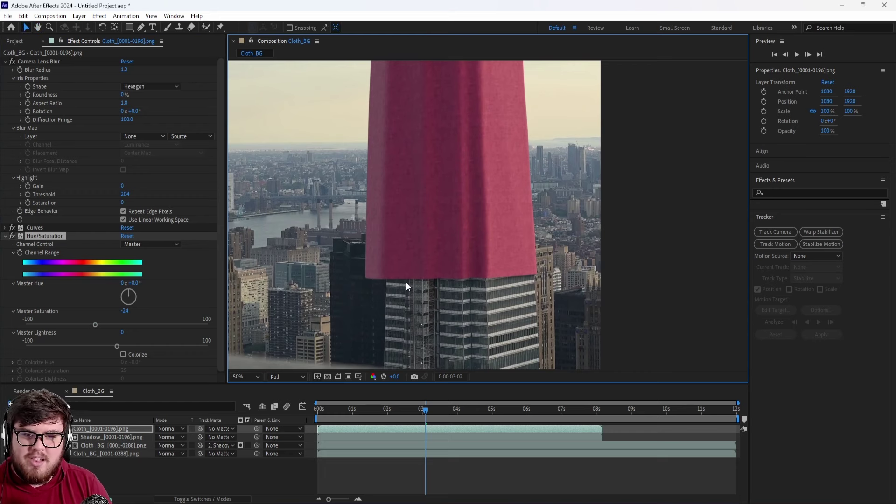
scroll(406, 282, "down", 4)
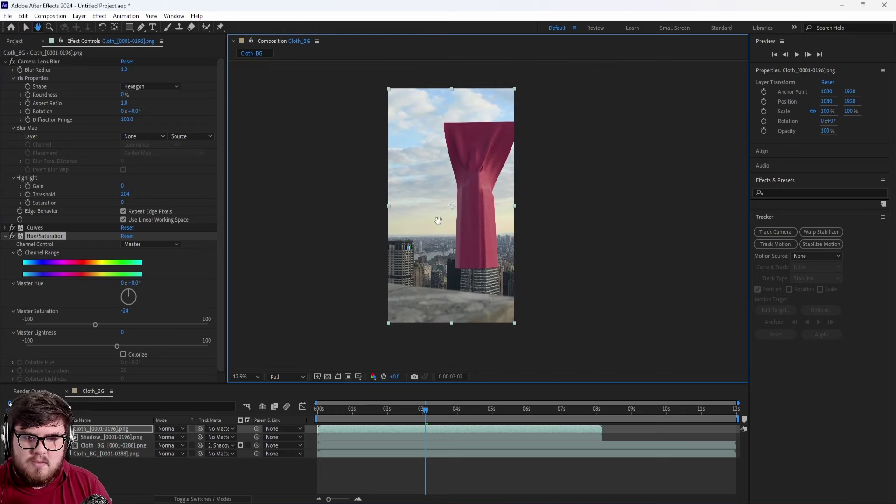
scroll(448, 233, "up", 1)
left_click_drag(440, 409, 526, 410)
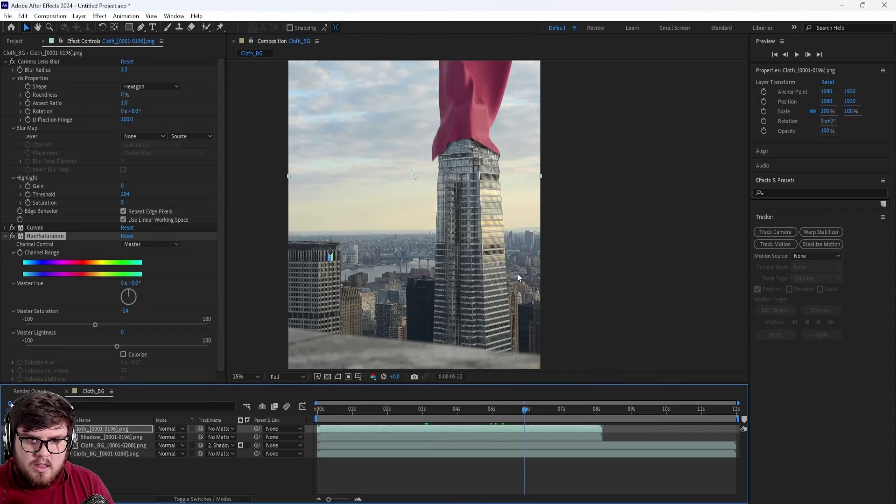
scroll(486, 164, "down", 2)
scroll(474, 187, "up", 4)
scroll(474, 183, "up", 5)
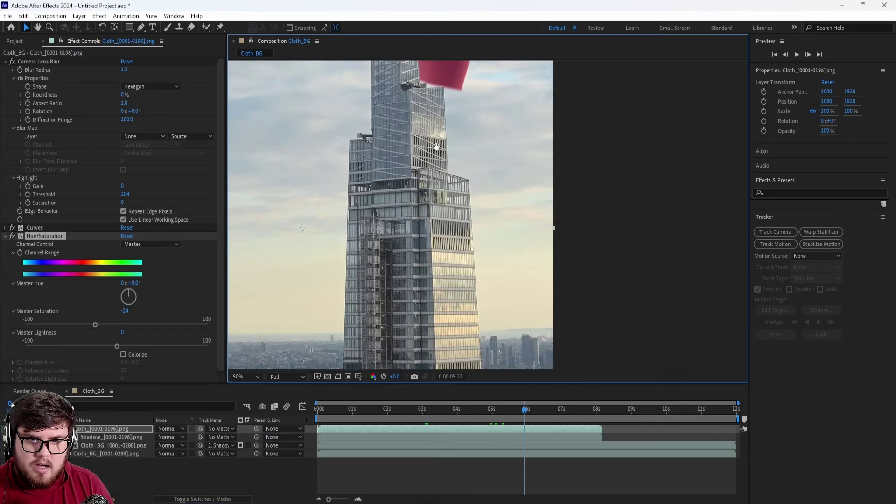
scroll(434, 234, "up", 2)
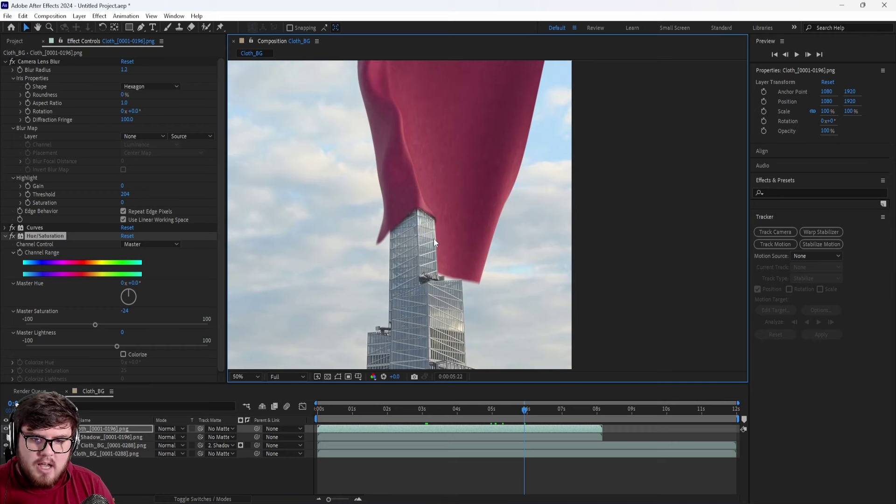
scroll(427, 240, "left", 2, "shift")
scroll(437, 225, "down", 1)
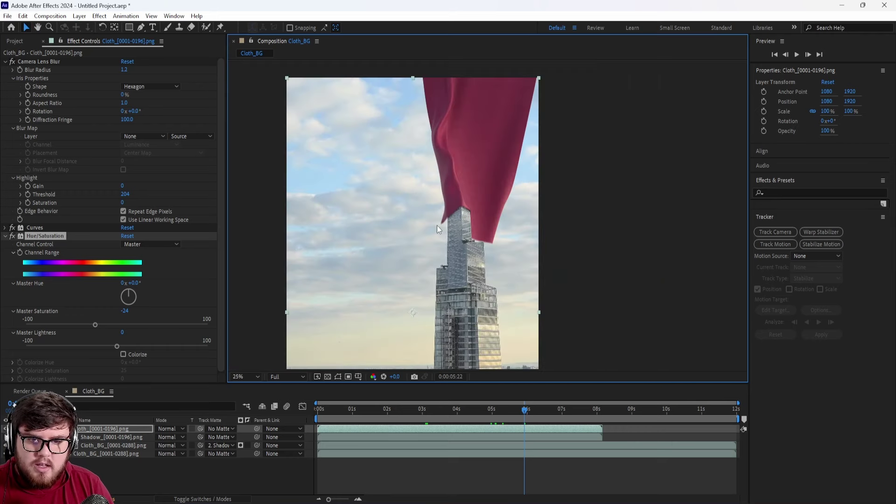
scroll(469, 222, "up", 1)
left_click_drag(465, 227, 518, 175)
scroll(518, 176, "down", 2)
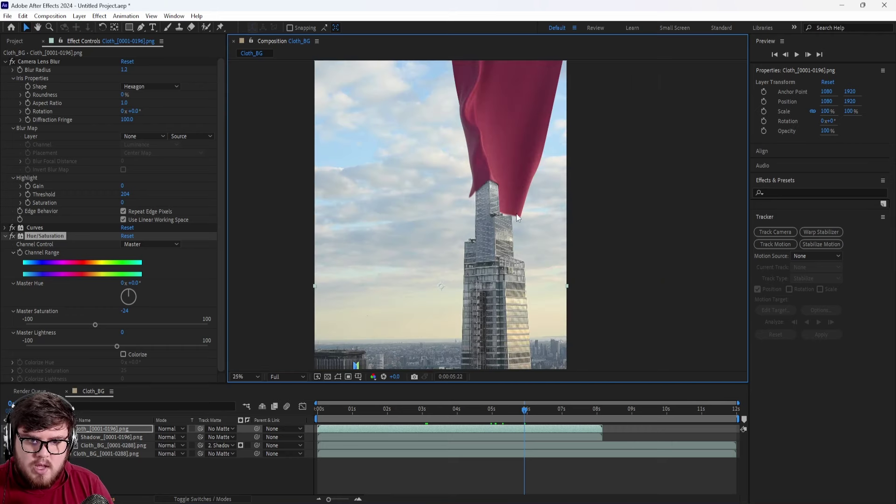
left_click_drag(514, 215, 501, 214)
key("v")
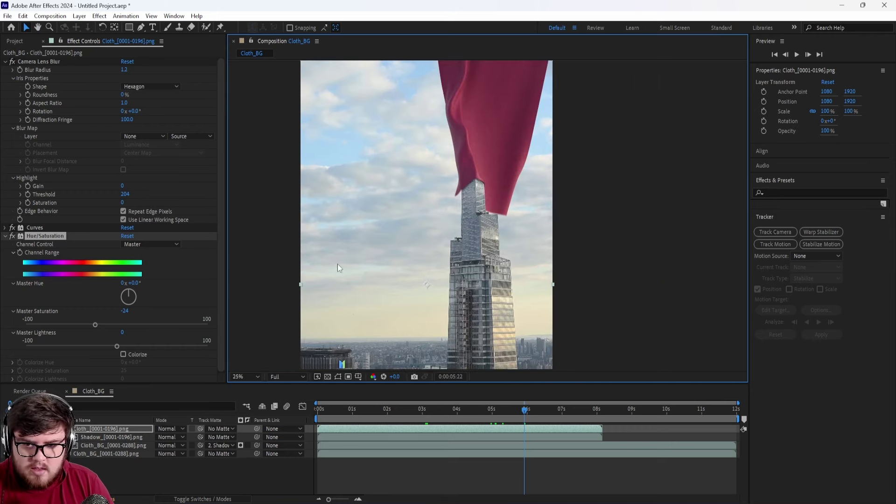
Collapse the cloth's effects and reorder Curves and Hue/Saturation above Camera Lens Blur.
left_click(5, 236)
left_click(6, 61)
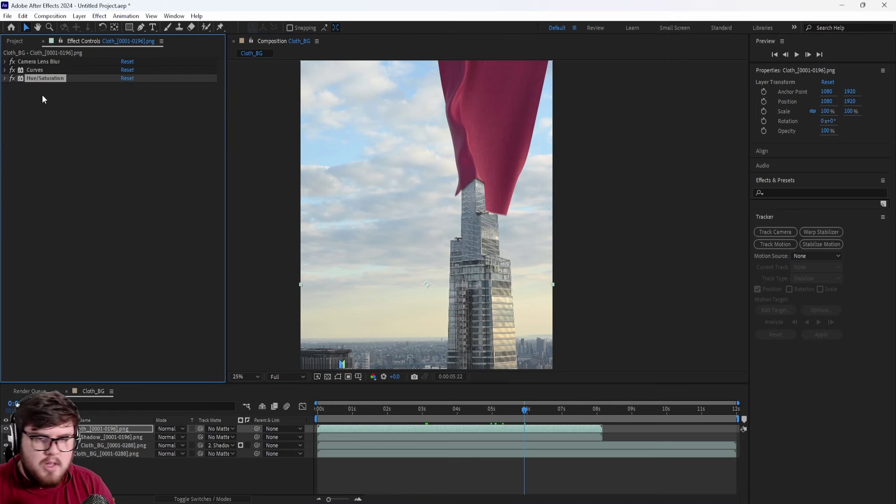
left_click(35, 69, "shift")
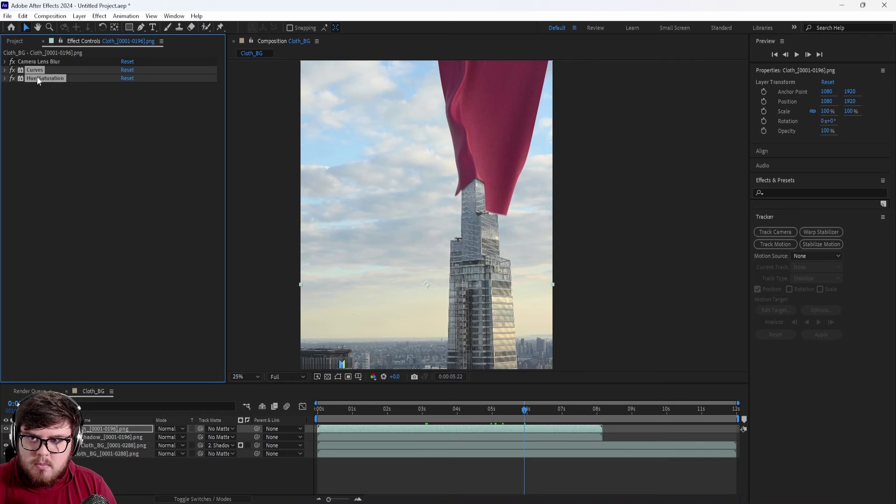
left_click_drag(38, 80, 39, 60)
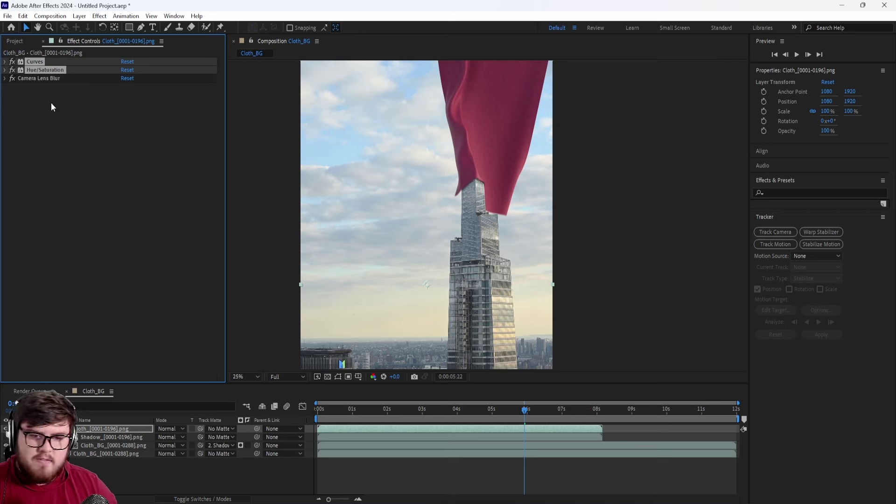
scroll(489, 167, "up", 2)
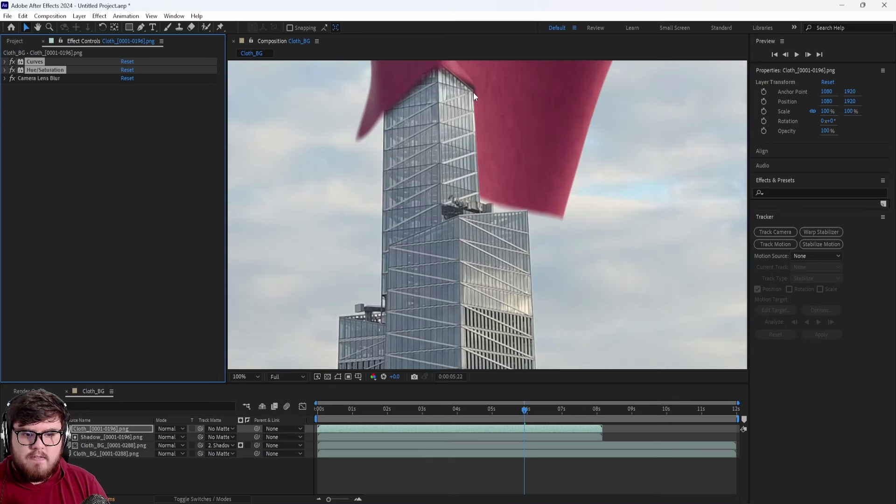
Apply the Add Grain effect to the Cloth layer after Camera Lens Blur.
left_click(50, 75)
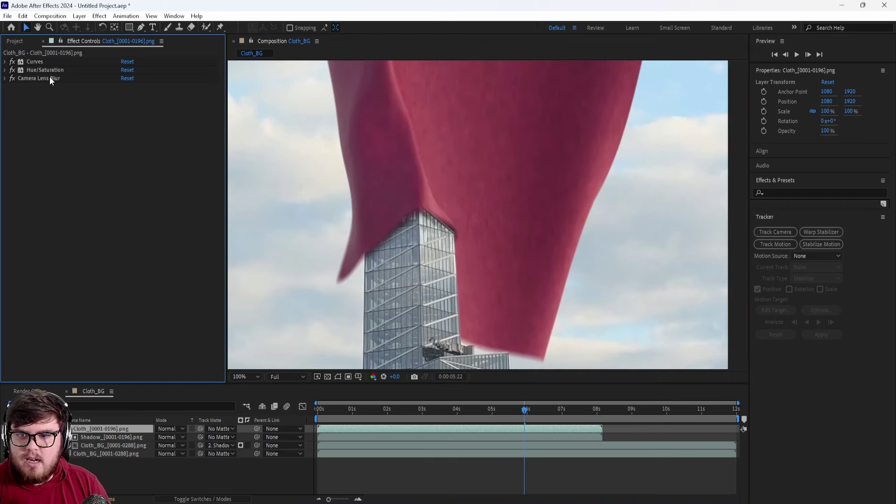
middle_click_drag(420, 238, 439, 168)
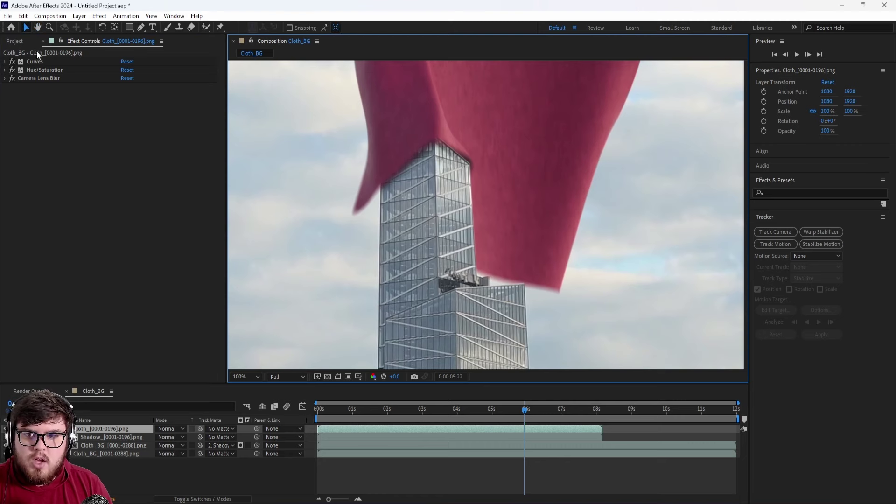
left_click(99, 17)
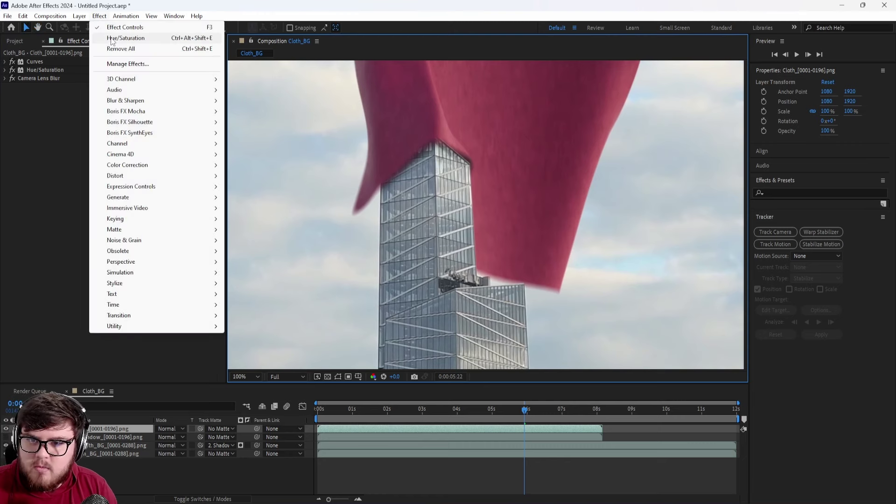
mouse_move(139, 174)
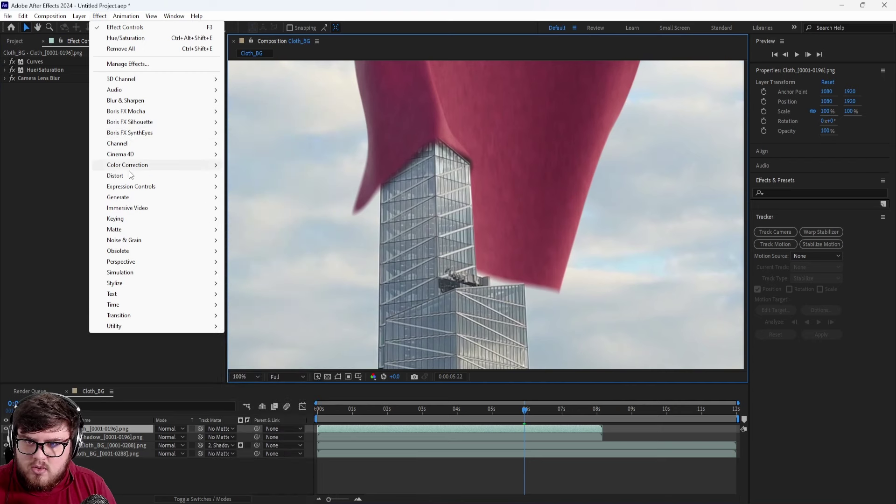
mouse_move(126, 245)
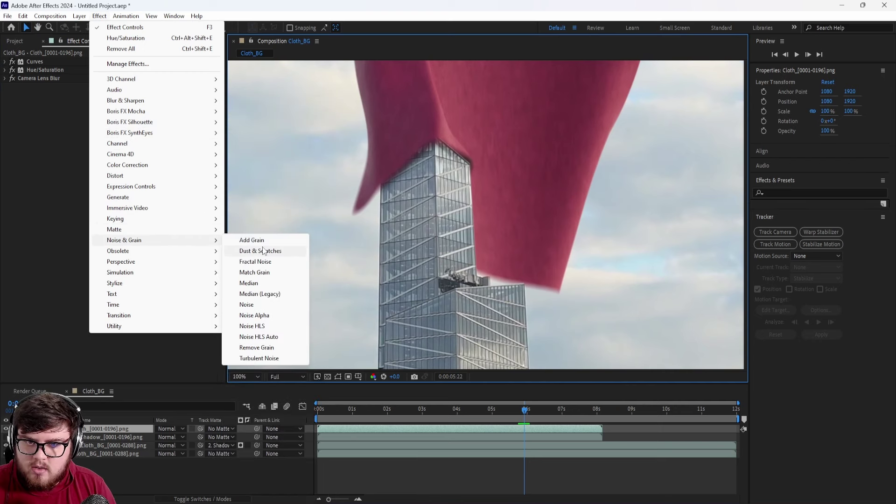
left_click(252, 240)
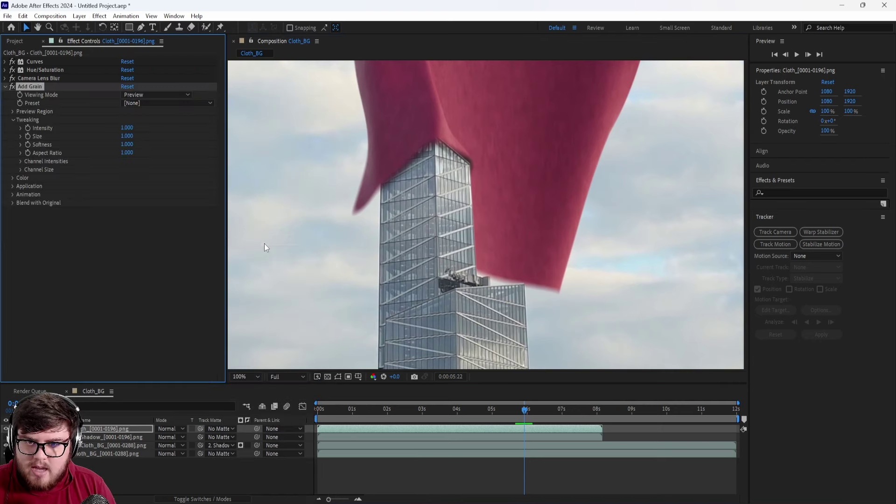
Set the Add Grain intensity to 0.1, judging the cloth's preview region at 0:00:04:08.
left_click(496, 243)
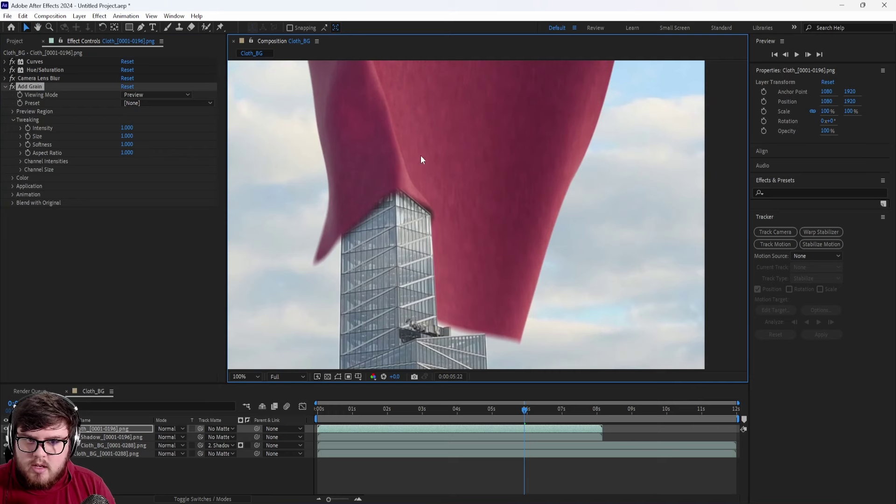
key("period")
left_click(458, 409)
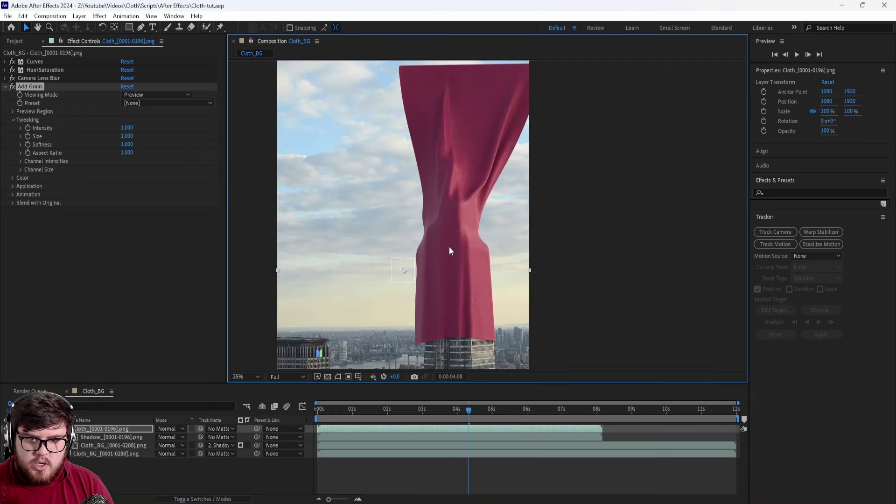
scroll(418, 287, "up", 2)
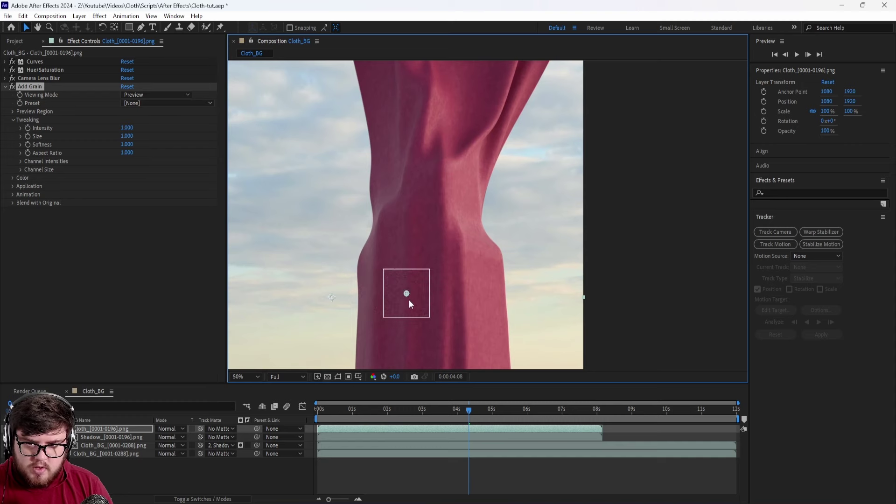
scroll(410, 304, "up", 3)
scroll(410, 304, "down", 2)
left_click_drag(394, 315, 532, 176)
scroll(443, 259, "up", 1)
left_click(128, 128)
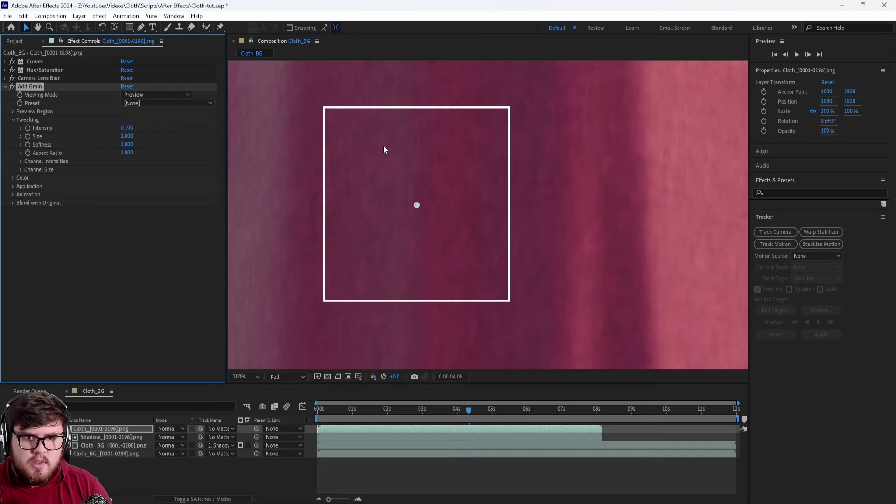
scroll(487, 214, "up", 1)
scroll(513, 180, "down", 1)
scroll(430, 154, "up", 1)
left_click_drag(430, 154, 498, 166)
scroll(467, 162, "down", 8)
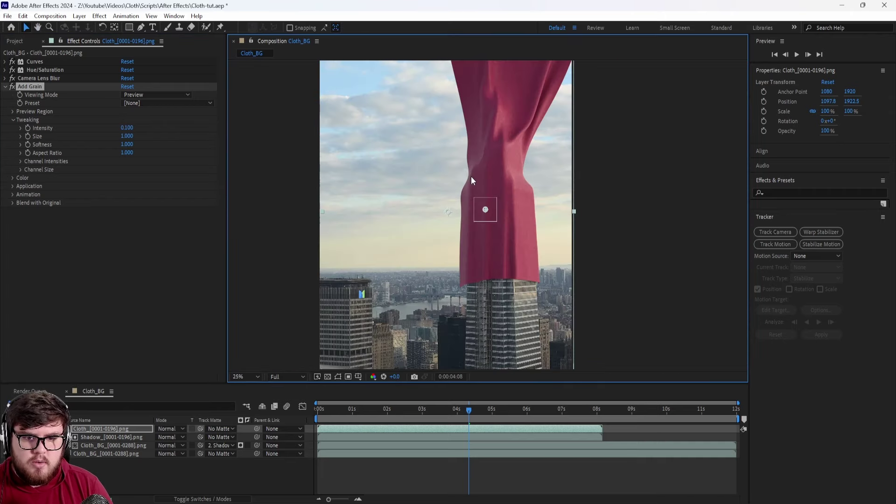
key("ctrl+z")
key("ctrl+z")
Compare the grain inside the preview region with the surrounding cloth at several magnifications.
scroll(474, 185, "up", 8)
scroll(516, 164, "down", 1)
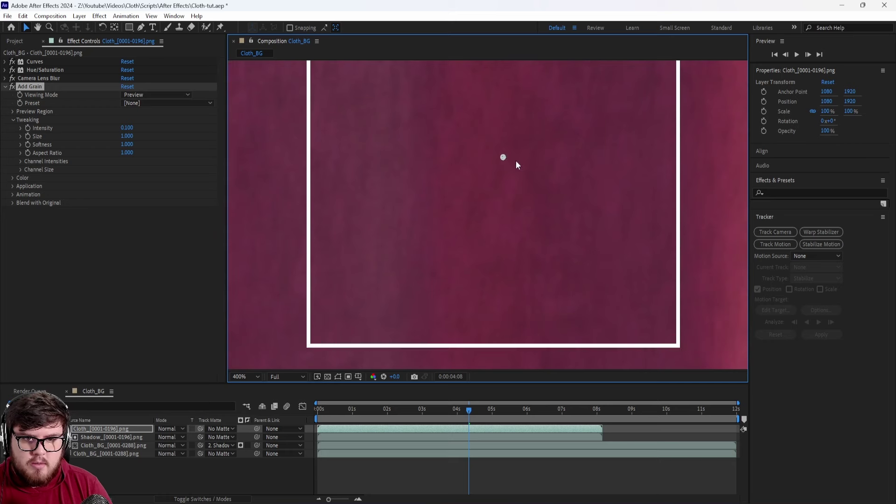
scroll(364, 146, "up", 1)
scroll(460, 183, "up", 1)
scroll(337, 179, "down", 1)
scroll(334, 176, "down", 1)
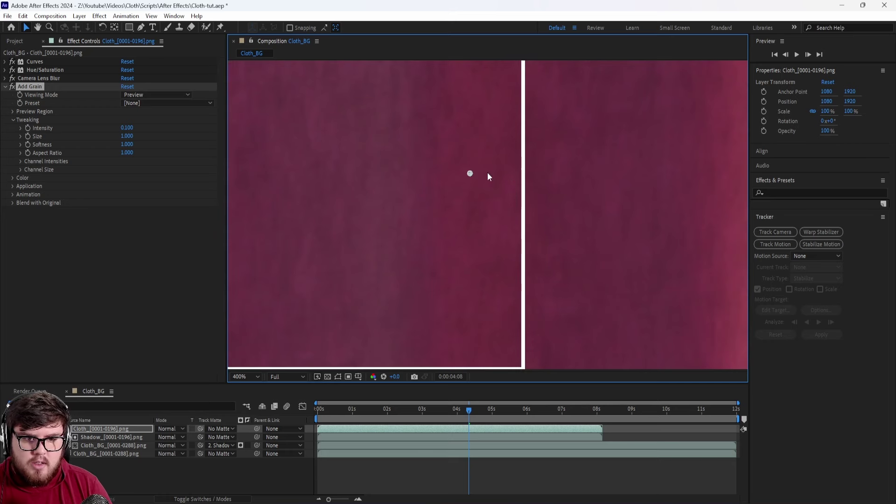
scroll(490, 172, "down", 3)
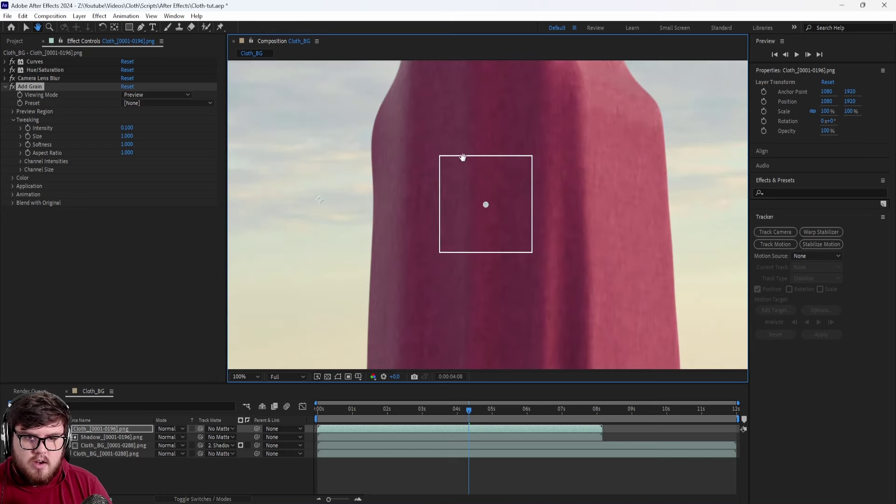
left_click_drag(462, 156, 464, 168)
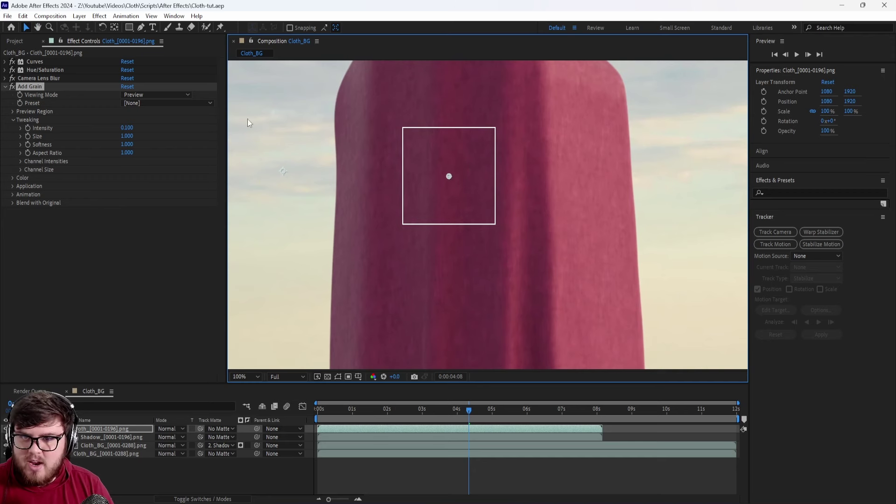
Switch Add Grain's Viewing Mode to Final Output and check the whole frame at 0:00:06:07.
scroll(452, 111, "down", 2)
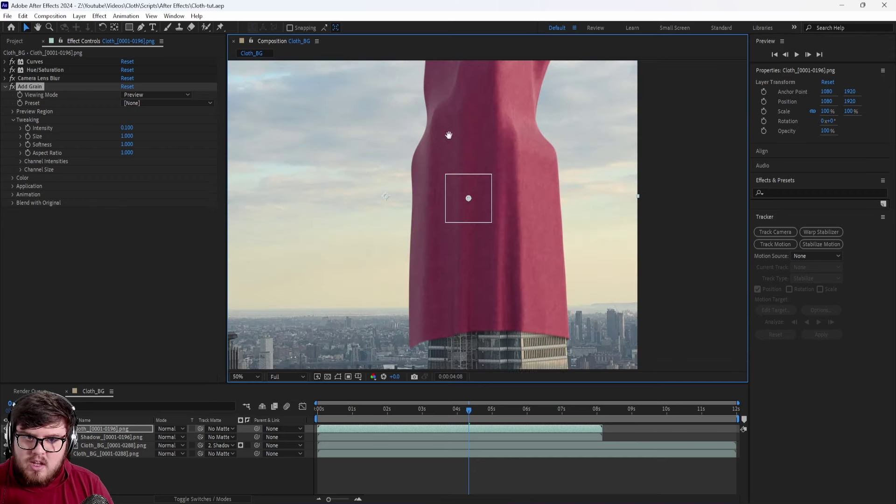
left_click(175, 95)
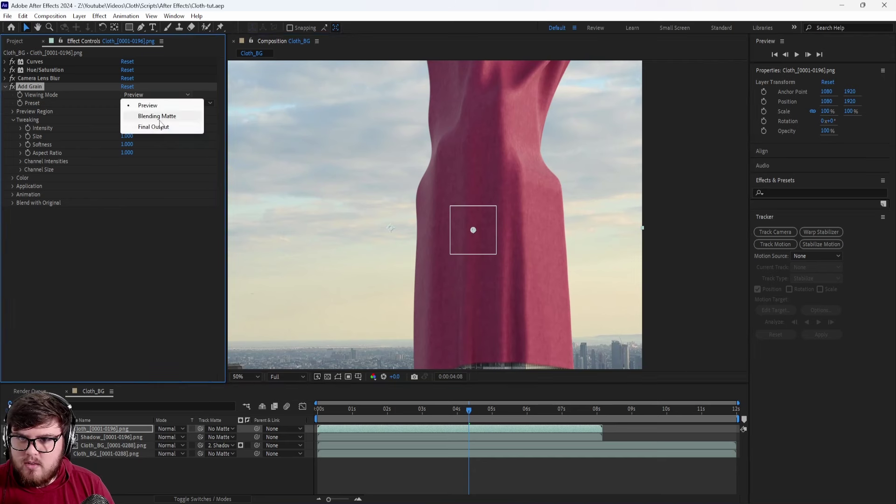
left_click(167, 128)
scroll(443, 240, "down", 1)
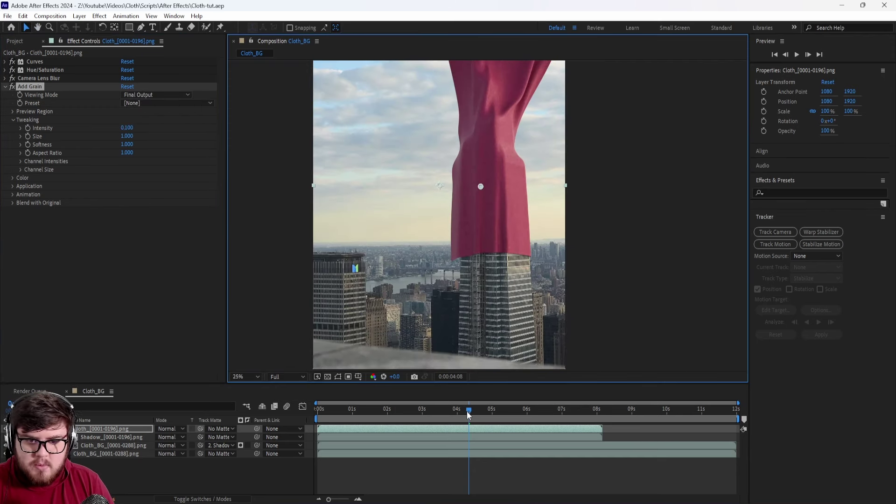
left_click_drag(469, 411, 537, 411)
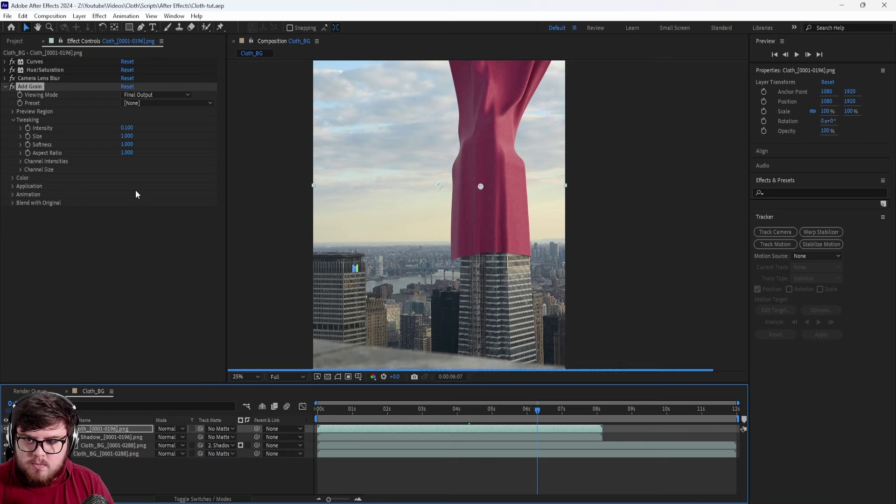
Add the Cloth_BG comp to the Render Queue and render it as H.264 to Cloth_comp_v2.mp4, replacing the existing file.
left_click(7, 16)
mouse_move(61, 178)
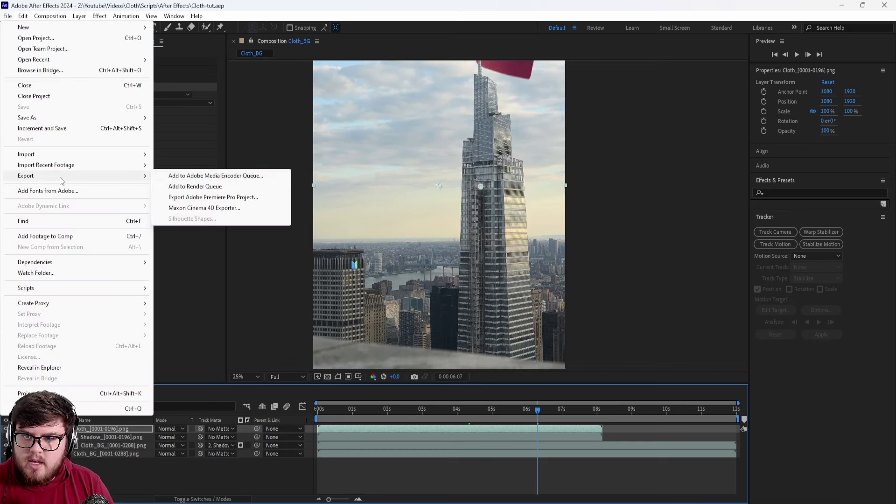
left_click(196, 187)
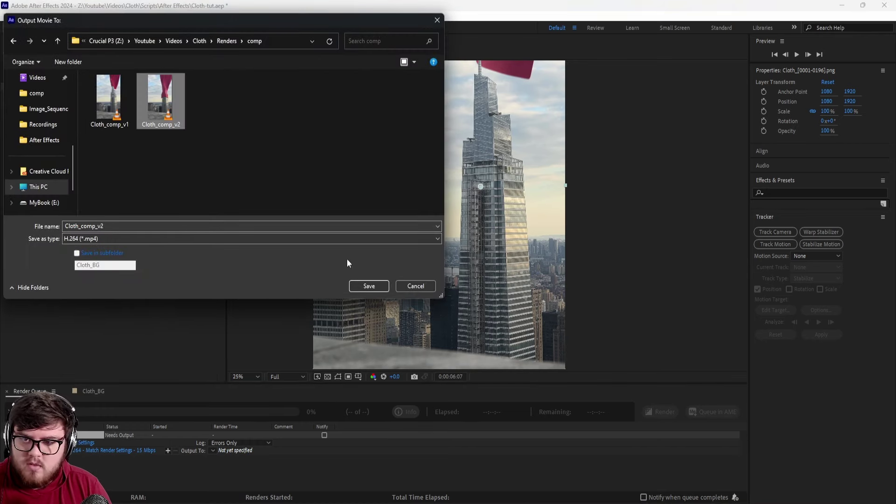
left_click(384, 287)
left_click(491, 269)
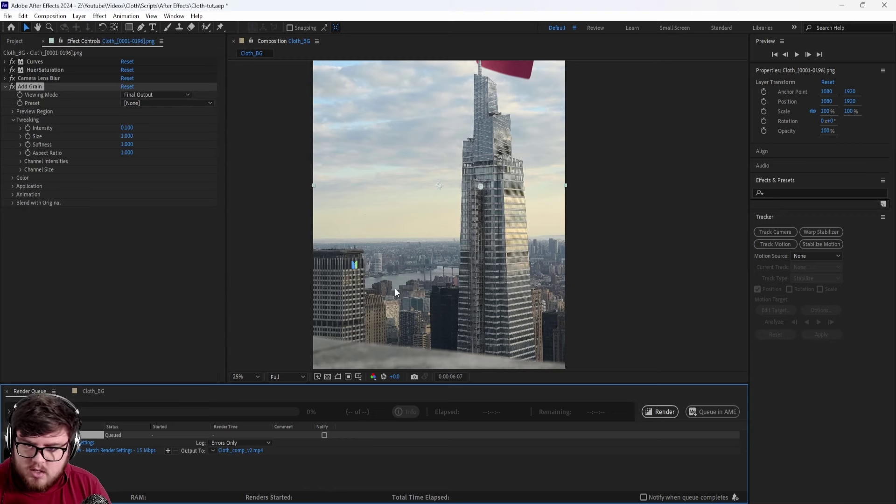
left_click(663, 411)
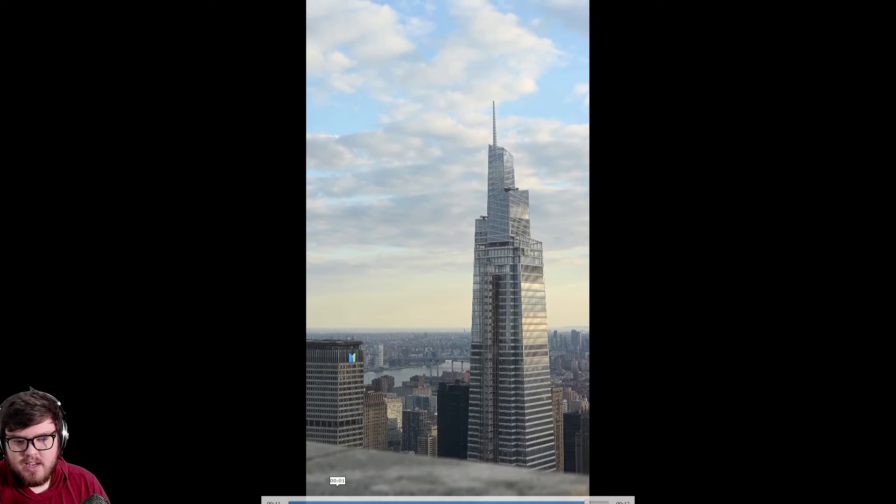
Scrub through the rendered video in the media player to review how the cloth sits over the tower.
left_click(332, 502)
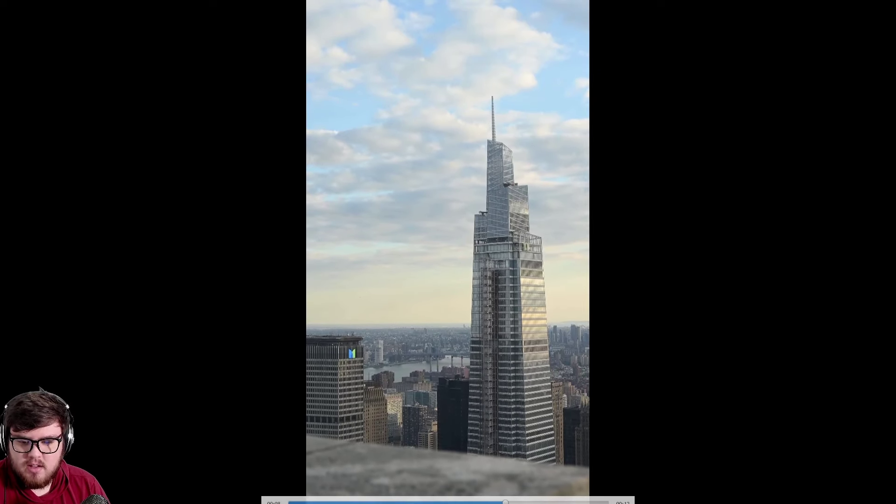
left_click(448, 502)
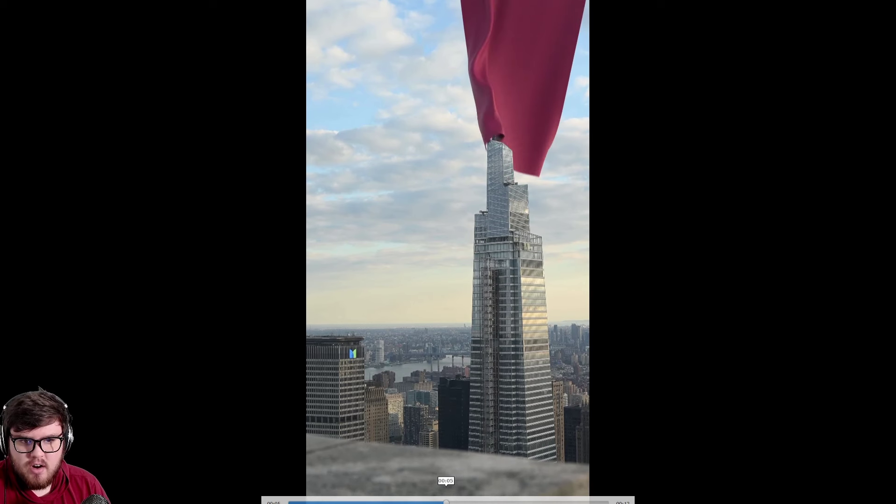
left_click_drag(459, 502, 456, 502)
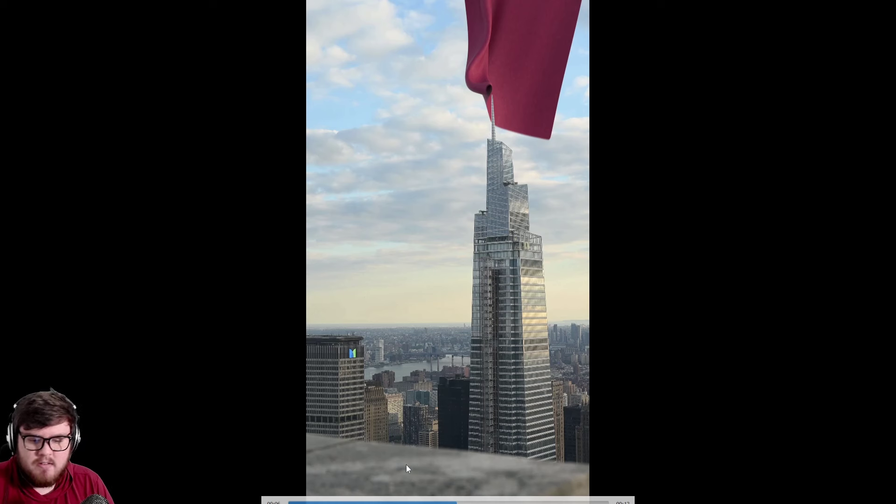
left_click_drag(404, 501, 288, 502)
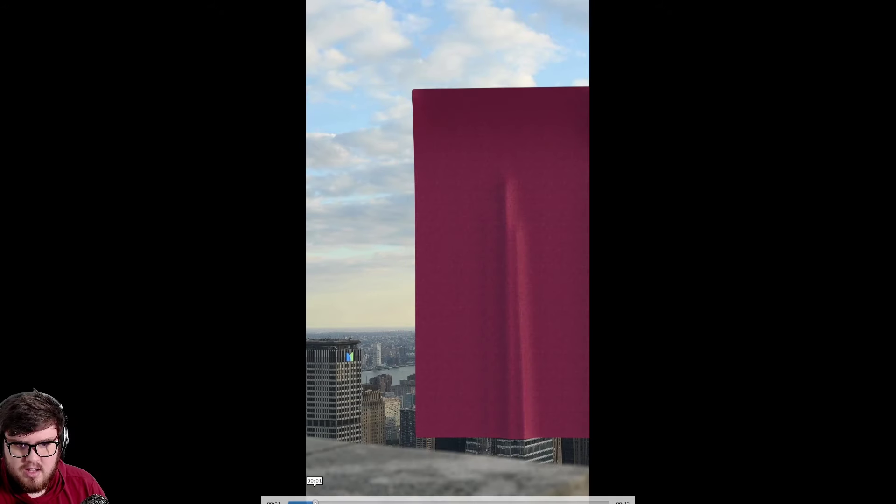
mouse_move(315, 502)
left_mouse_down()
mouse_move(285, 500)
mouse_move(328, 499)
left_mouse_up()
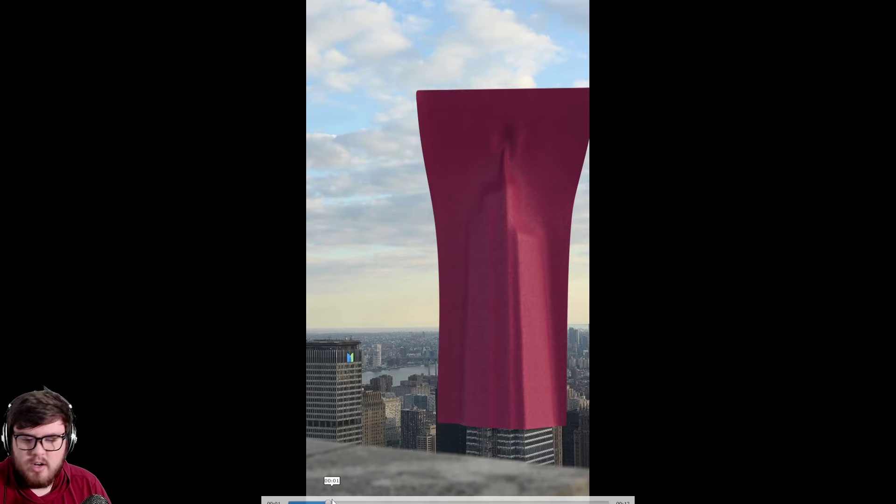